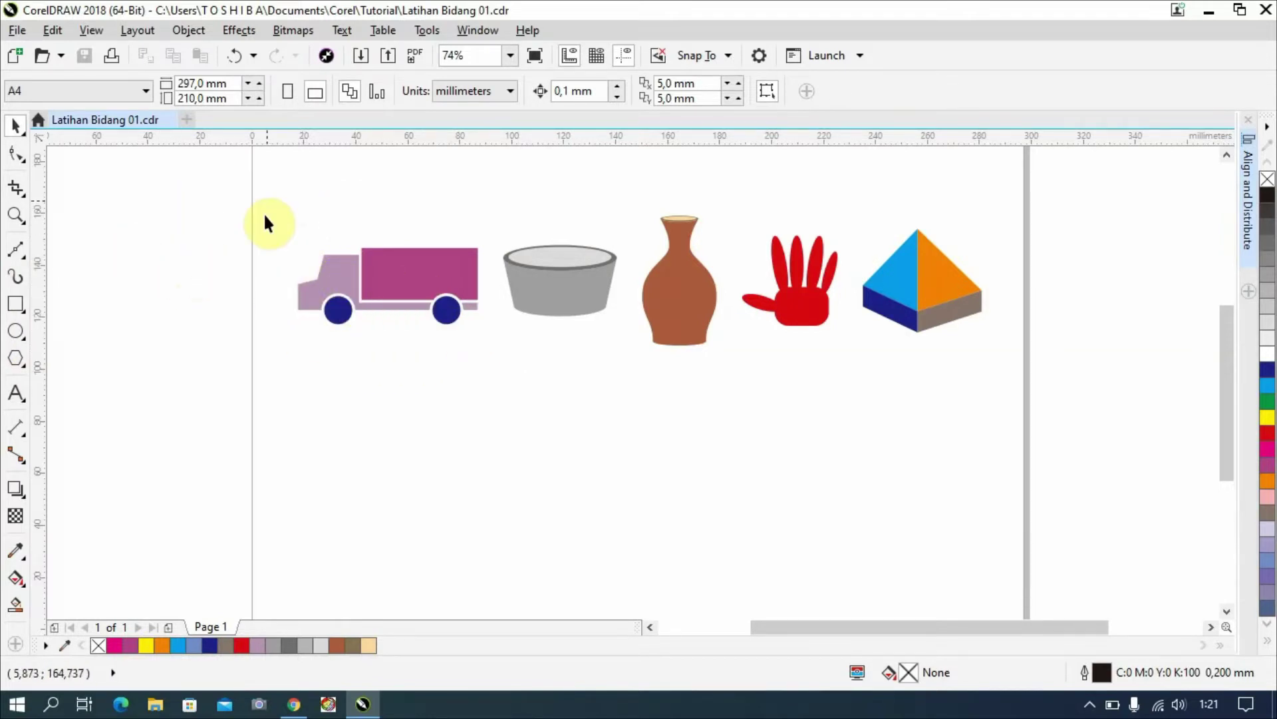
# Ungroup the set of five illustrations and copy the truck group.
pyautogui.moveTo(418, 347); pyautogui.dragTo(490, 365)
pyautogui.click(448, 277)
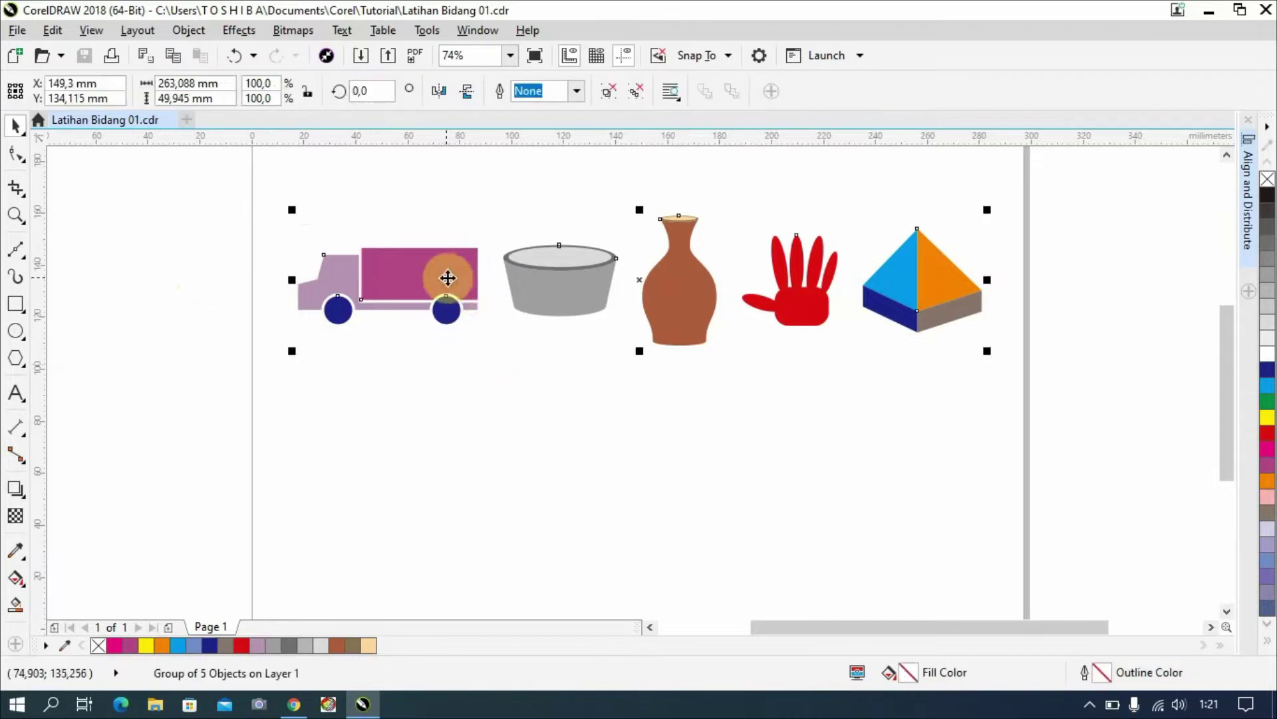
pyautogui.click(609, 90)
pyautogui.click(571, 195)
pyautogui.click(397, 258)
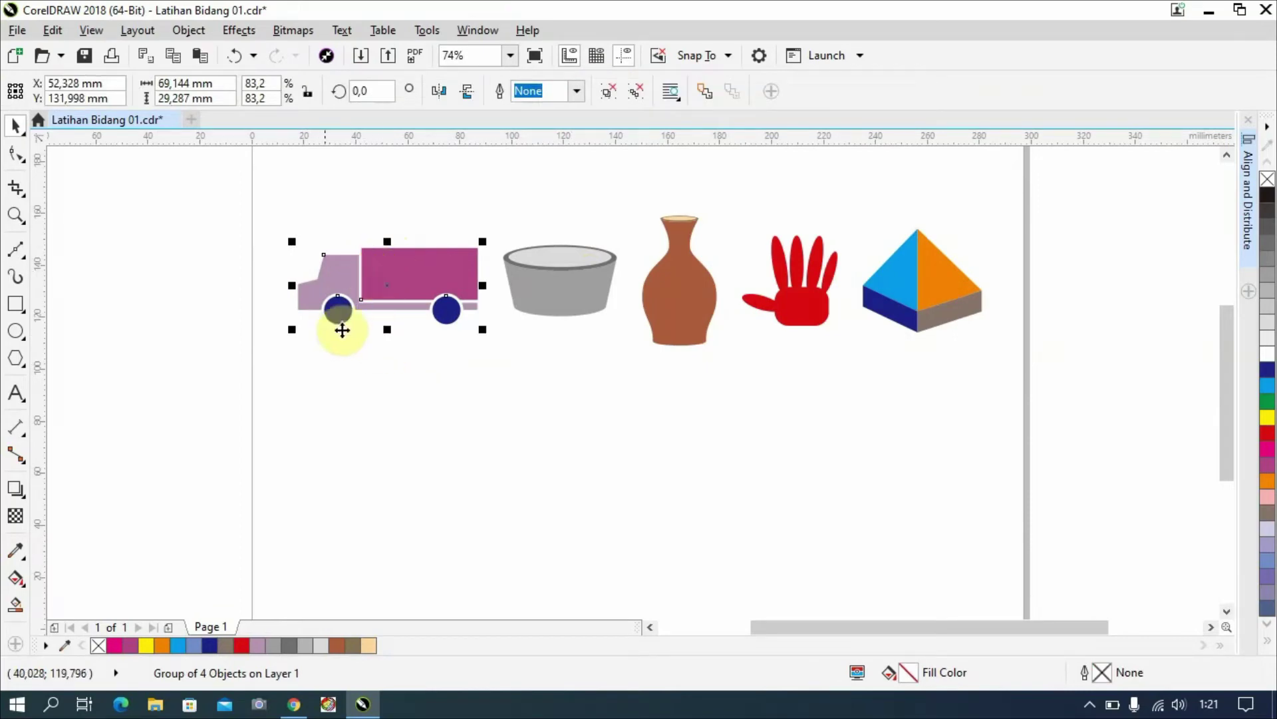
# Add a second page and paste the copied truck onto it as a reference.
pyautogui.click(167, 625)
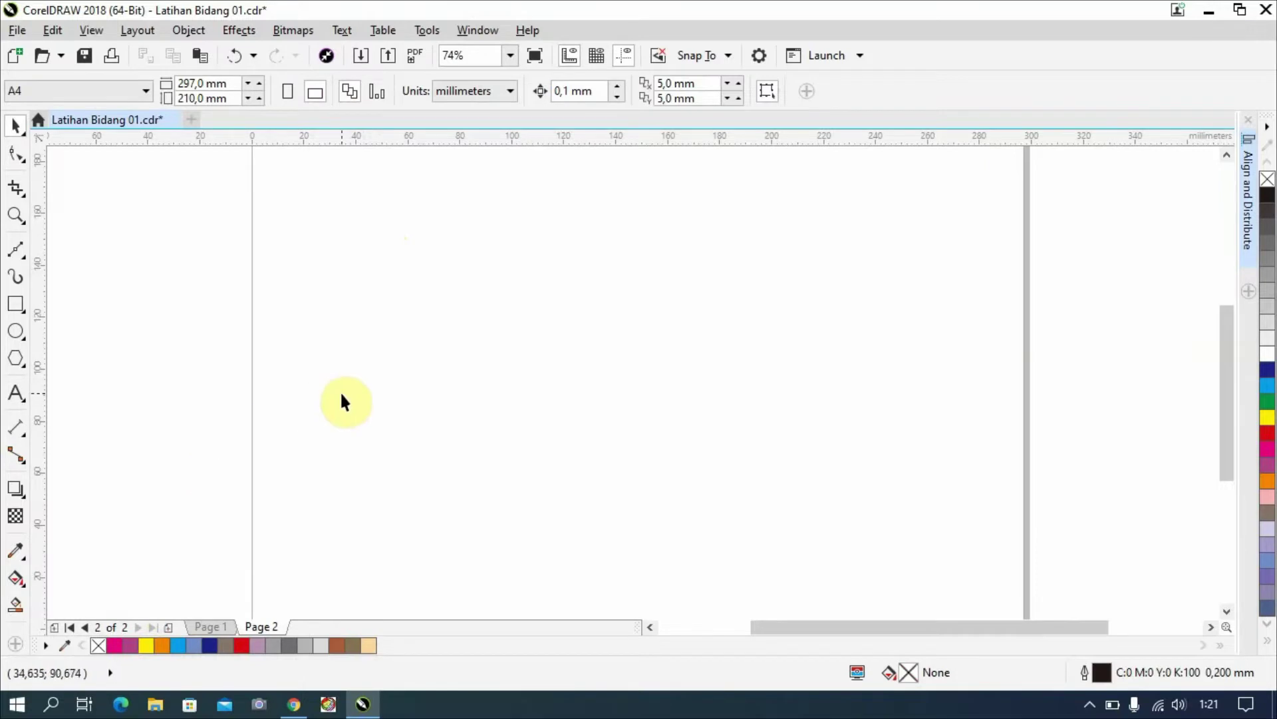
pyautogui.hotkey('ctrl', 'v')
pyautogui.click(390, 392)
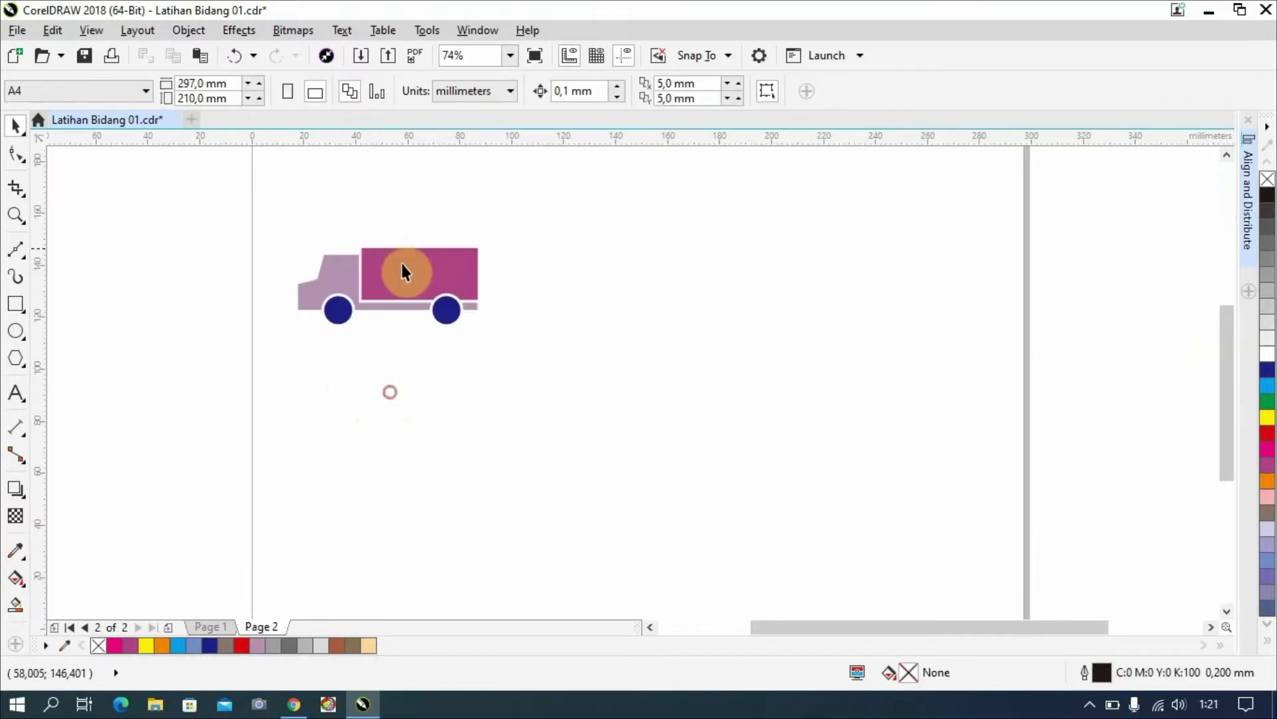
pyautogui.scroll(-1, 465, 279)
pyautogui.scroll(2, 468, 276)
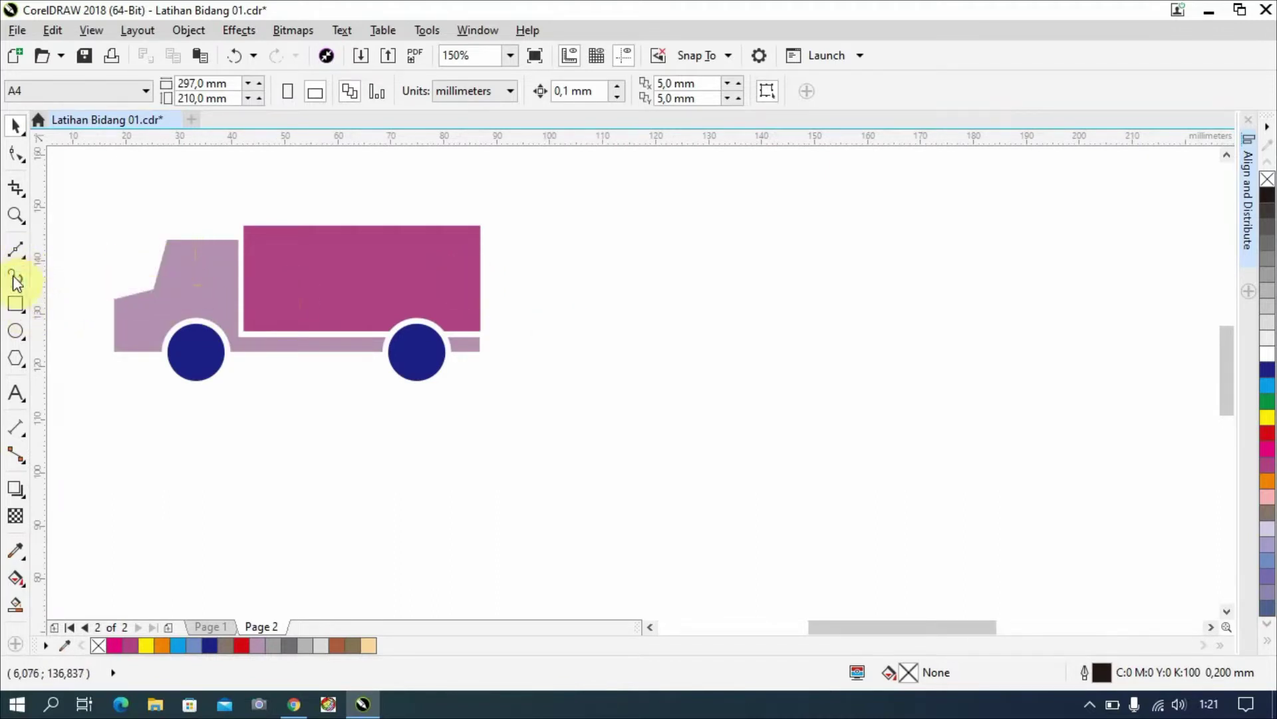
# Draw a cab rectangle about 20 × 24.5 mm beside the reference truck and a smaller hood rectangle about 8.6 × 10.4 mm in front of it.
pyautogui.click(16, 303)
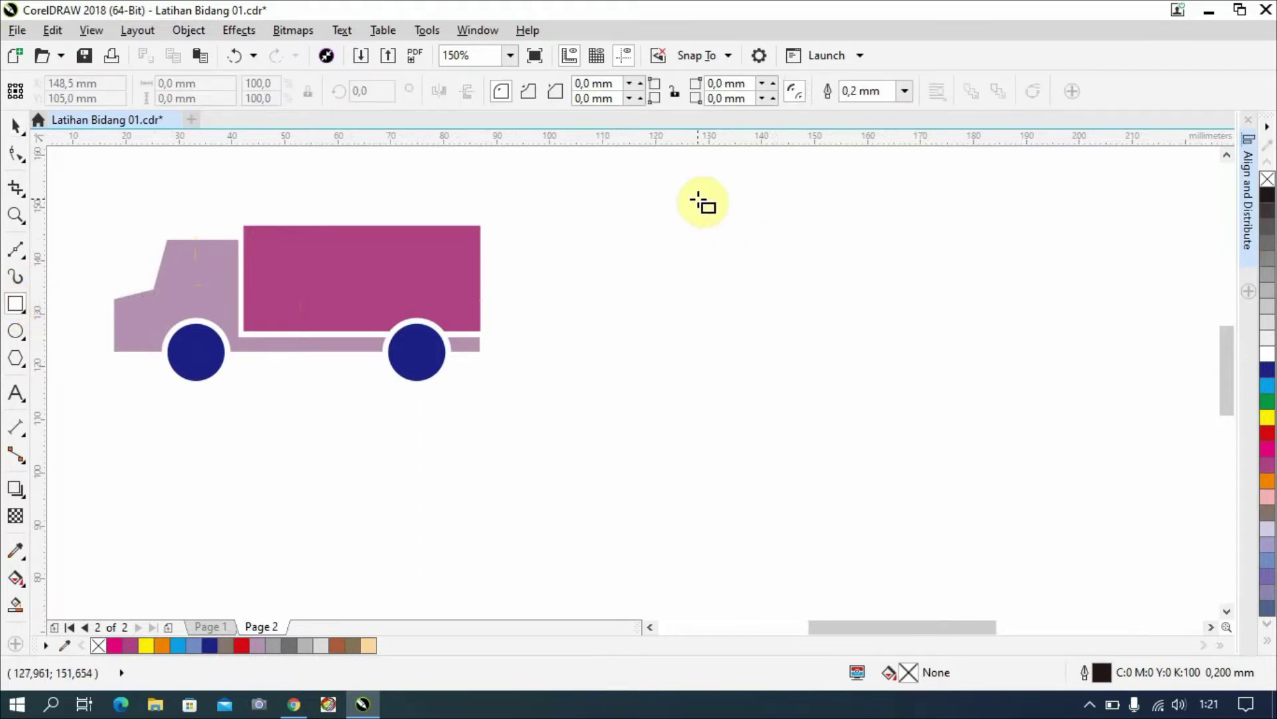
pyautogui.moveTo(700, 198); pyautogui.dragTo(807, 327)
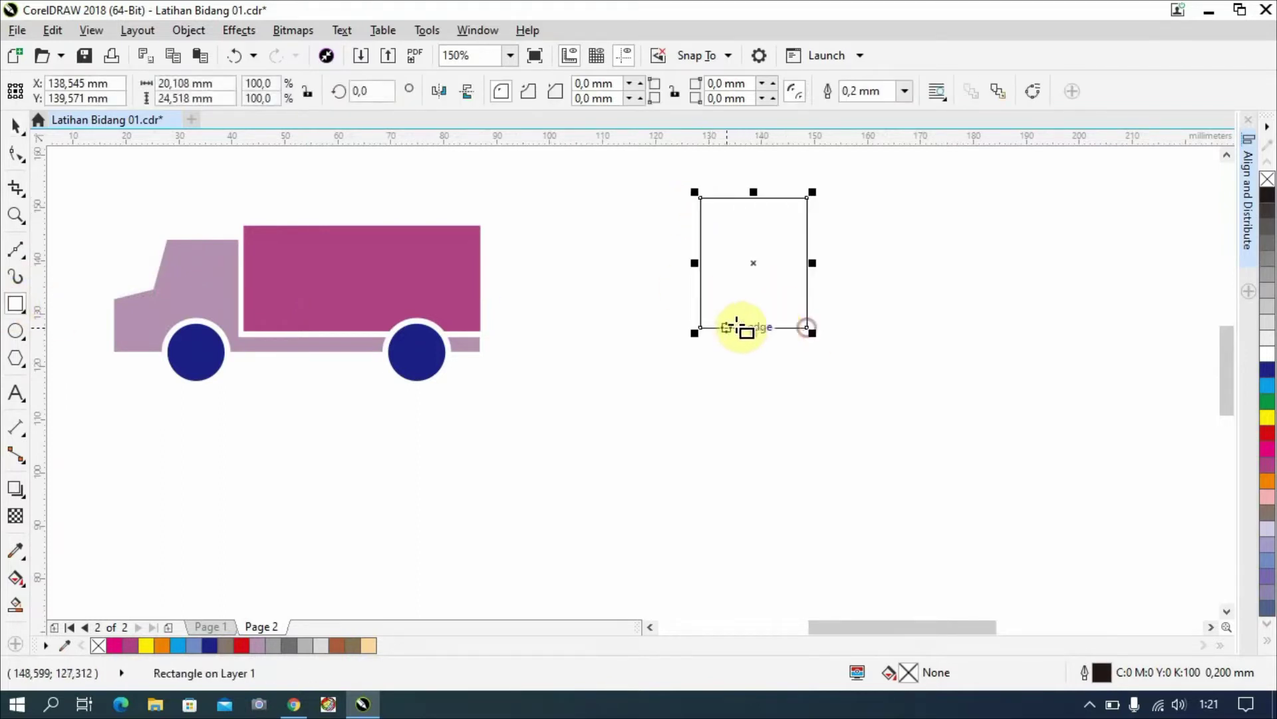
pyautogui.moveTo(692, 316); pyautogui.dragTo(646, 261)
# Enlarge the hood rectangle to about 10.2 × 12.3 mm and fit it against the cab's front edge and baseline.
pyautogui.click(17, 124)
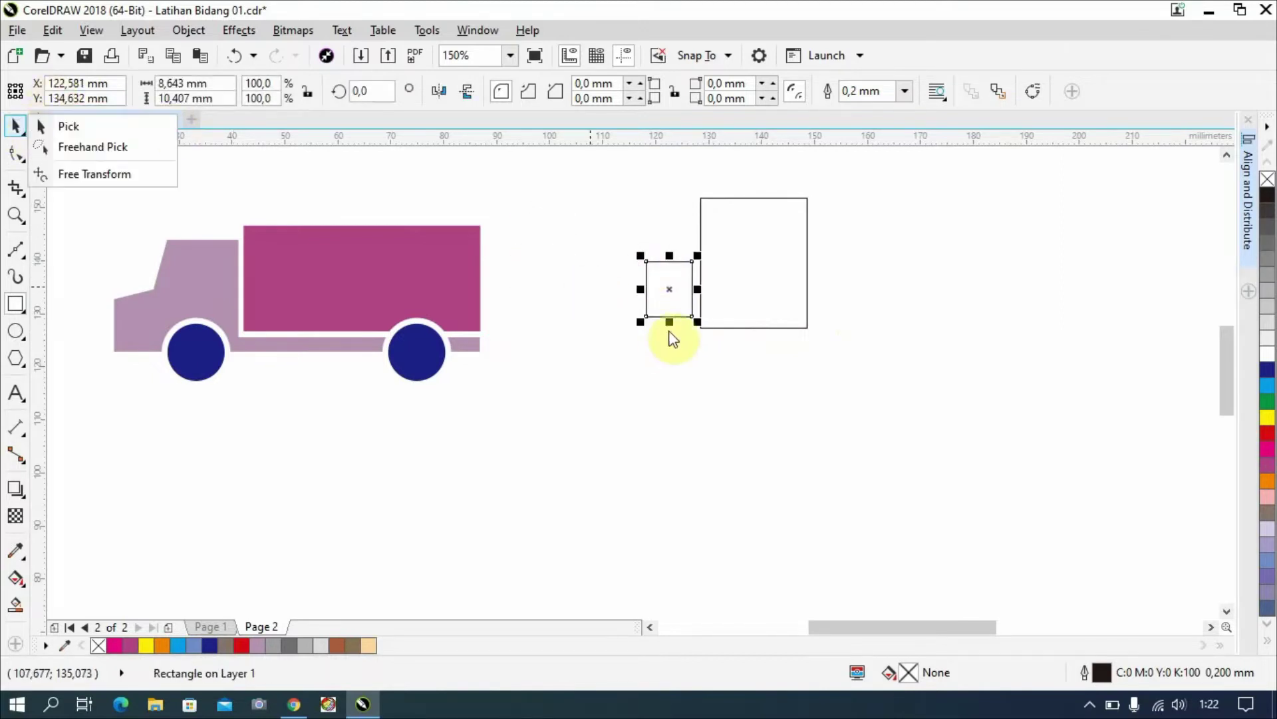
pyautogui.click(696, 317)
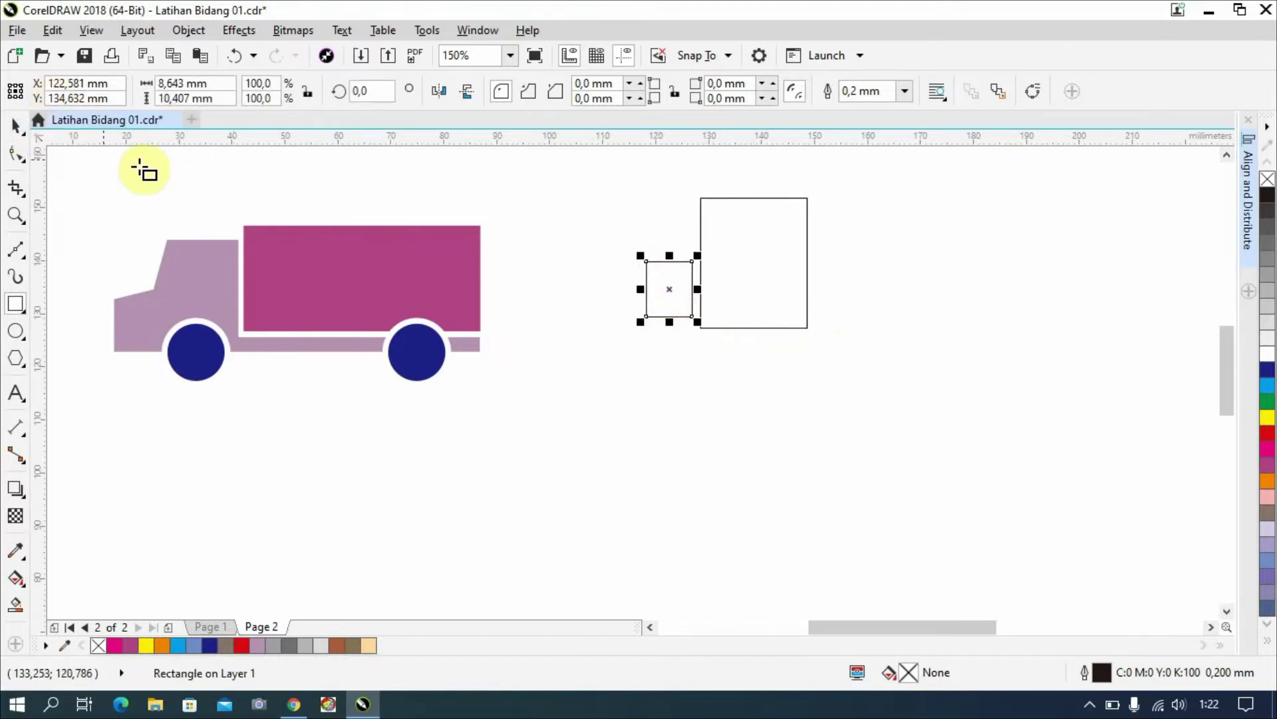
pyautogui.click(17, 125)
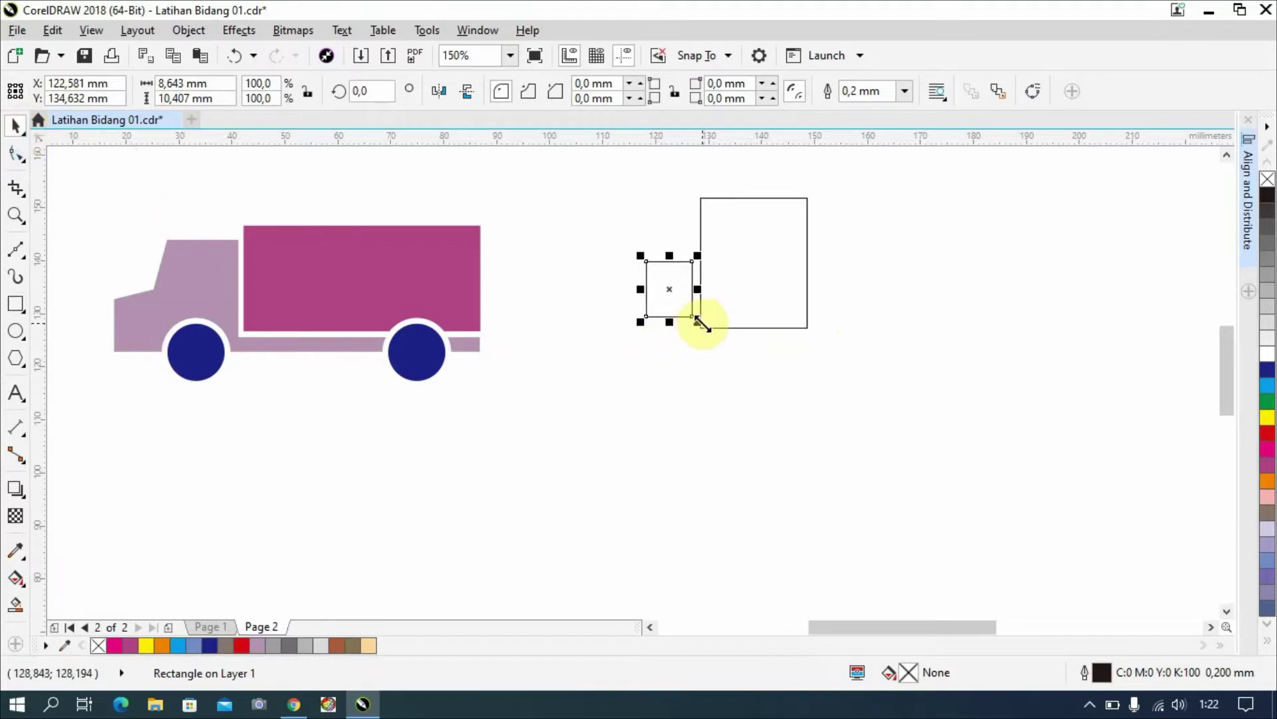
pyautogui.moveTo(697, 320); pyautogui.dragTo(706, 330)
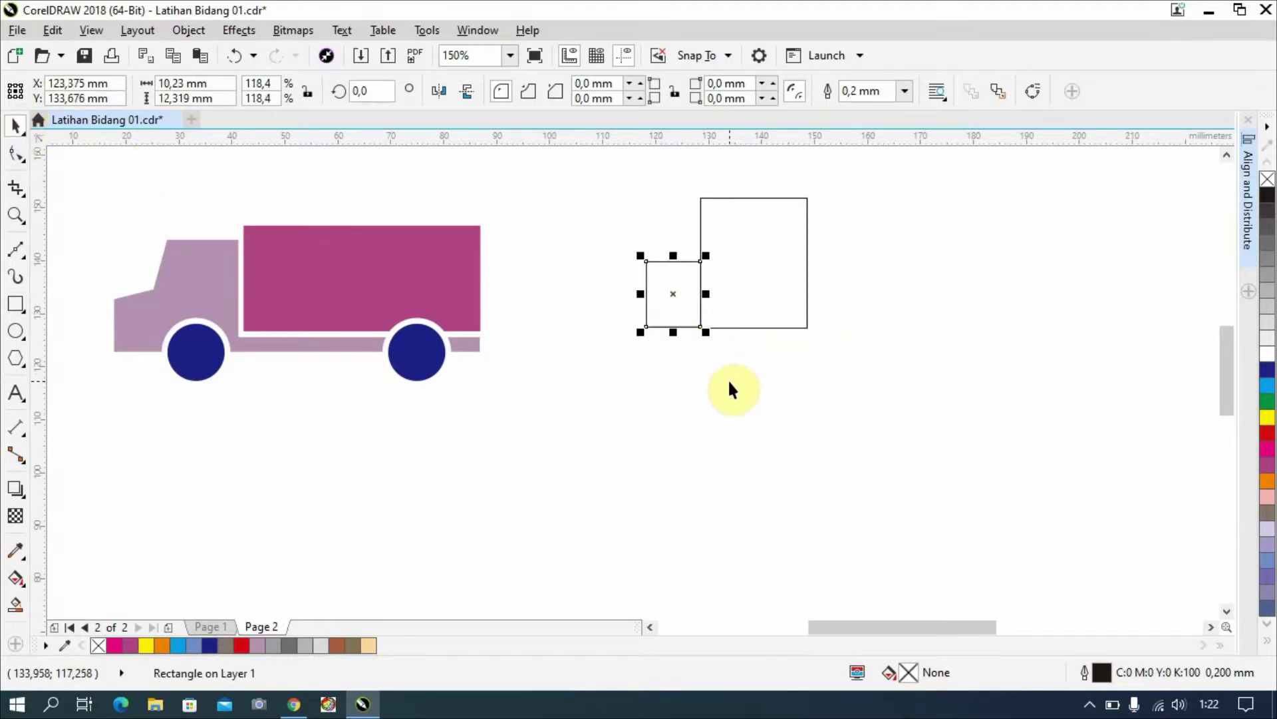
pyautogui.click(730, 382)
pyautogui.click(683, 298)
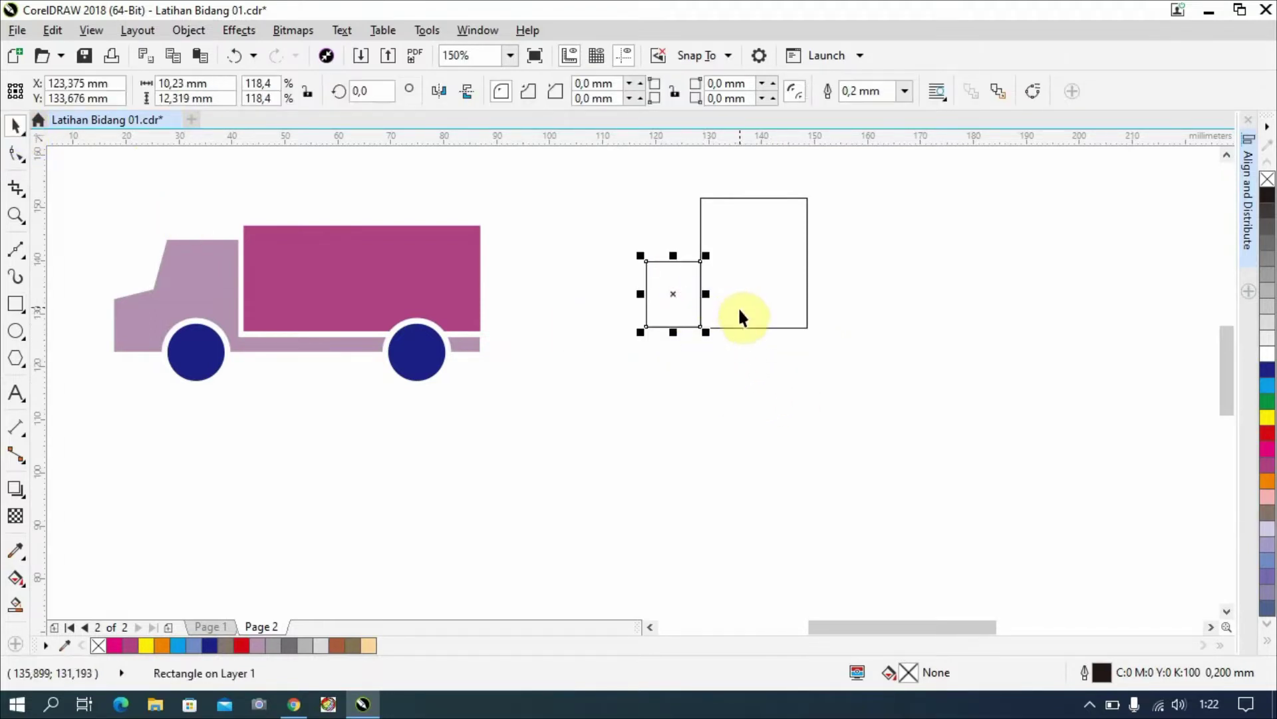
pyautogui.click(733, 382)
pyautogui.click(693, 314)
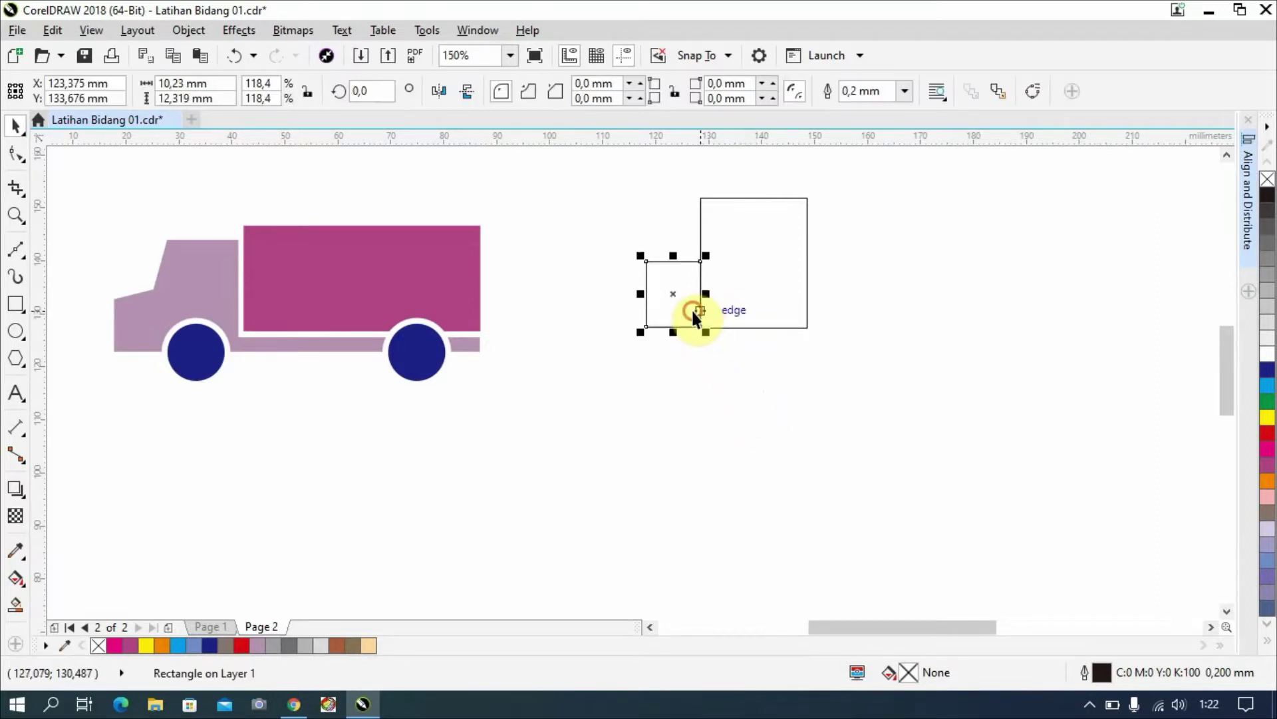
pyautogui.moveTo(699, 326)
pyautogui.mouseDown()
pyautogui.moveTo(666, 411)
pyautogui.moveTo(686, 418)
pyautogui.moveTo(702, 330)
pyautogui.mouseUp()
pyautogui.click(725, 368)
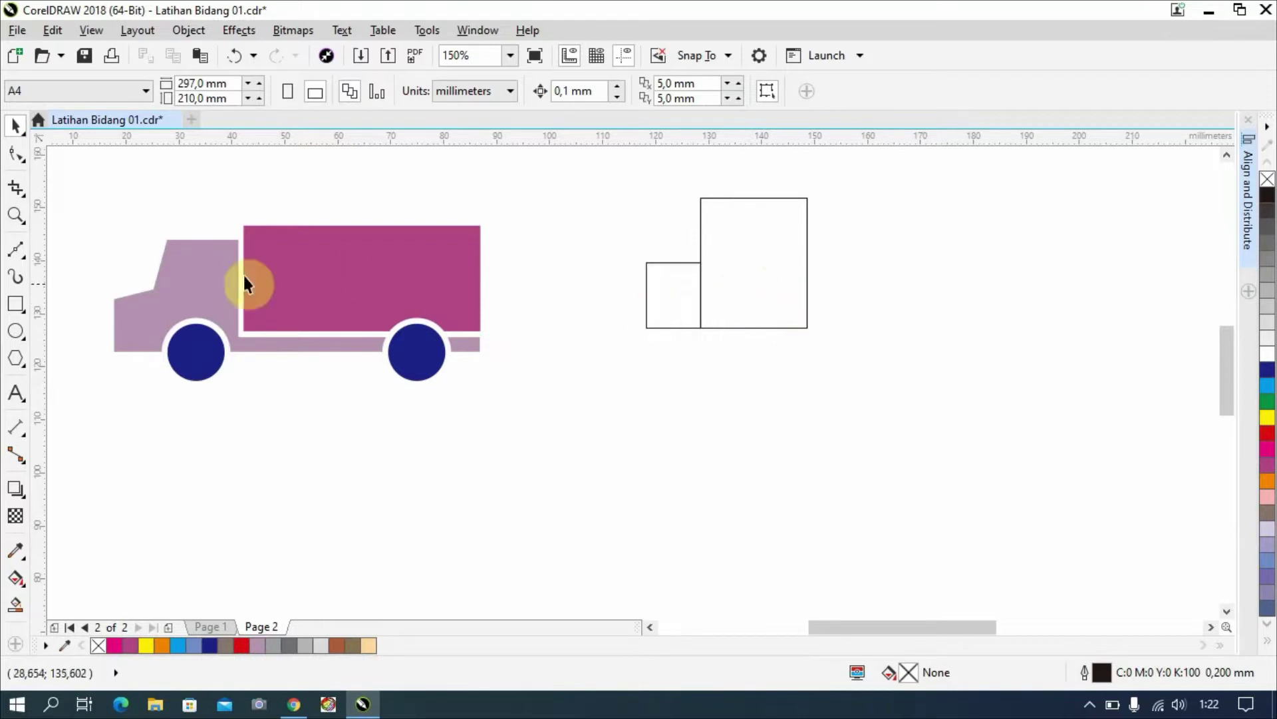
# Draw a thin chassis rectangle about 59.8 × 2.8 mm extending rearward from the cab's lower rear corner.
pyautogui.click(15, 304)
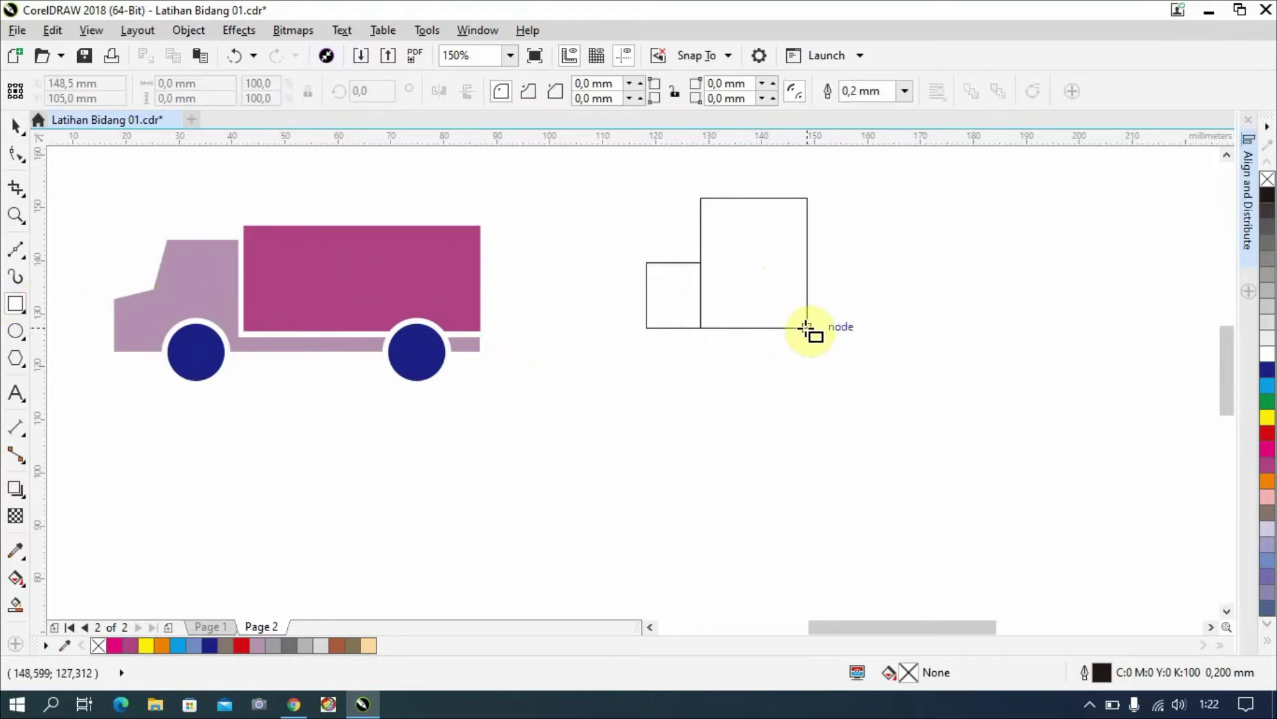
pyautogui.moveTo(807, 327); pyautogui.dragTo(1125, 313)
pyautogui.click(15, 127)
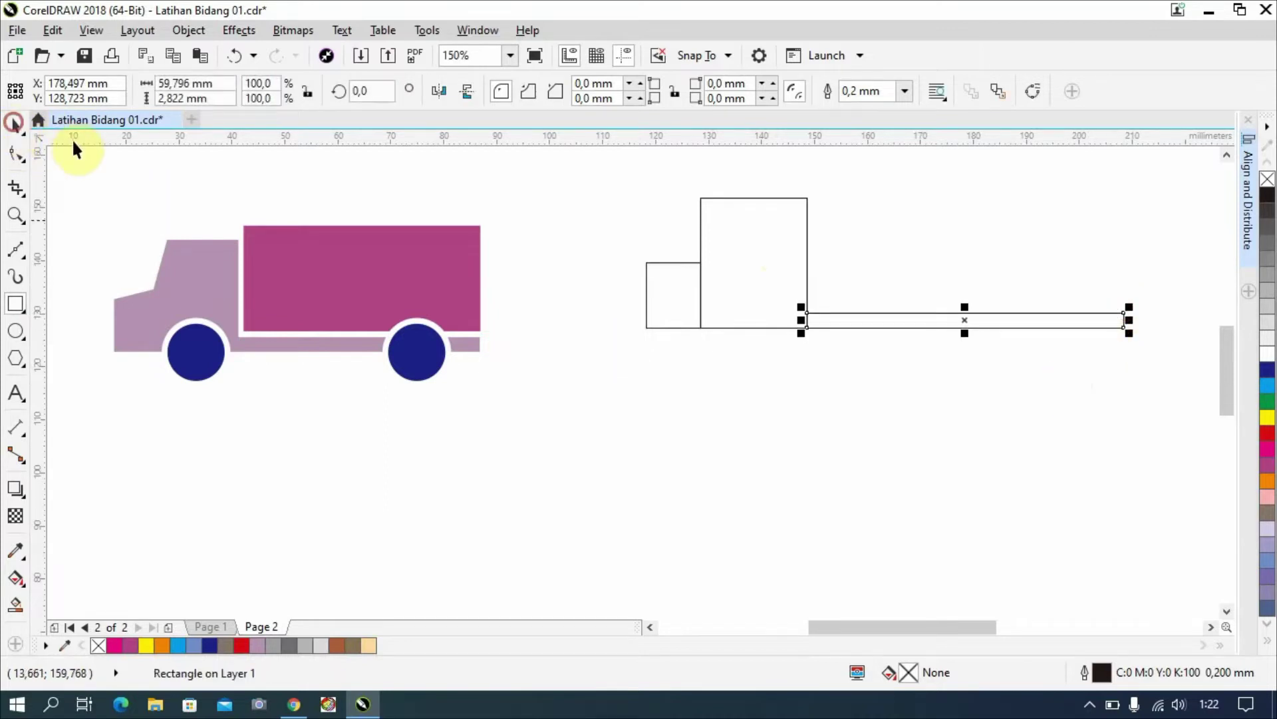
# Weld the hood, cab and chassis rectangles into one truck body outline.
pyautogui.moveTo(618, 178)
pyautogui.mouseDown()
pyautogui.moveTo(882, 334)
pyautogui.moveTo(1150, 368)
pyautogui.mouseUp()
pyautogui.click(532, 94)
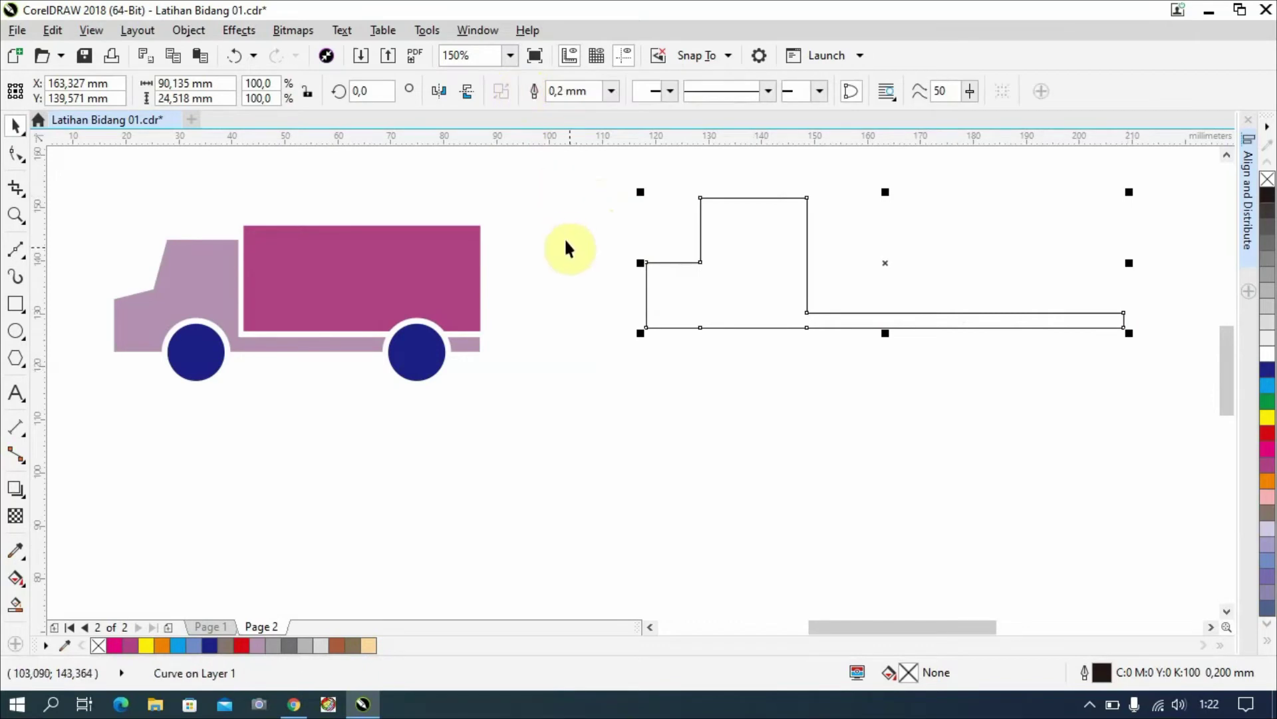
pyautogui.click(588, 296)
# Reshape the body outline's nodes to slope the hood down at the front and slant the windshield backward.
pyautogui.click(653, 274)
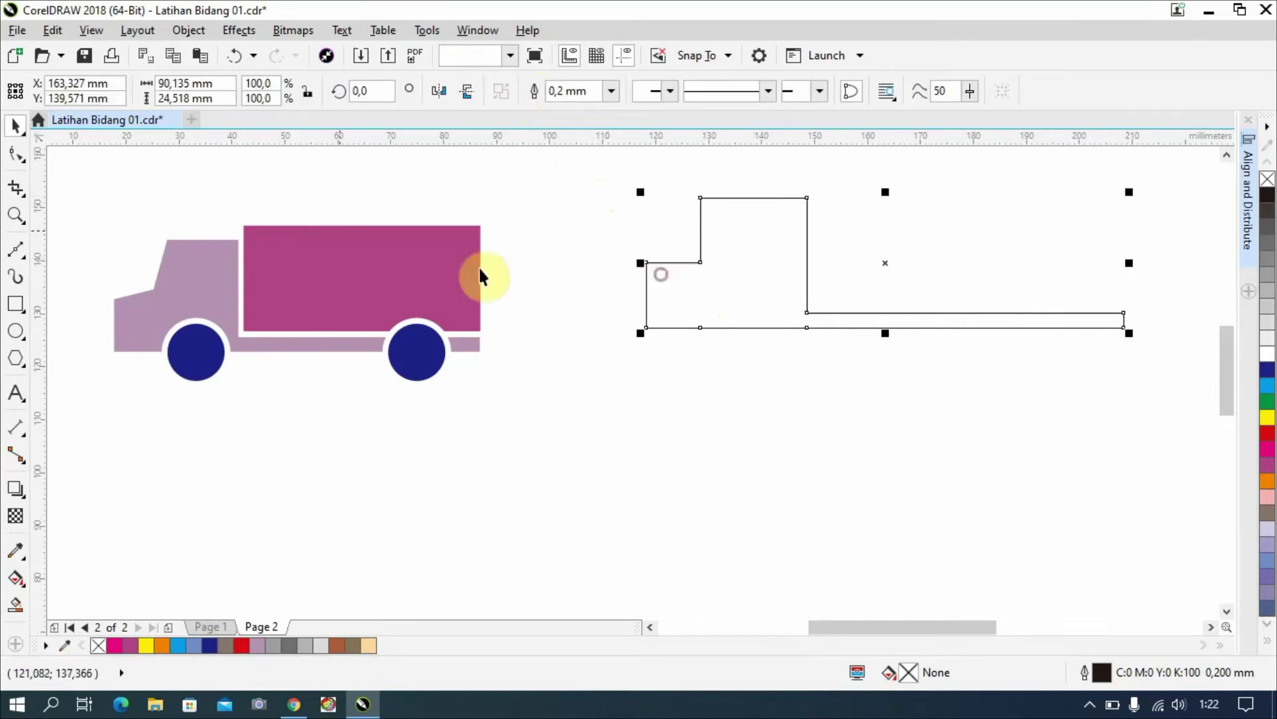
pyautogui.click(16, 155)
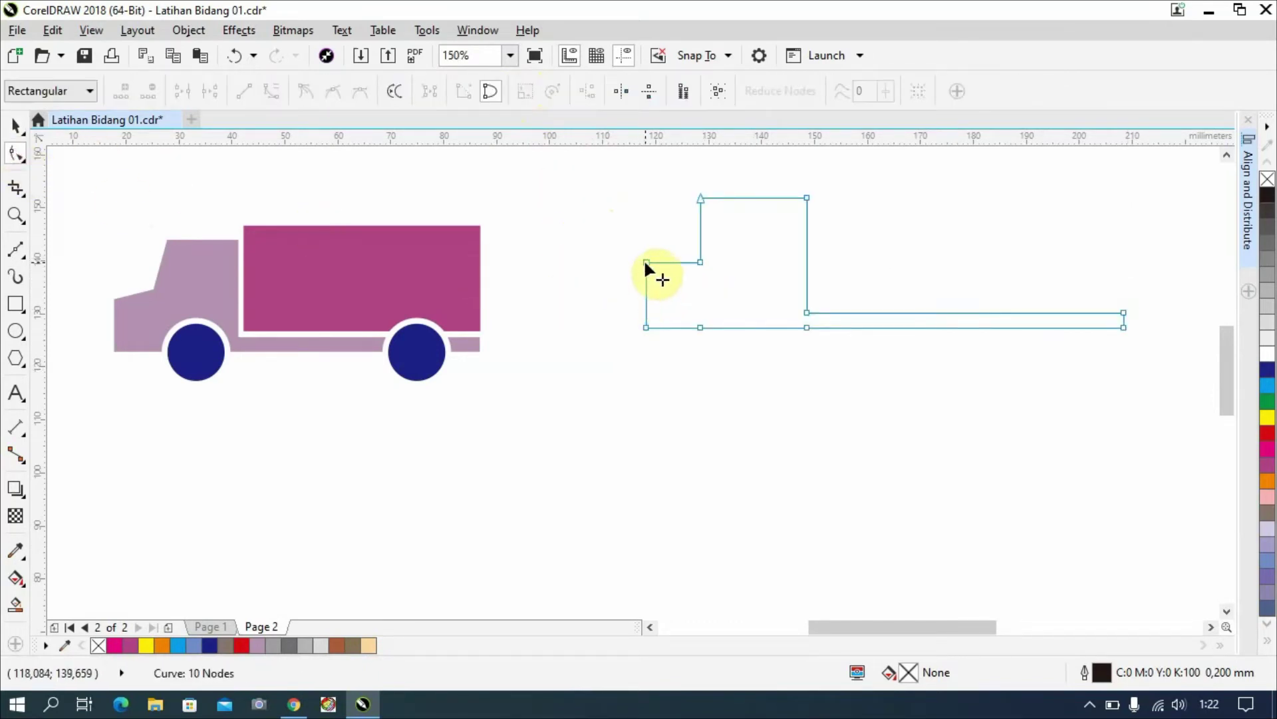
pyautogui.moveTo(644, 258); pyautogui.dragTo(648, 269)
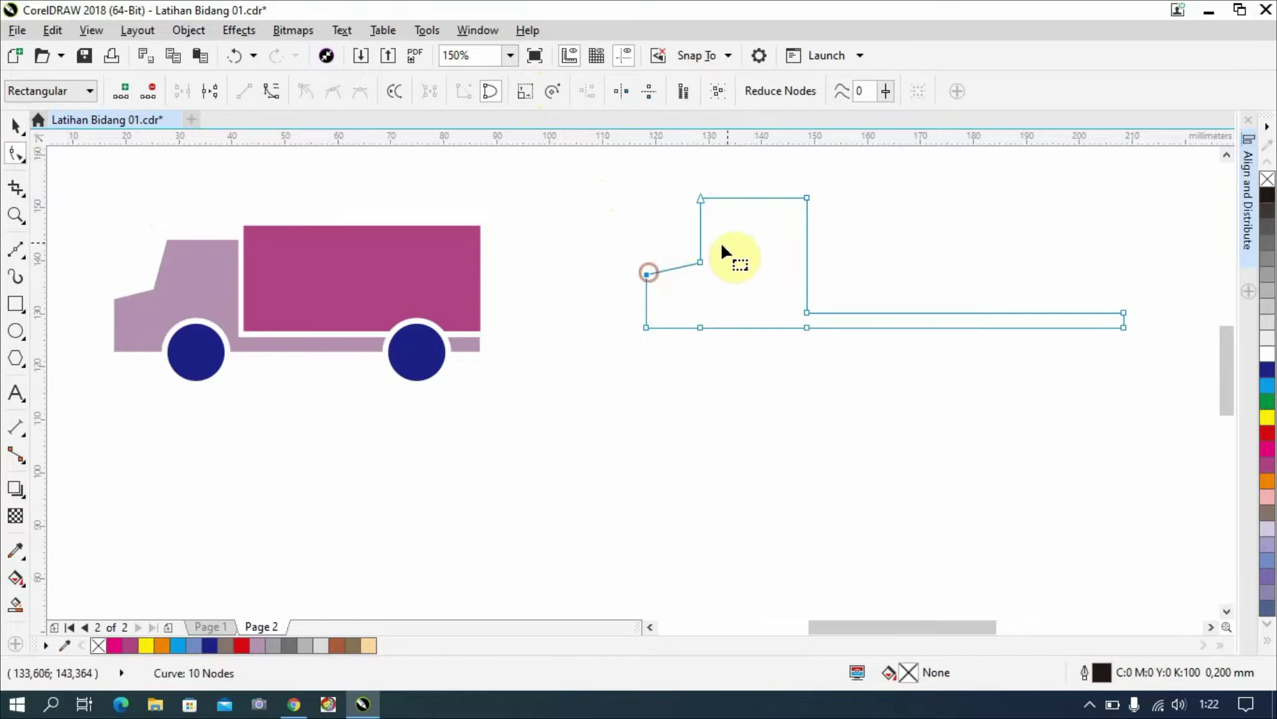
pyautogui.moveTo(703, 198); pyautogui.dragTo(720, 198)
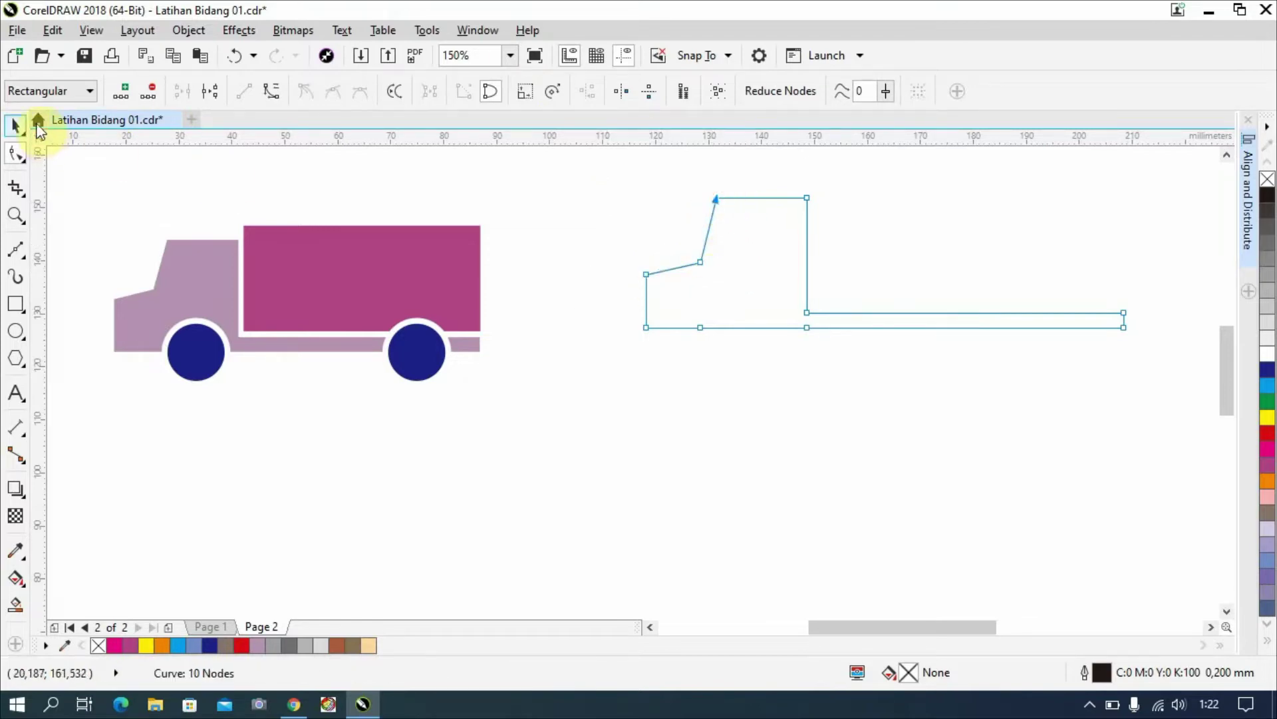
pyautogui.click(16, 126)
pyautogui.click(868, 225)
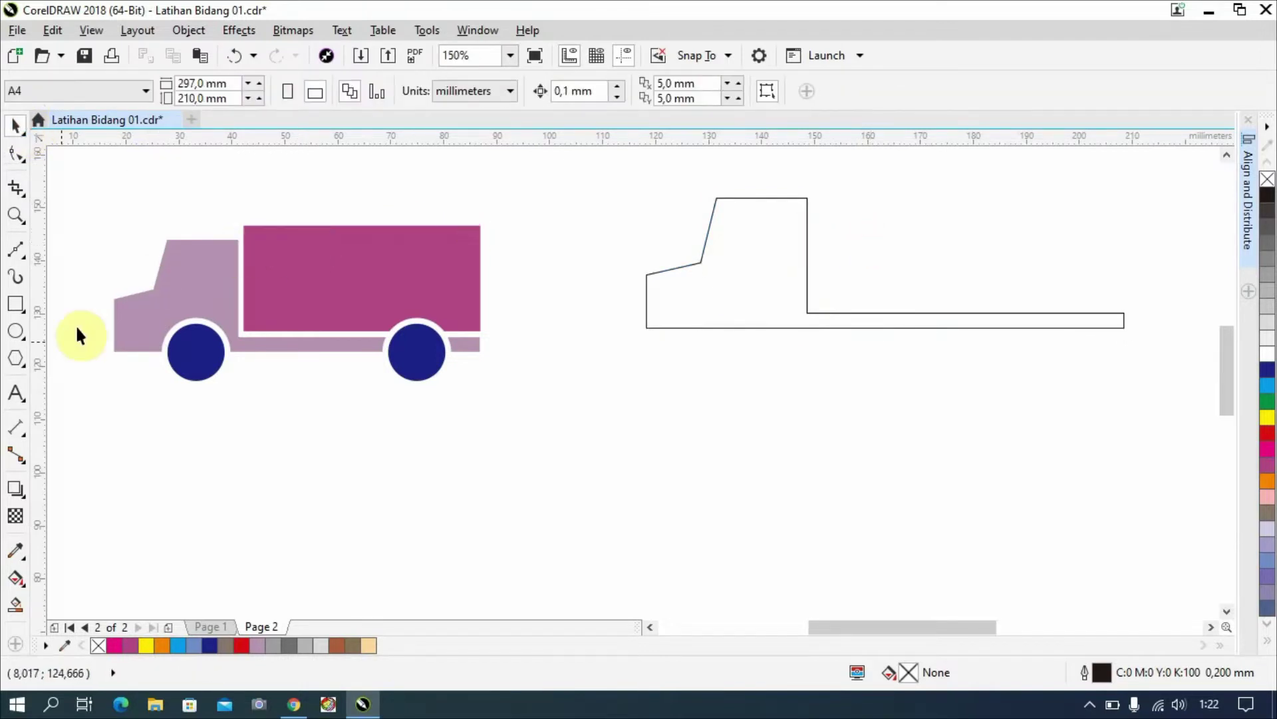
# Draw a cargo box about 58.4 × 24.5 mm just above the chassis and two wheel circles about 14.8 mm in diameter on the body's baseline.
pyautogui.click(15, 306)
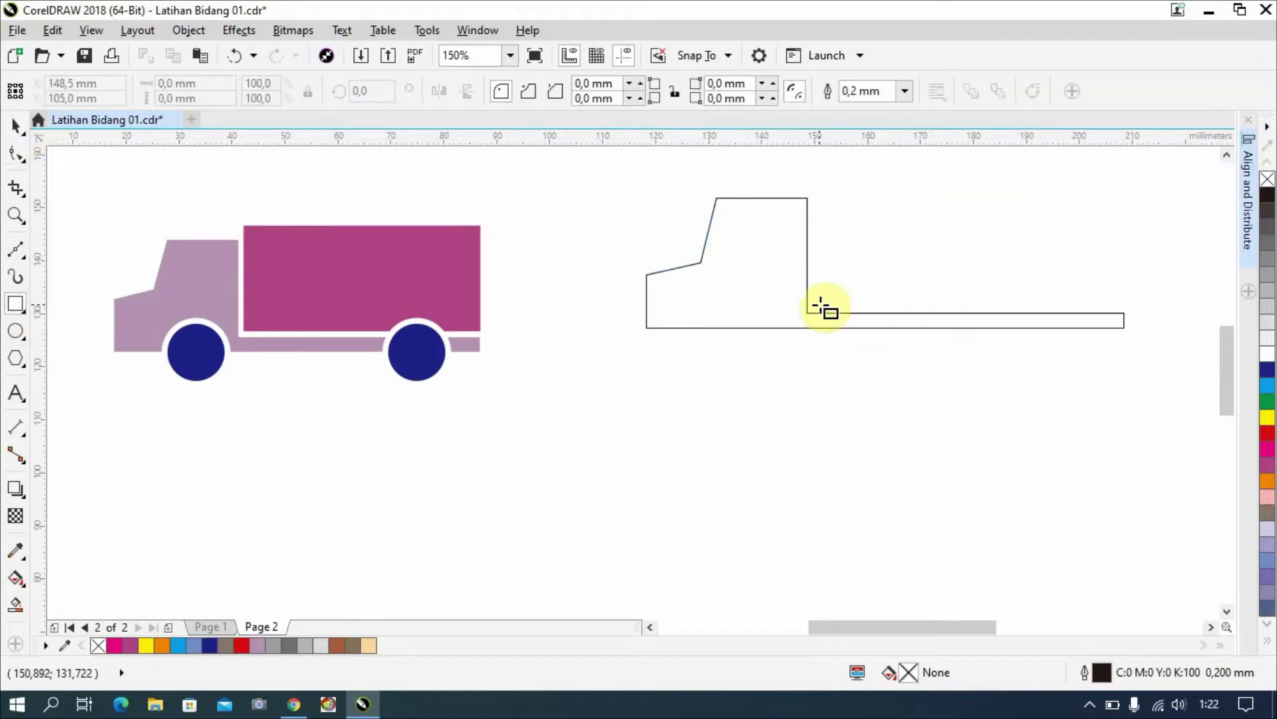
pyautogui.moveTo(813, 305); pyautogui.dragTo(1123, 174)
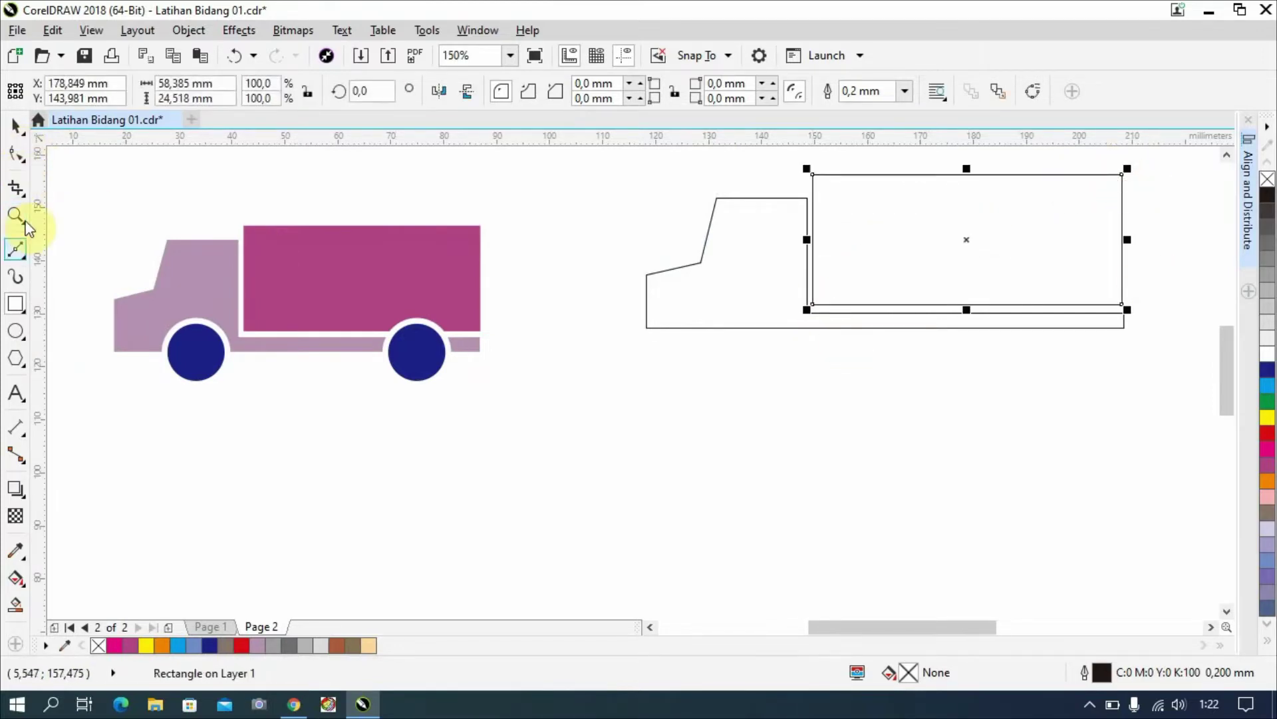
pyautogui.click(15, 331)
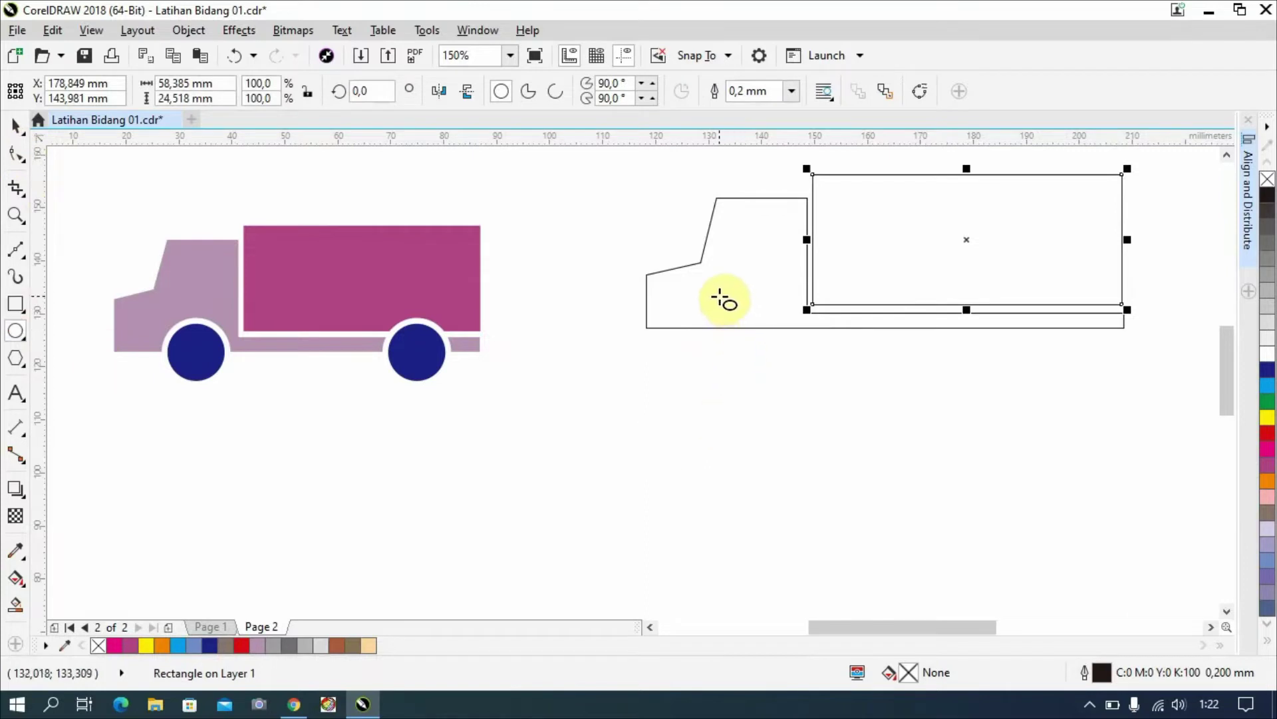
pyautogui.moveTo(720, 297); pyautogui.dragTo(1056, 326)
pyautogui.click(15, 125)
pyautogui.click(1125, 432)
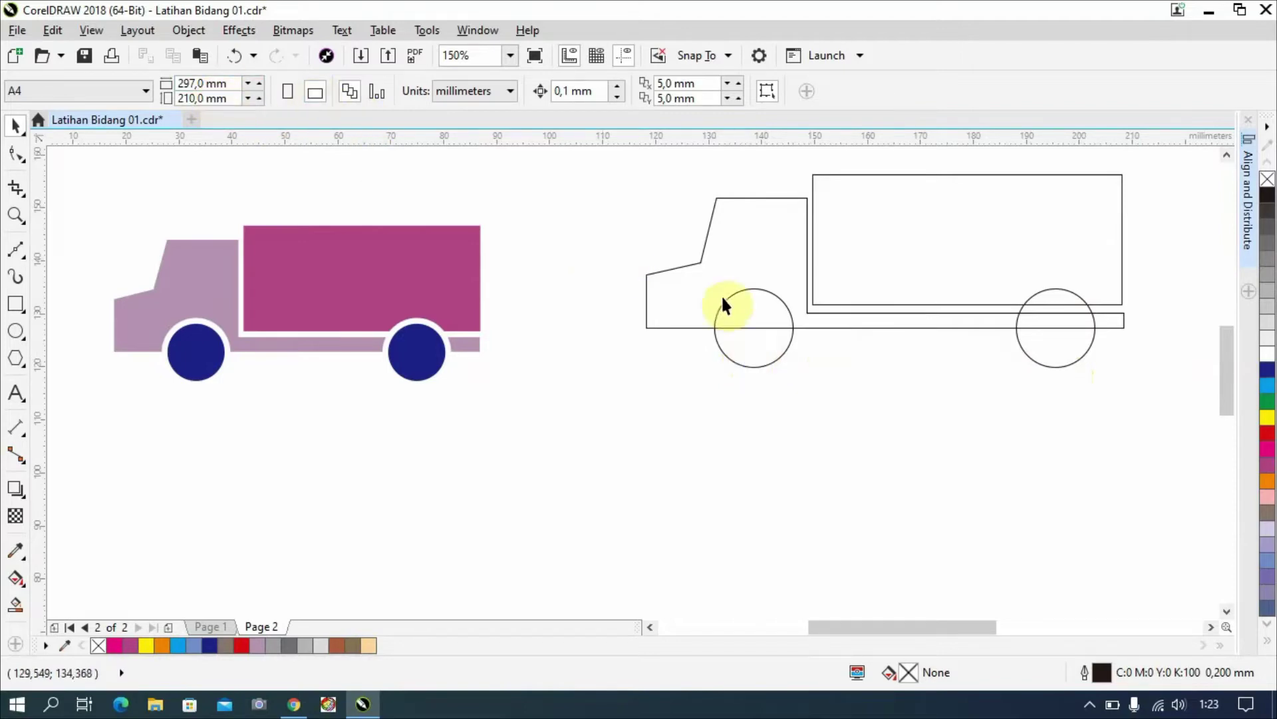
# Trim the truck body with the front wheel circle.
pyautogui.click(750, 350)
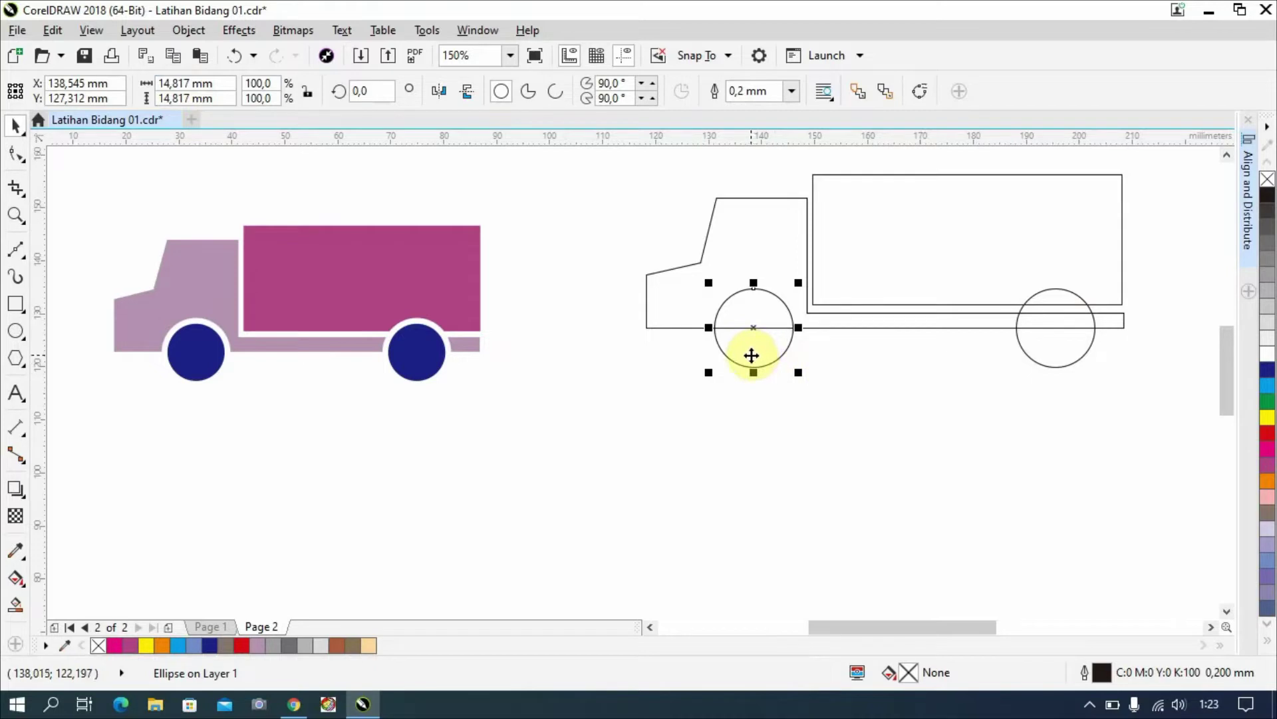
pyautogui.keyDown('shift'); pyautogui.click(672, 293); pyautogui.keyUp('shift')
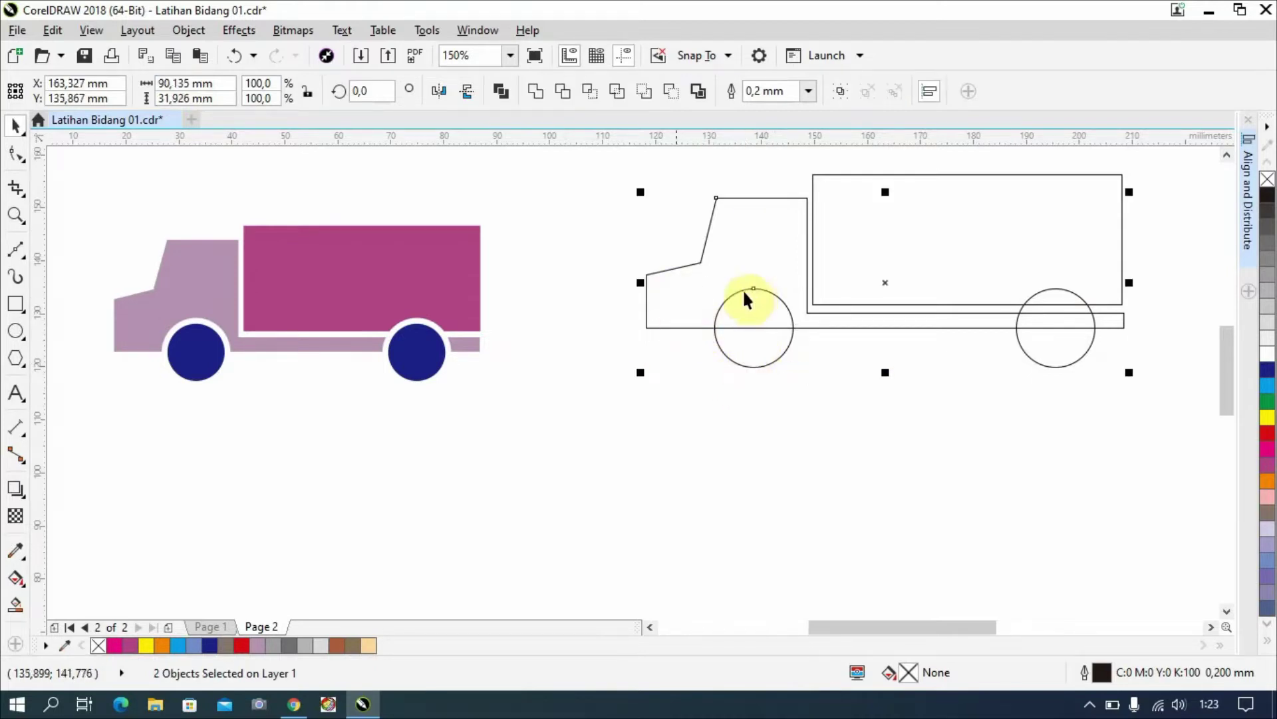
pyautogui.click(564, 93)
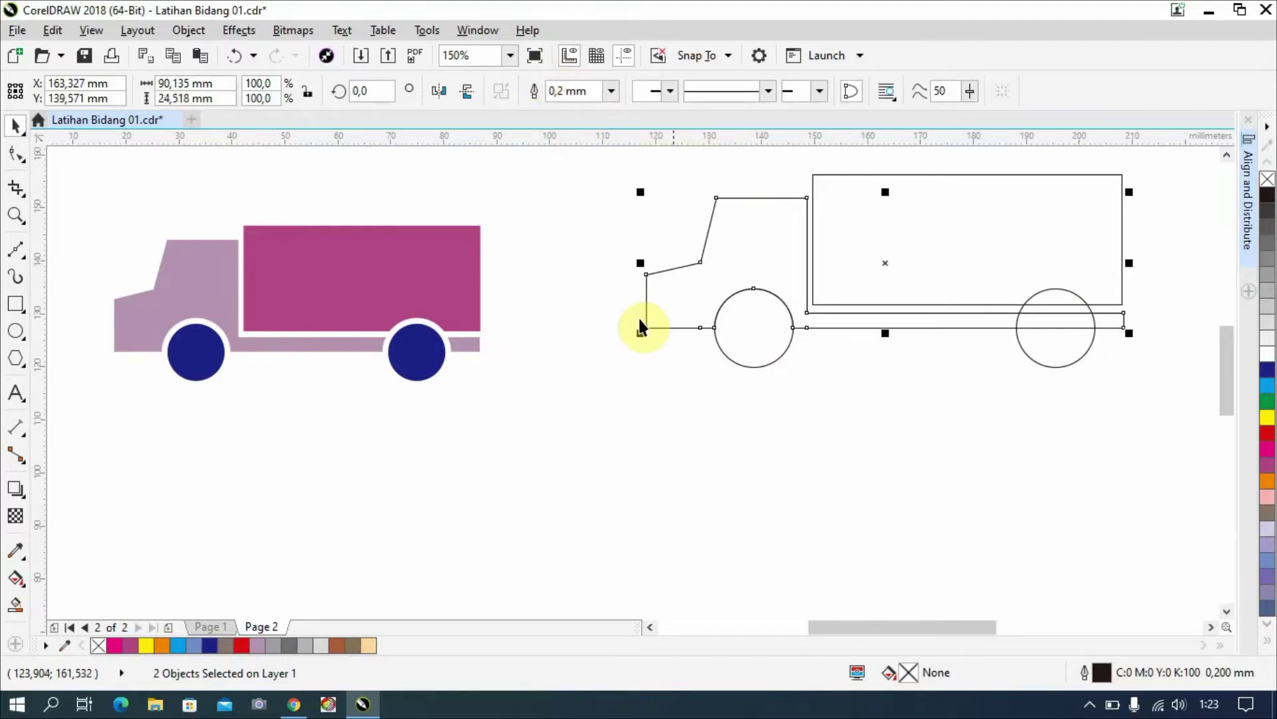
pyautogui.click(755, 343)
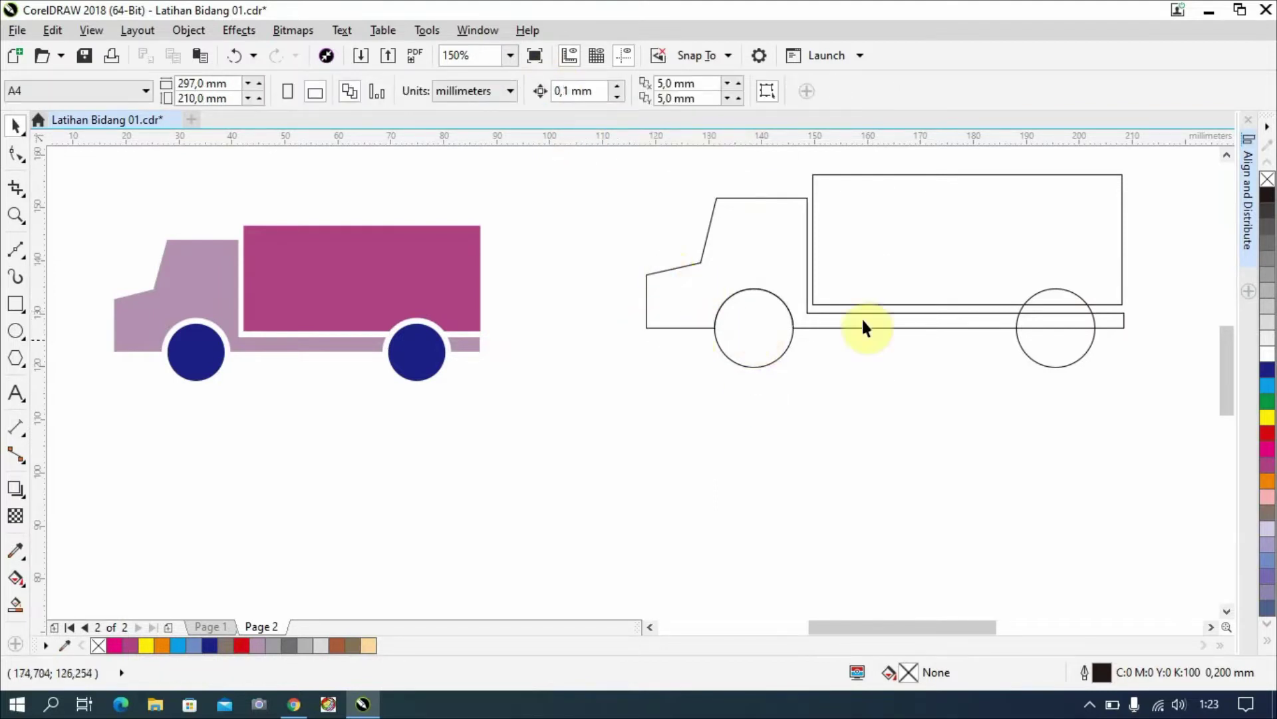
# Trim the truck body's chassis with the rear wheel circle.
pyautogui.click(1064, 342)
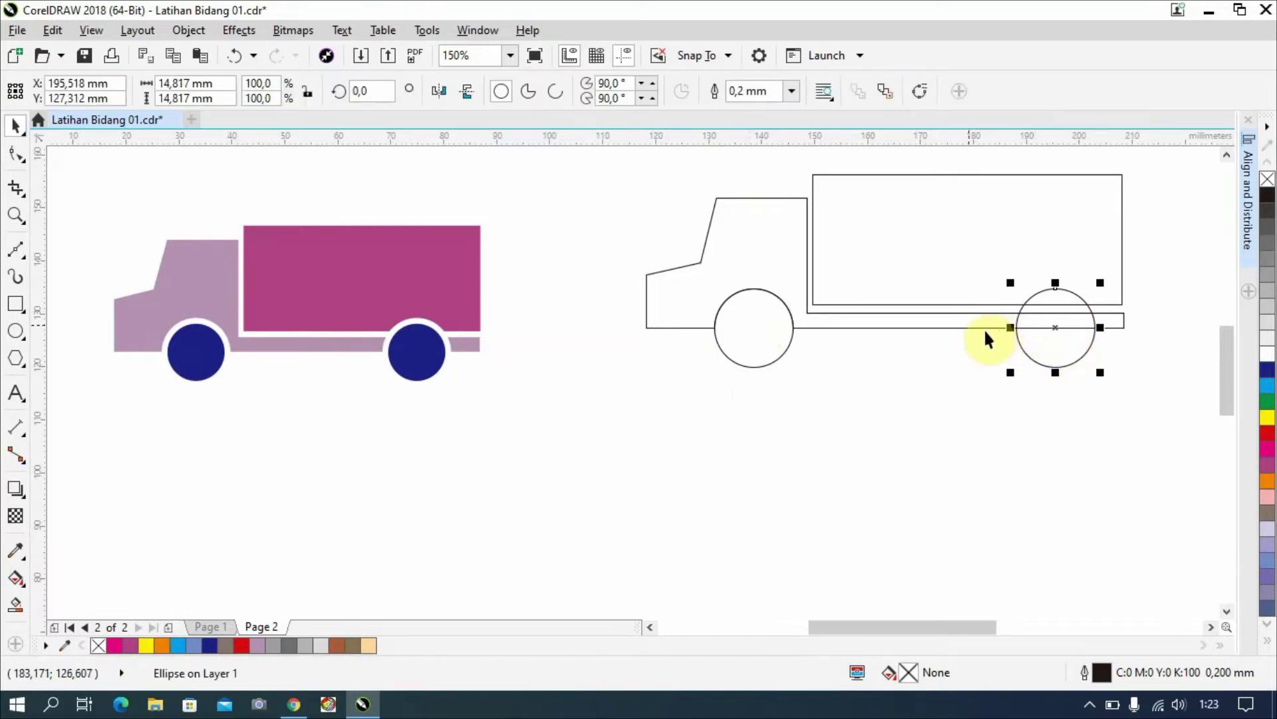
pyautogui.keyDown('shift'); pyautogui.click(964, 322); pyautogui.keyUp('shift')
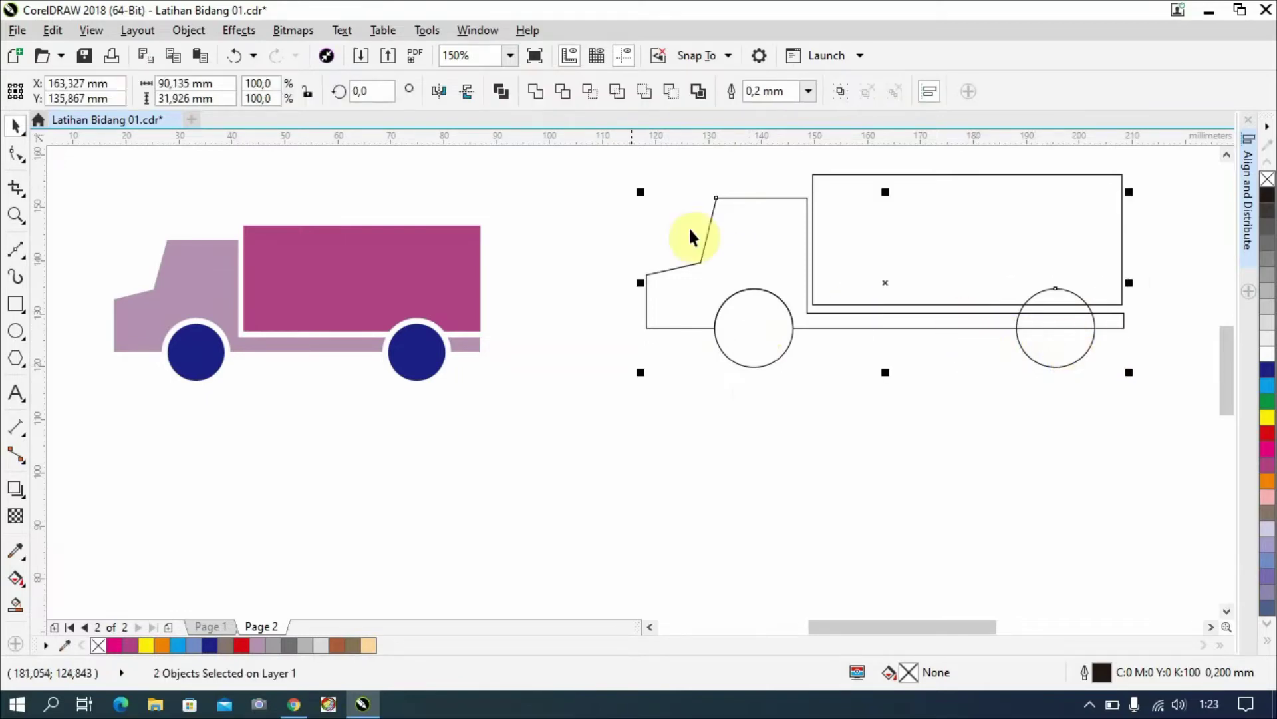
pyautogui.click(565, 92)
pyautogui.click(1006, 426)
# Trim the cargo box with the rear wheel circle.
pyautogui.click(1041, 336)
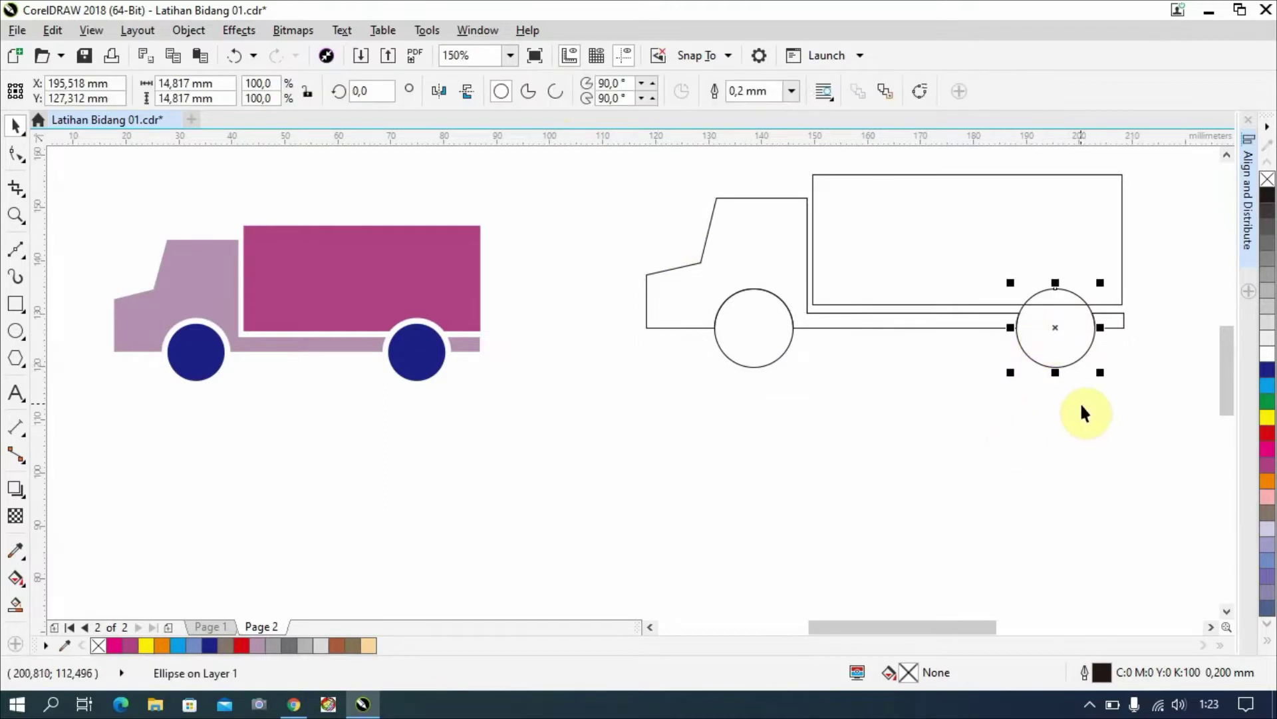
pyautogui.keyDown('shift'); pyautogui.click(963, 262); pyautogui.keyUp('shift')
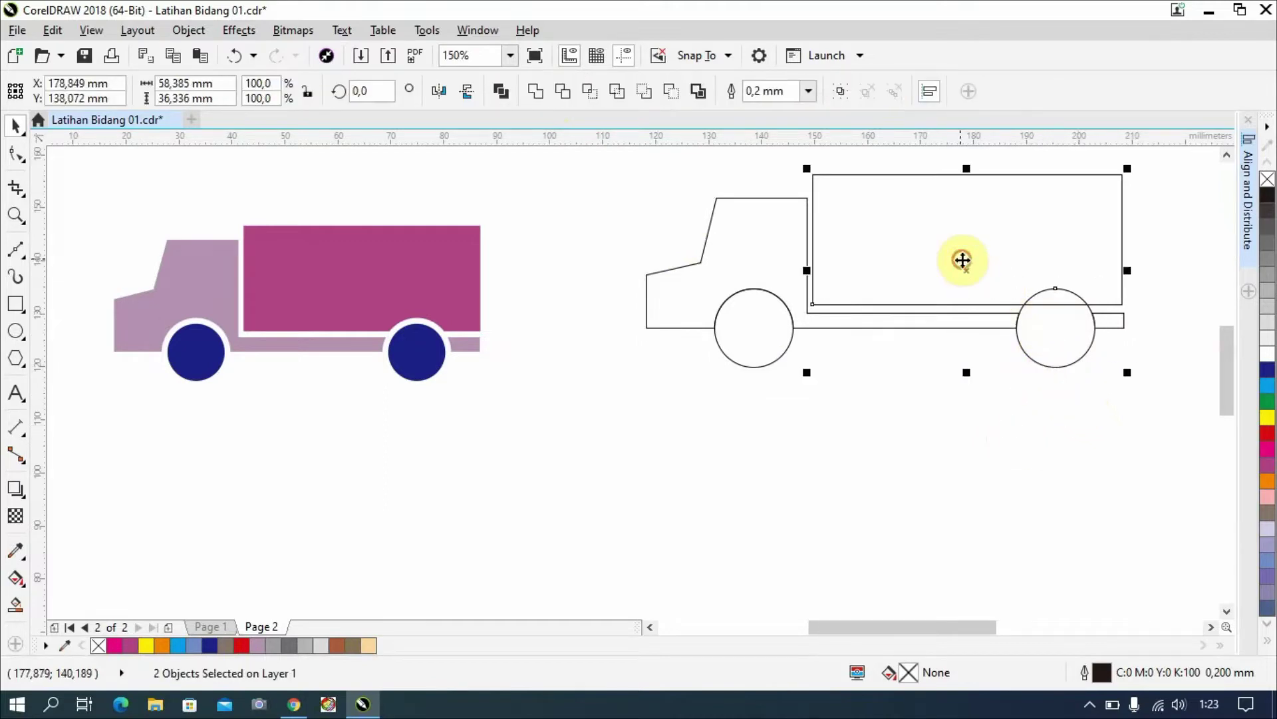
pyautogui.click(565, 94)
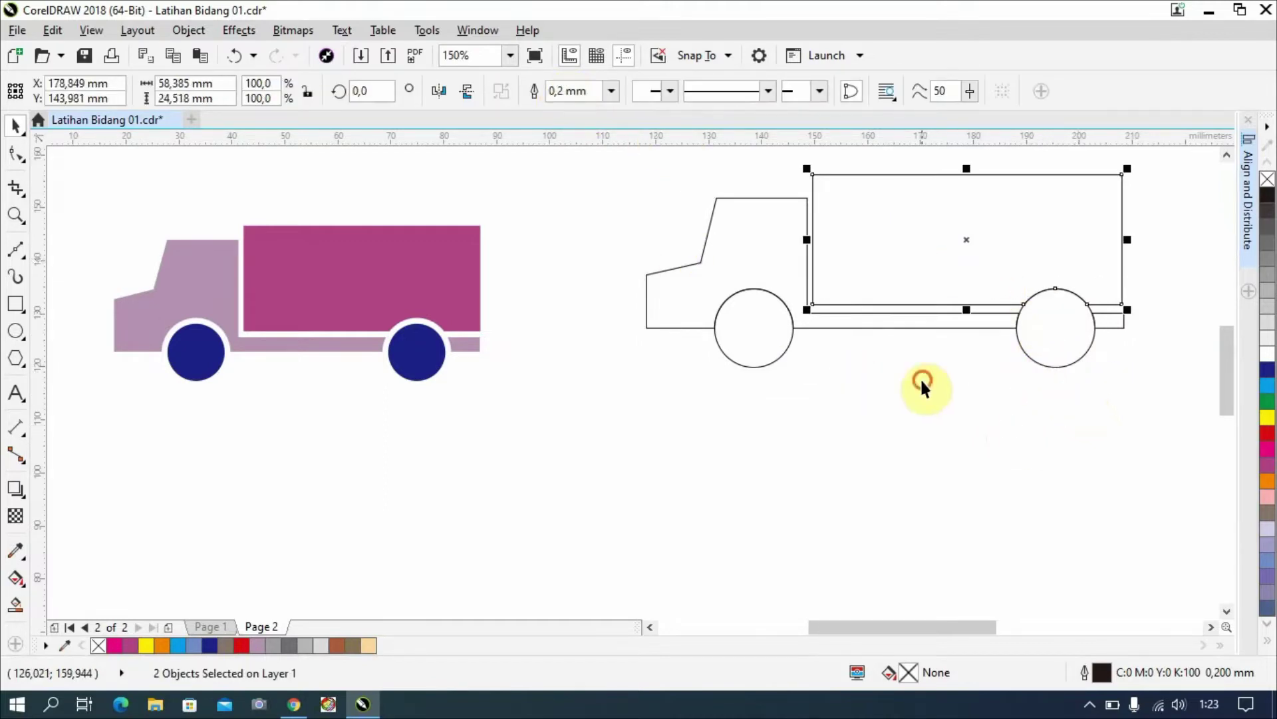
# Shrink the rear and front wheel circles about their centres to leave an even gap inside both wheel arches.
pyautogui.click(920, 377)
pyautogui.click(1058, 336)
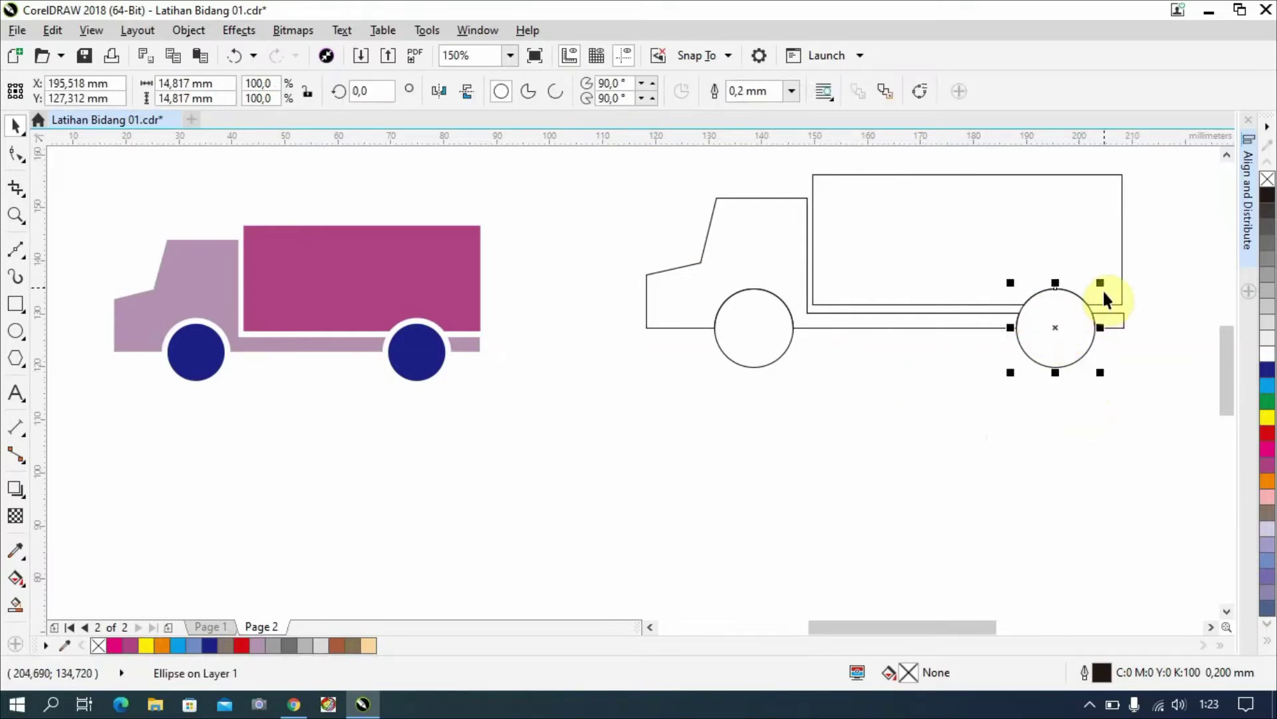
pyautogui.moveTo(1103, 289); pyautogui.dragTo(1103, 293)
pyautogui.click(769, 317)
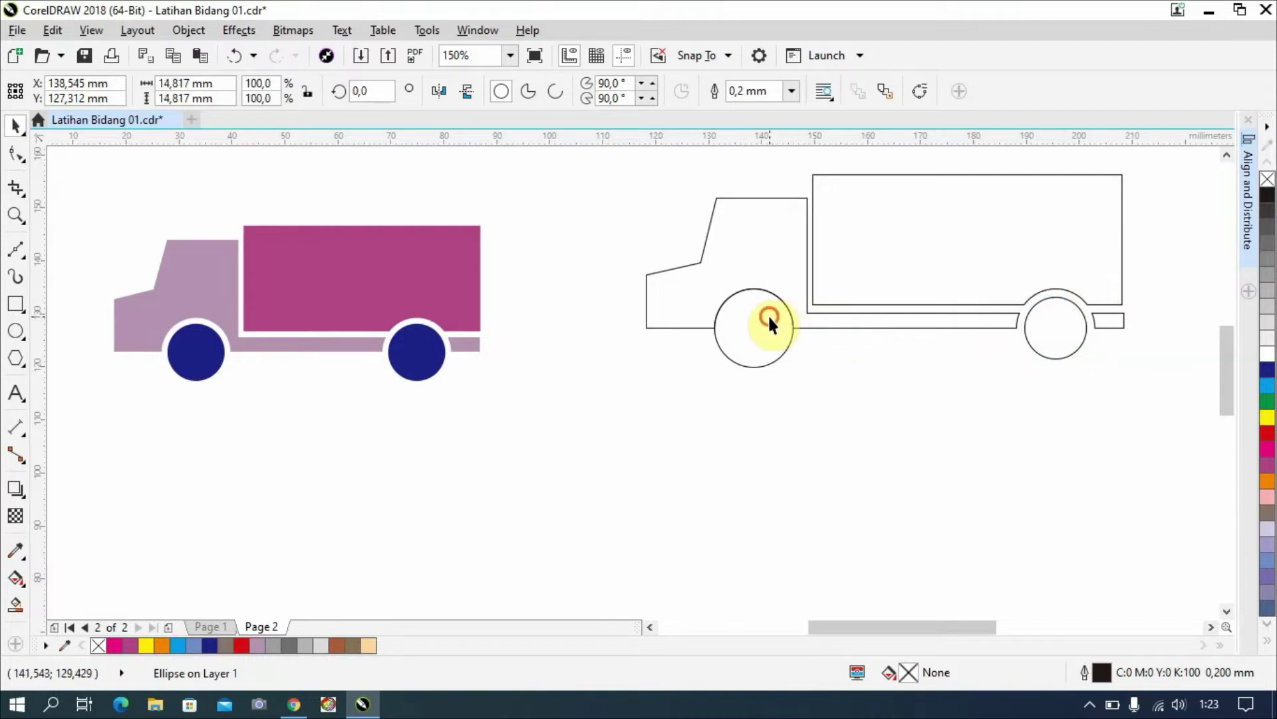
pyautogui.moveTo(798, 282); pyautogui.dragTo(800, 290)
pyautogui.click(855, 411)
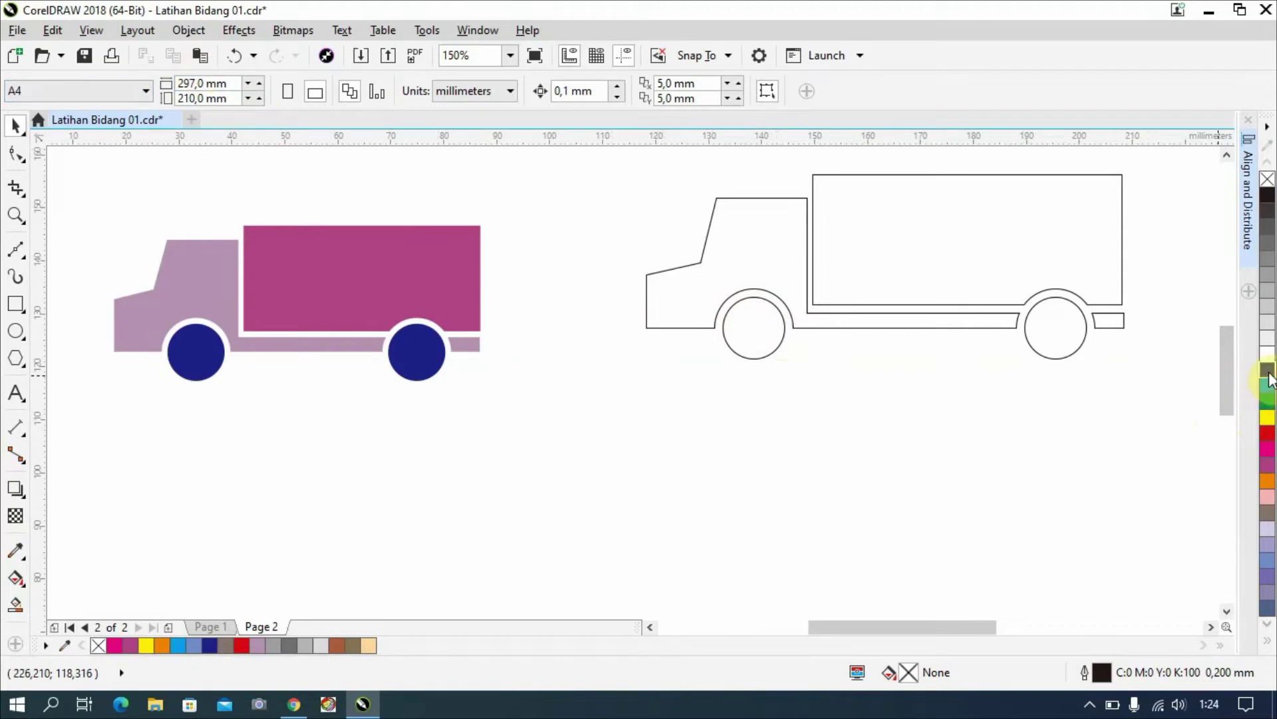
# Fill the truck body with dark blue, the cargo box with light blue and both wheels with orange.
pyautogui.moveTo(1266, 378); pyautogui.dragTo(785, 249)
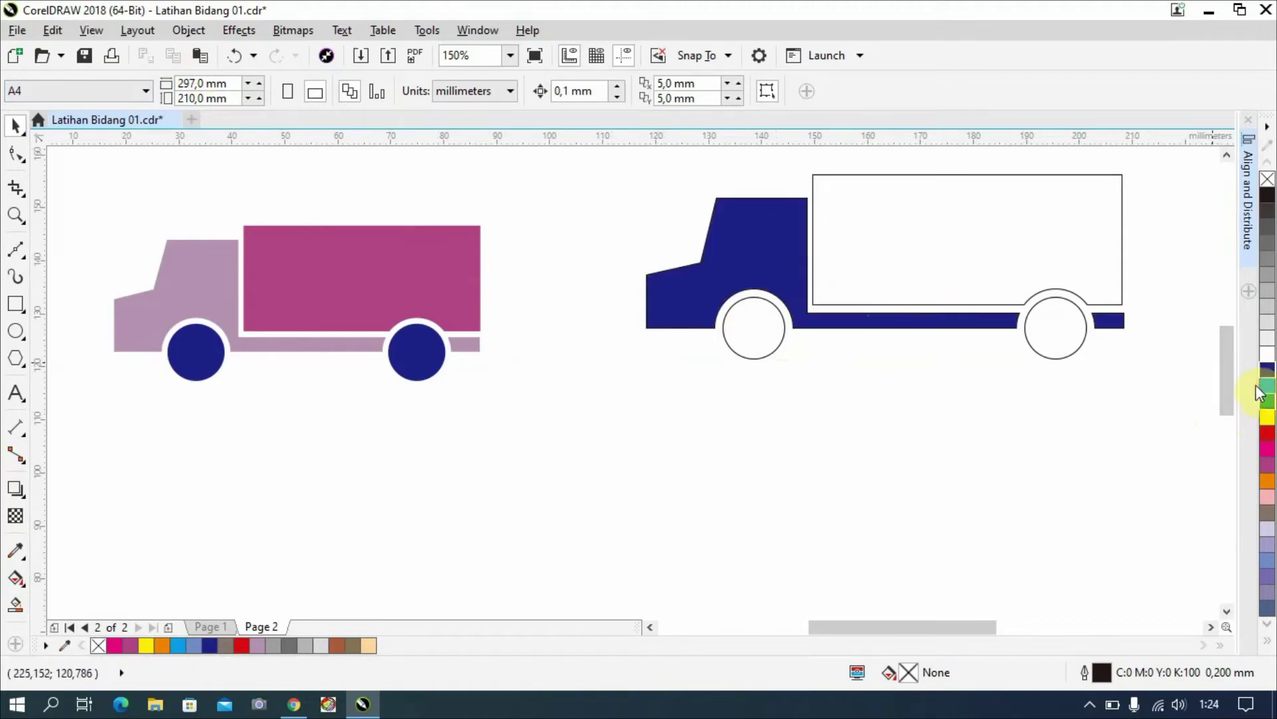
pyautogui.moveTo(1270, 394); pyautogui.dragTo(936, 237)
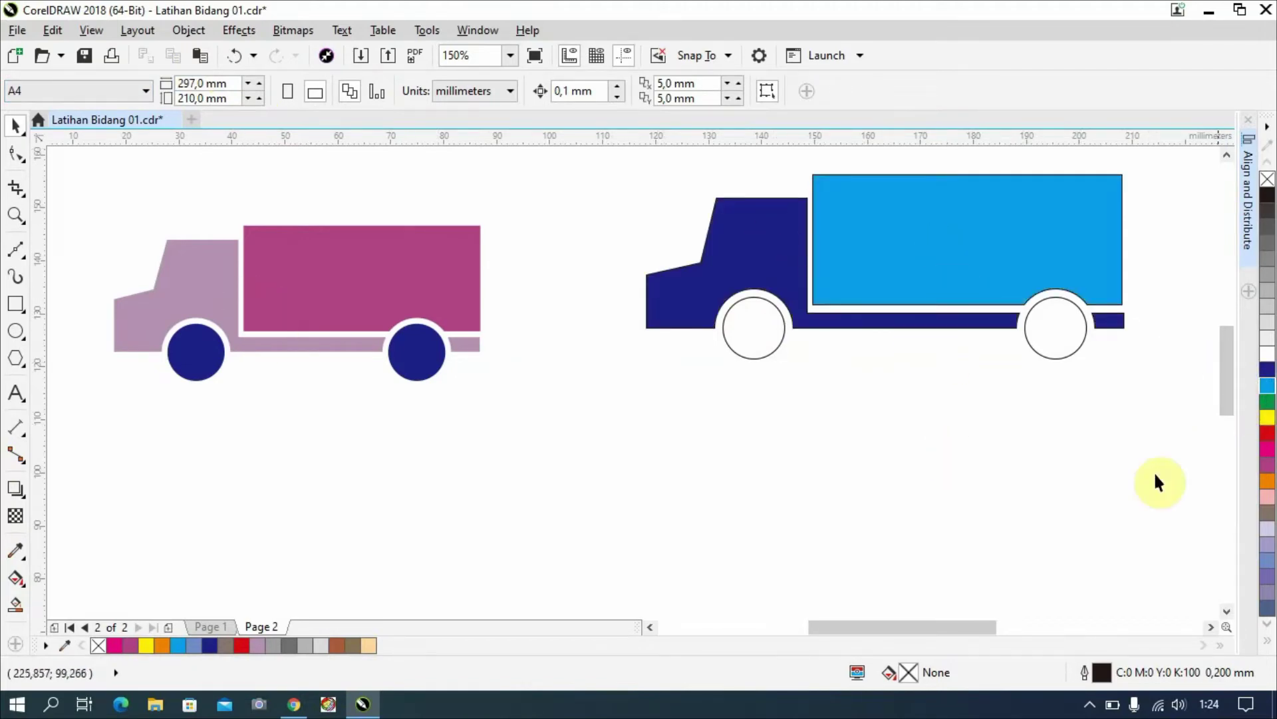
pyautogui.moveTo(1268, 480); pyautogui.dragTo(759, 329)
pyautogui.moveTo(1268, 480); pyautogui.dragTo(1054, 331)
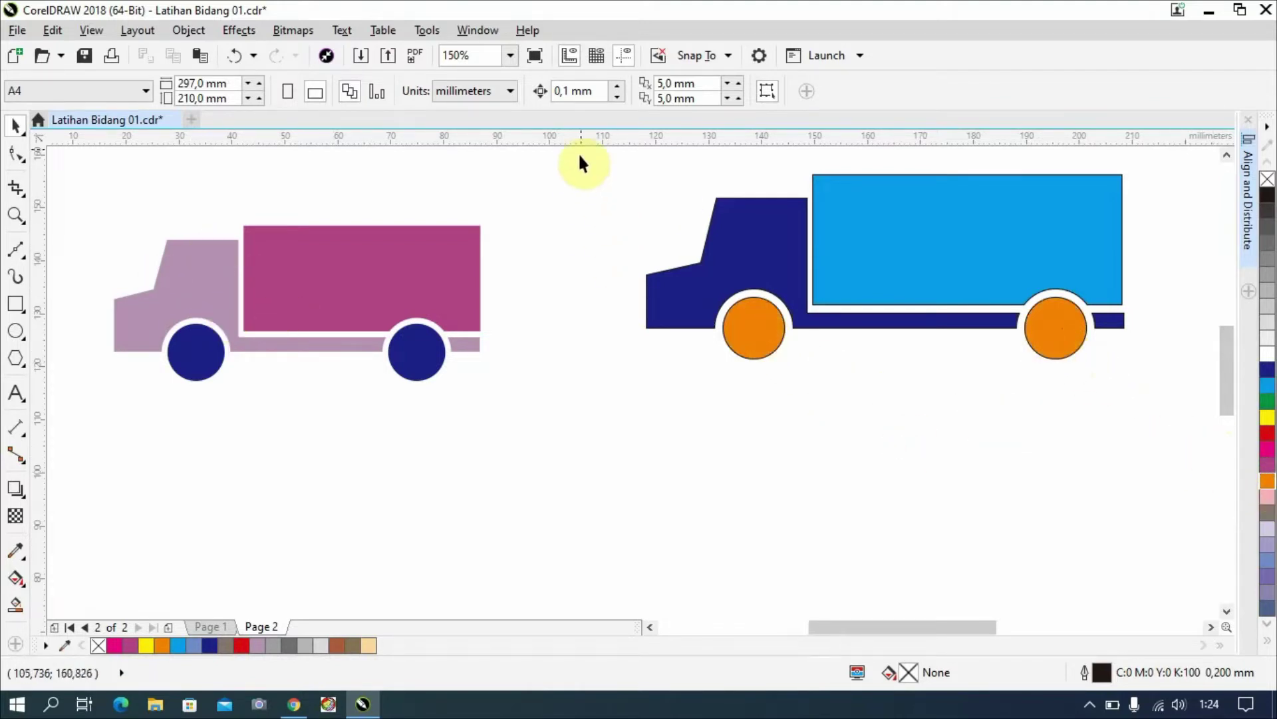
# Remove the outline from all four shapes of the newly drawn truck, deleting any stray guideline.
pyautogui.moveTo(585, 137); pyautogui.dragTo(587, 152)
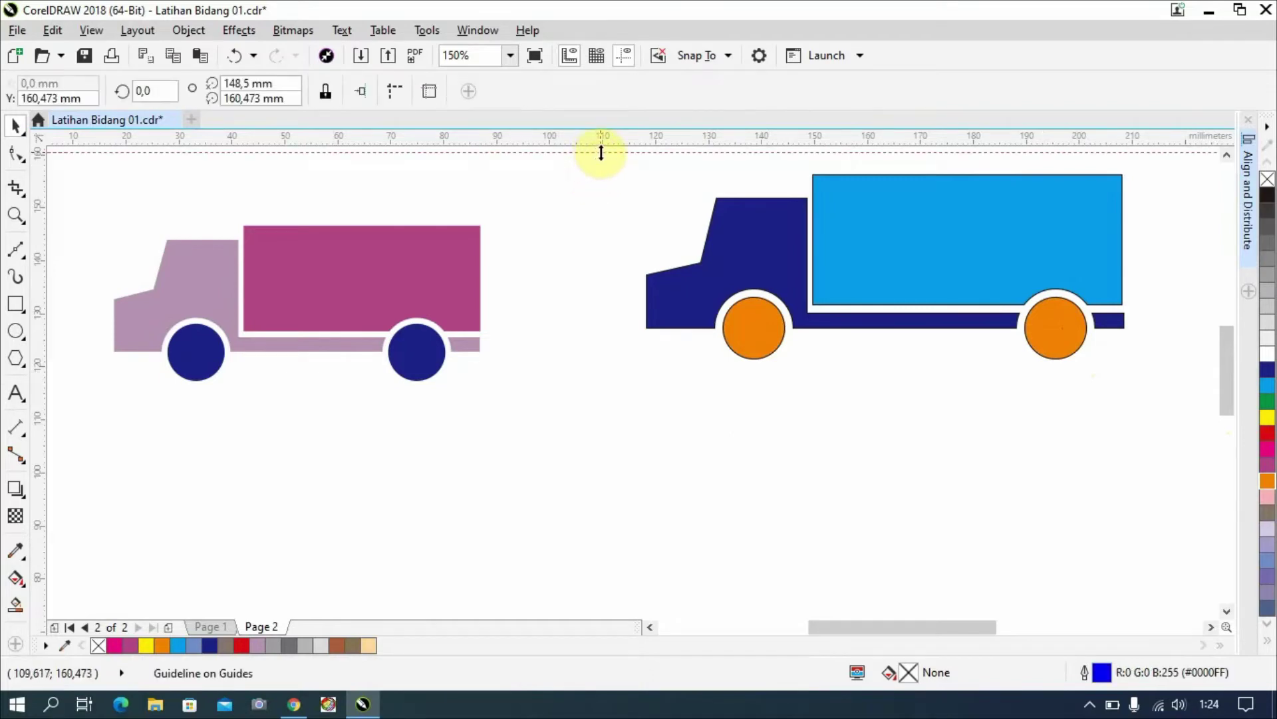
pyautogui.press('Delete')
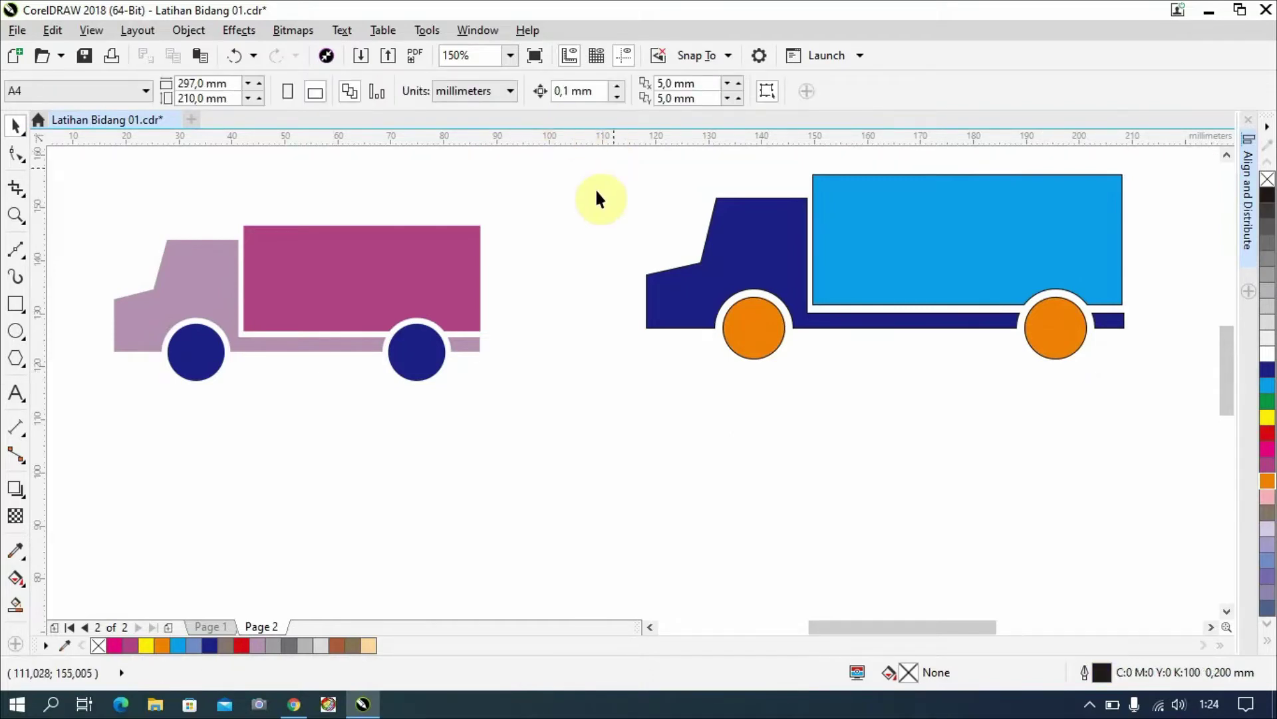
pyautogui.moveTo(618, 162); pyautogui.dragTo(1133, 388)
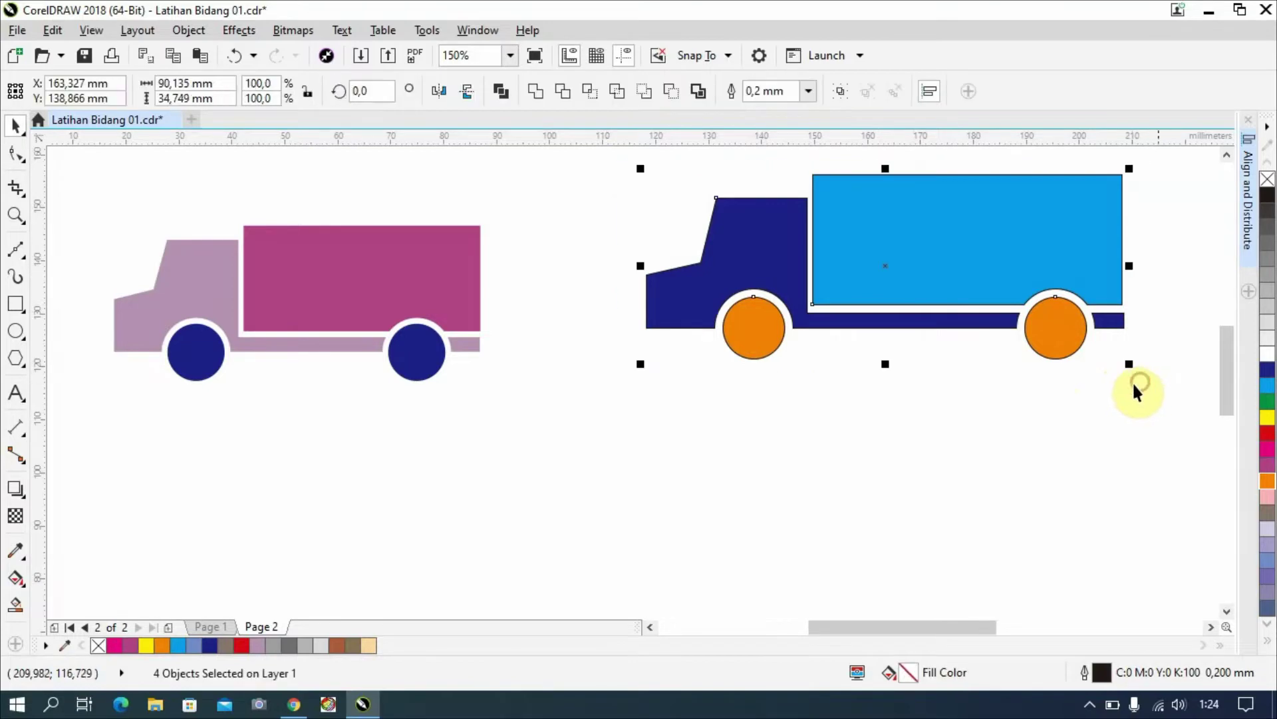
pyautogui.rightClick(1267, 180)
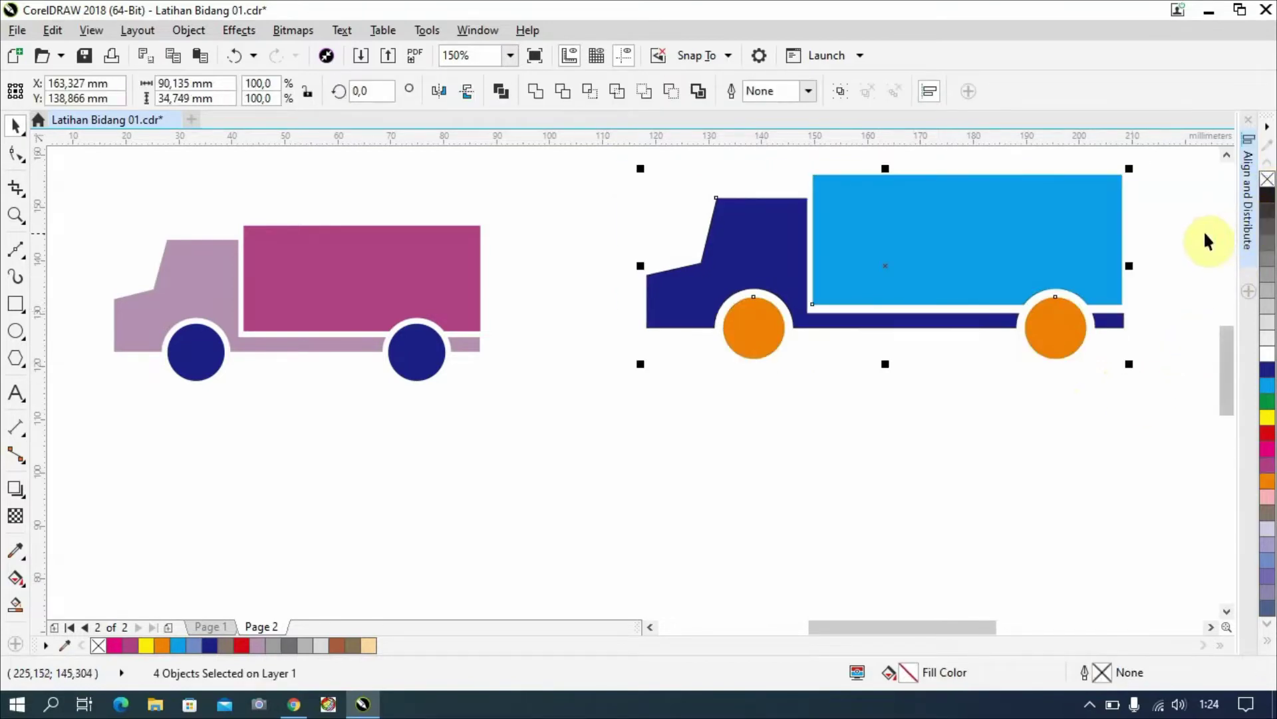
pyautogui.click(1174, 245)
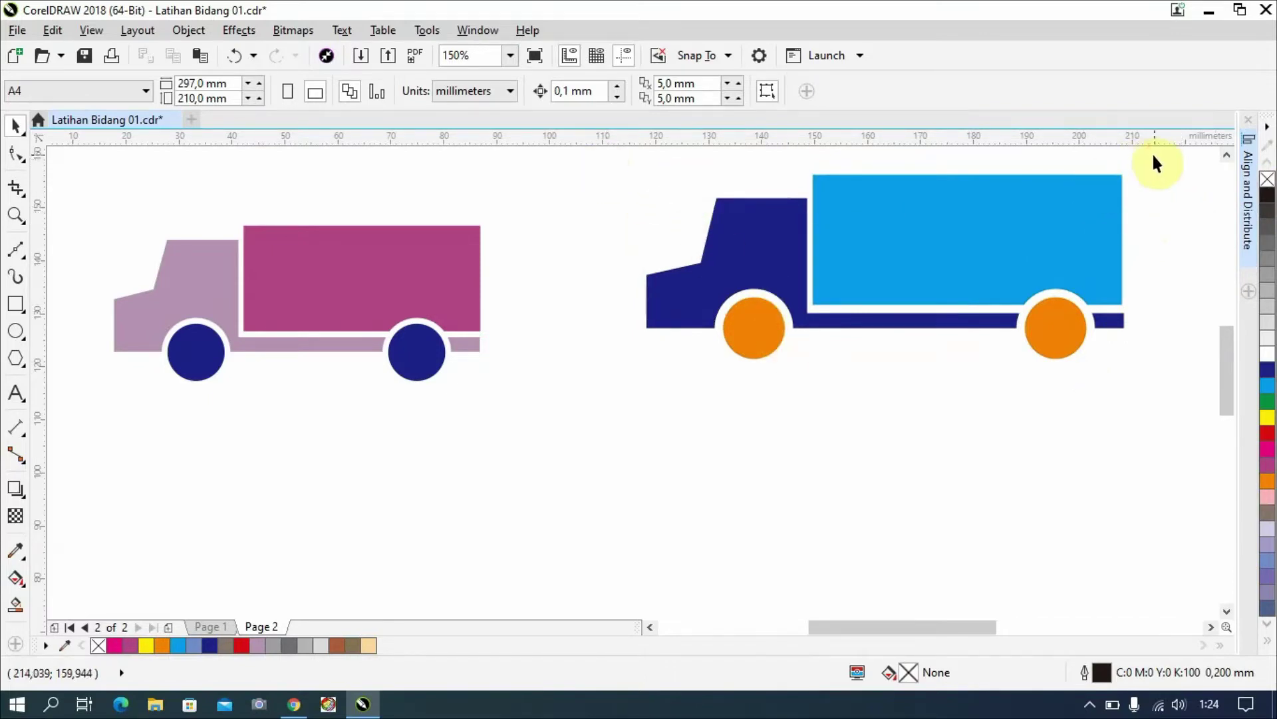
# Move the whole recoloured truck slightly down and closer to the reference truck.
pyautogui.moveTo(1153, 155); pyautogui.dragTo(614, 398)
pyautogui.moveTo(703, 303); pyautogui.dragTo(691, 308)
pyautogui.click(729, 451)
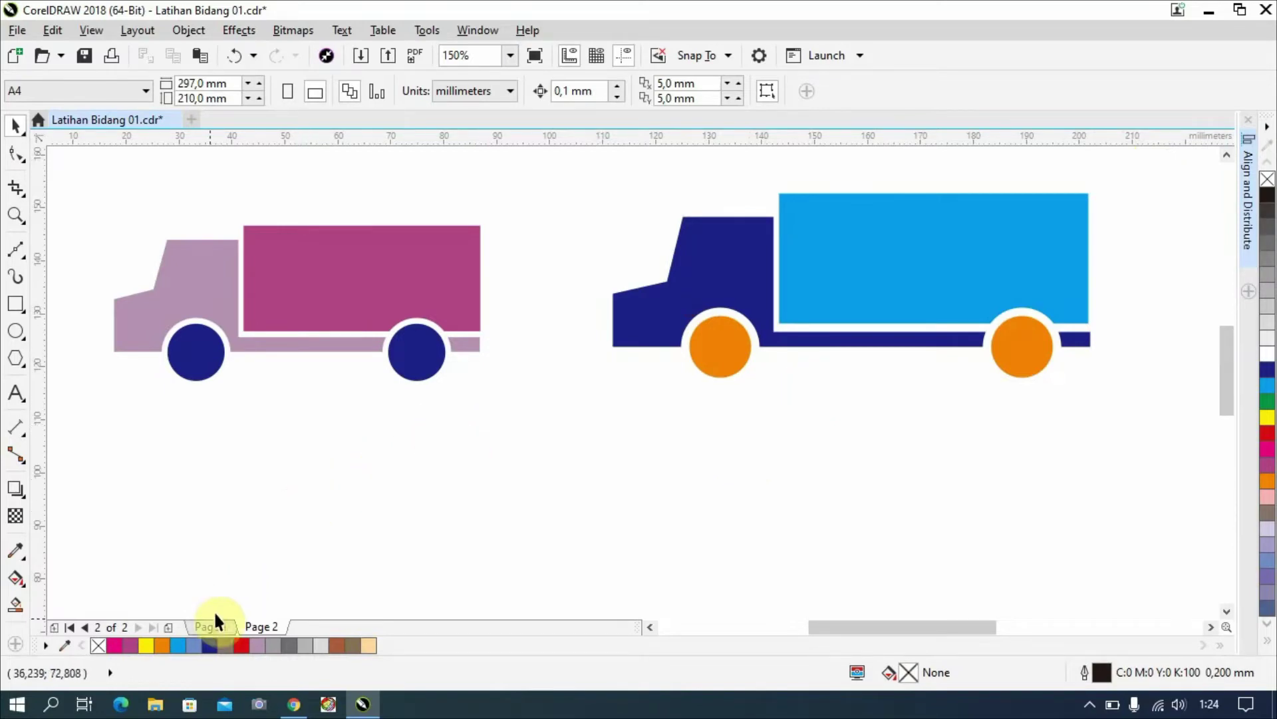
# Copy the grey tub group from Page 1, paste it onto a new page inserted right after it, and place it at that page's left side.
pyautogui.click(202, 625)
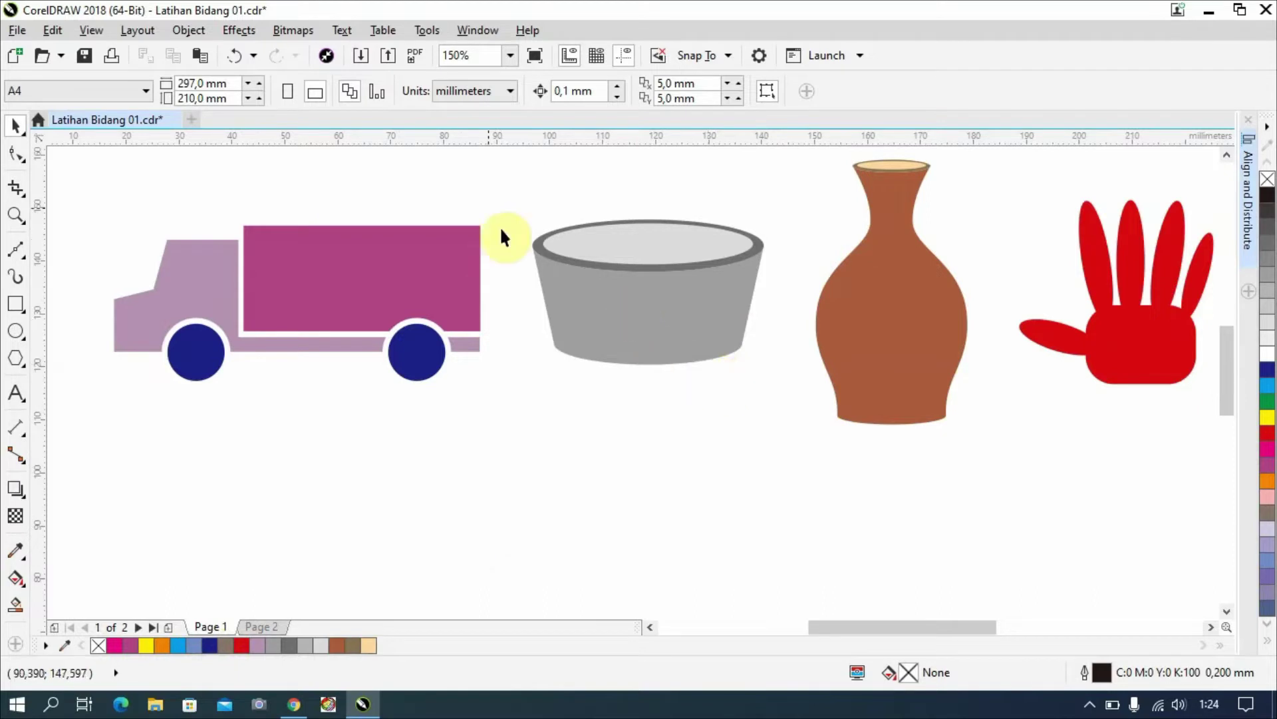
pyautogui.moveTo(661, 383); pyautogui.dragTo(806, 401)
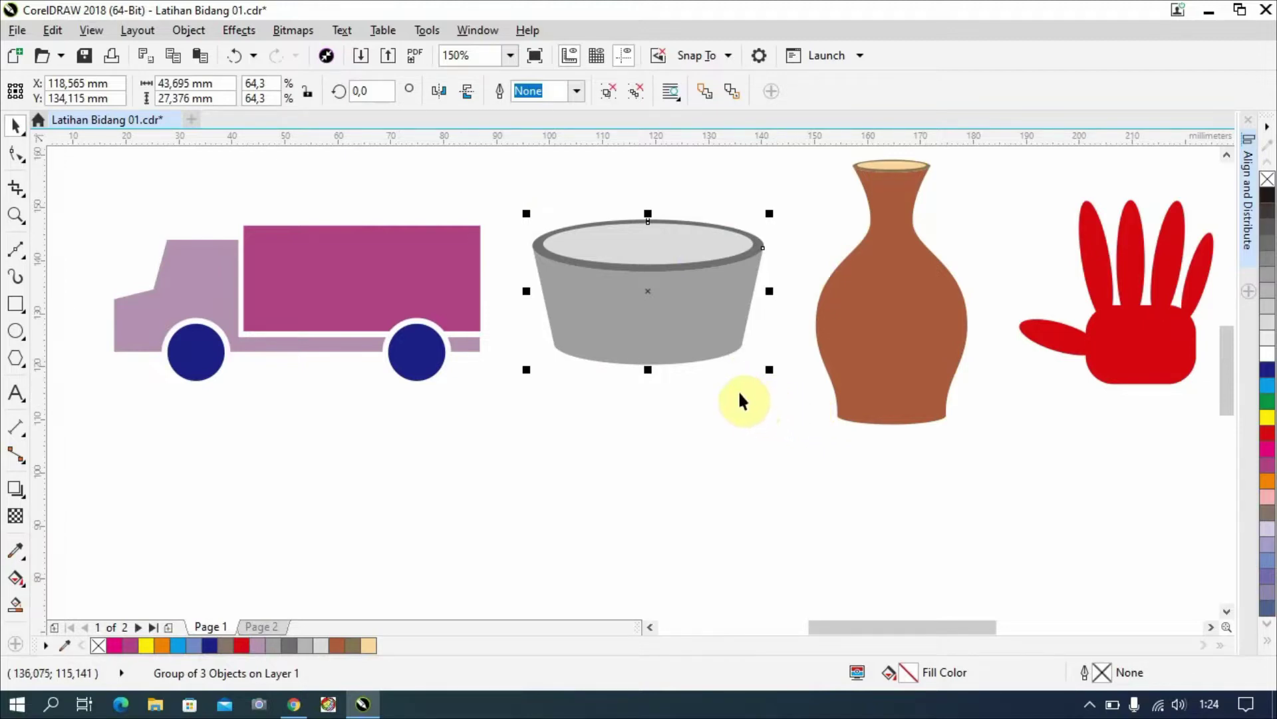
pyautogui.click(165, 625)
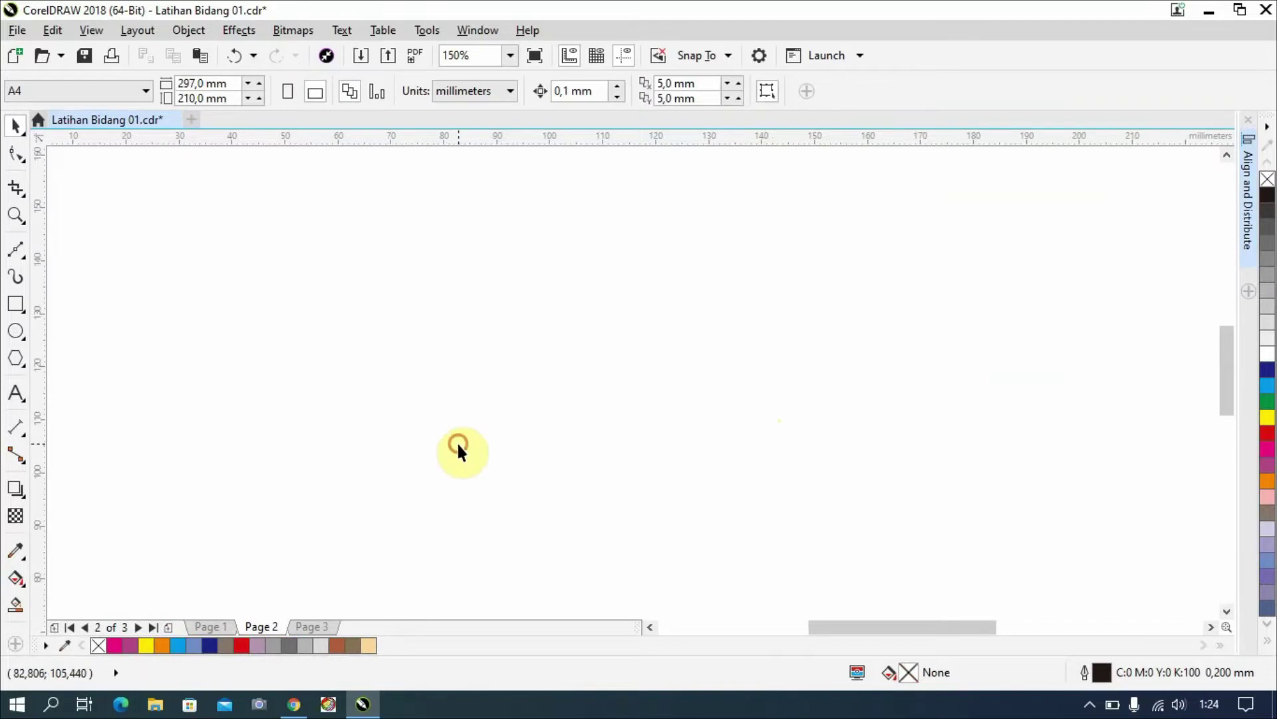
pyautogui.hotkey('ctrl', 'v')
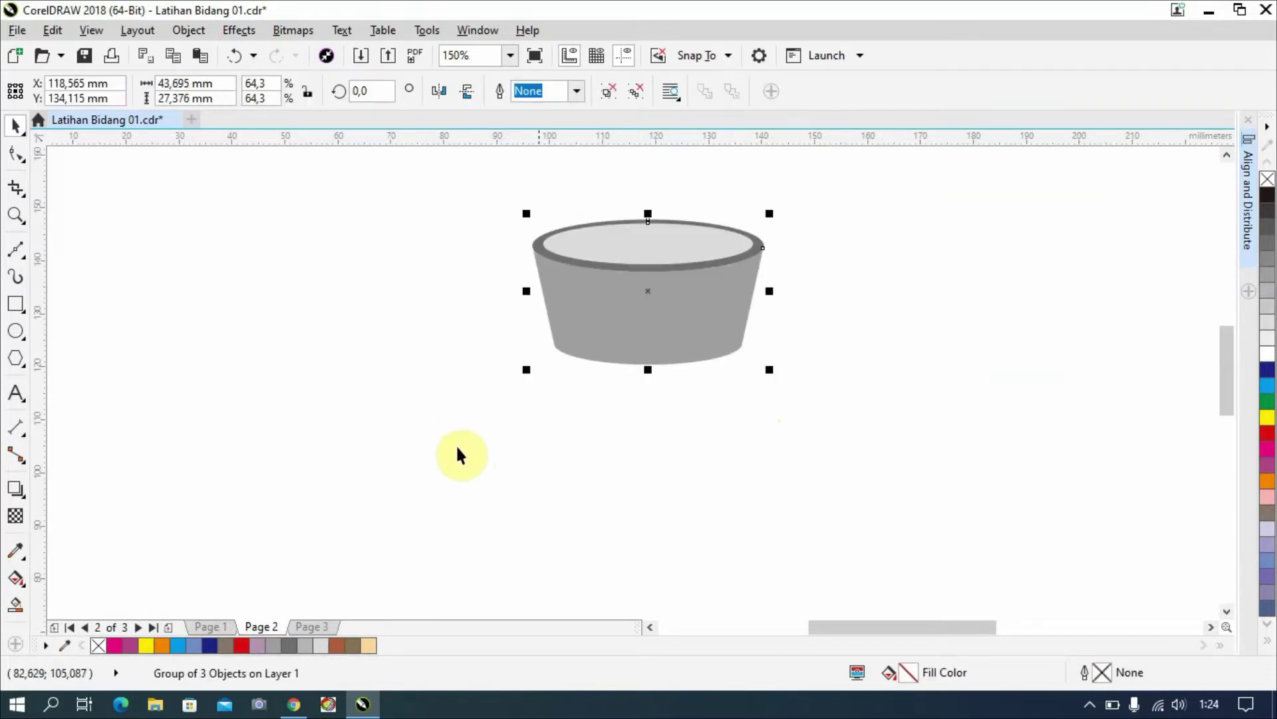
pyautogui.moveTo(604, 308); pyautogui.dragTo(243, 363)
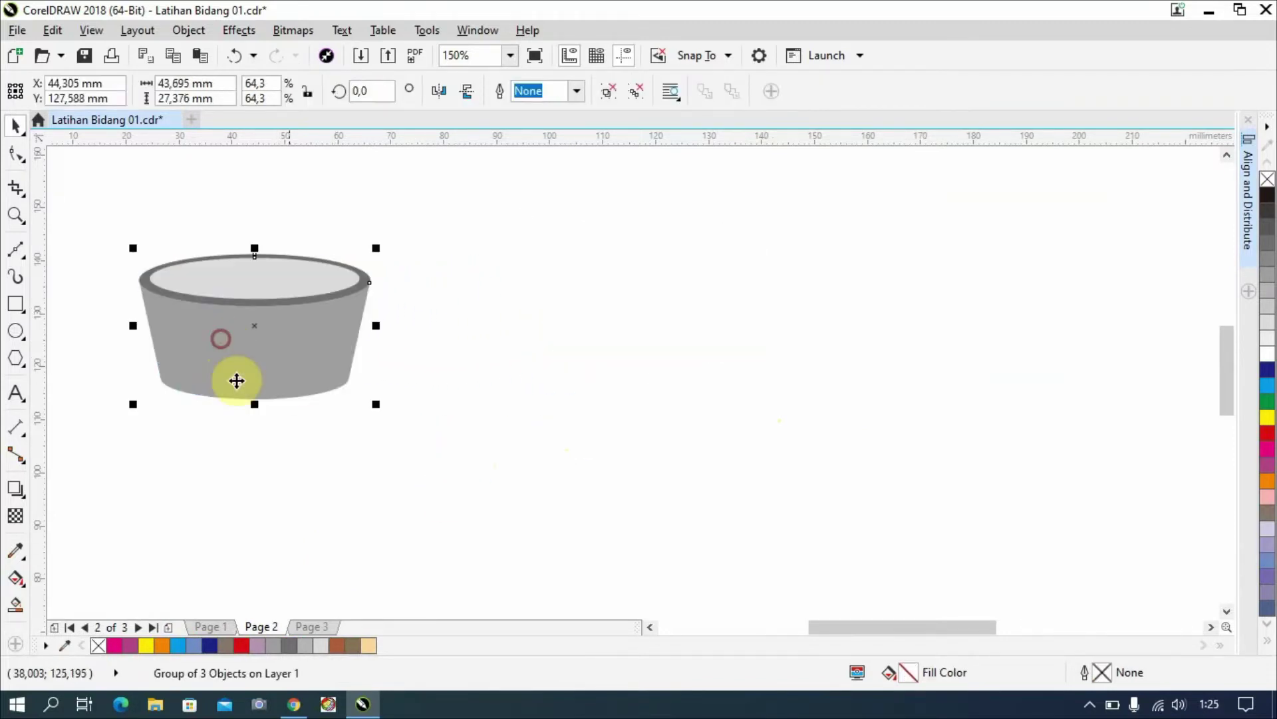
pyautogui.click(414, 453)
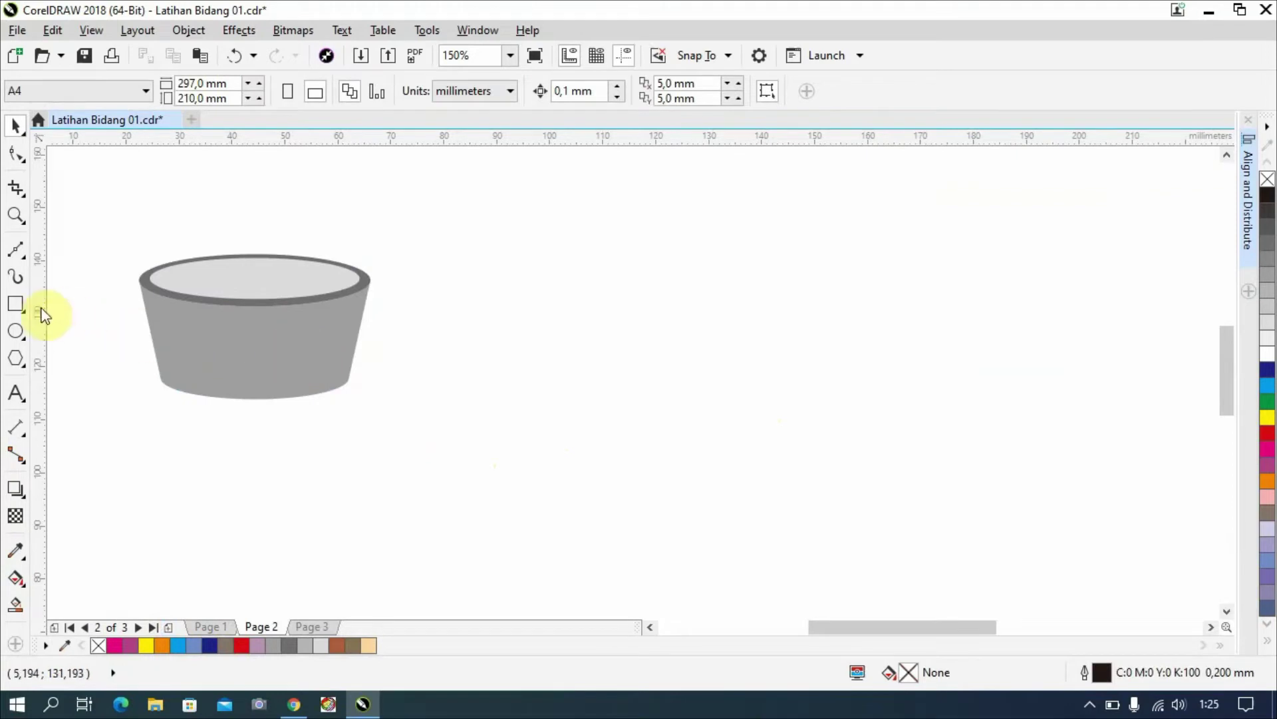
# Draw a rectangle about 59.8 × 26.3 mm beside the tub and an equally wide ellipse about 11.6 mm high inside its upper part.
pyautogui.click(16, 304)
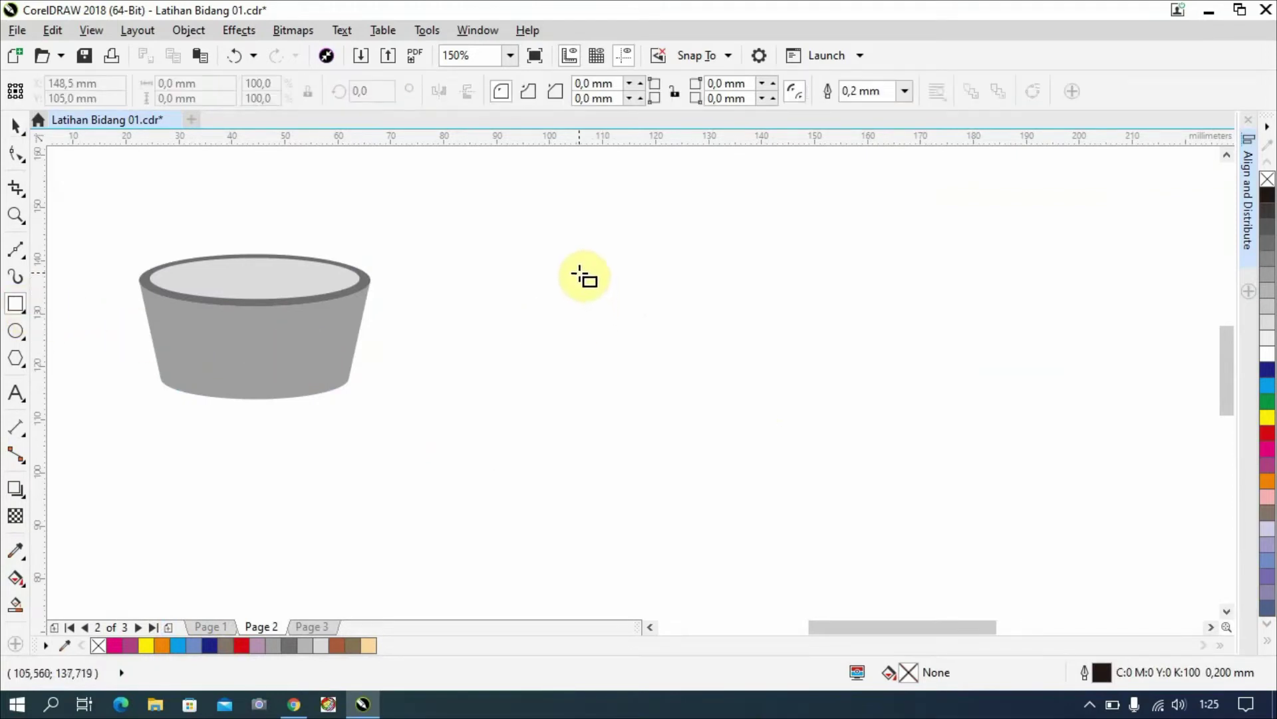
pyautogui.moveTo(578, 273)
pyautogui.mouseDown()
pyautogui.moveTo(860, 379)
pyautogui.moveTo(896, 411)
pyautogui.mouseUp()
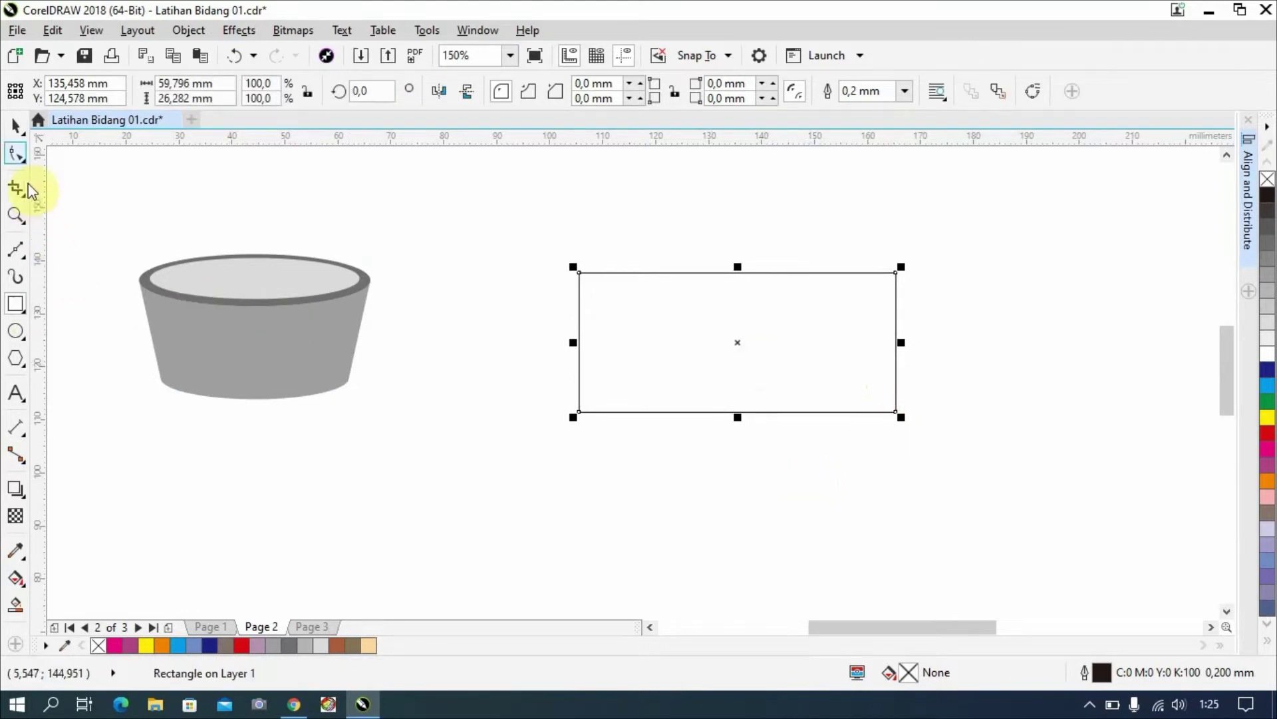
pyautogui.click(12, 329)
pyautogui.moveTo(579, 273); pyautogui.dragTo(892, 332)
pyautogui.click(16, 124)
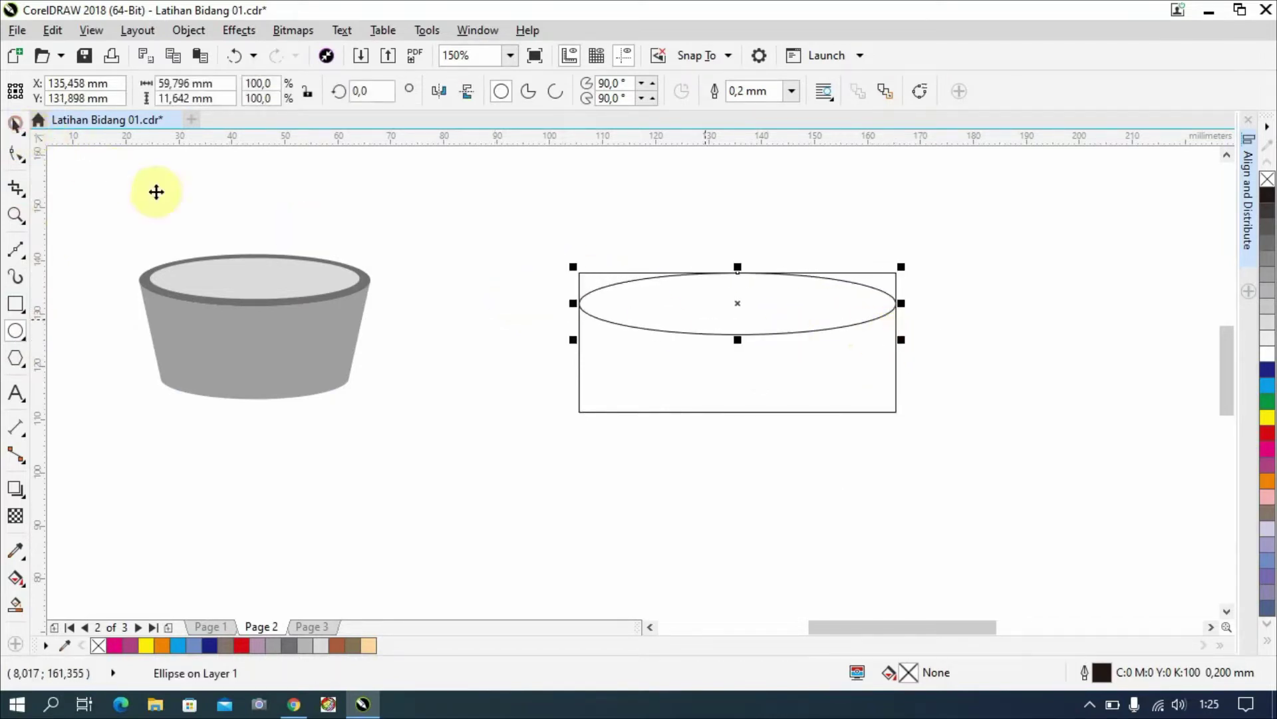
# Move the ellipse up so its centre sits on the rectangle's top edge.
pyautogui.moveTo(739, 303); pyautogui.dragTo(740, 280)
pyautogui.click(968, 310)
pyautogui.click(750, 291)
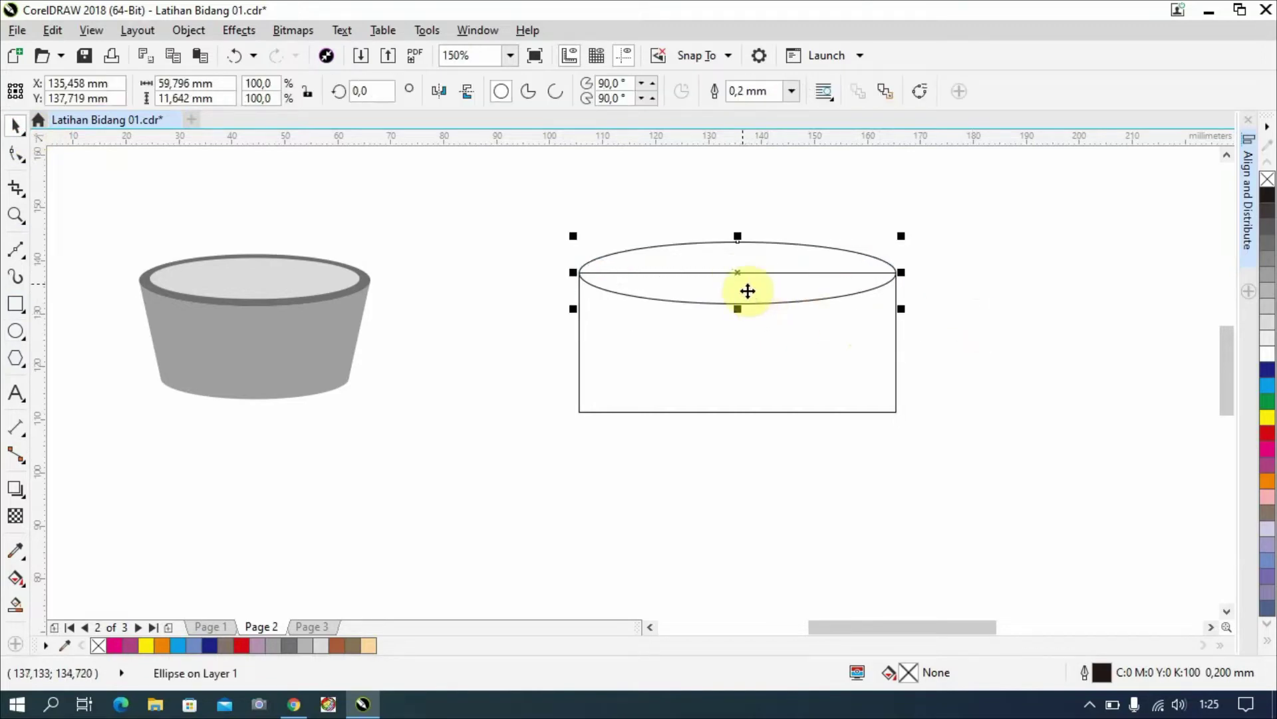
# Try to reshape the rectangle by its lower-left corner with the Shape tool, and undo the resulting corner rounding.
pyautogui.click(679, 377)
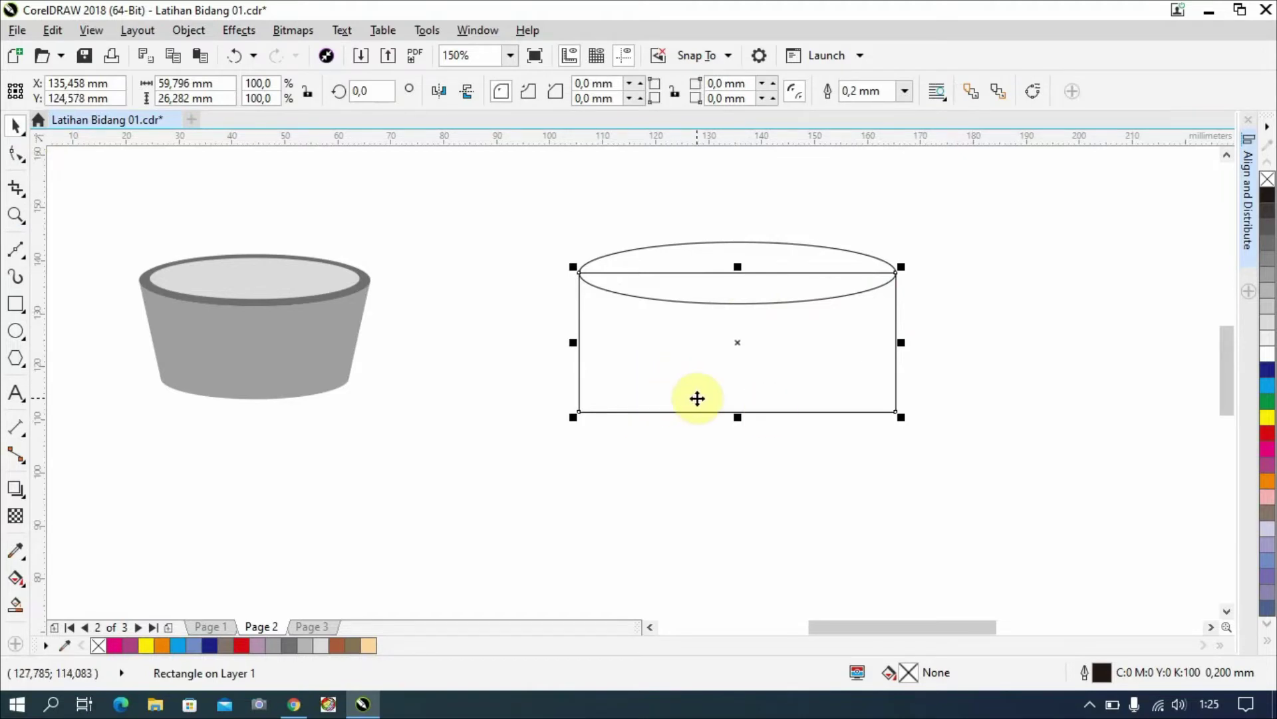
pyautogui.click(16, 155)
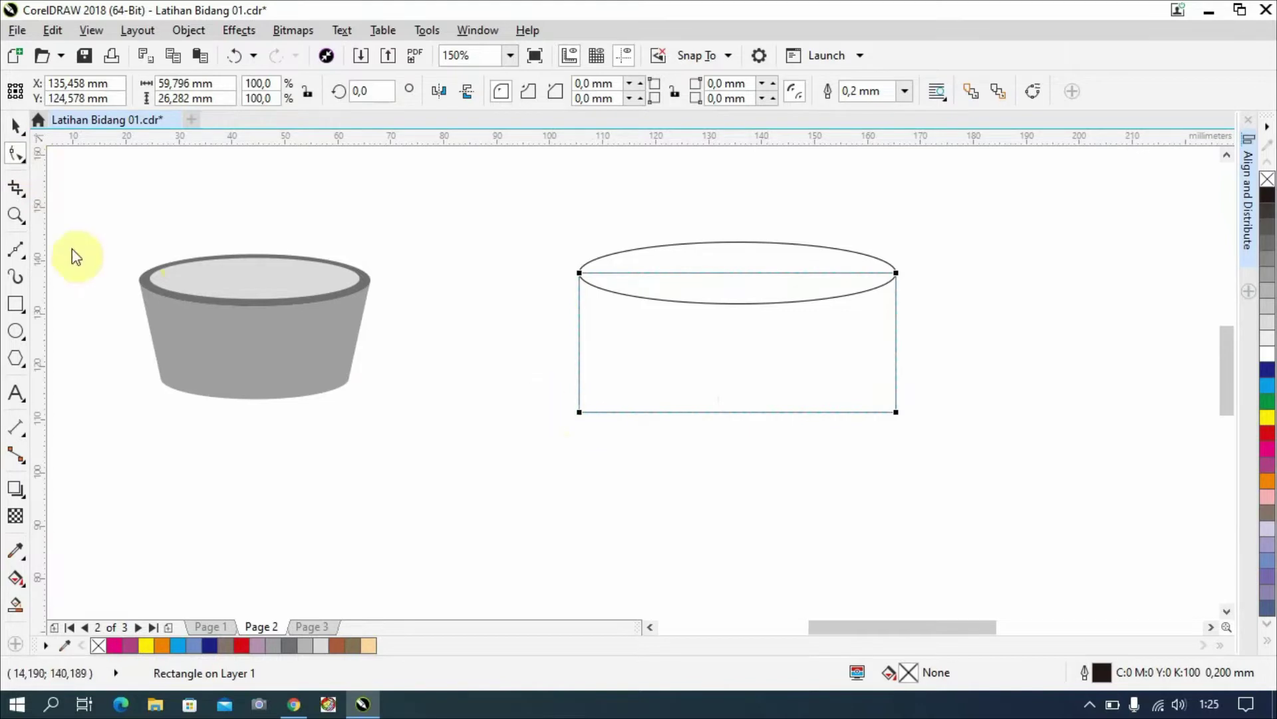
pyautogui.moveTo(579, 411); pyautogui.dragTo(650, 487)
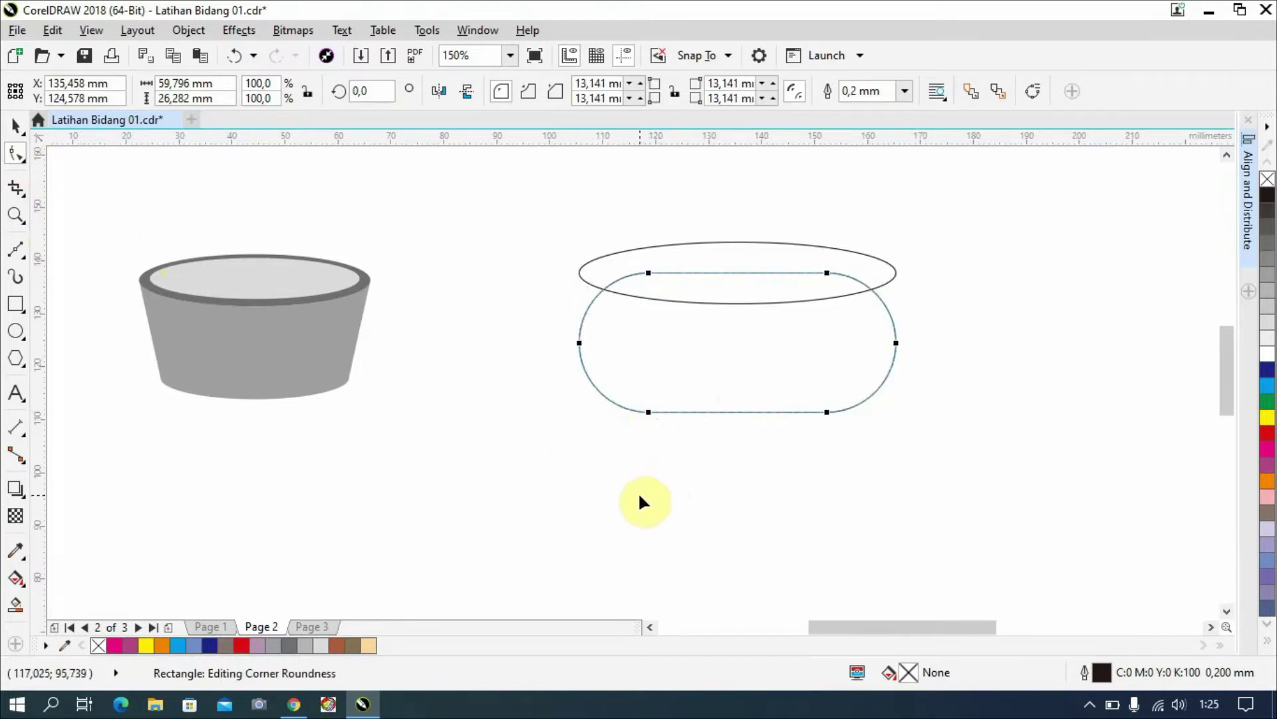
pyautogui.hotkey('ctrl', 'z')
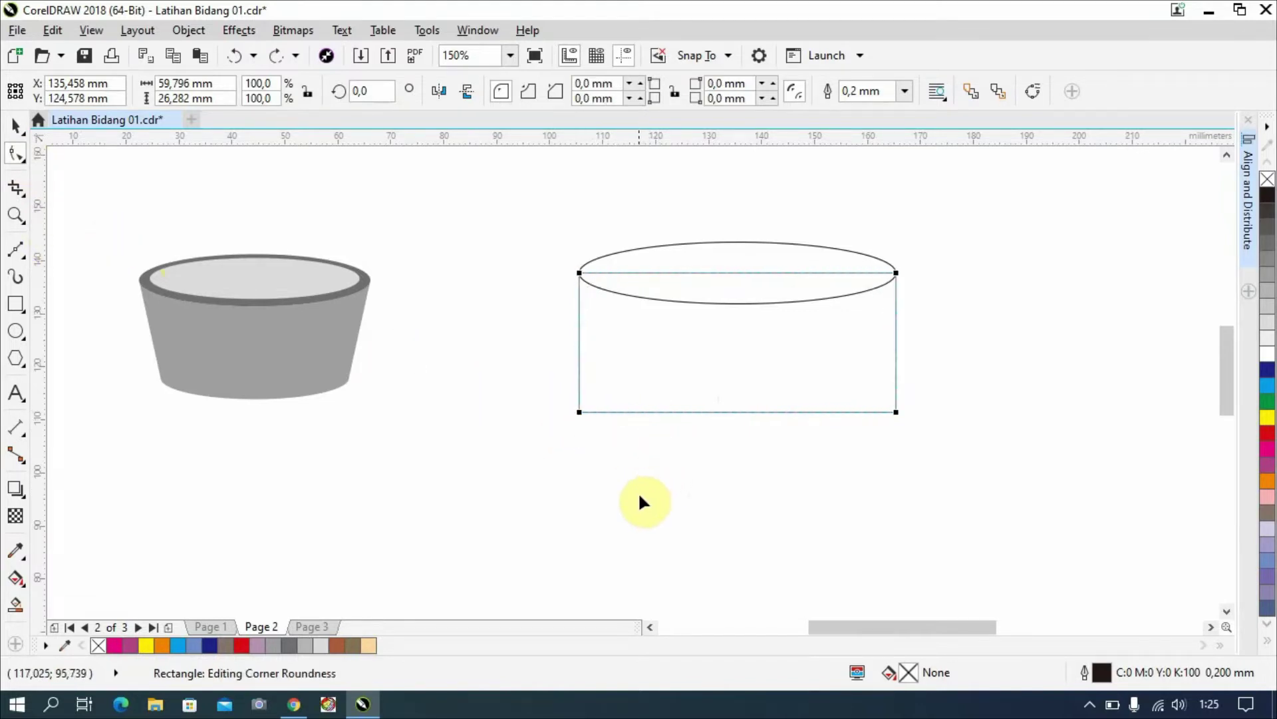
# Convert the rectangle to curves and open it for node editing.
pyautogui.click(15, 125)
pyautogui.click(189, 30)
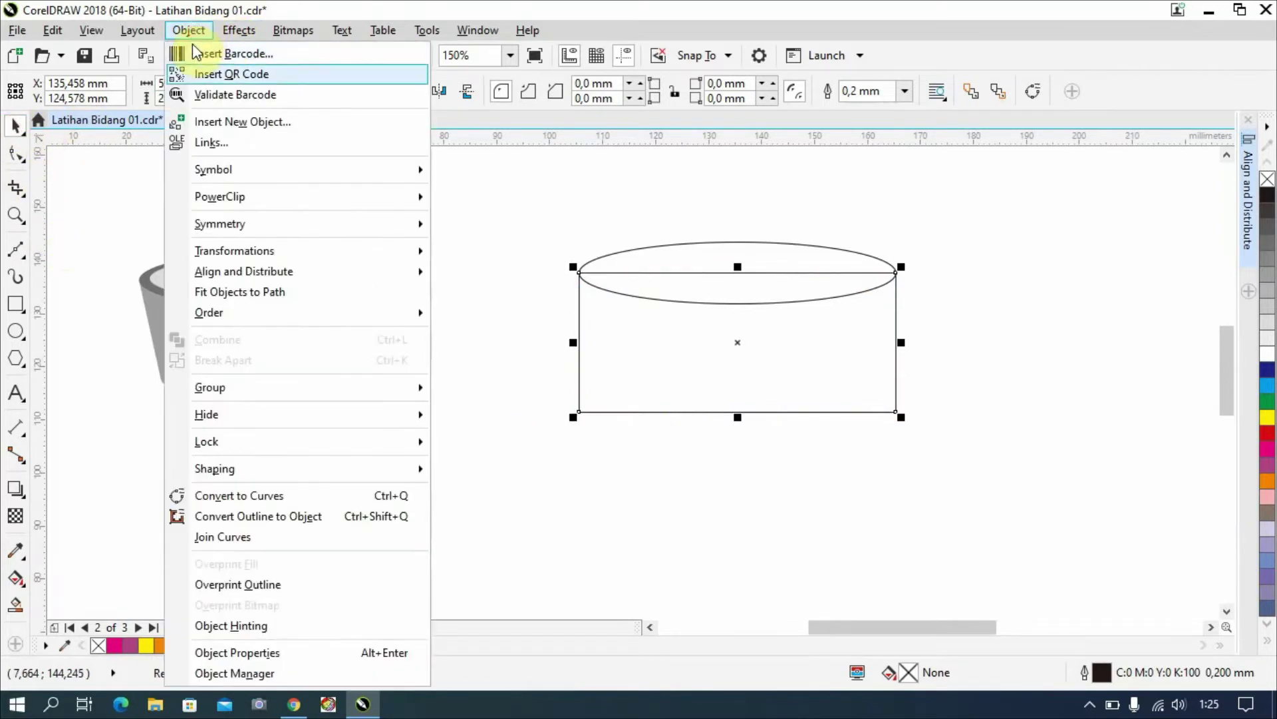
pyautogui.click(232, 495)
pyautogui.click(17, 154)
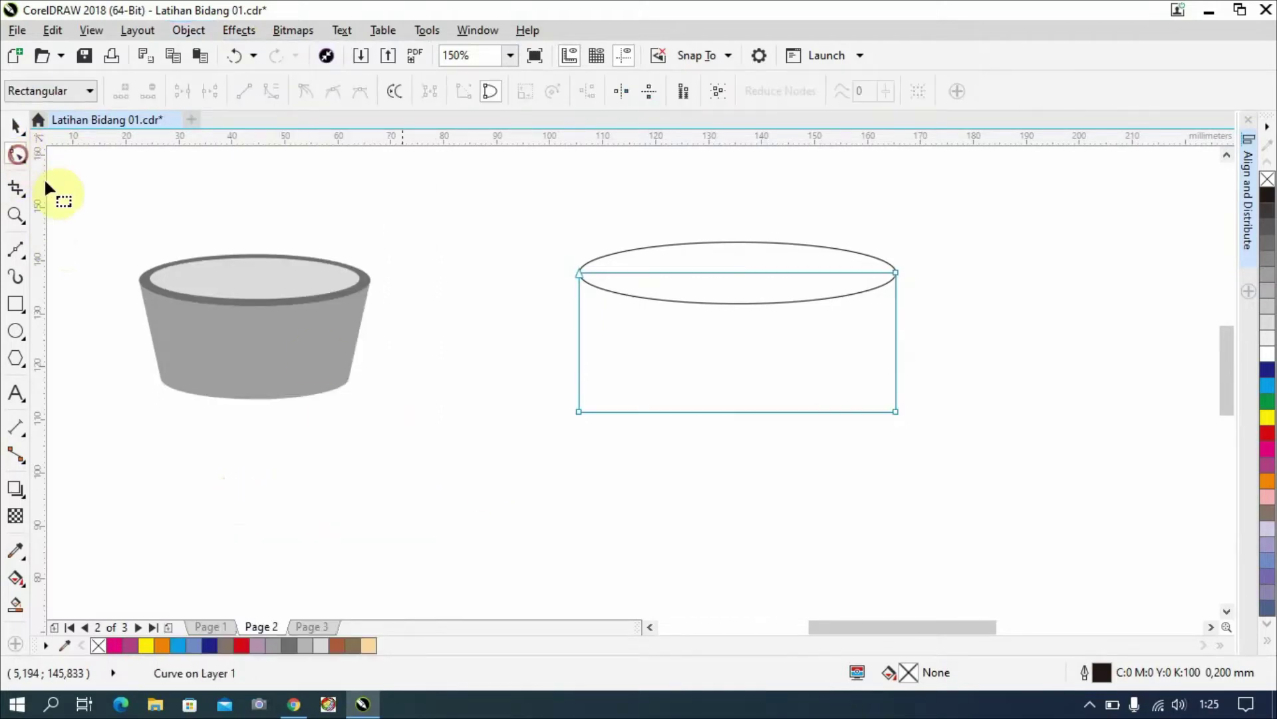
# Try to taper the tub body by moving its two lower nodes inward one at a time, and undo both moves.
pyautogui.moveTo(495, 354); pyautogui.dragTo(668, 426)
pyautogui.moveTo(576, 414); pyautogui.dragTo(608, 414)
pyautogui.moveTo(893, 413); pyautogui.dragTo(871, 412)
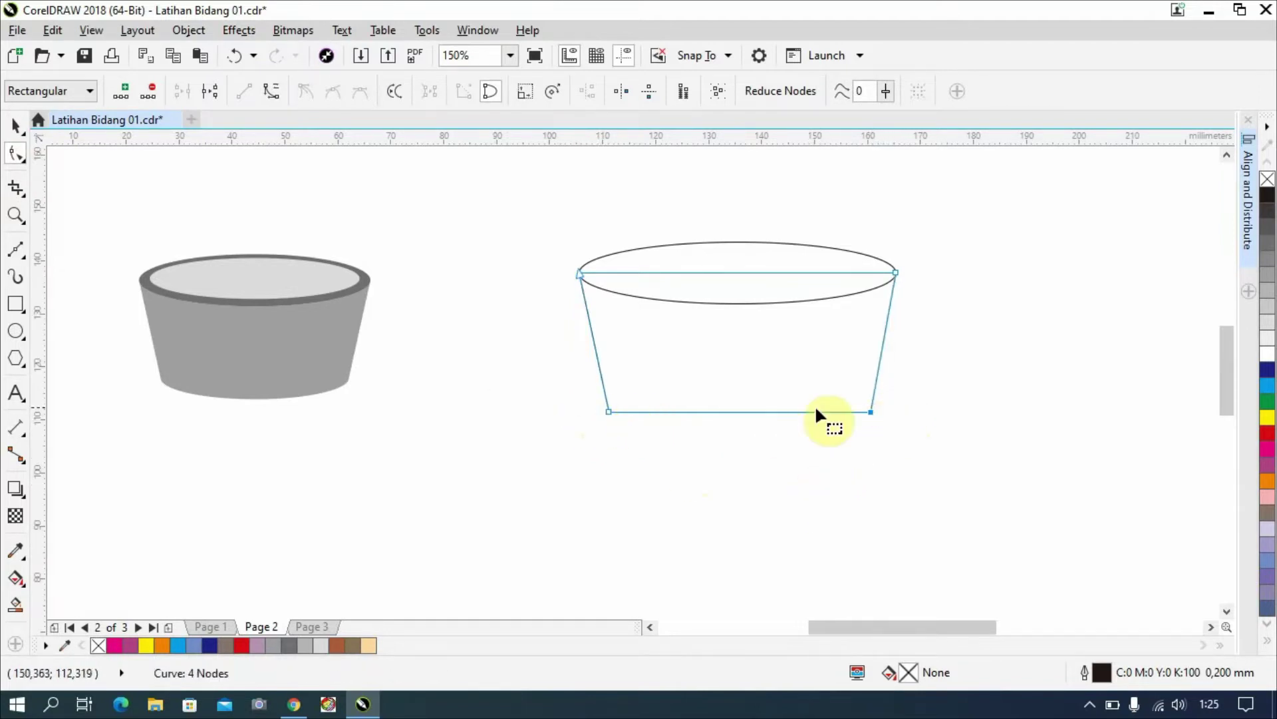
pyautogui.hotkey('ctrl', 'z')
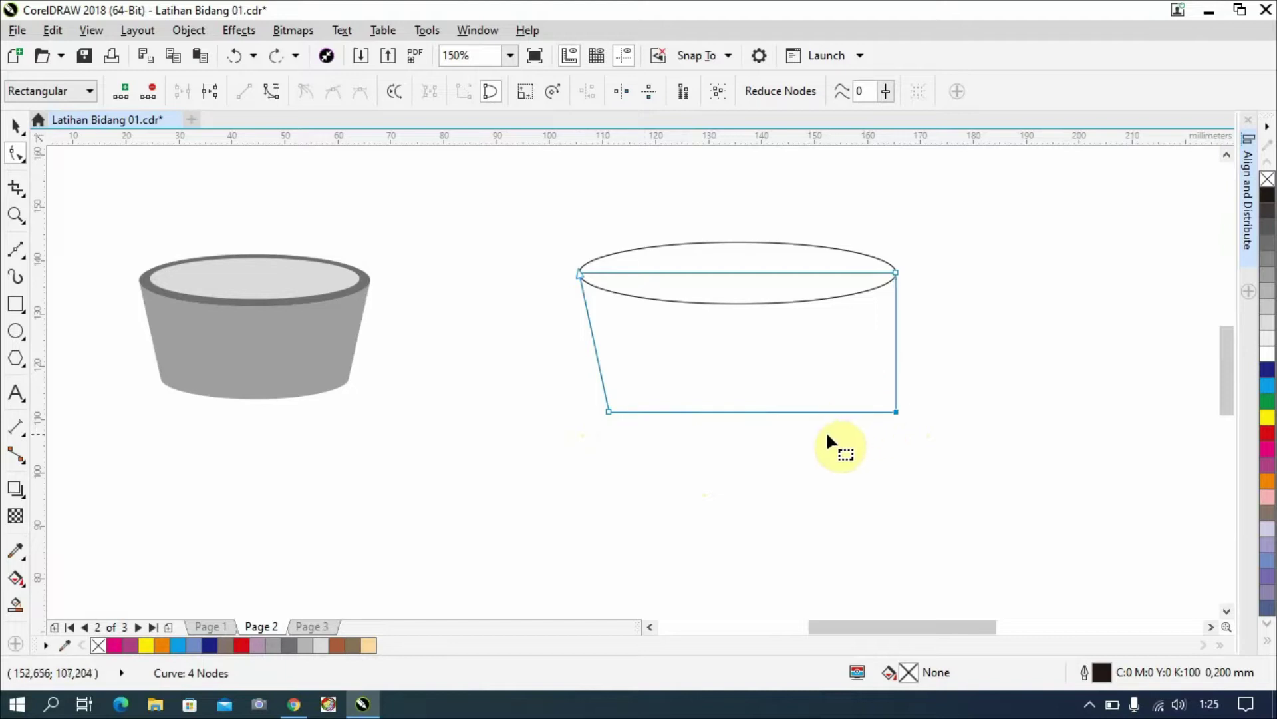
pyautogui.hotkey('ctrl', 'z')
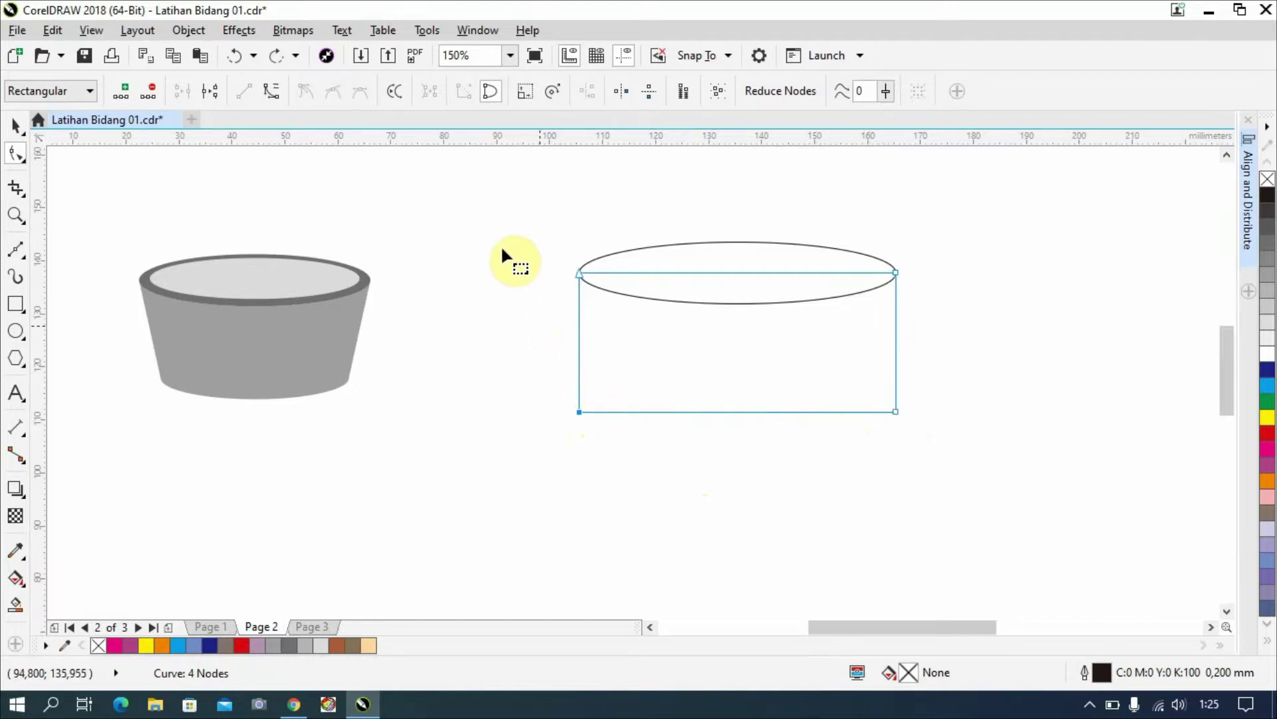
# Taper the tub body symmetrically by stretching its two lower nodes inward together, and select the rim ellipse.
pyautogui.moveTo(693, 438); pyautogui.dragTo(946, 449)
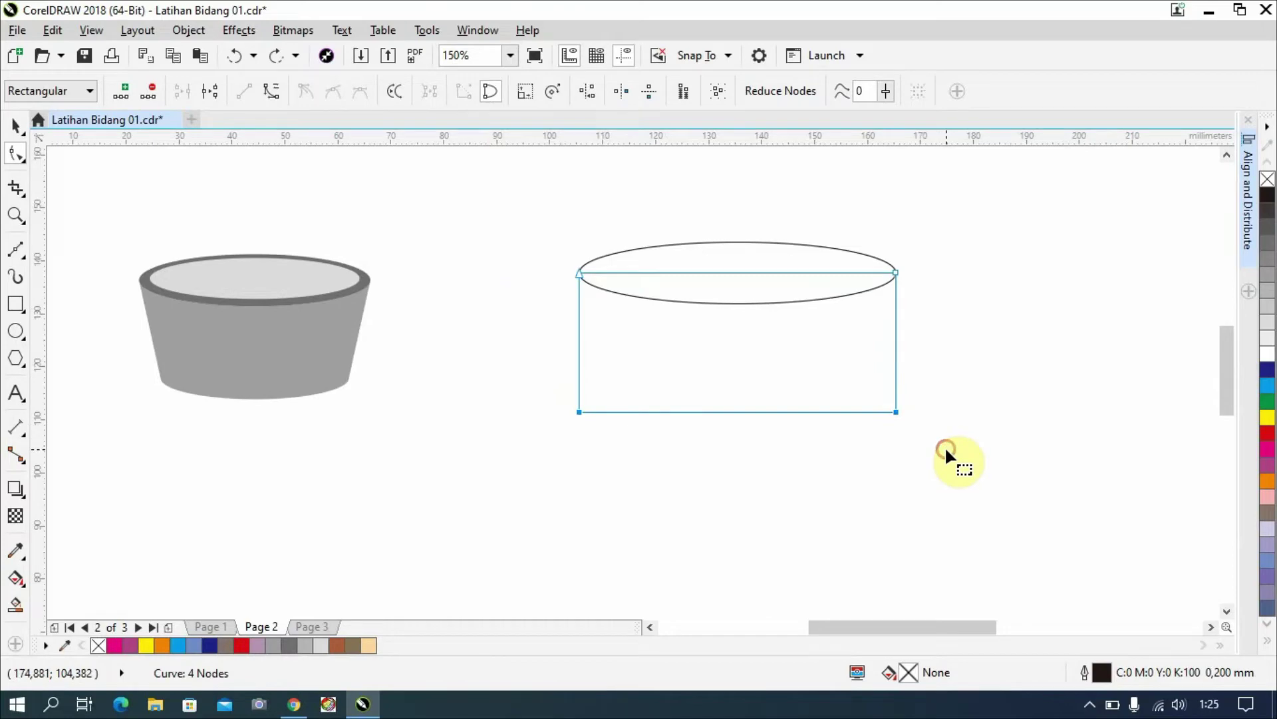
pyautogui.click(523, 95)
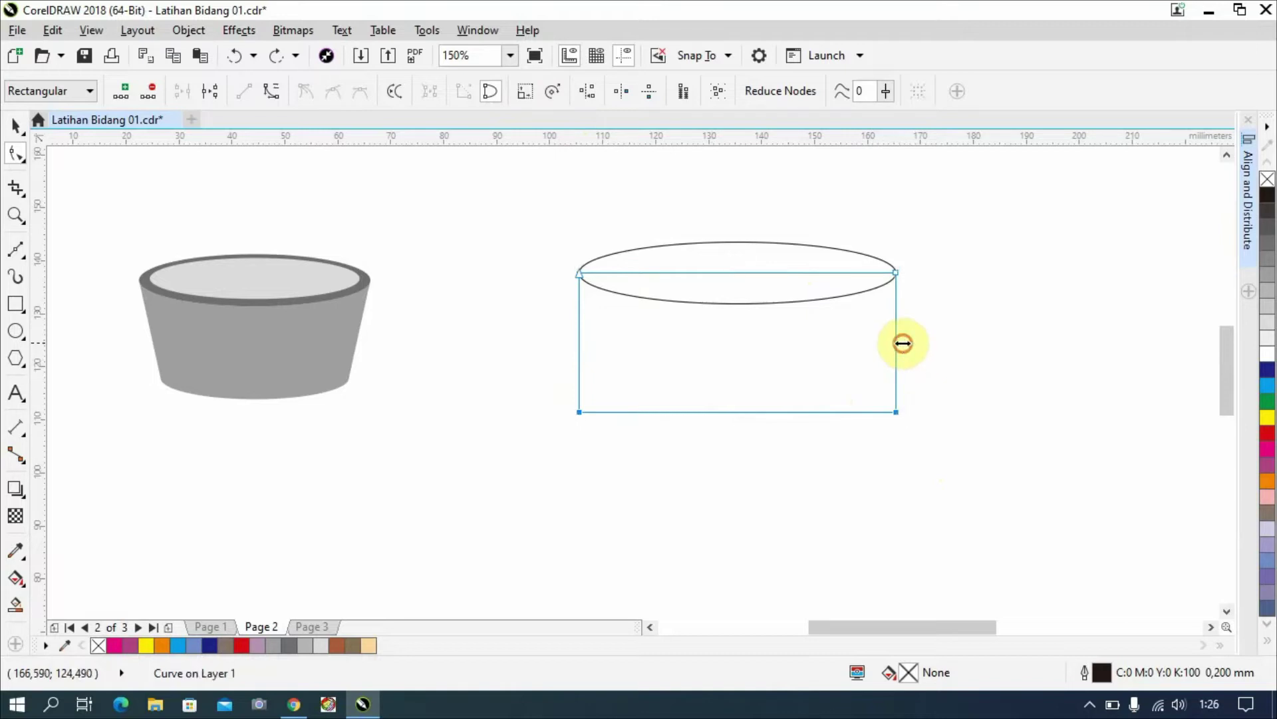
pyautogui.moveTo(901, 342); pyautogui.dragTo(865, 353)
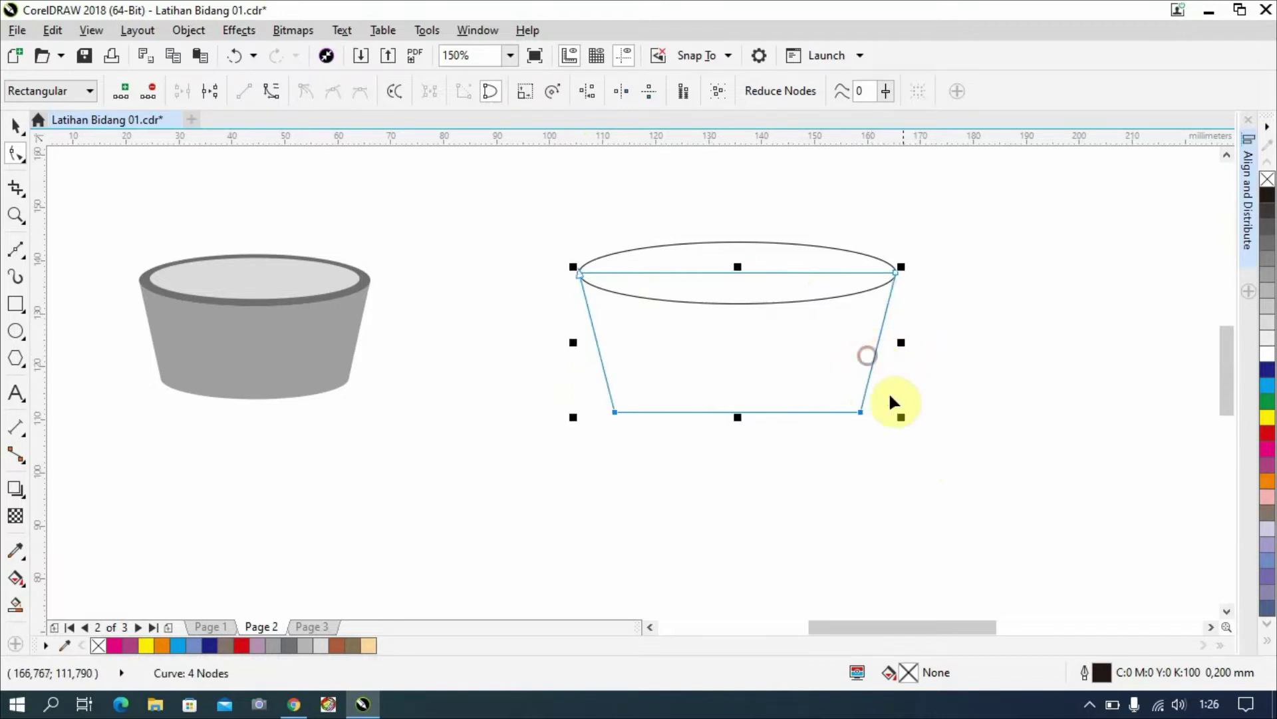
pyautogui.click(16, 125)
pyautogui.click(747, 244)
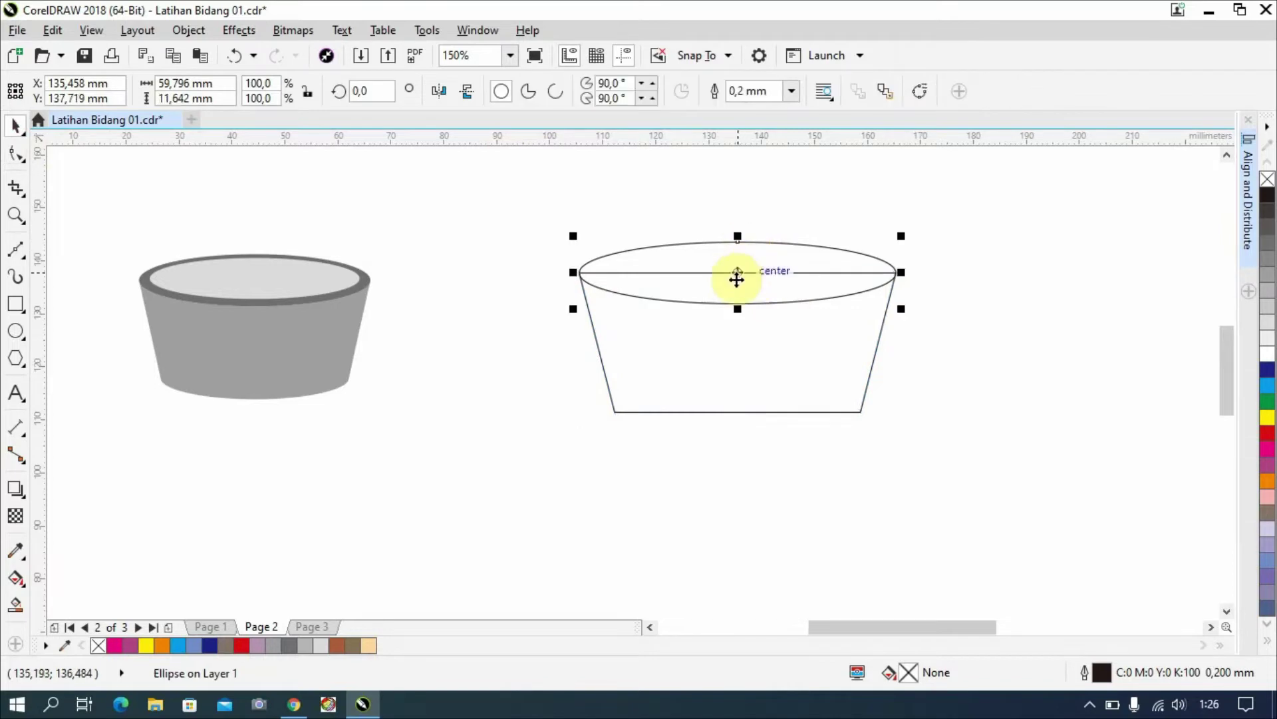
# Copy the rim ellipse straight down onto the tub's base edge and scale the copy about its centre to about 46.4 by 9.0 mm.
pyautogui.moveTo(736, 273); pyautogui.dragTo(736, 410)
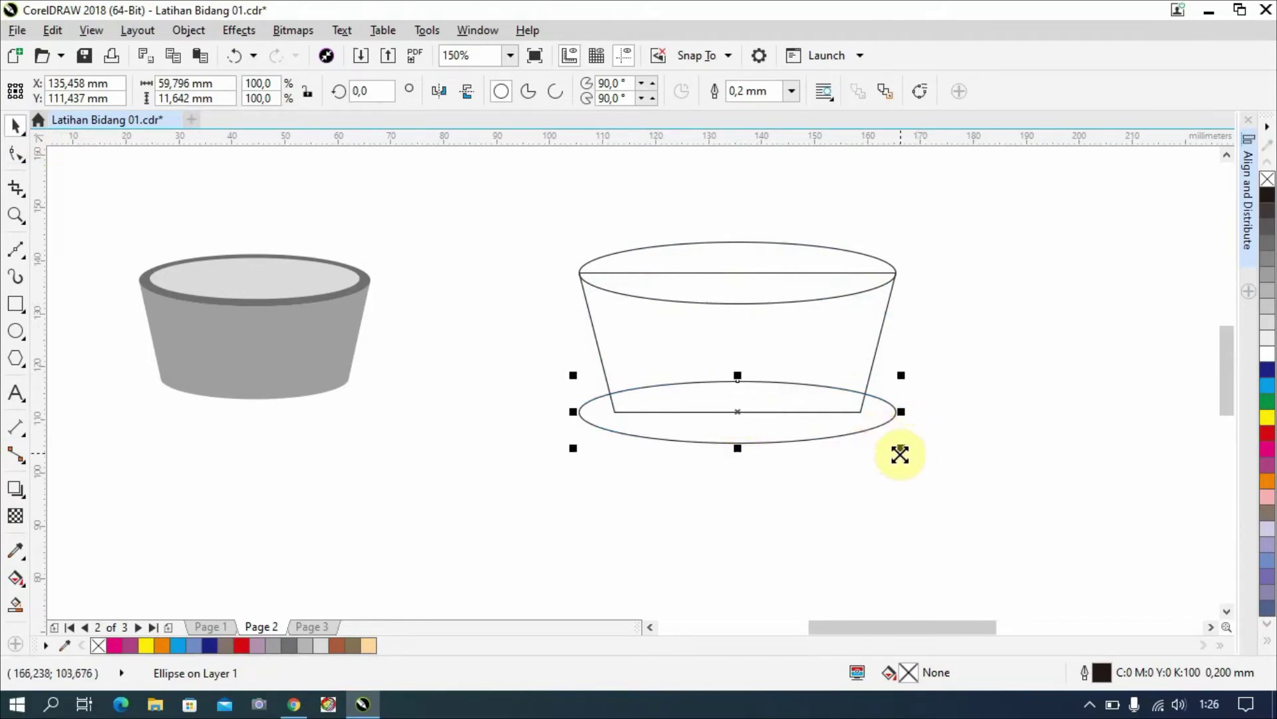
pyautogui.moveTo(900, 453); pyautogui.dragTo(867, 453)
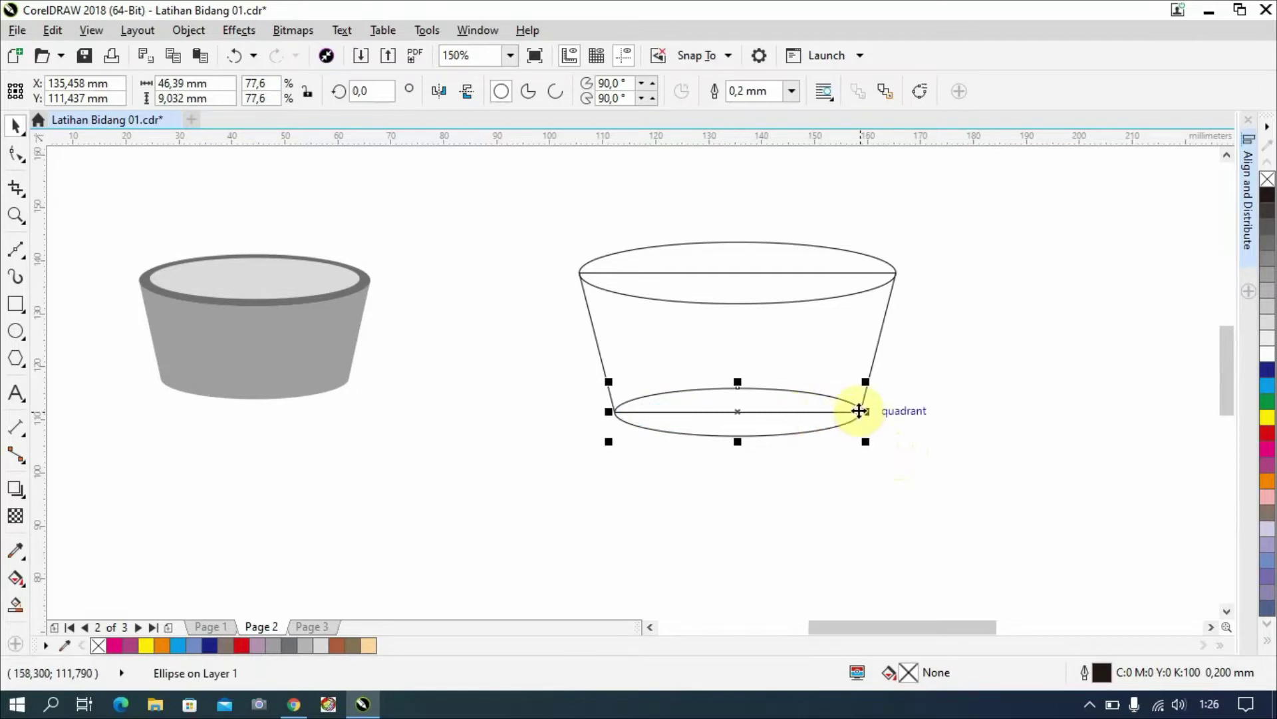
pyautogui.scroll(5, 856, 412)
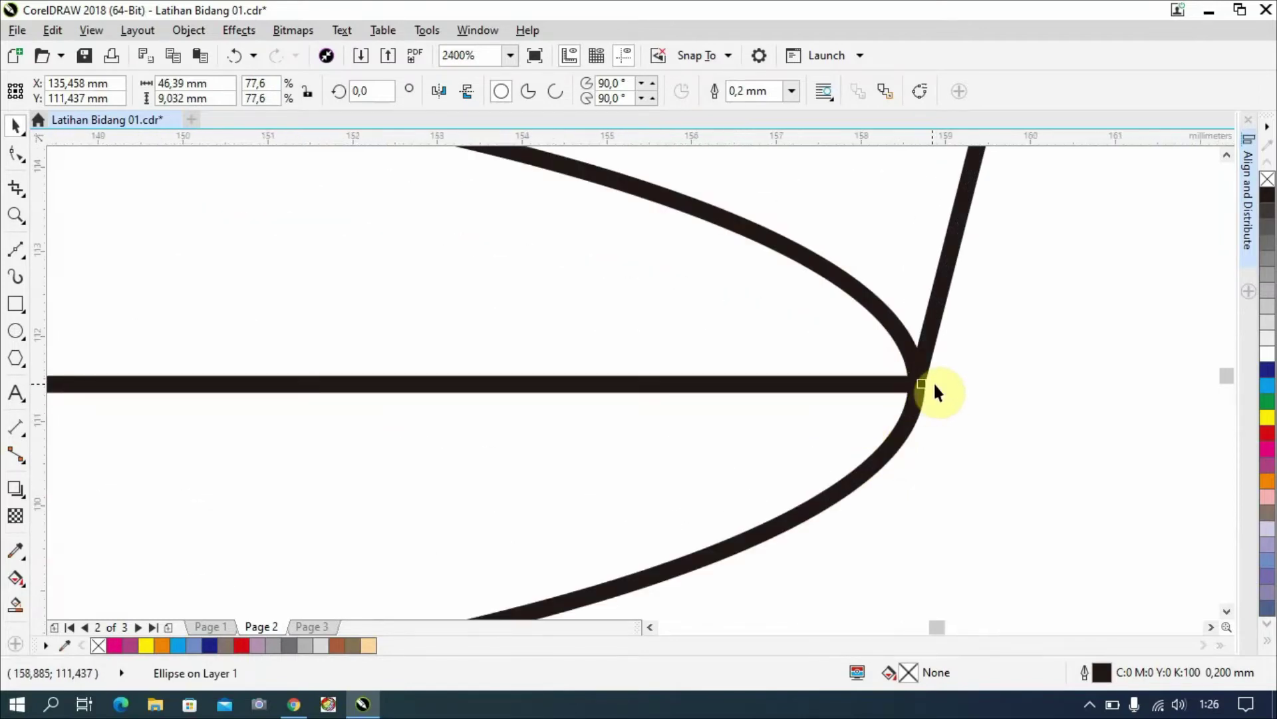
pyautogui.moveTo(919, 382); pyautogui.dragTo(917, 384)
pyautogui.scroll(-4, 648, 281)
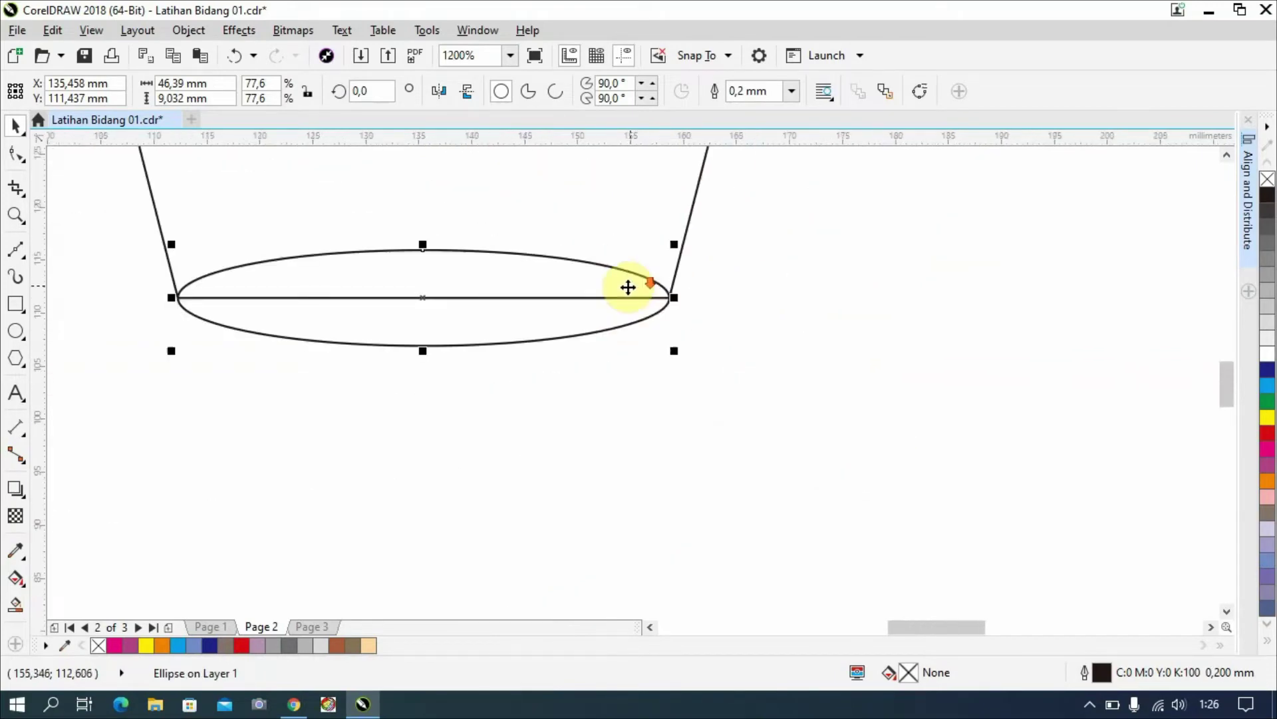
pyautogui.scroll(-4, 628, 287)
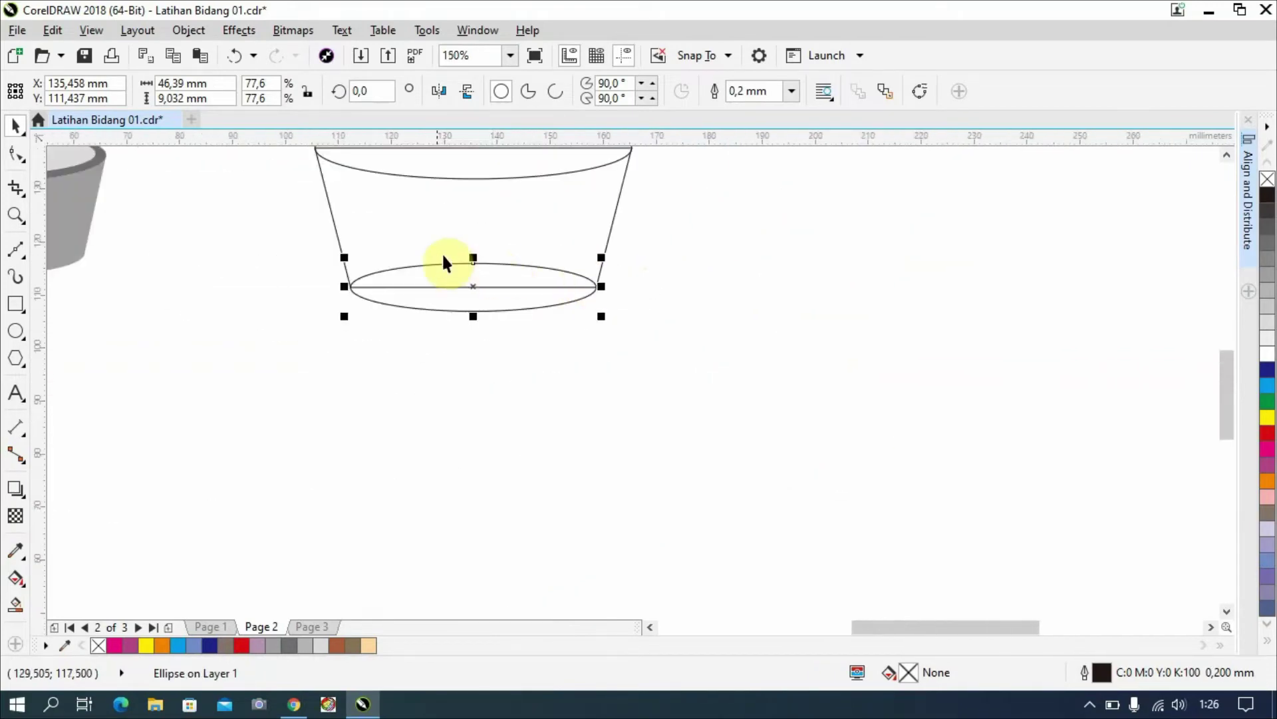
pyautogui.click(1227, 157)
pyautogui.click(811, 312)
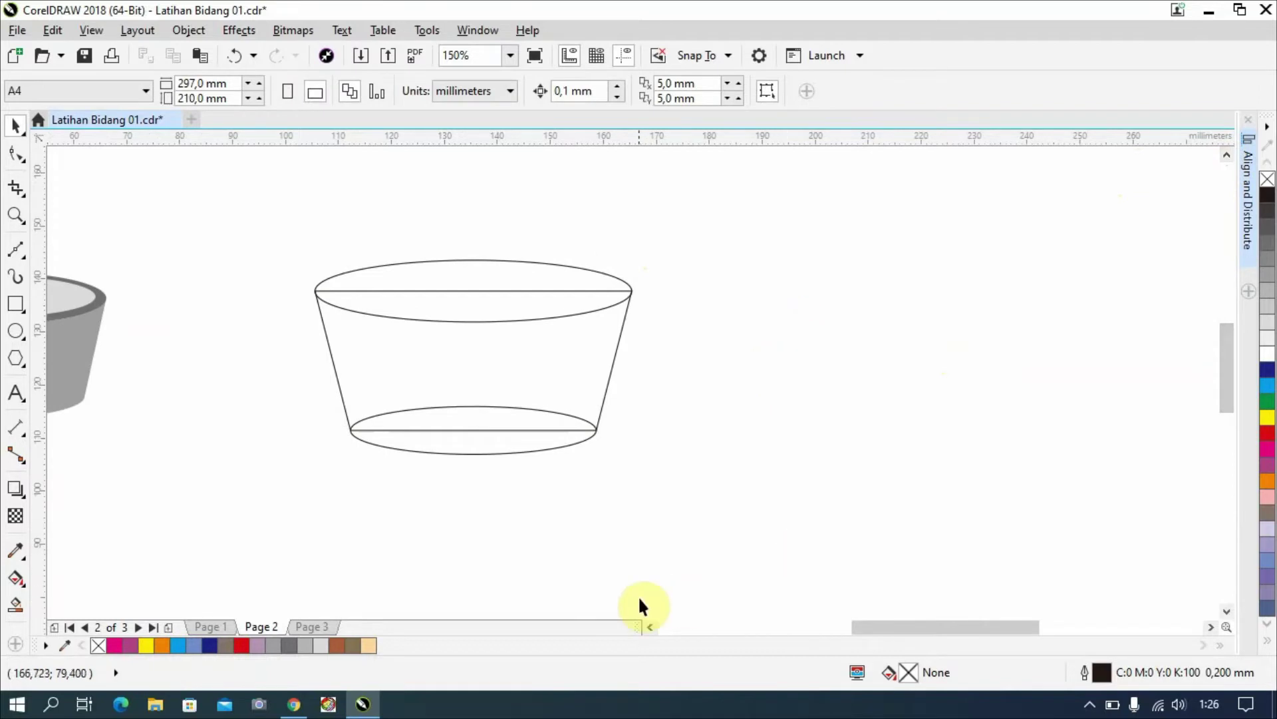
# Copy the rim ellipse scaled about its centre to about 54.8 by 10.7 mm, and raise the copy's lower edge to thicken the front rim.
pyautogui.click(650, 627)
pyautogui.click(650, 626)
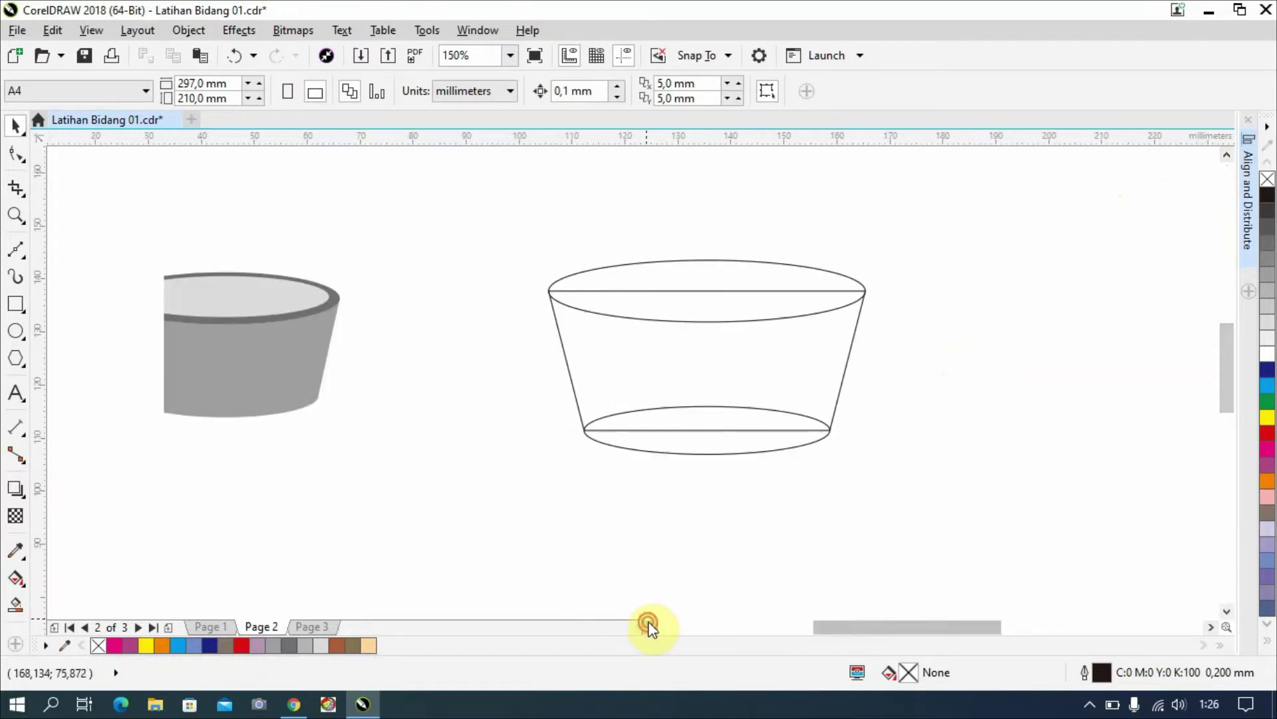
pyautogui.click(690, 267)
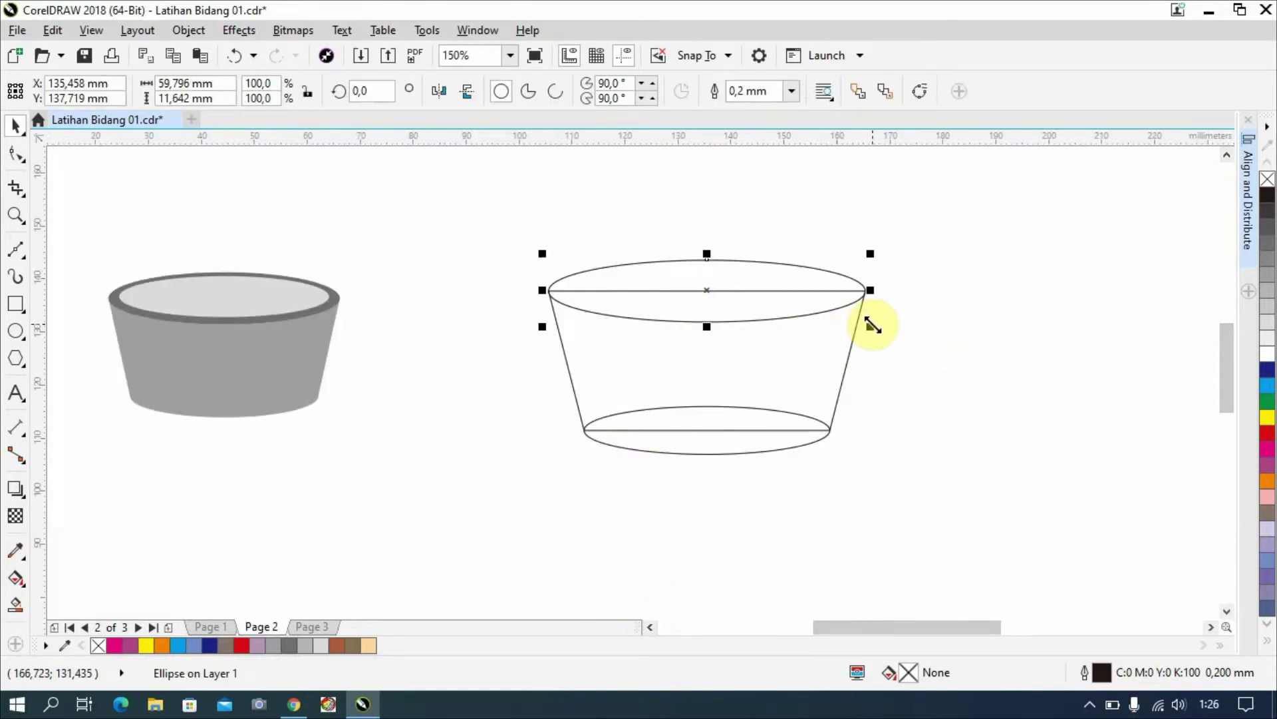
pyautogui.moveTo(870, 327)
pyautogui.mouseDown()
pyautogui.moveTo(846, 329)
pyautogui.moveTo(858, 330)
pyautogui.mouseUp()
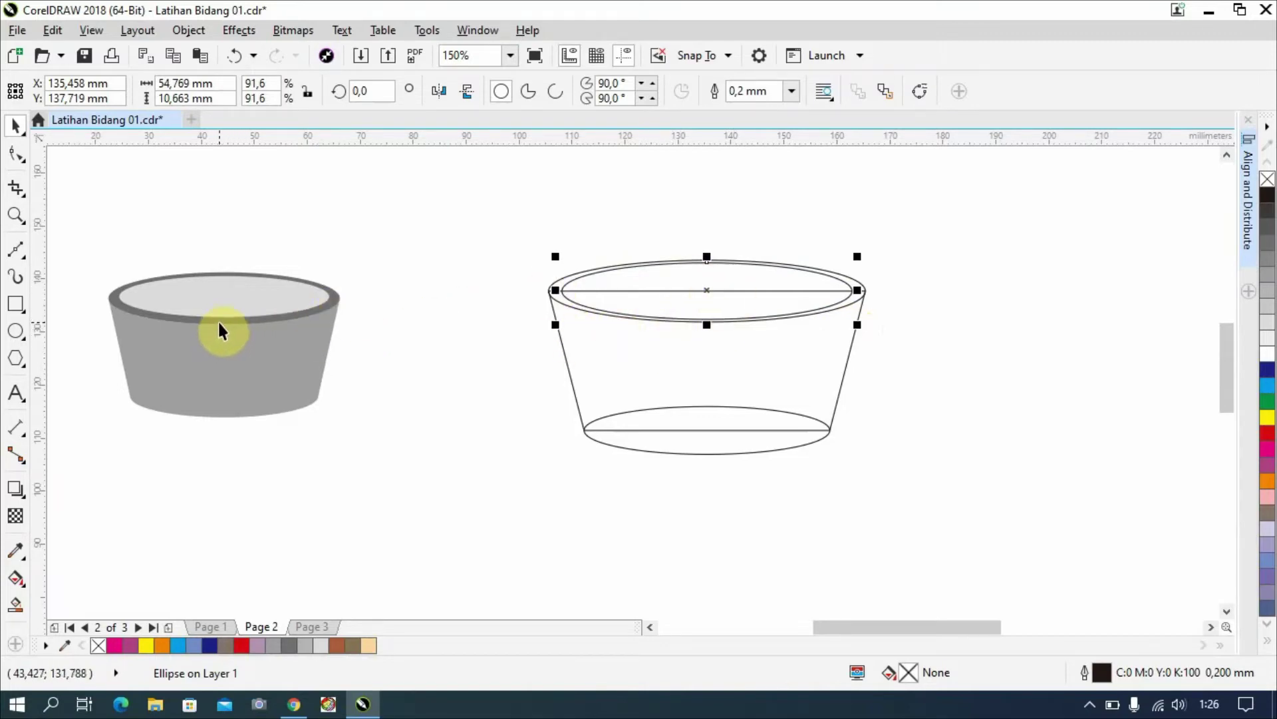
pyautogui.moveTo(706, 325); pyautogui.dragTo(726, 317)
pyautogui.click(1029, 389)
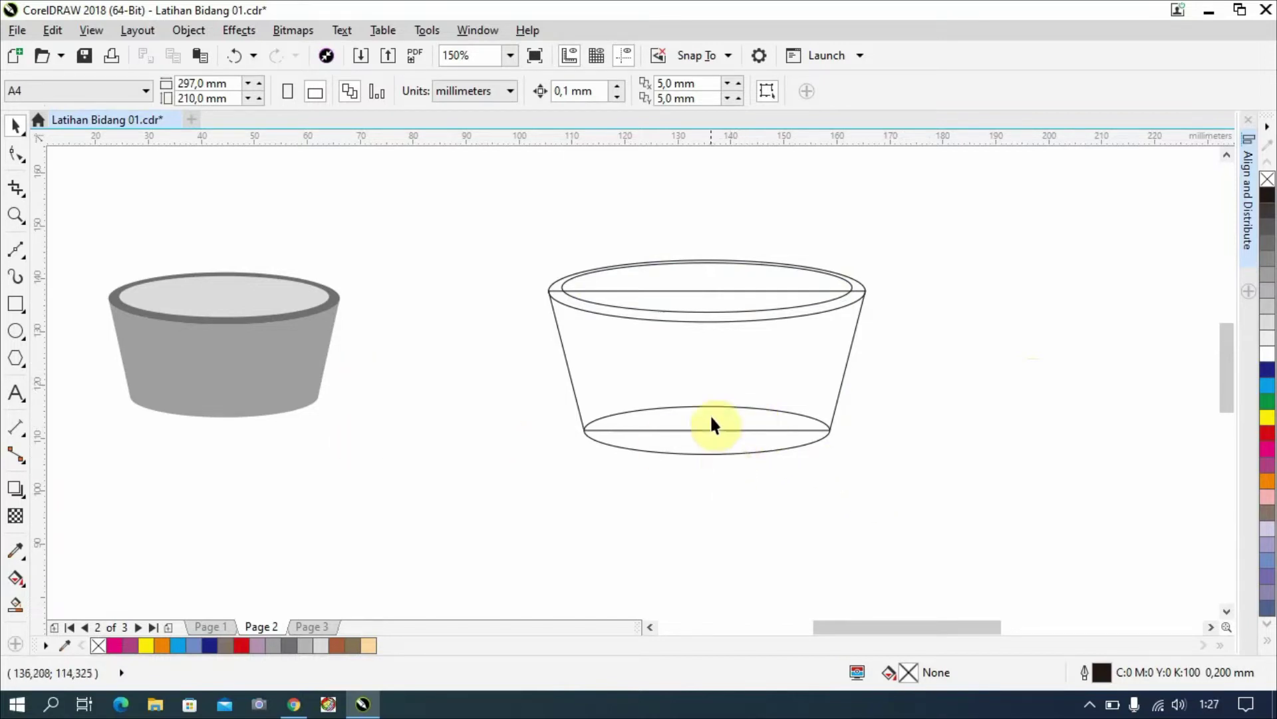
# Weld the base ellipse and the tapered tub body into one shape with a rounded bottom edge.
pyautogui.click(731, 452)
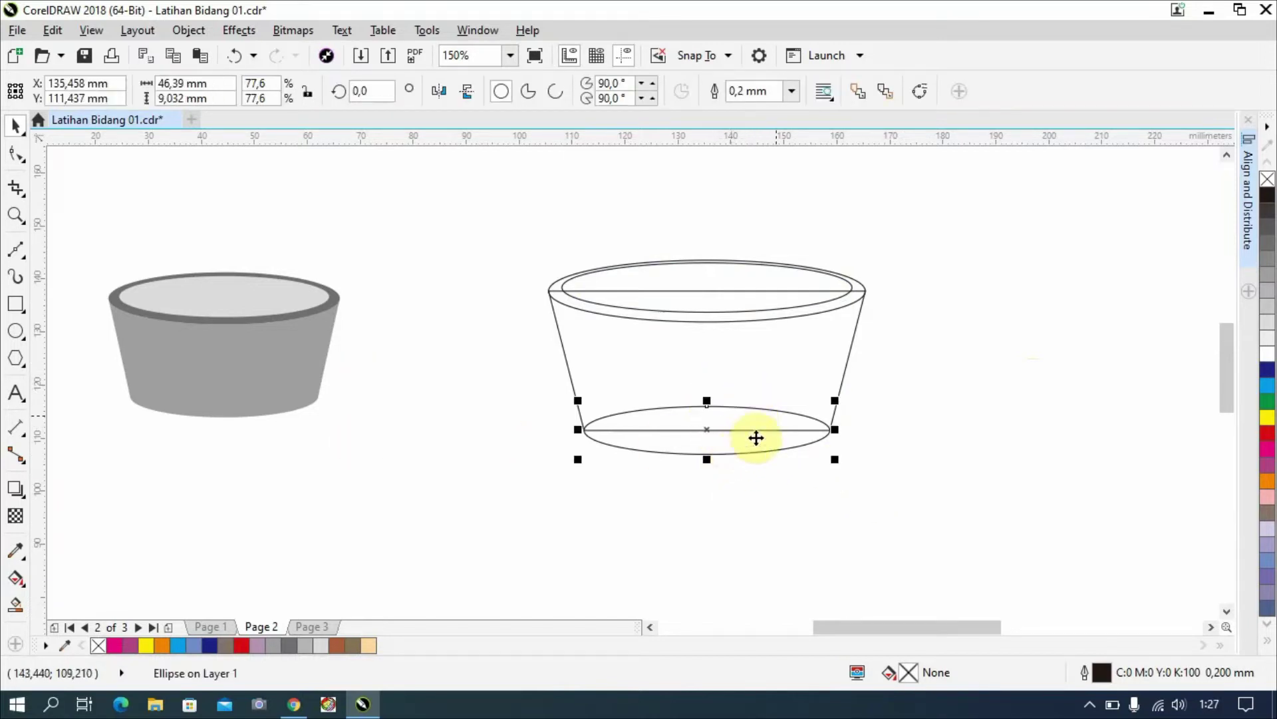
pyautogui.keyDown('shift'); pyautogui.click(802, 373); pyautogui.keyUp('shift')
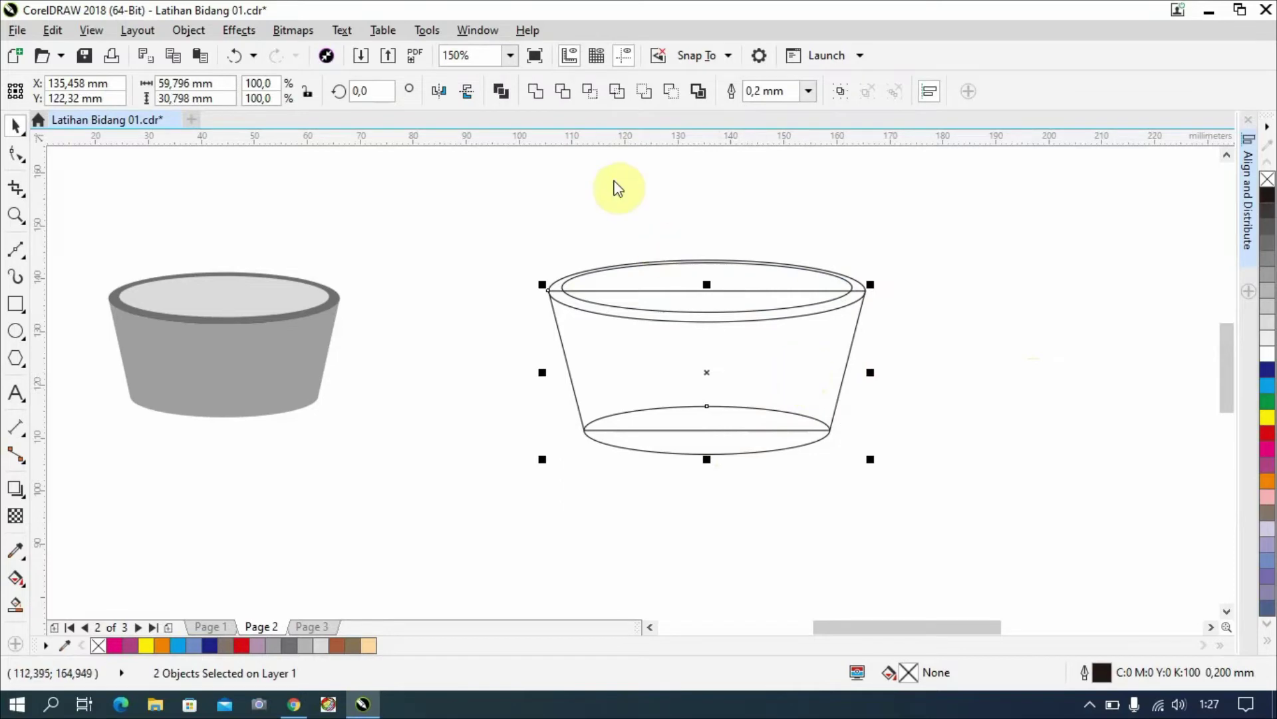
pyautogui.click(536, 91)
pyautogui.click(989, 408)
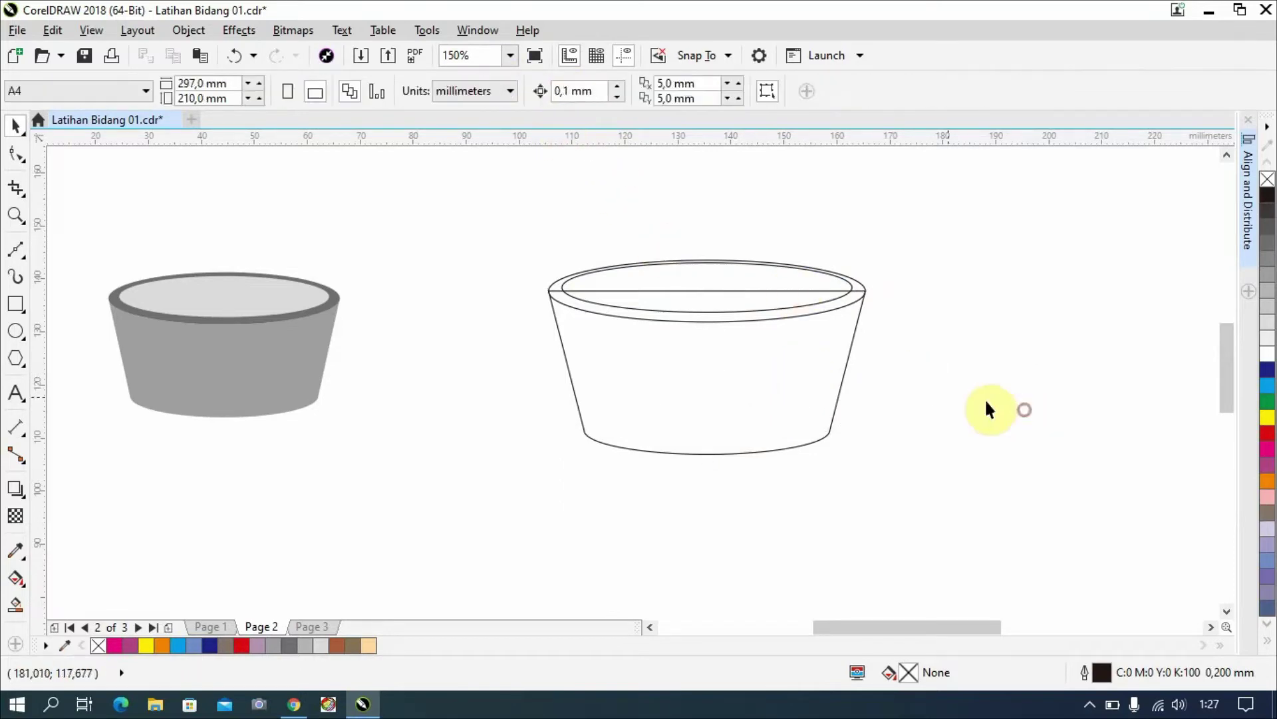
# Trim the tub body with the outer rim ellipse to remove the part inside the rim.
pyautogui.click(582, 310)
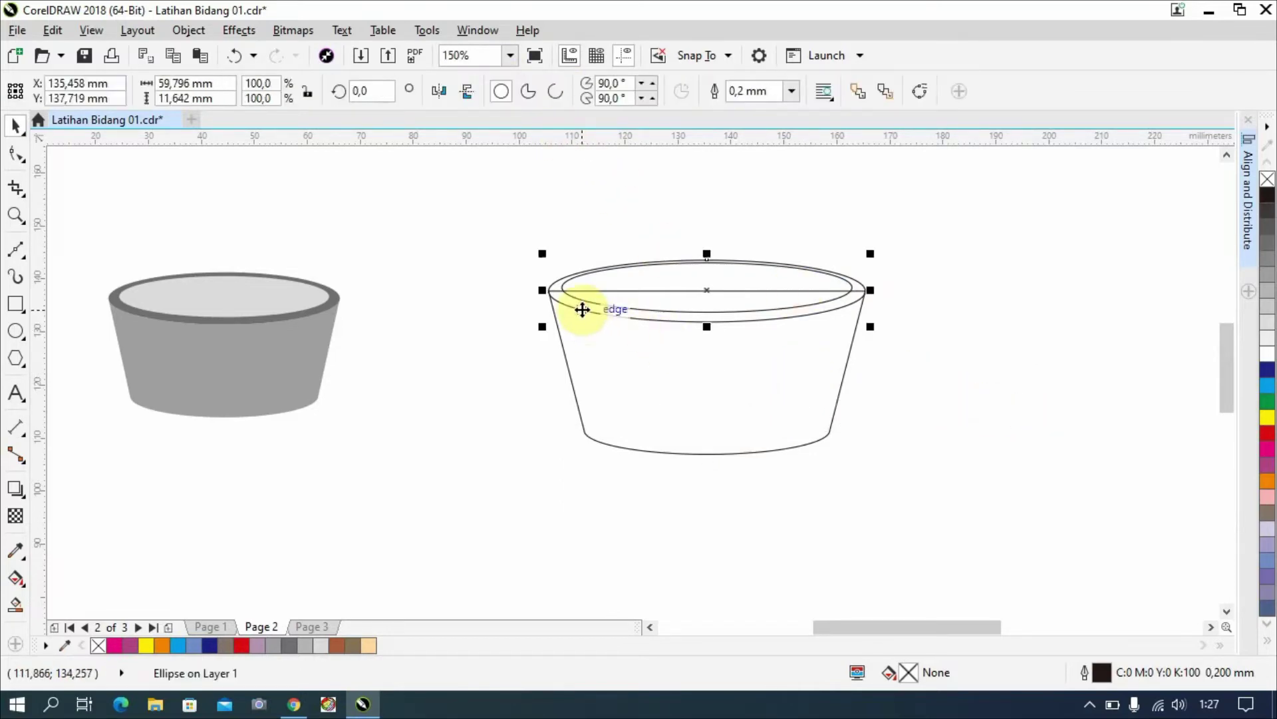
pyautogui.keyDown('shift'); pyautogui.click(625, 393); pyautogui.keyUp('shift')
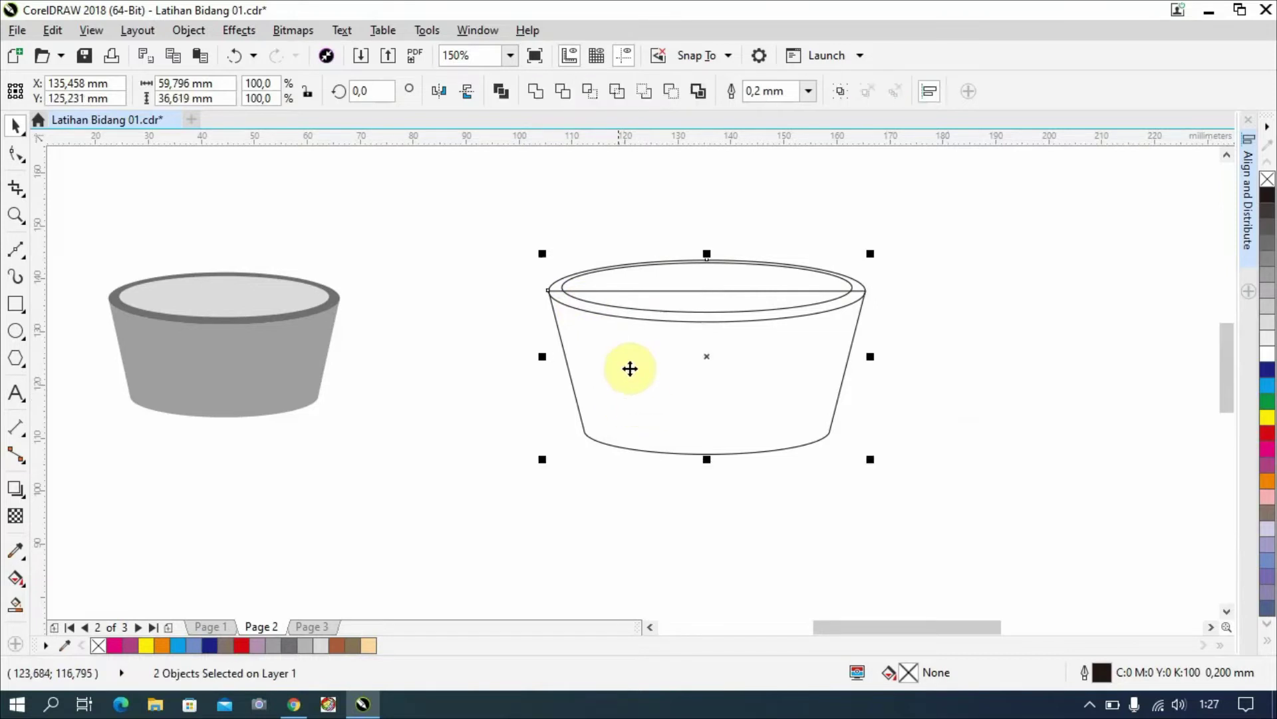
pyautogui.click(564, 98)
pyautogui.click(950, 252)
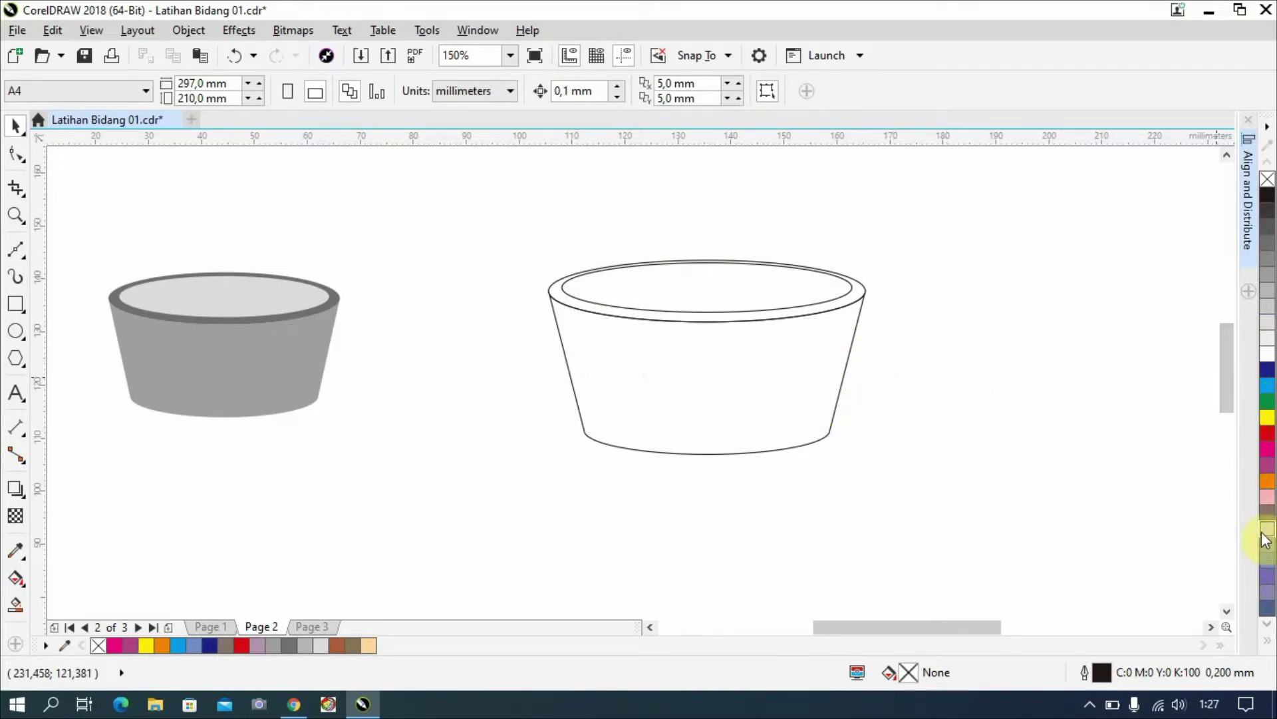
# Fill the inner ellipse with pale lavender, the rim with dark slate blue and the tub body with muted purple.
pyautogui.moveTo(1267, 529); pyautogui.dragTo(856, 396)
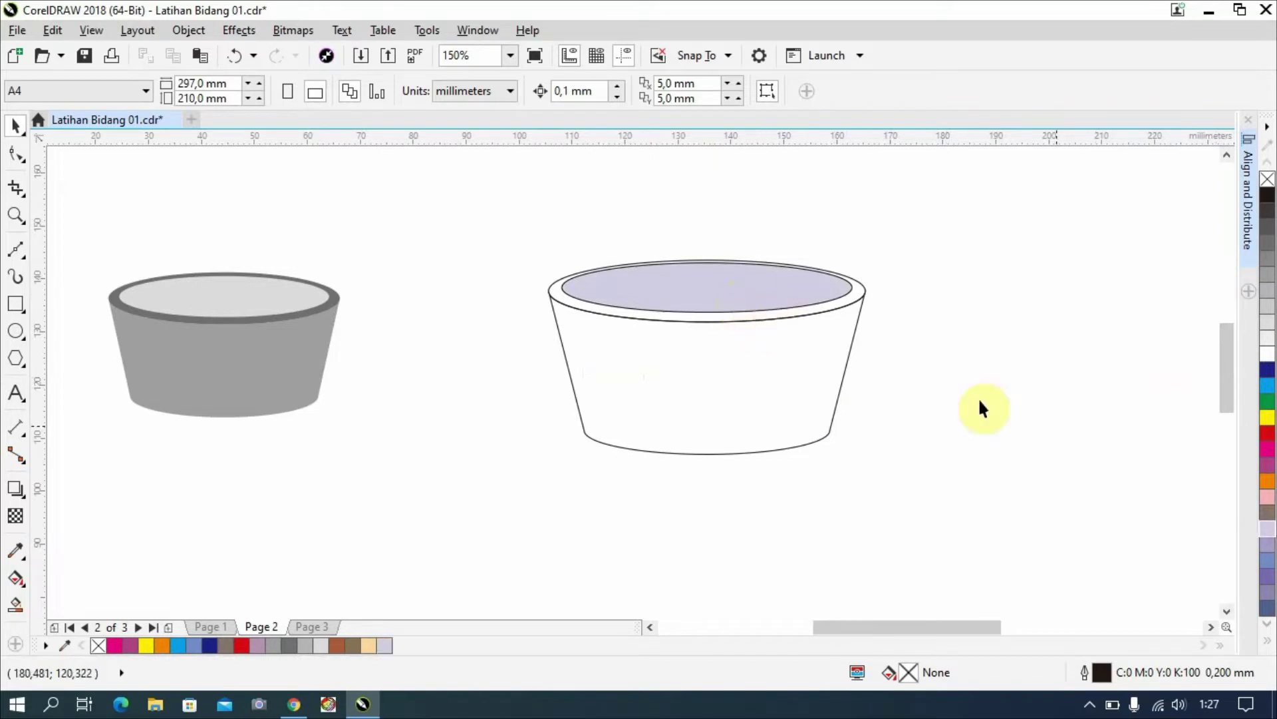
pyautogui.moveTo(1271, 589); pyautogui.dragTo(610, 313)
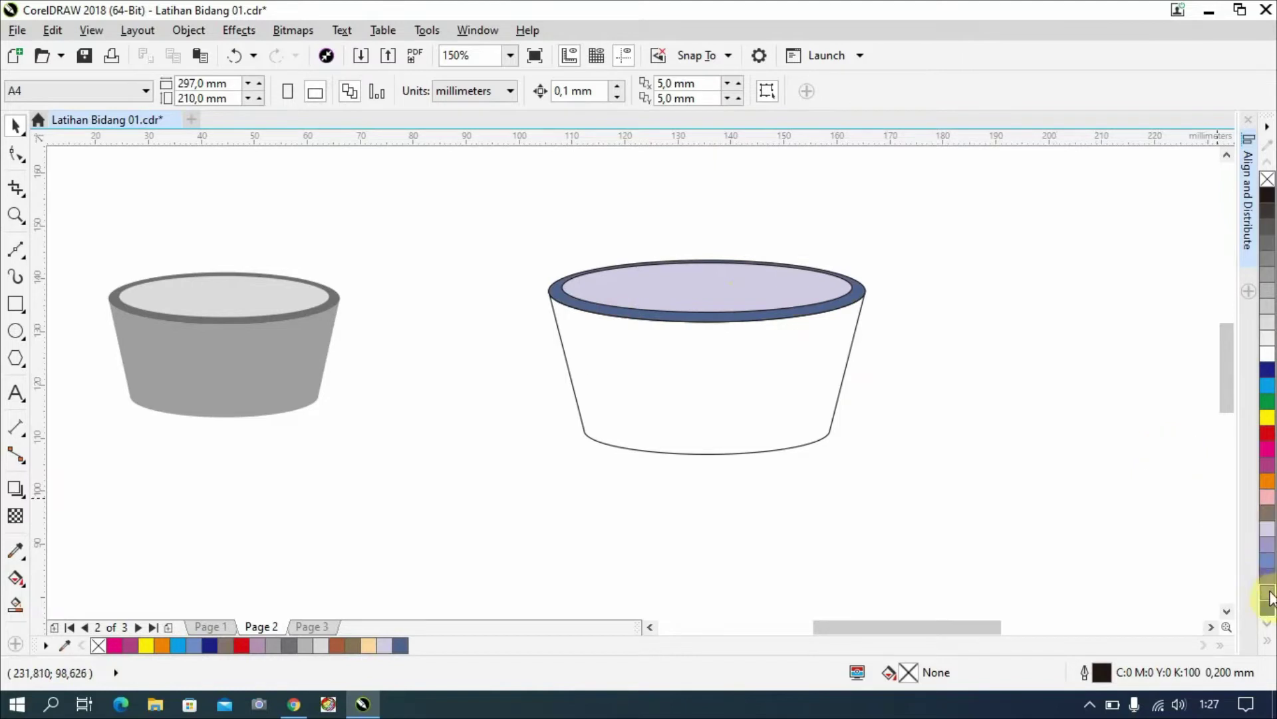
pyautogui.moveTo(1270, 592); pyautogui.dragTo(744, 436)
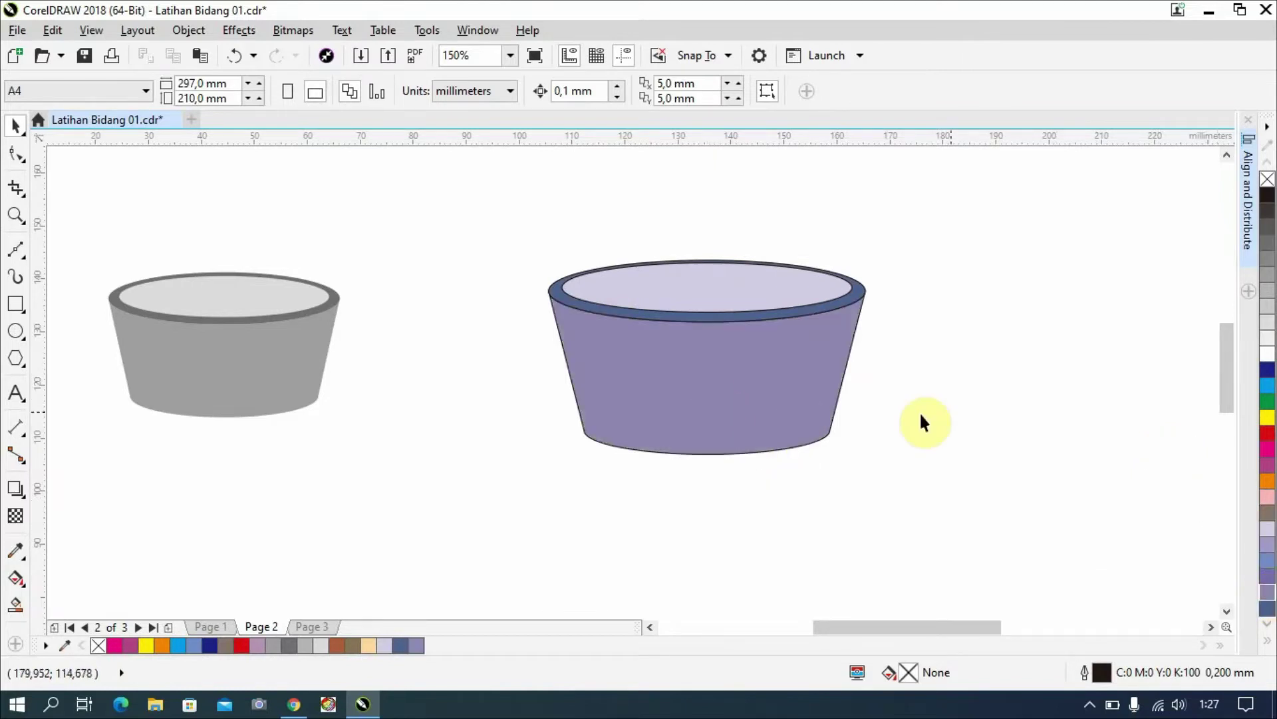
# Remove the outlines from all three shapes of the recreated tub.
pyautogui.moveTo(471, 179); pyautogui.dragTo(987, 508)
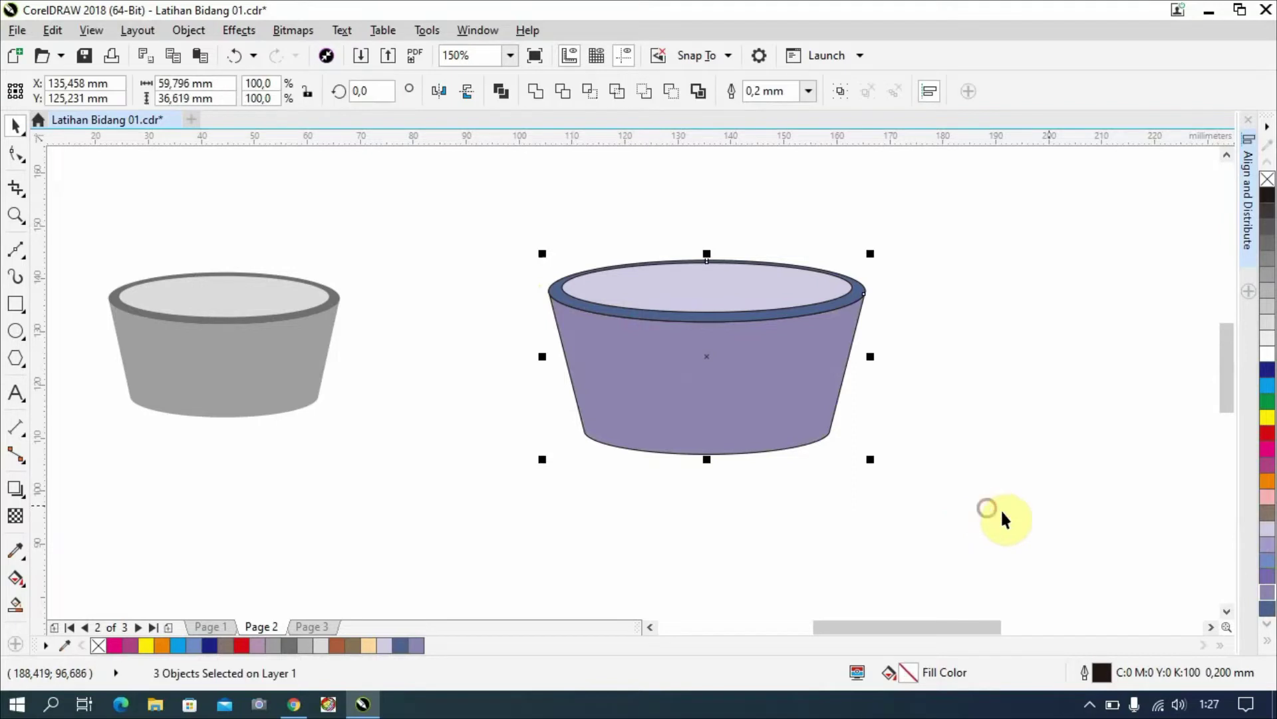
pyautogui.rightClick(1259, 184)
pyautogui.click(1121, 252)
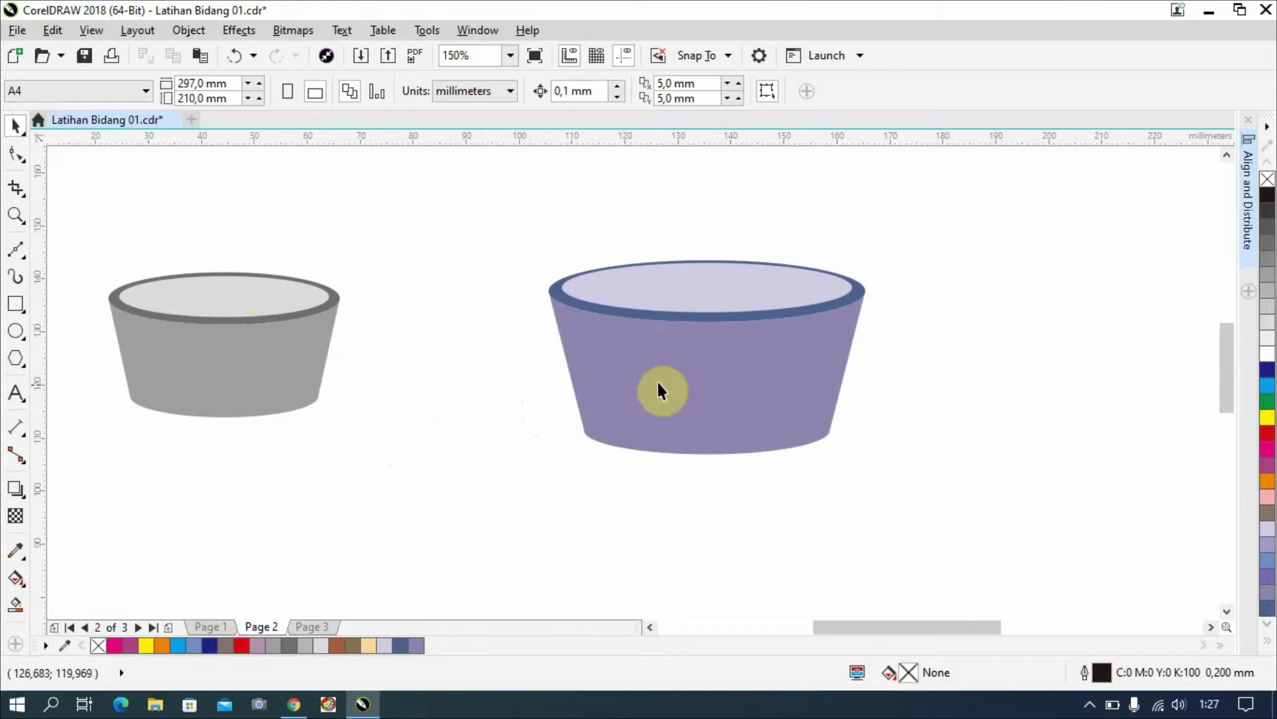
# Paste a copy of Page 1's brown vase group onto a new page inserted right after Page 1, positioned left of the page centre.
pyautogui.click(211, 624)
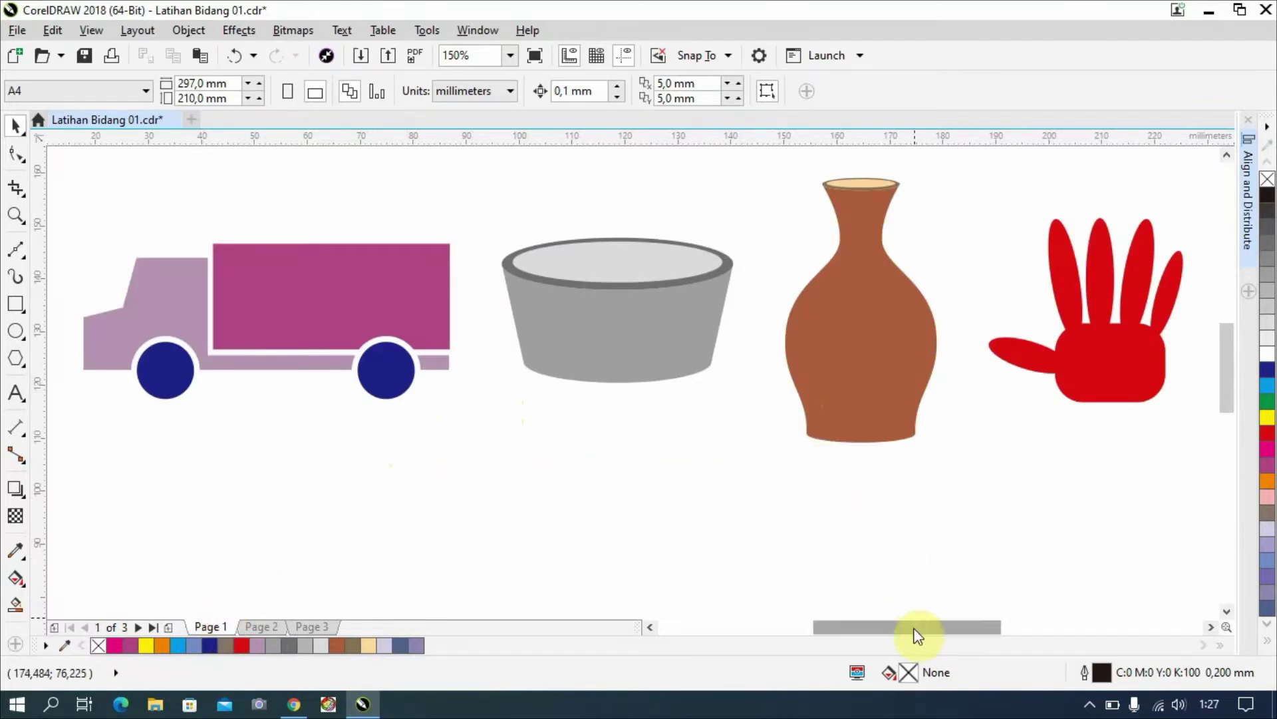
pyautogui.moveTo(912, 627); pyautogui.dragTo(980, 625)
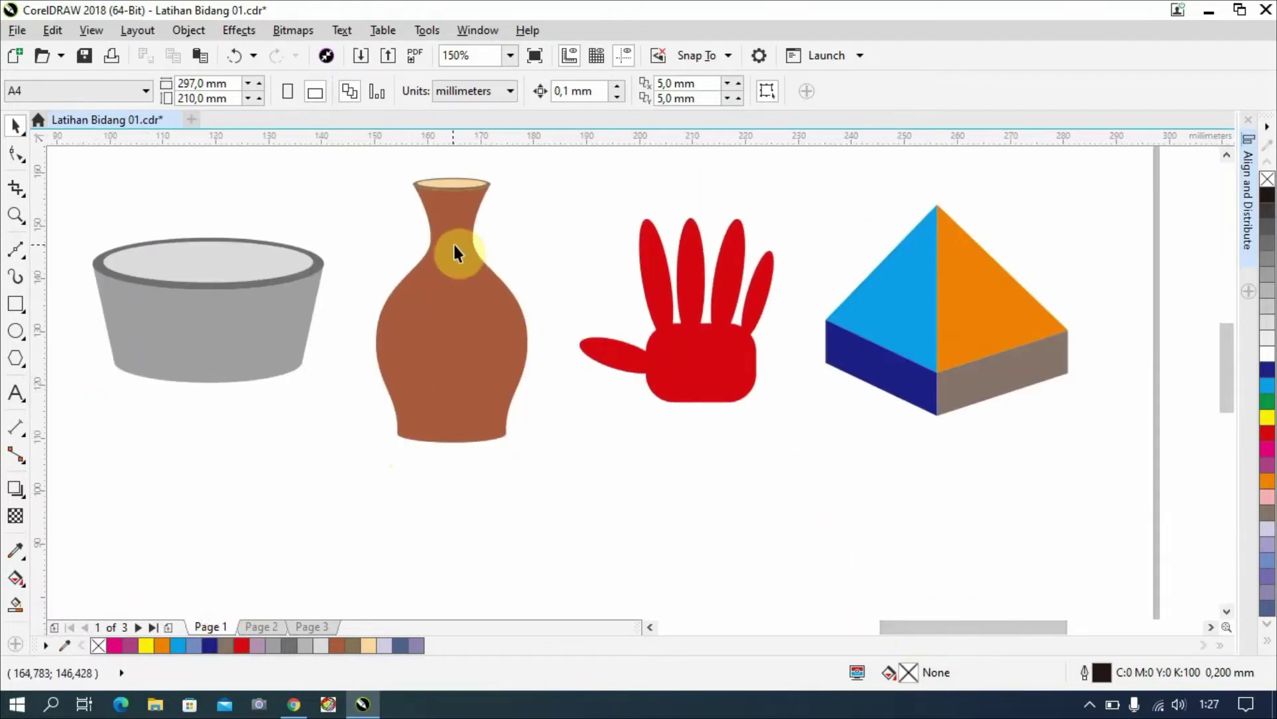
pyautogui.moveTo(337, 151); pyautogui.dragTo(581, 484)
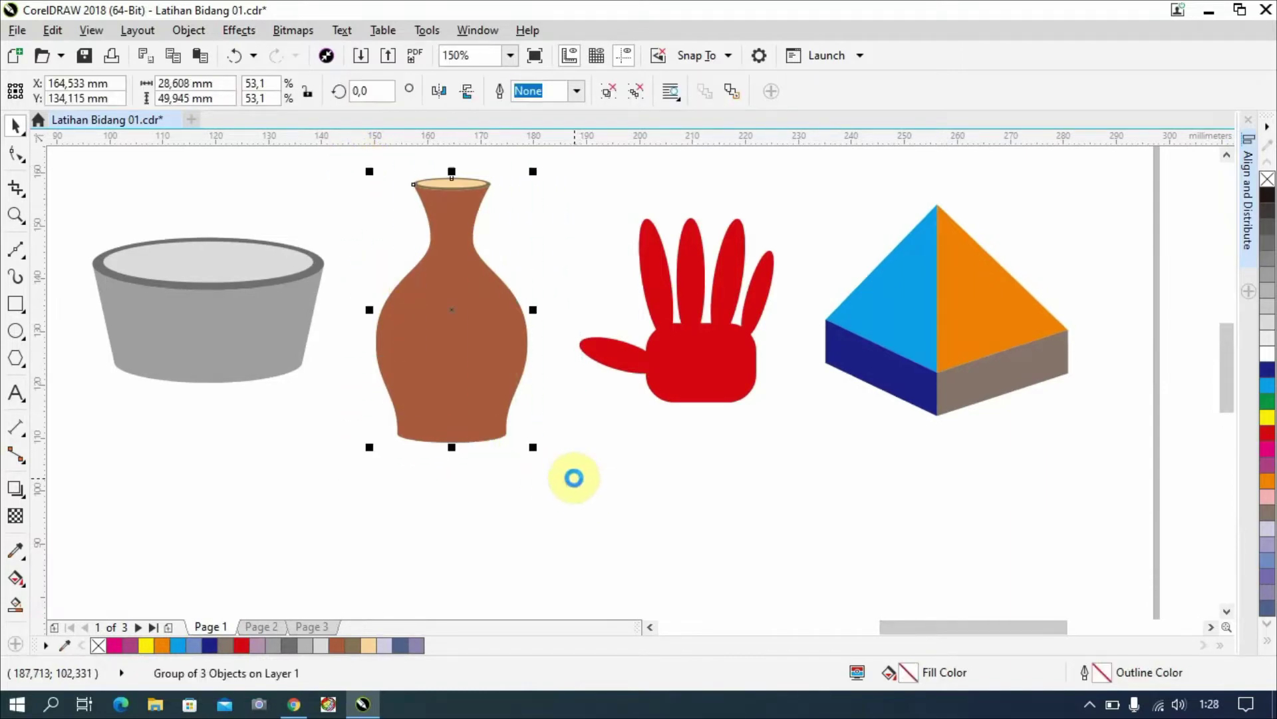
pyautogui.click(170, 627)
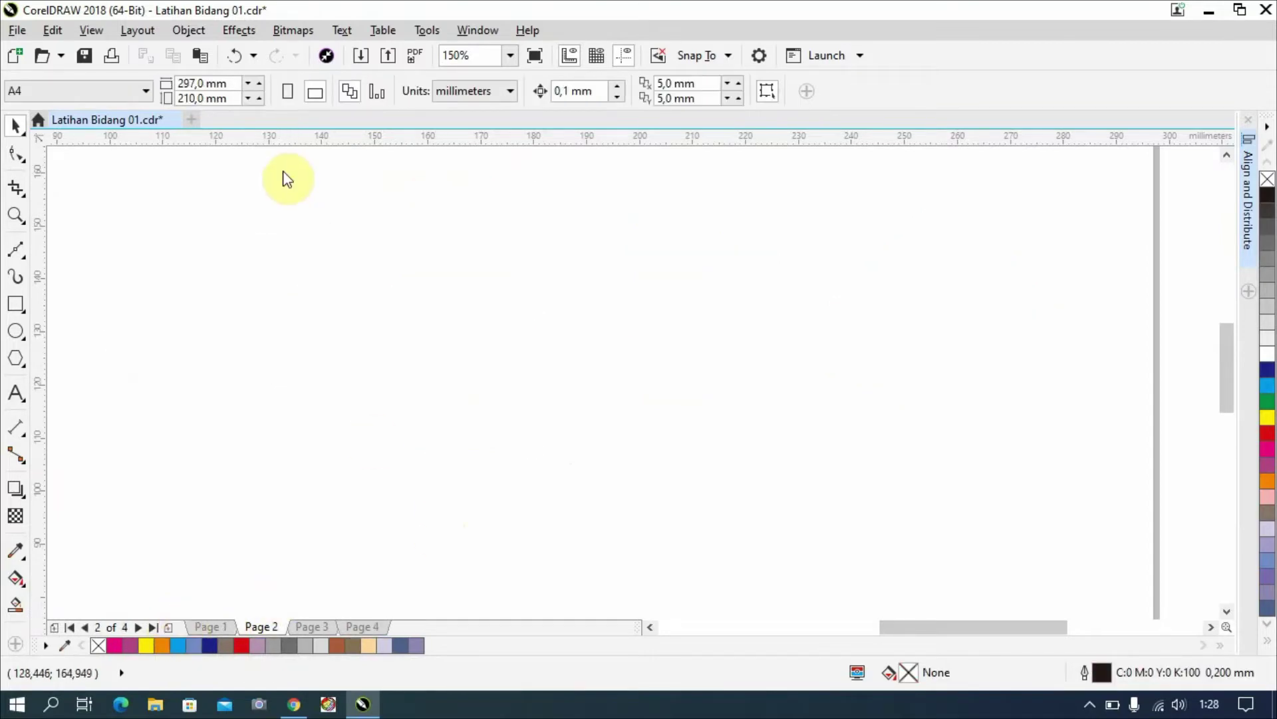
pyautogui.click(200, 56)
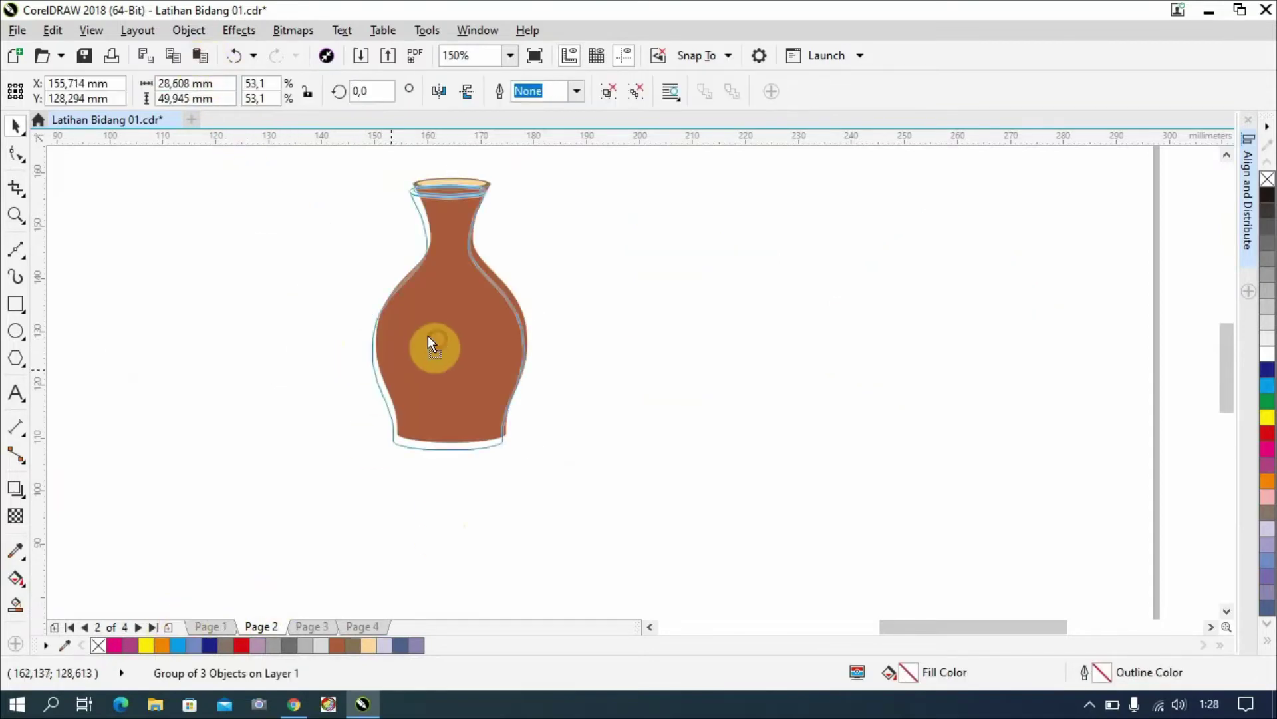
pyautogui.moveTo(432, 339); pyautogui.dragTo(222, 371)
pyautogui.click(326, 372)
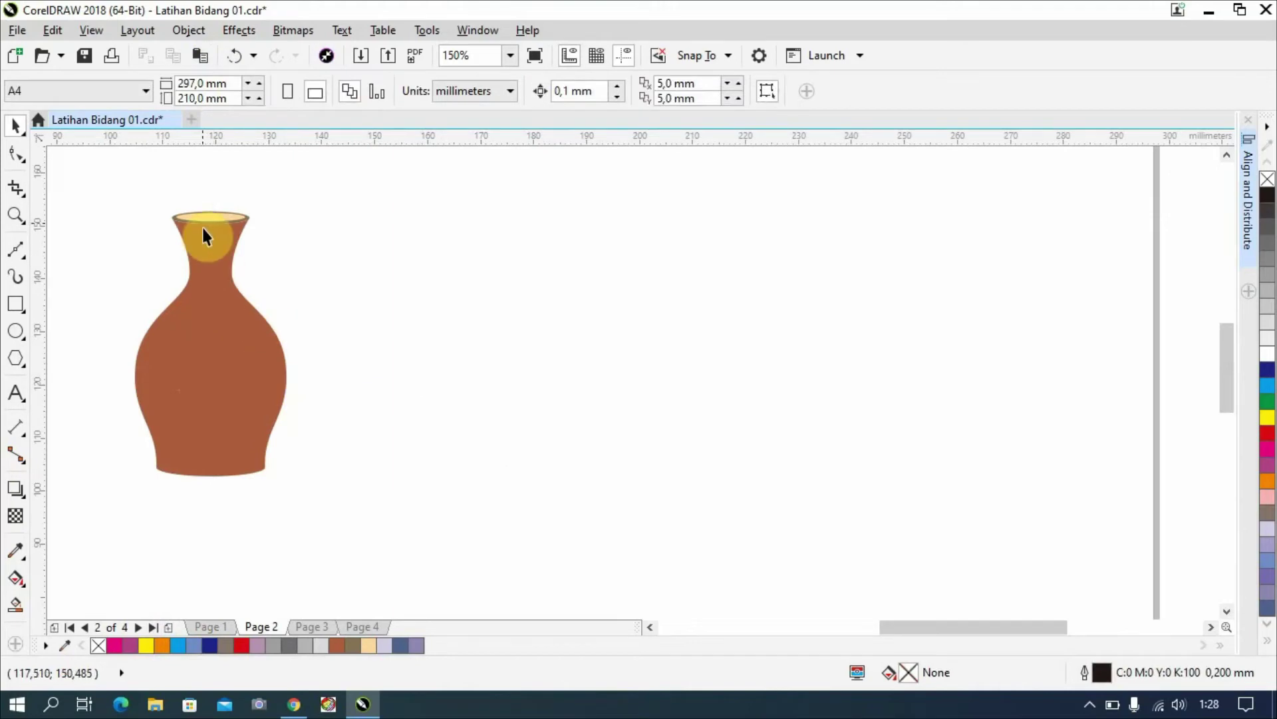
pyautogui.scroll(-1, 202, 222)
pyautogui.scroll(4, 203, 220)
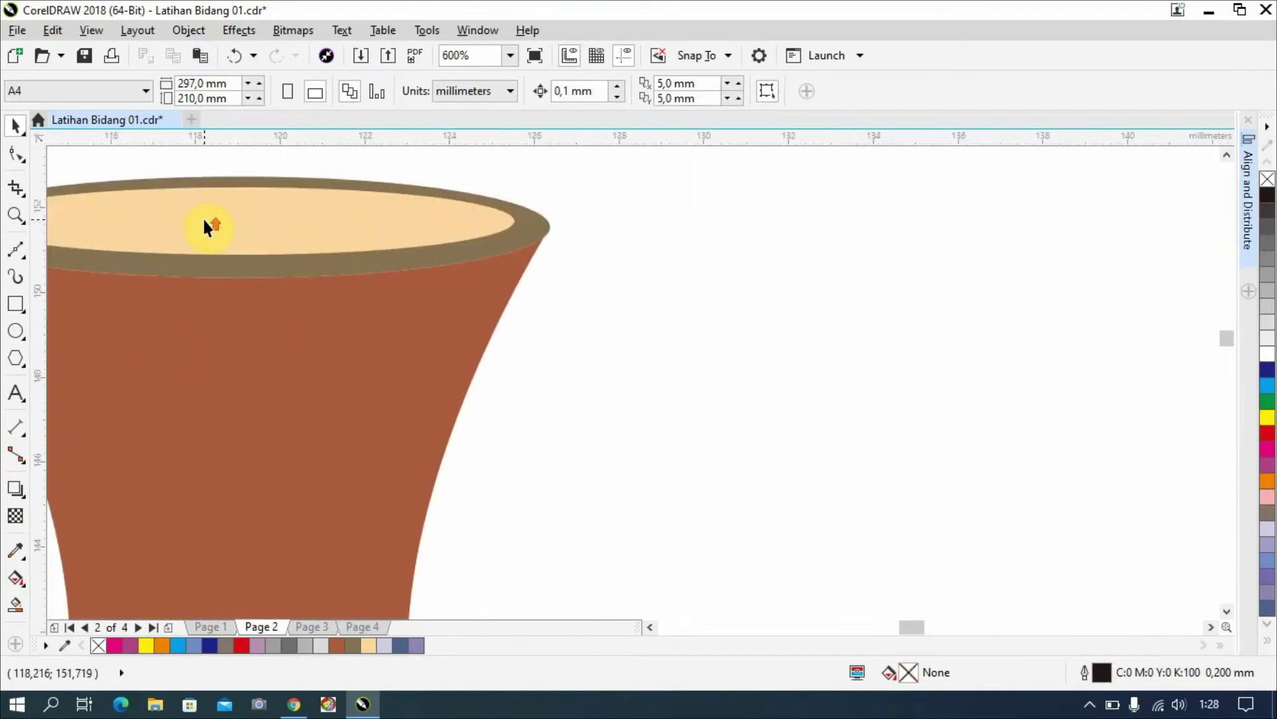
pyautogui.scroll(-3, 202, 218)
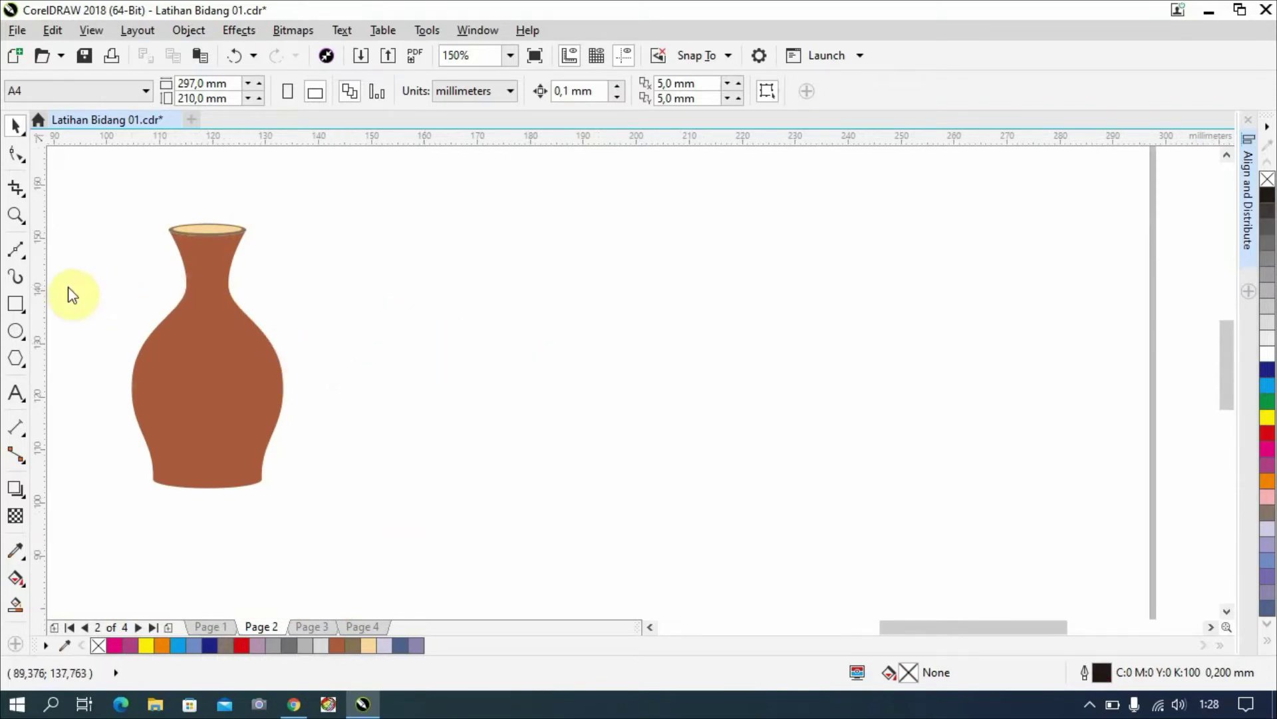
pyautogui.click(16, 303)
pyautogui.moveTo(535, 220); pyautogui.dragTo(688, 503)
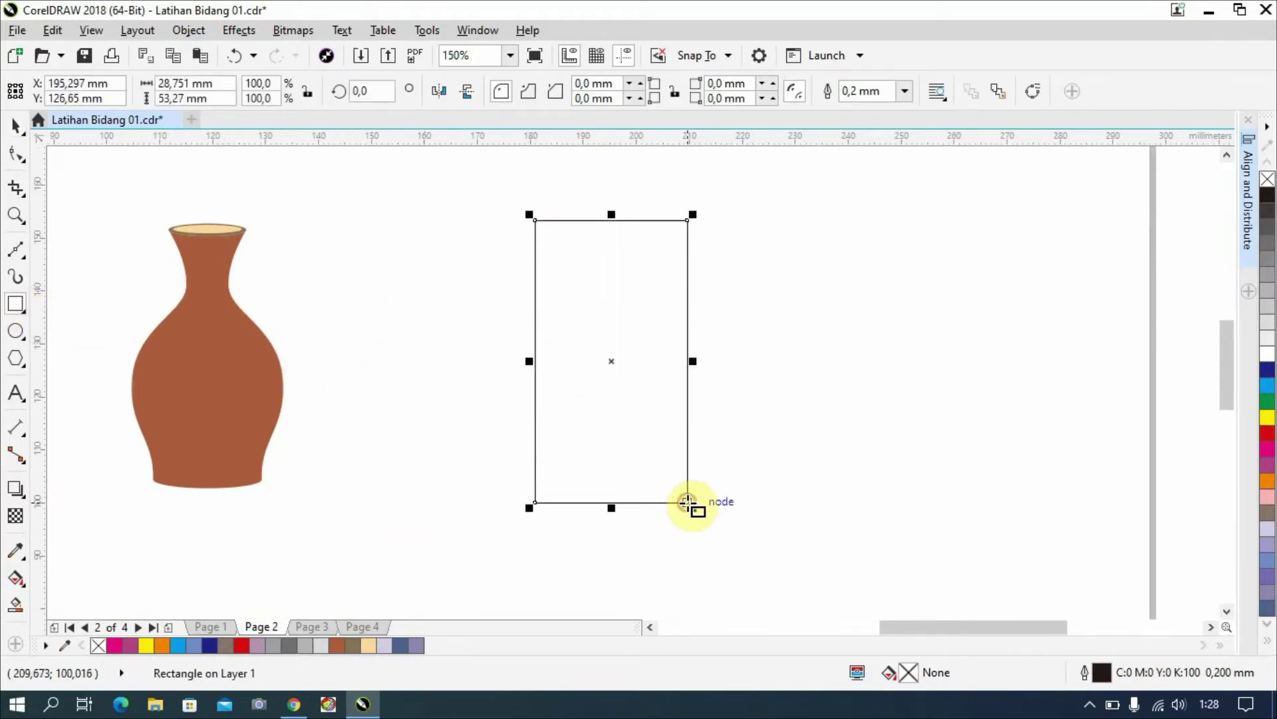
pyautogui.hotkey('ctrl', 'z')
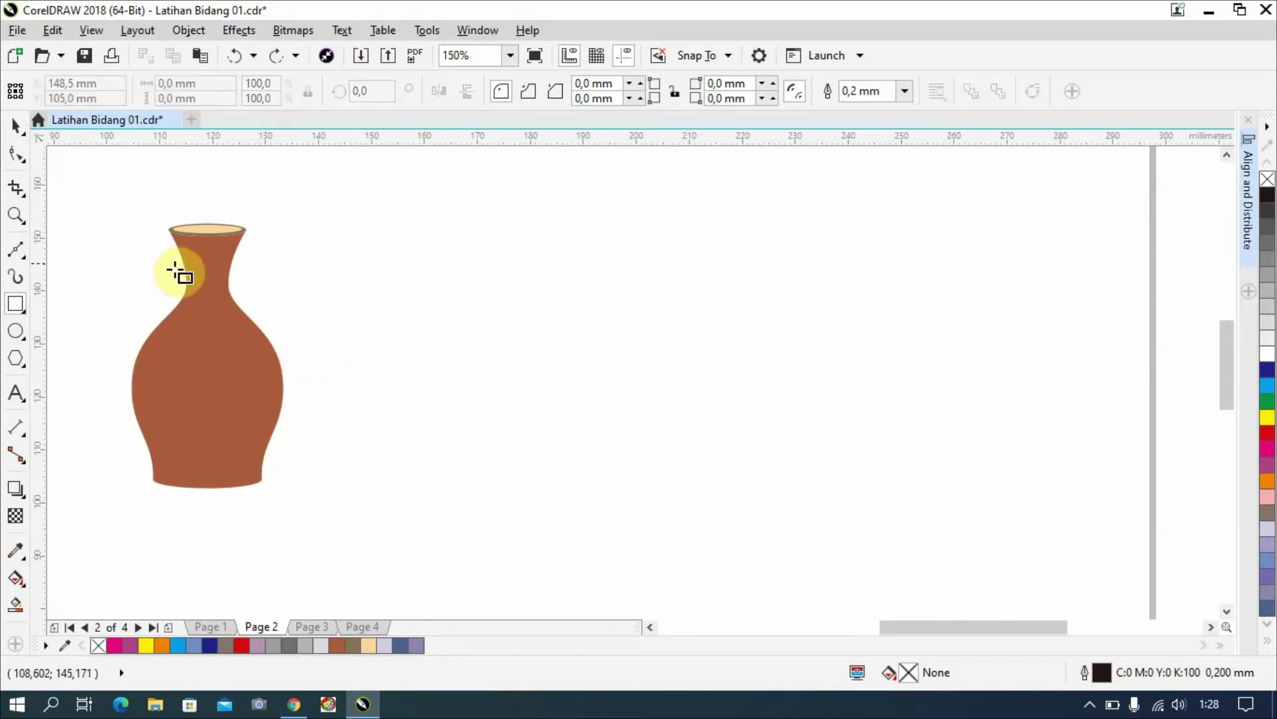
# Draw an S-shaped Bézier curve about 59 mm tall beside the reference vase, forming the new vase's left neck and belly contour.
pyautogui.click(17, 250)
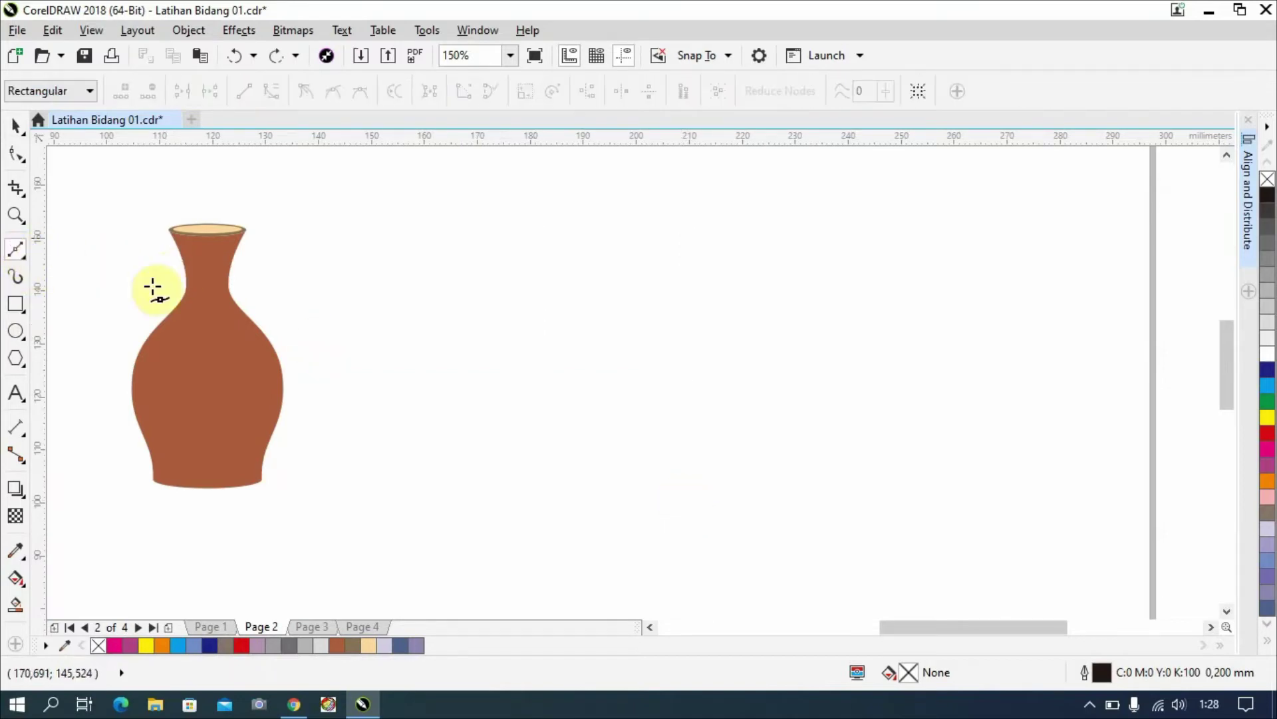
pyautogui.click(562, 222)
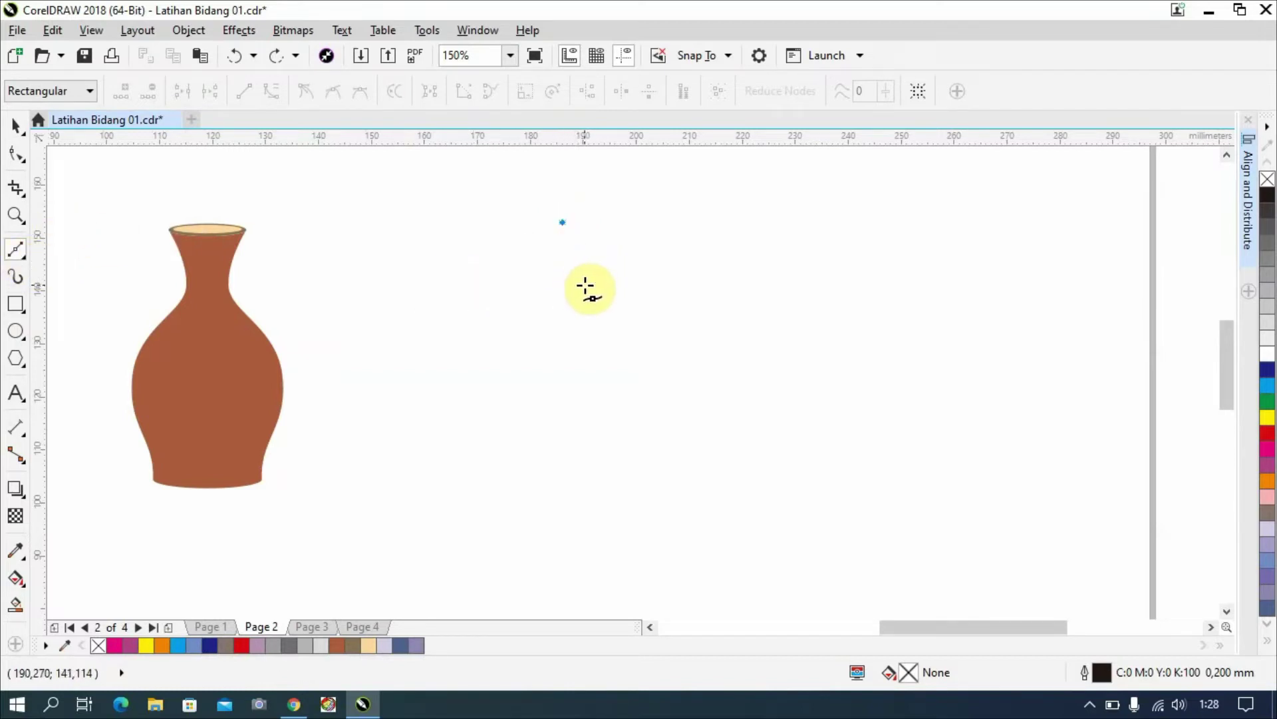
pyautogui.moveTo(592, 282); pyautogui.dragTo(593, 322)
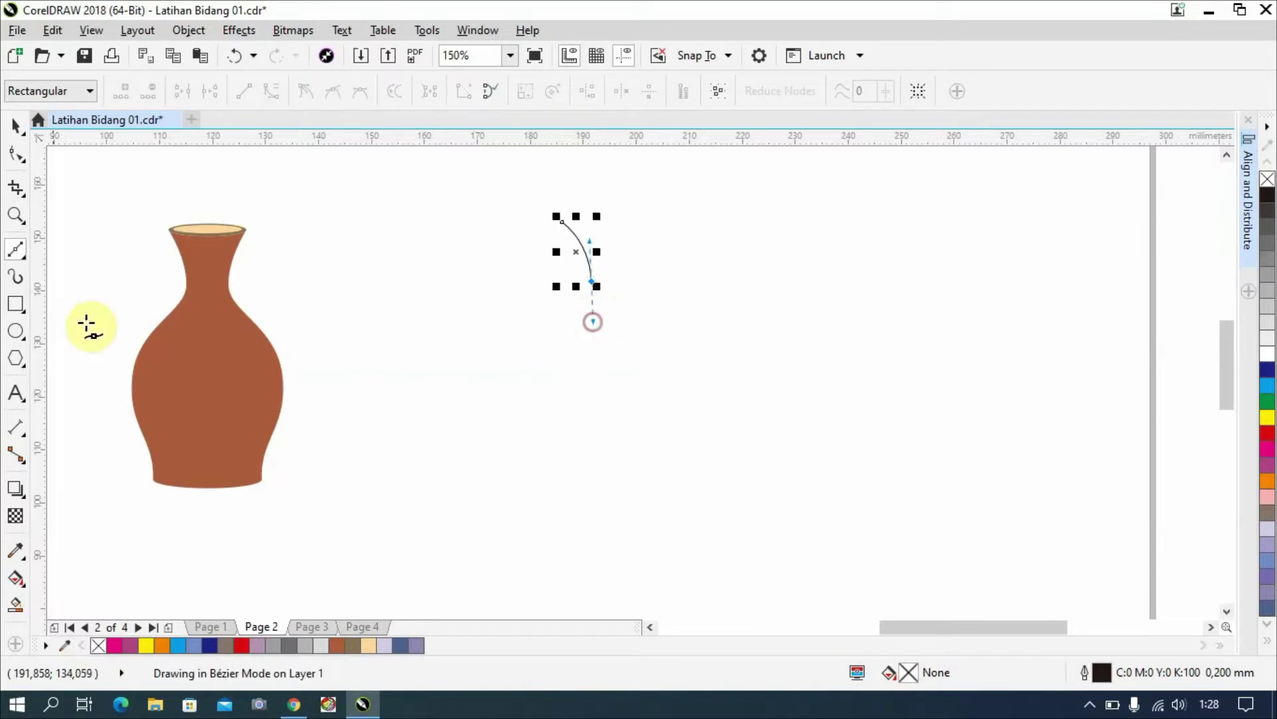
pyautogui.click(16, 250)
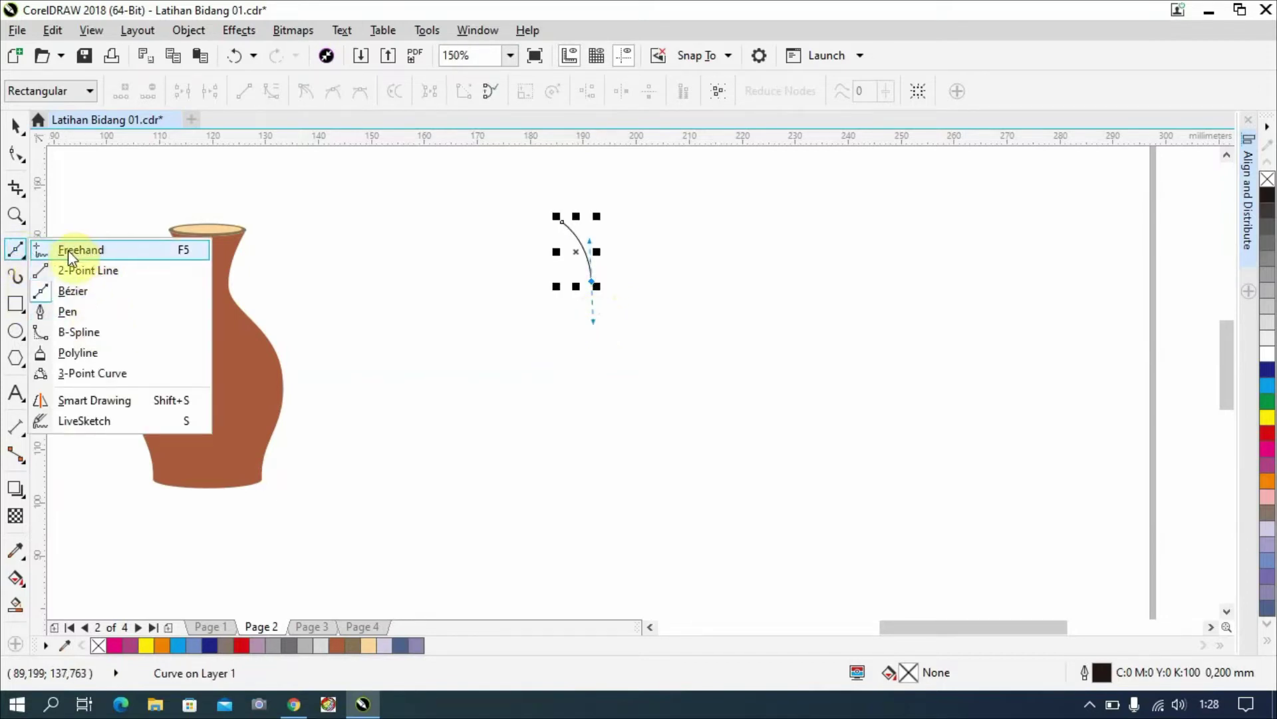
pyautogui.click(65, 291)
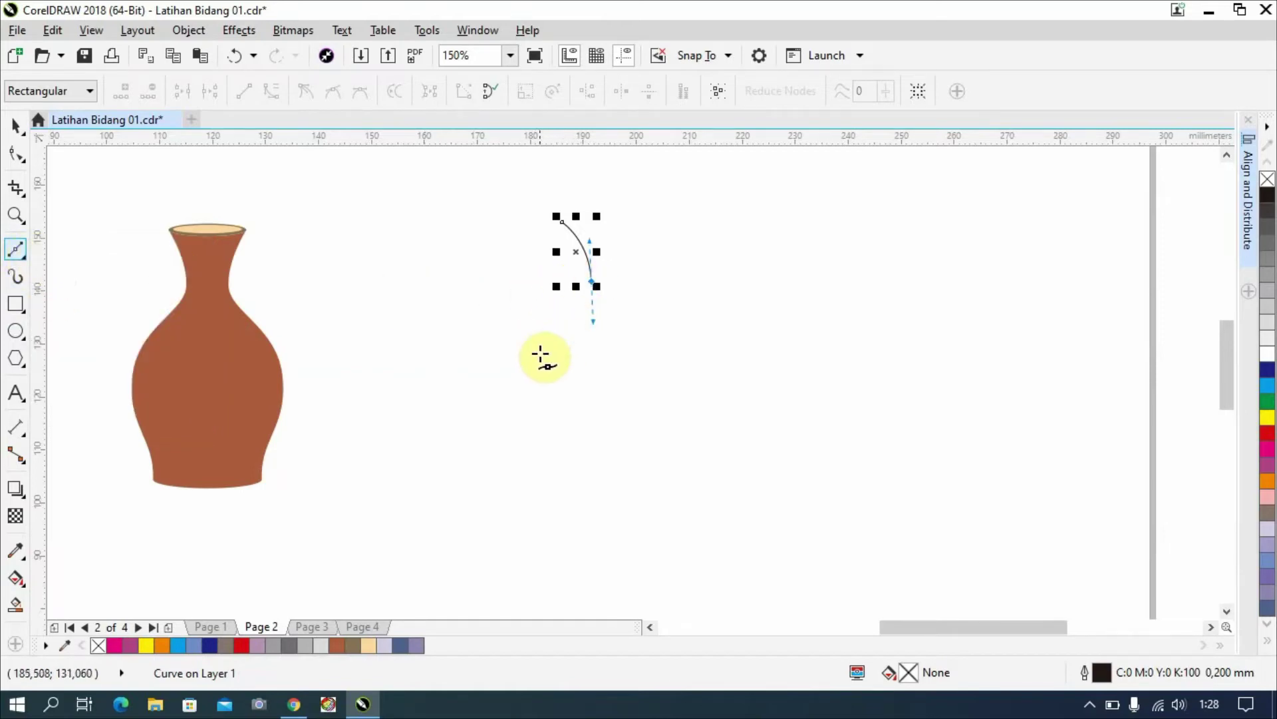
pyautogui.moveTo(532, 401); pyautogui.dragTo(526, 479)
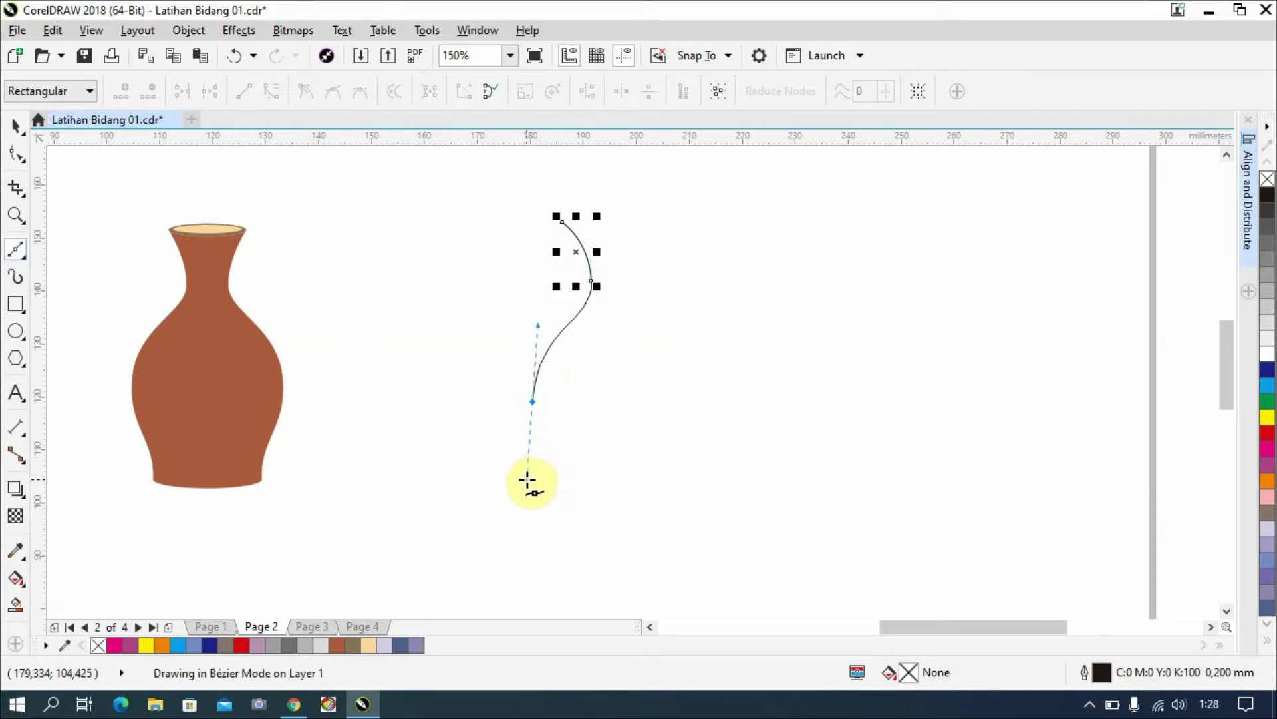
pyautogui.click(615, 539)
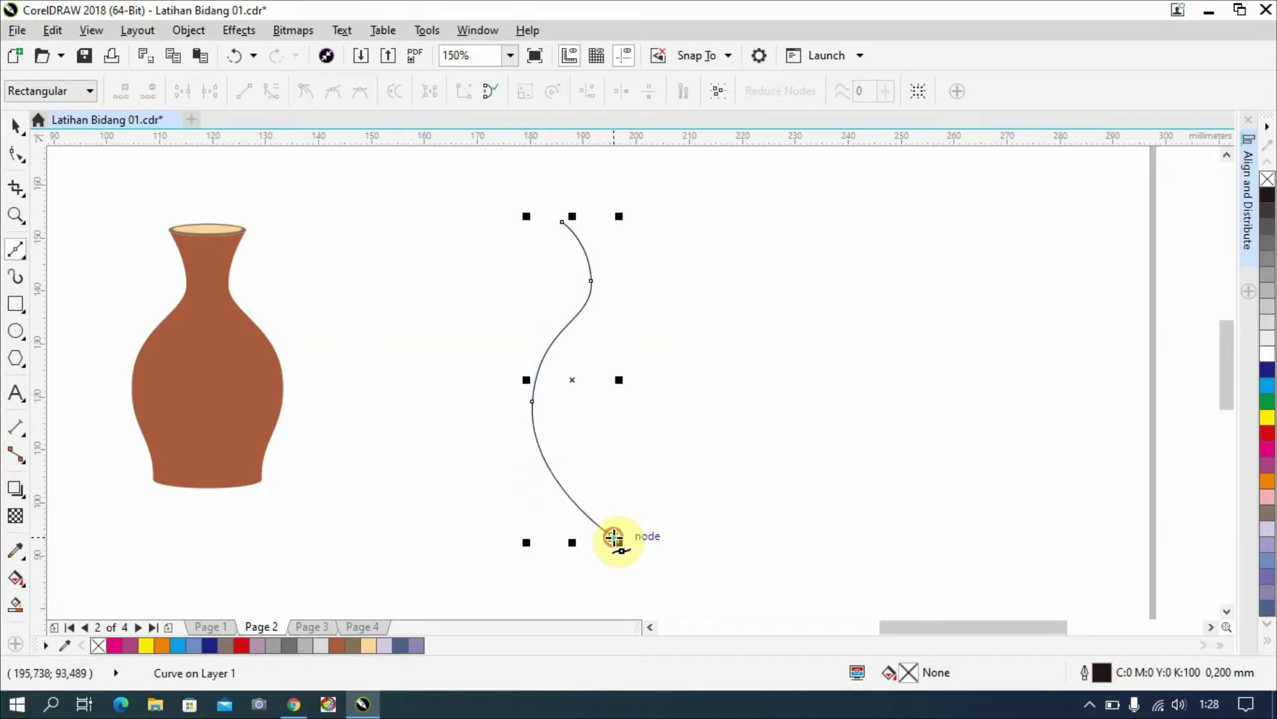
# Extend the curve's lower end with a short, straight horizontal segment for half of the vase base.
pyautogui.click(656, 541)
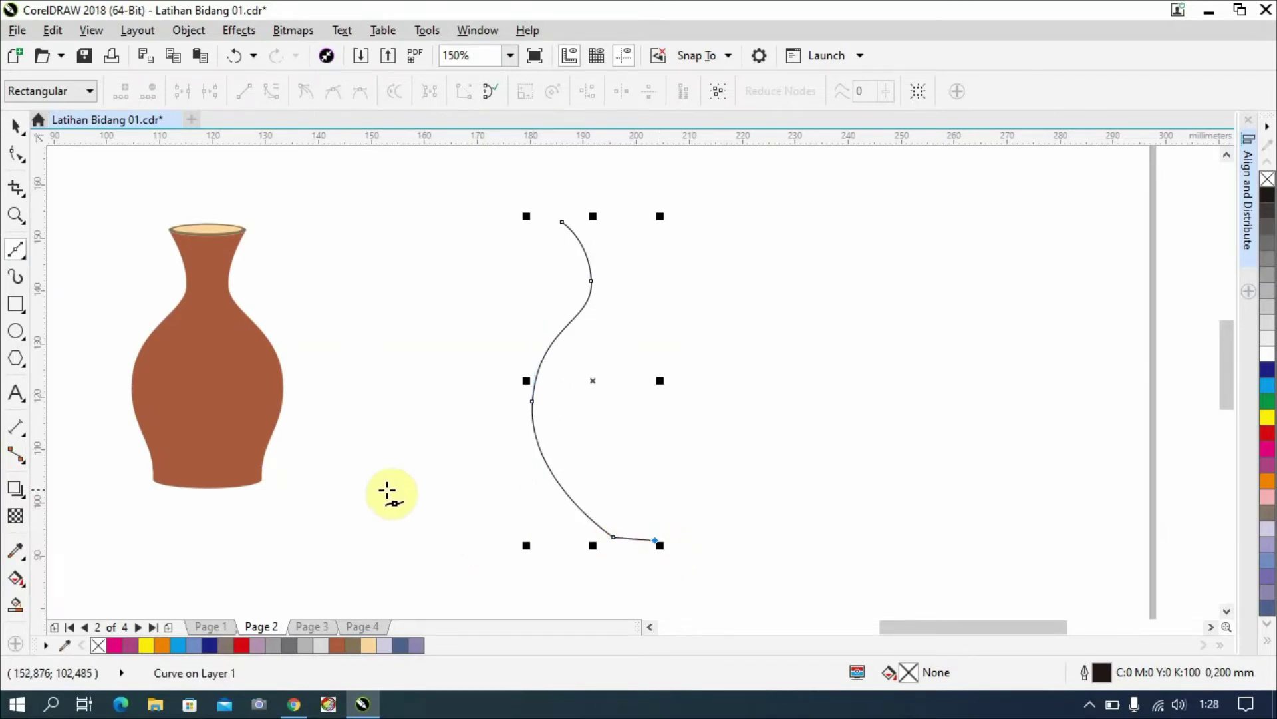
pyautogui.hotkey('ctrl', 'z')
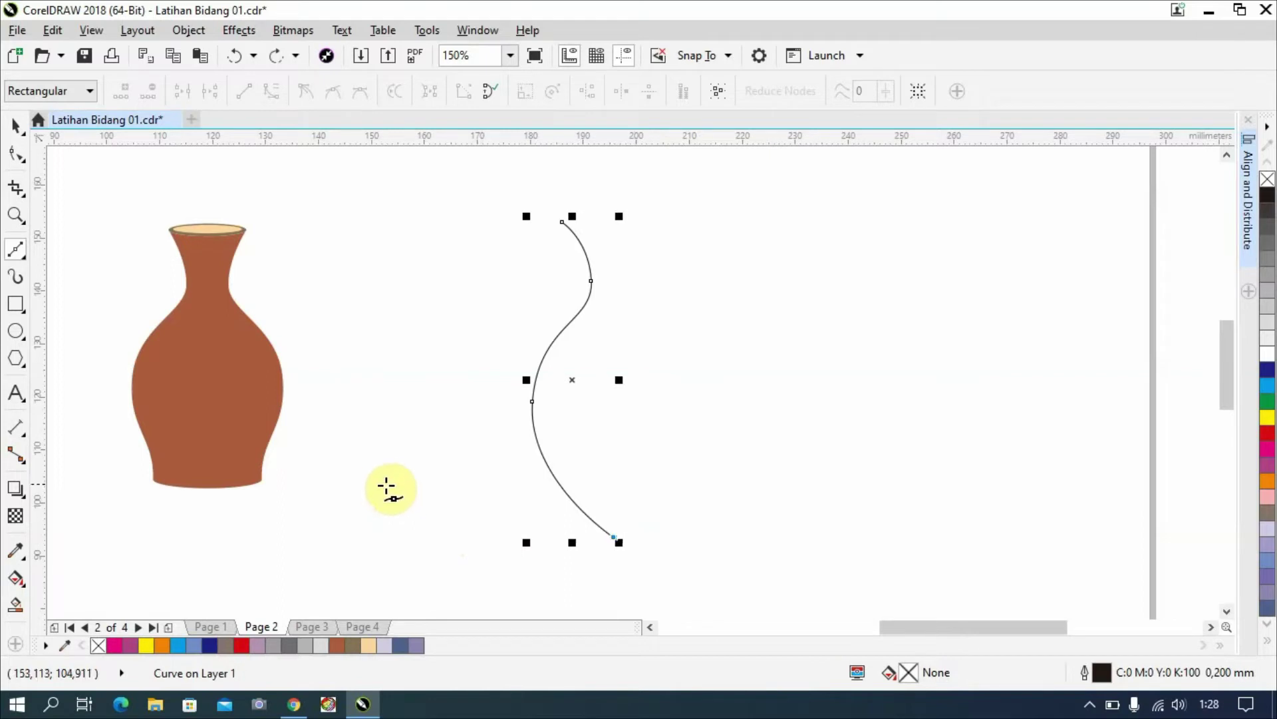
pyautogui.click(656, 539)
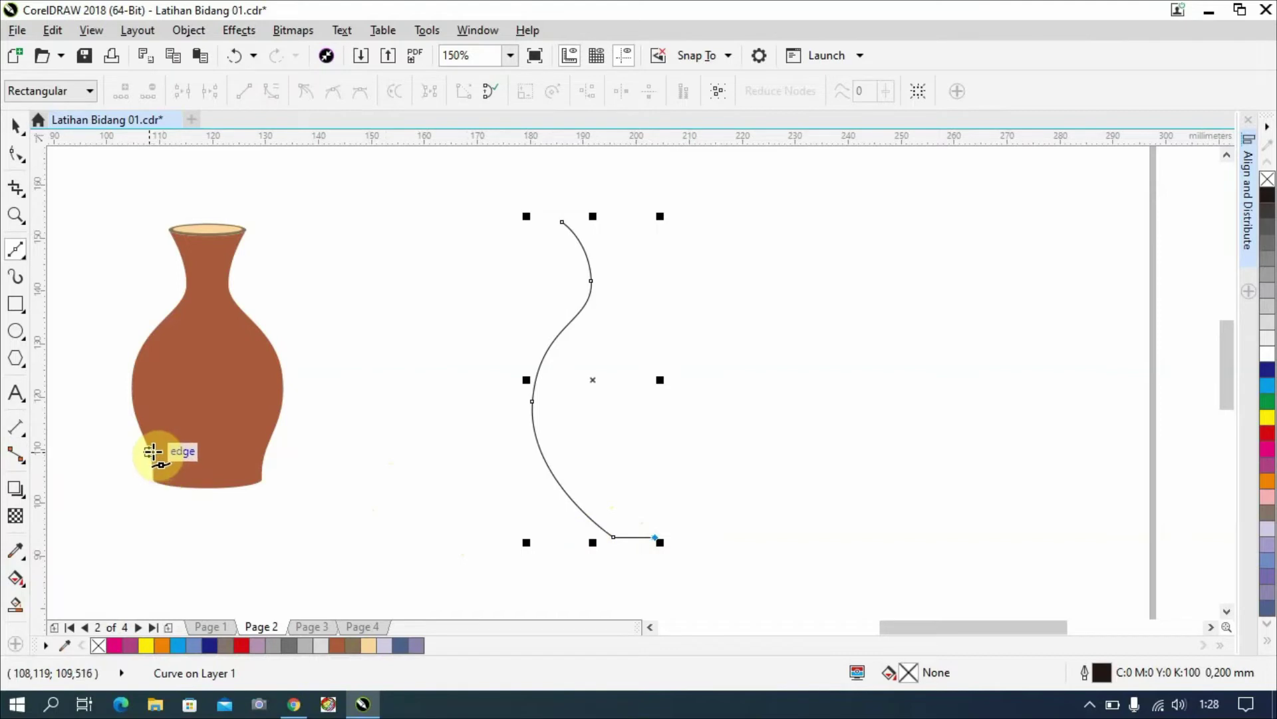
# Make the base corner node a cusp and aim its curve handle steeply upward so the belly narrows into the base.
pyautogui.click(20, 159)
pyautogui.click(69, 151)
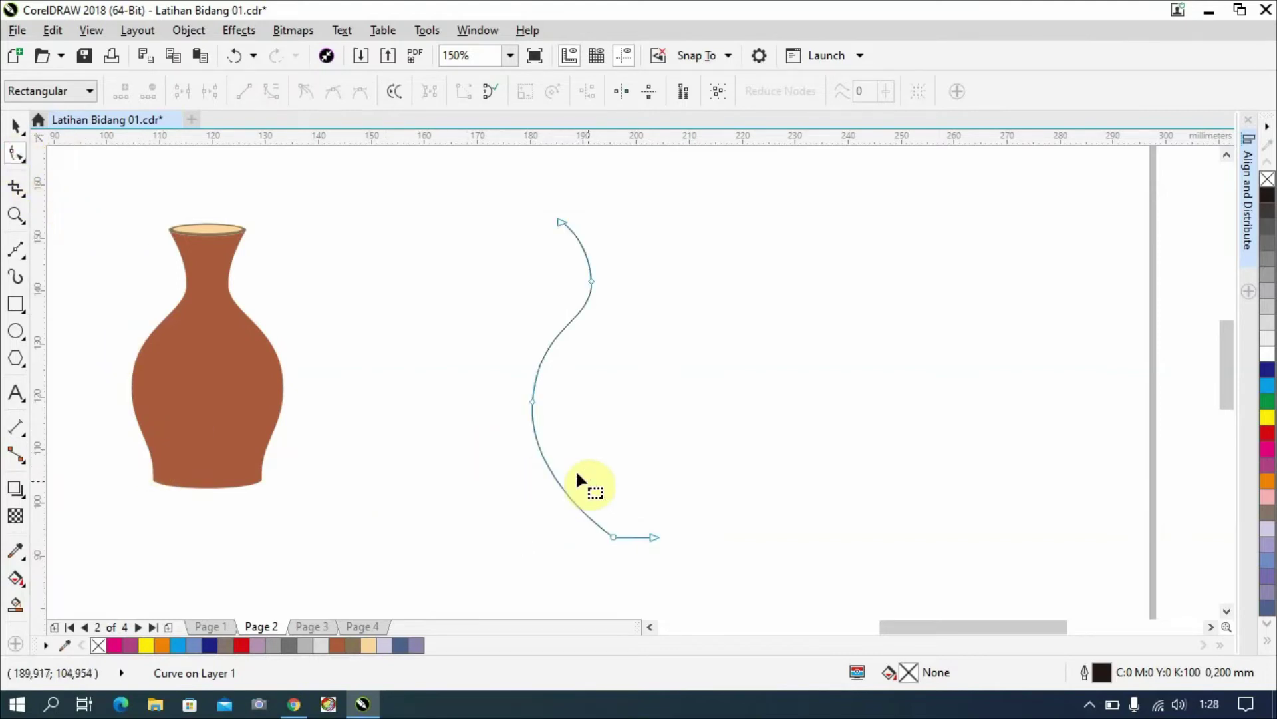
pyautogui.moveTo(634, 505); pyautogui.dragTo(635, 507)
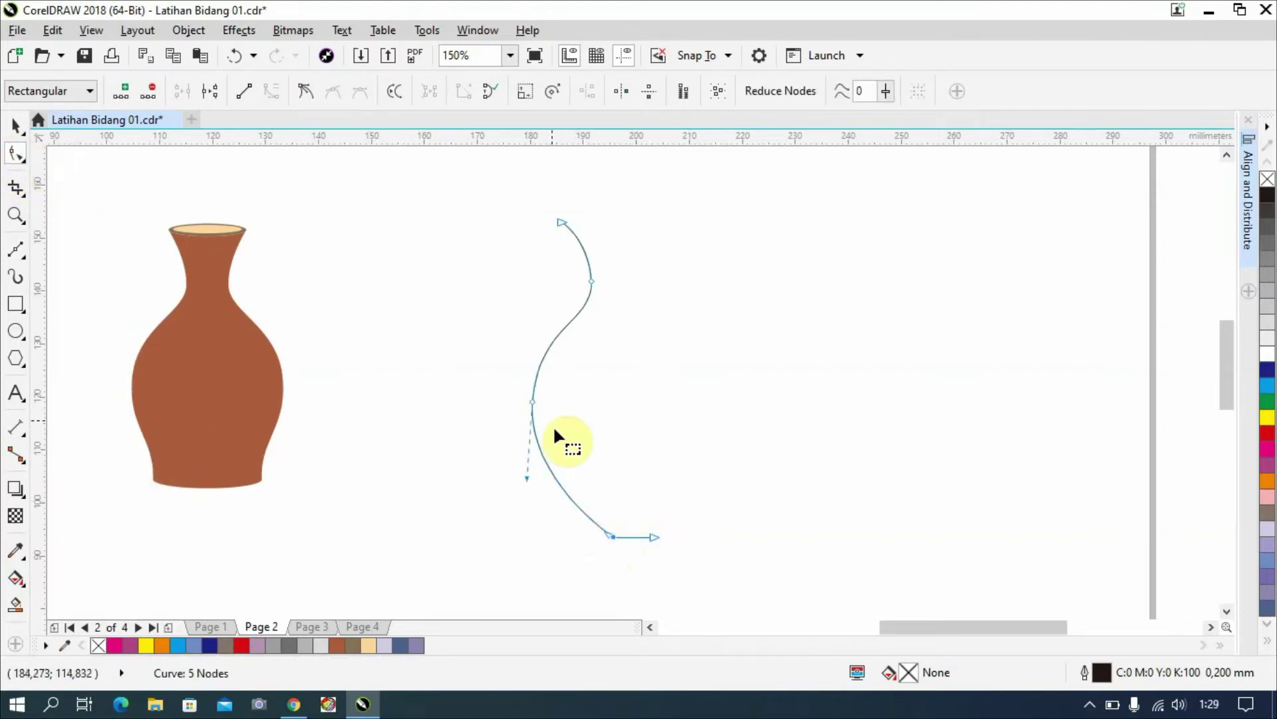
pyautogui.moveTo(606, 533); pyautogui.dragTo(569, 526)
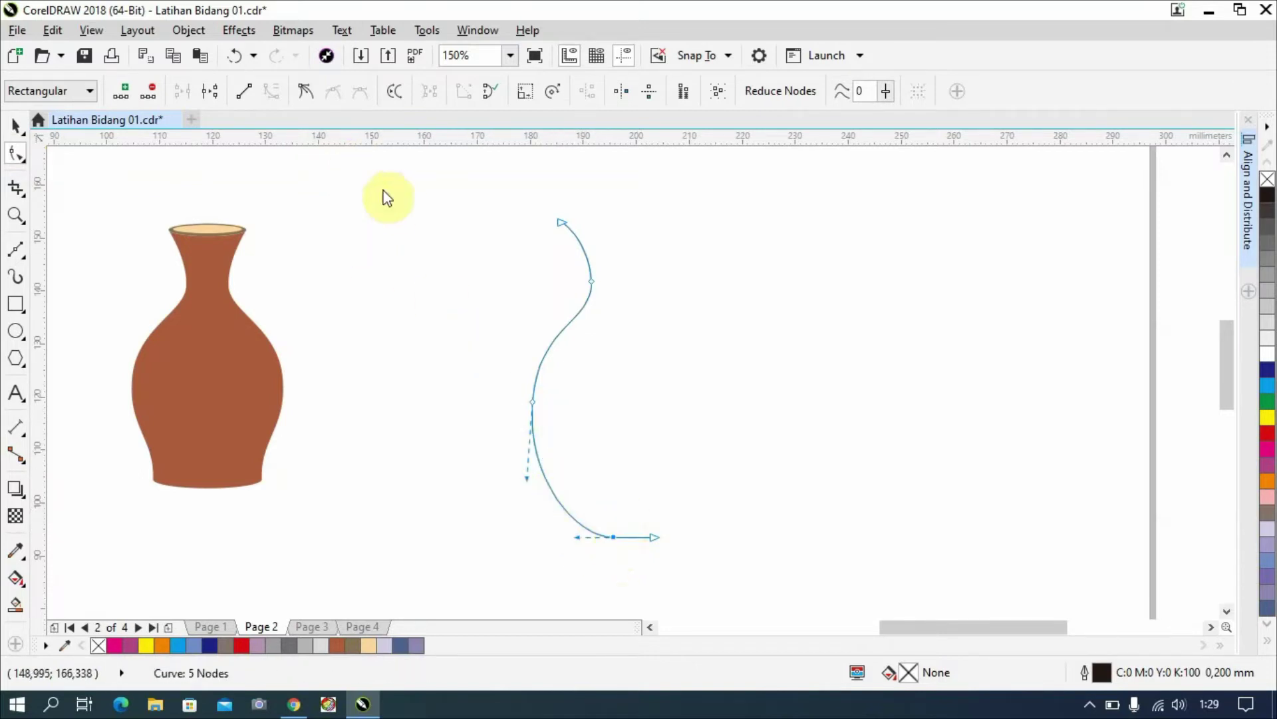
pyautogui.click(305, 93)
pyautogui.click(558, 499)
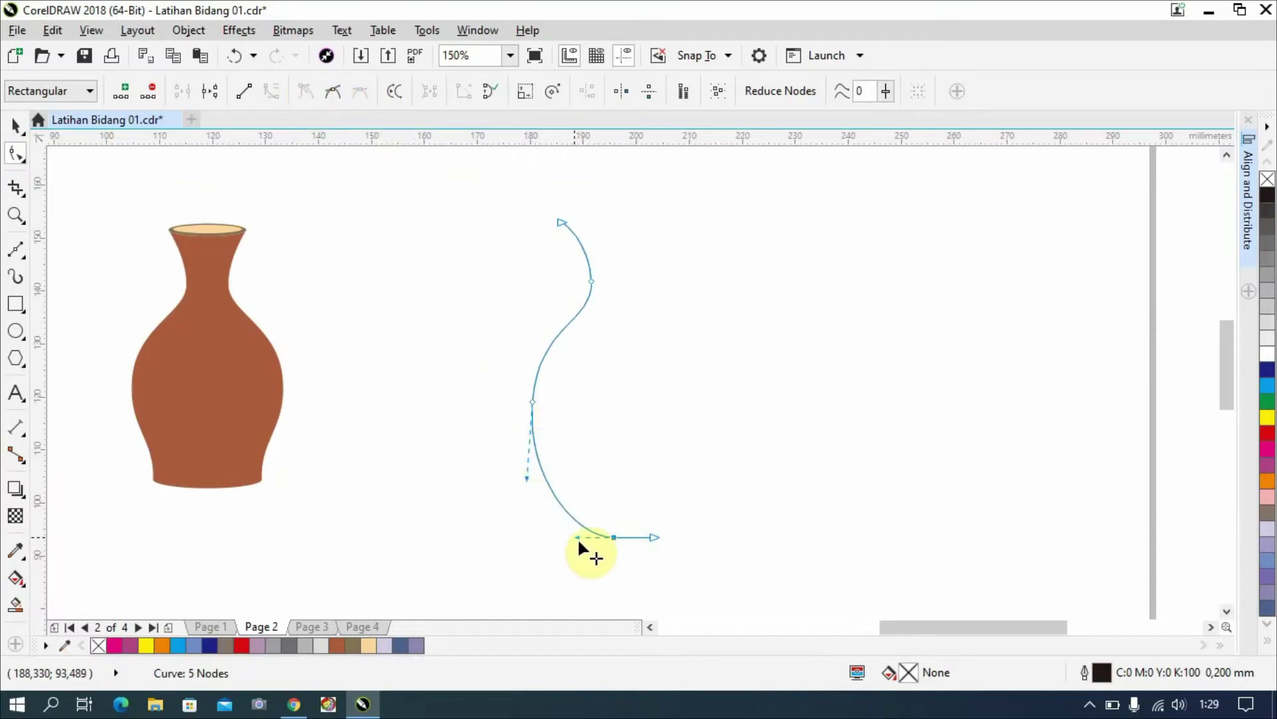
pyautogui.moveTo(578, 542); pyautogui.dragTo(604, 496)
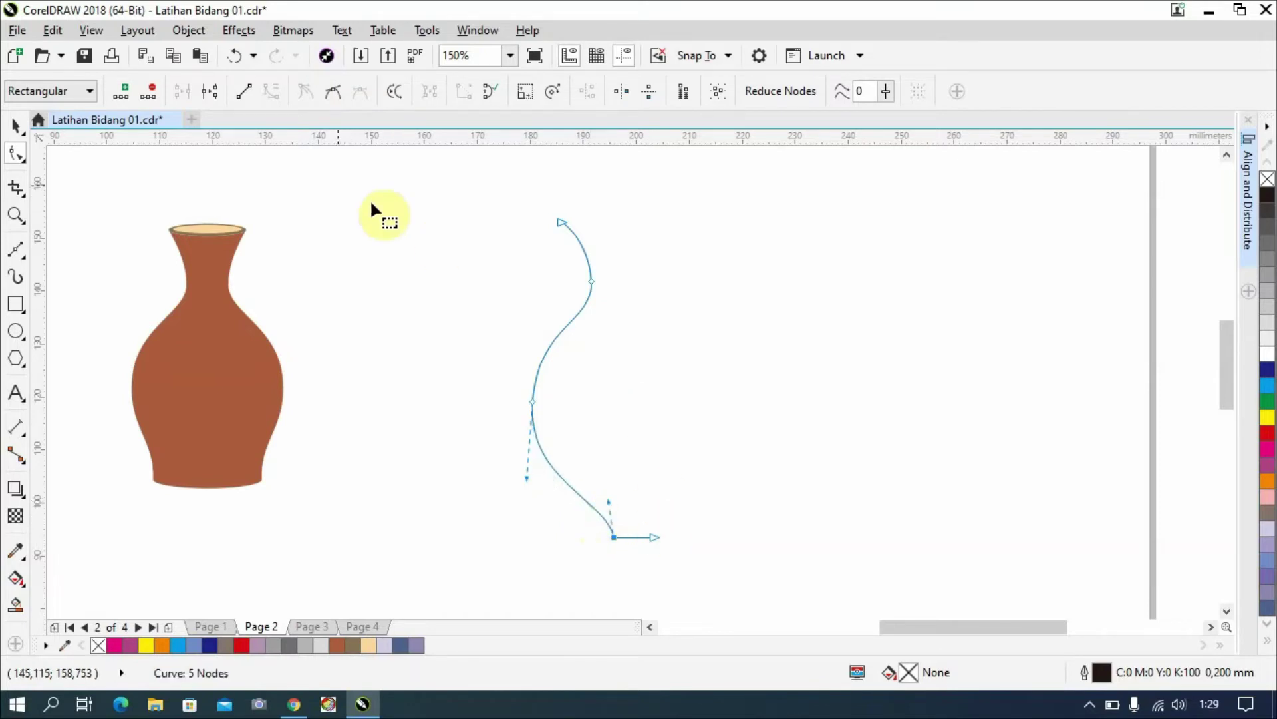
# Try a horizontally mirrored copy of the half profile to preview the full vase, and delete the copy.
pyautogui.click(16, 125)
pyautogui.click(507, 274)
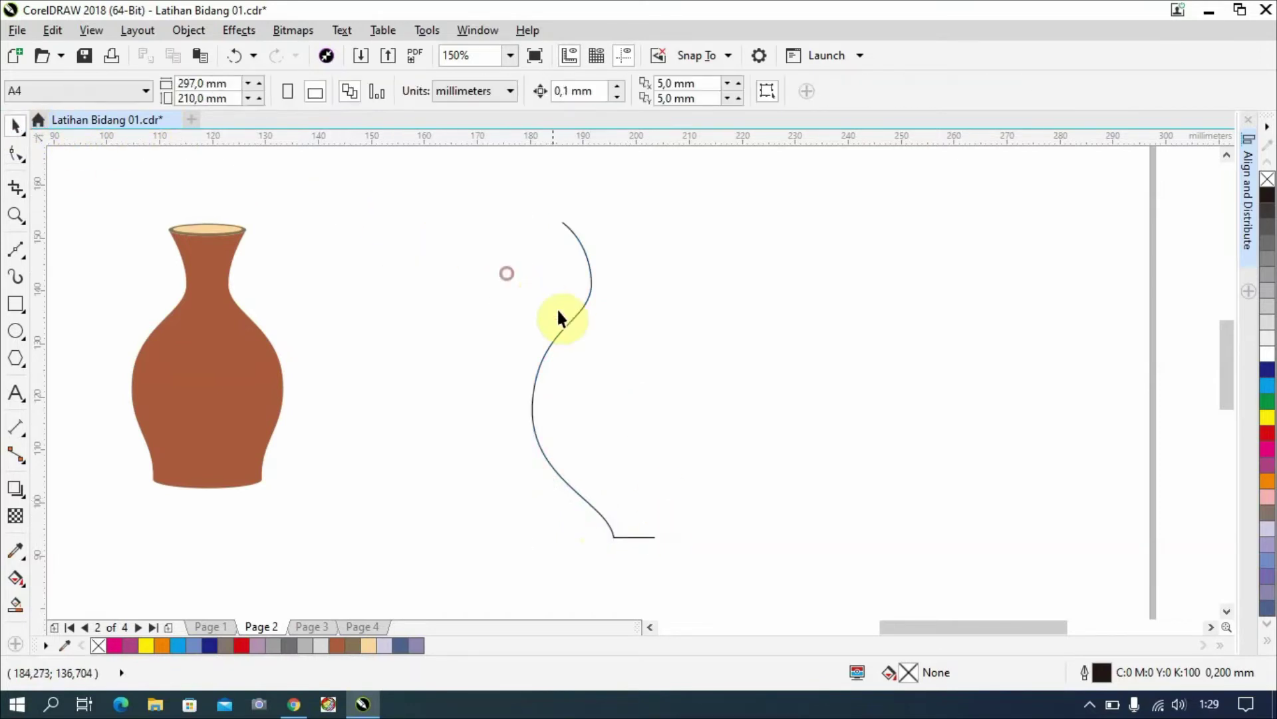
pyautogui.click(589, 293)
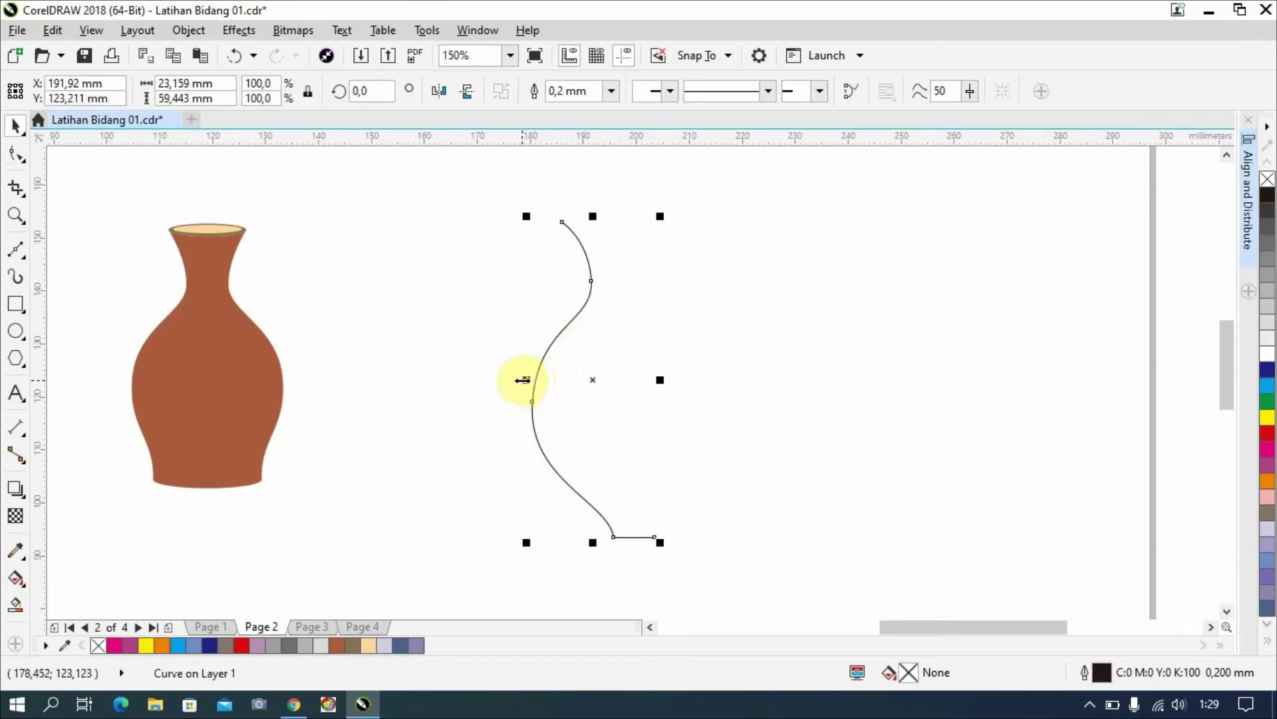
pyautogui.moveTo(523, 380); pyautogui.dragTo(680, 377)
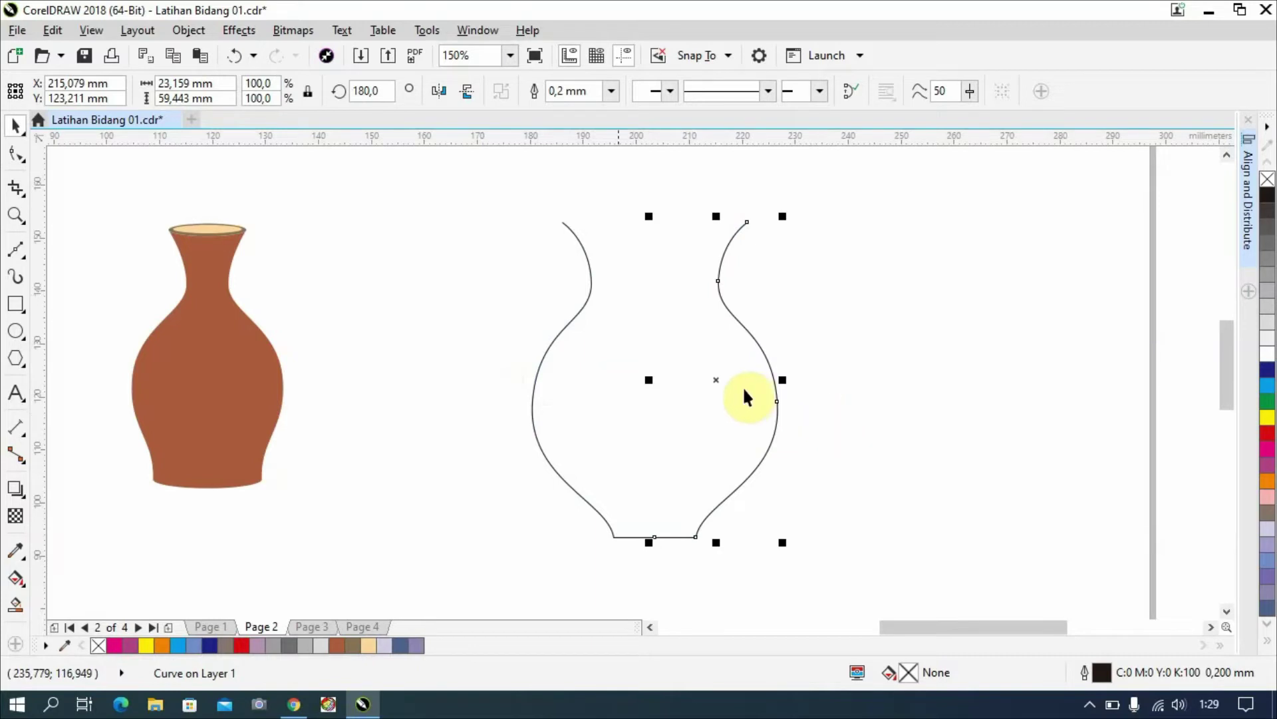
pyautogui.click(776, 318)
pyautogui.click(715, 332)
pyautogui.press('Delete')
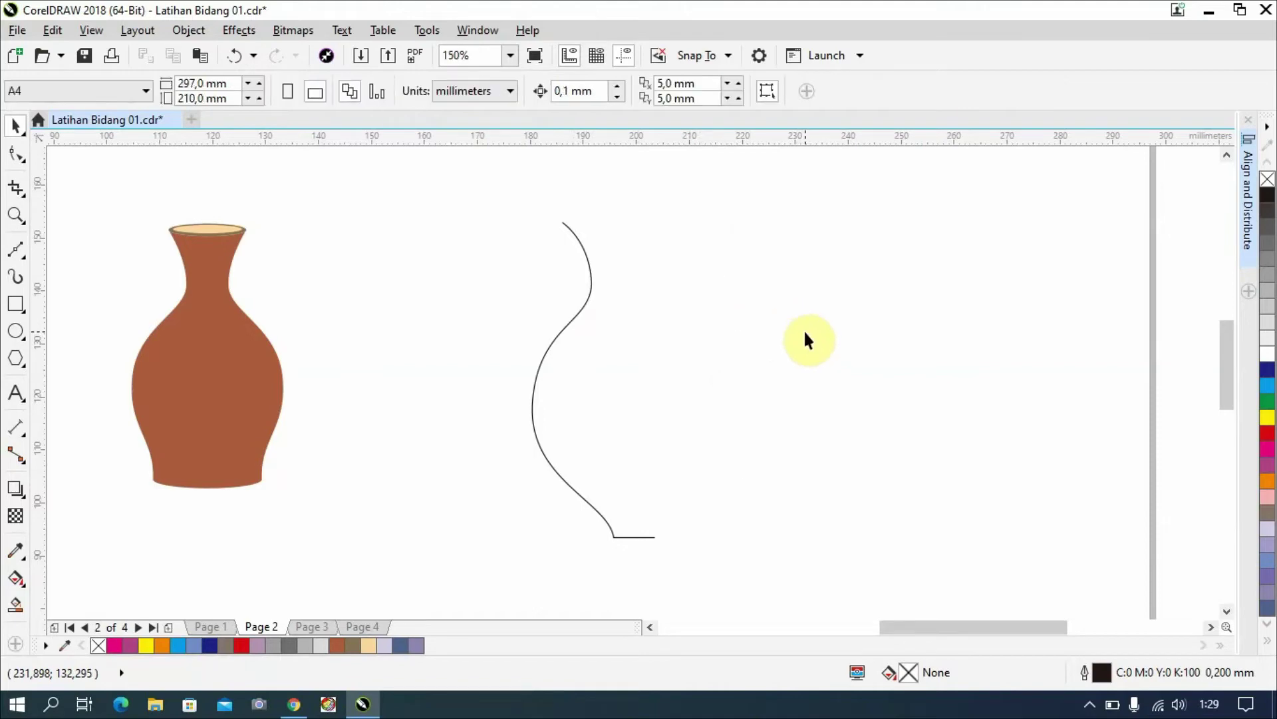
# Skew the half profile horizontally so its base shifts to the left while the top end stays in place.
pyautogui.click(570, 351)
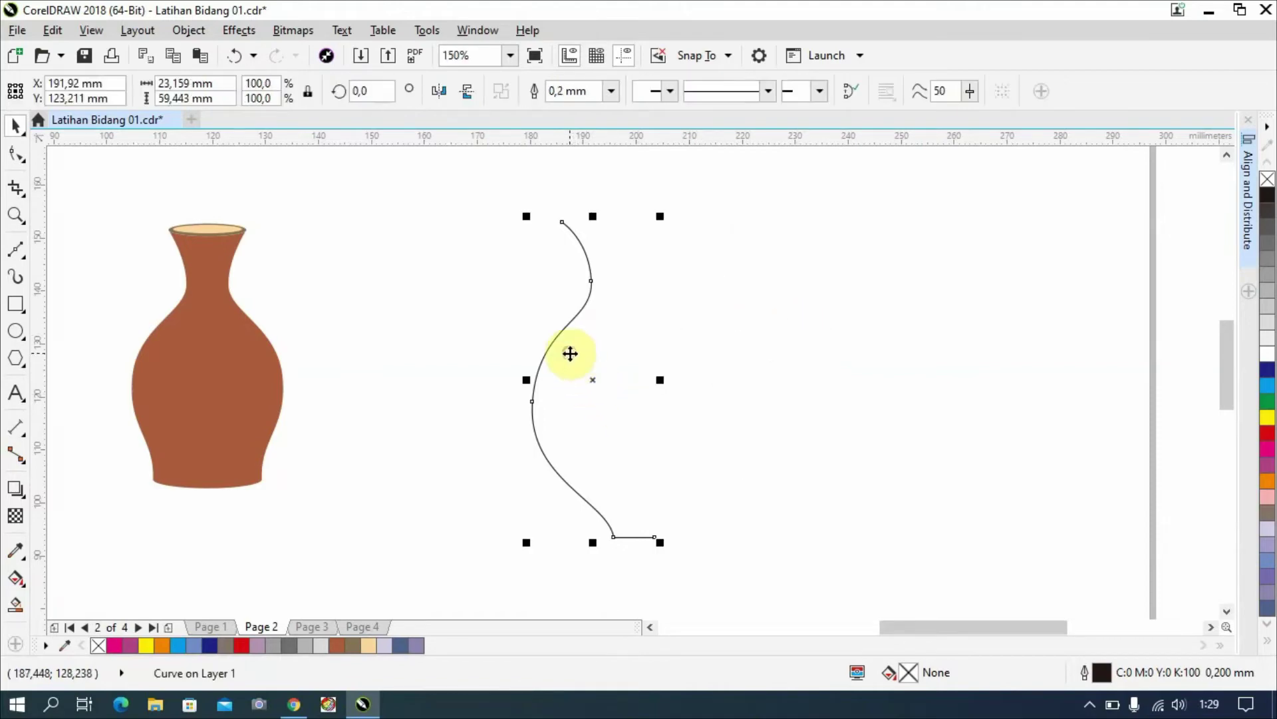
pyautogui.click(555, 392)
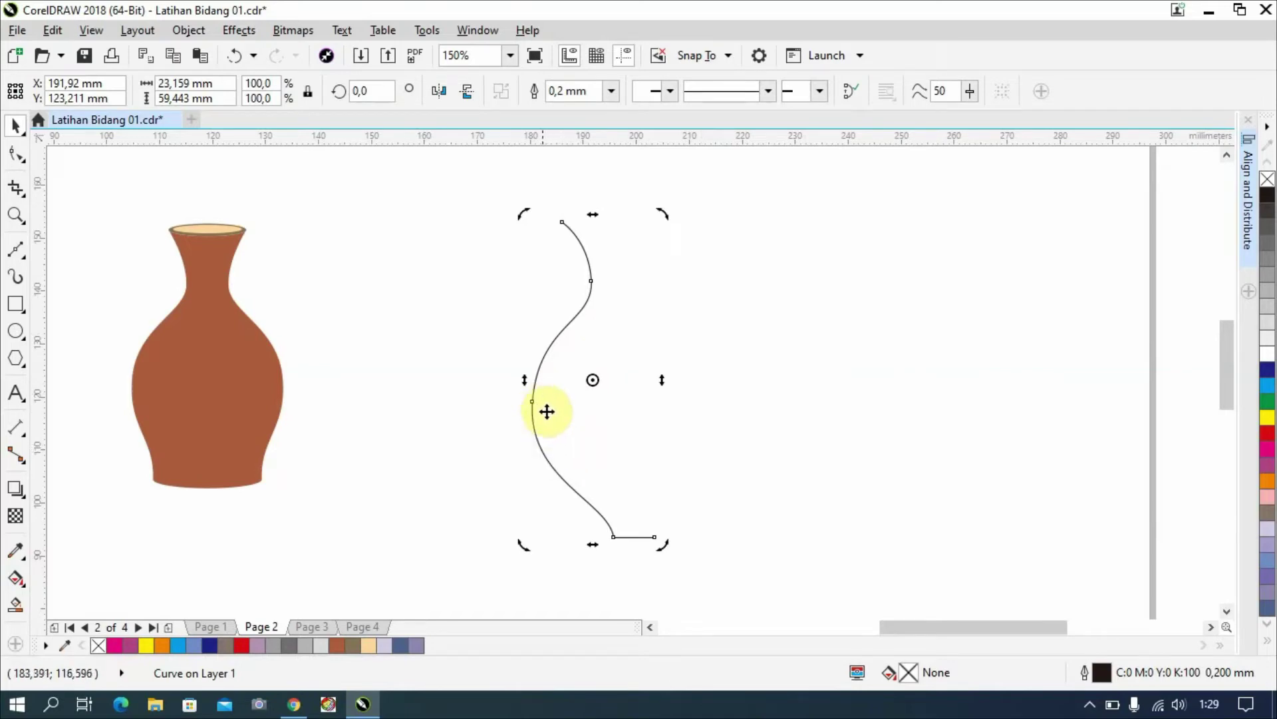
pyautogui.moveTo(597, 545); pyautogui.dragTo(562, 549)
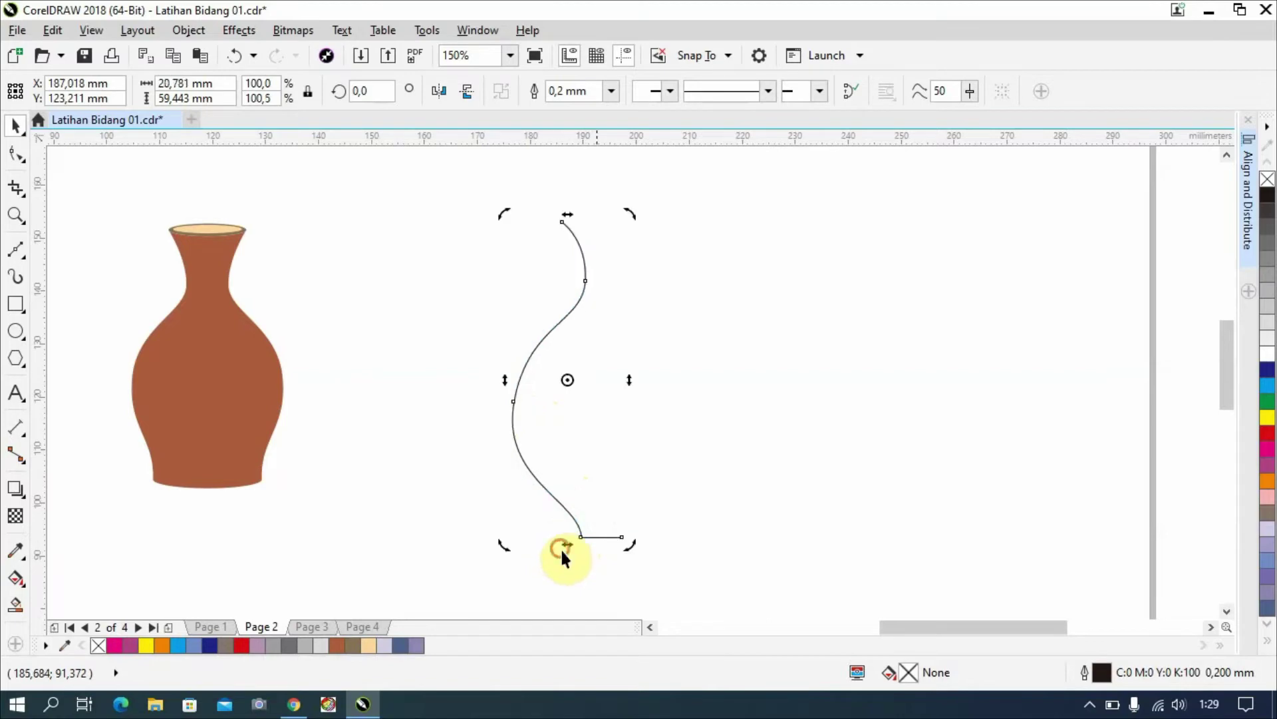
pyautogui.click(448, 334)
# Preview the vase again with a mirrored copy of the skewed half profile, and delete that copy.
pyautogui.click(552, 404)
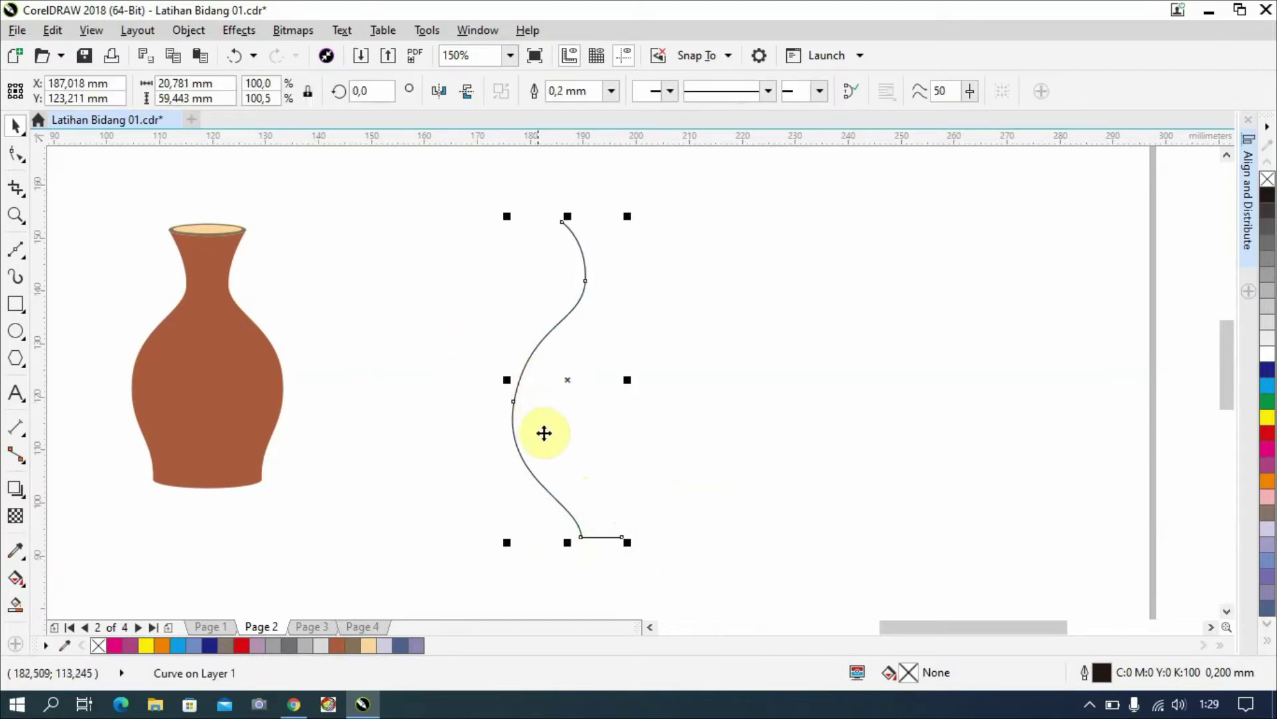
pyautogui.moveTo(508, 378); pyautogui.dragTo(638, 378)
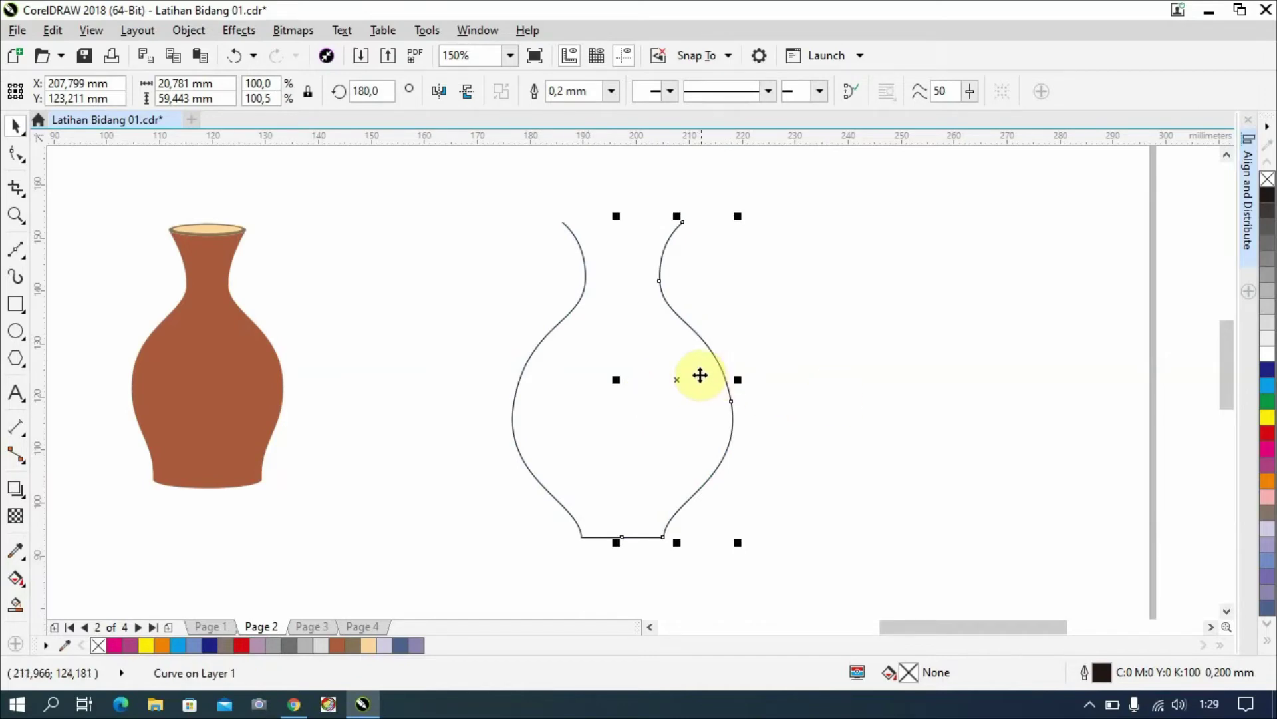
pyautogui.press('Delete')
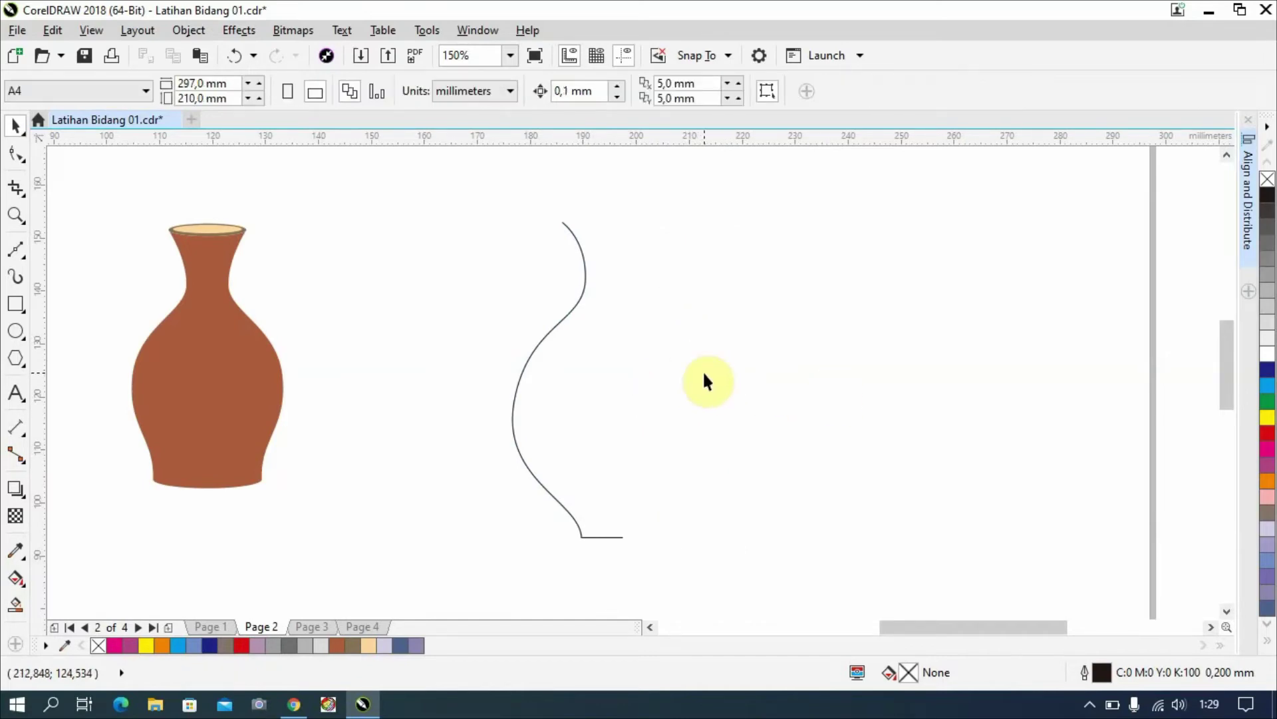
# Skew the half profile horizontally so its upper end shifts to the right and narrows the neck.
pyautogui.click(566, 366)
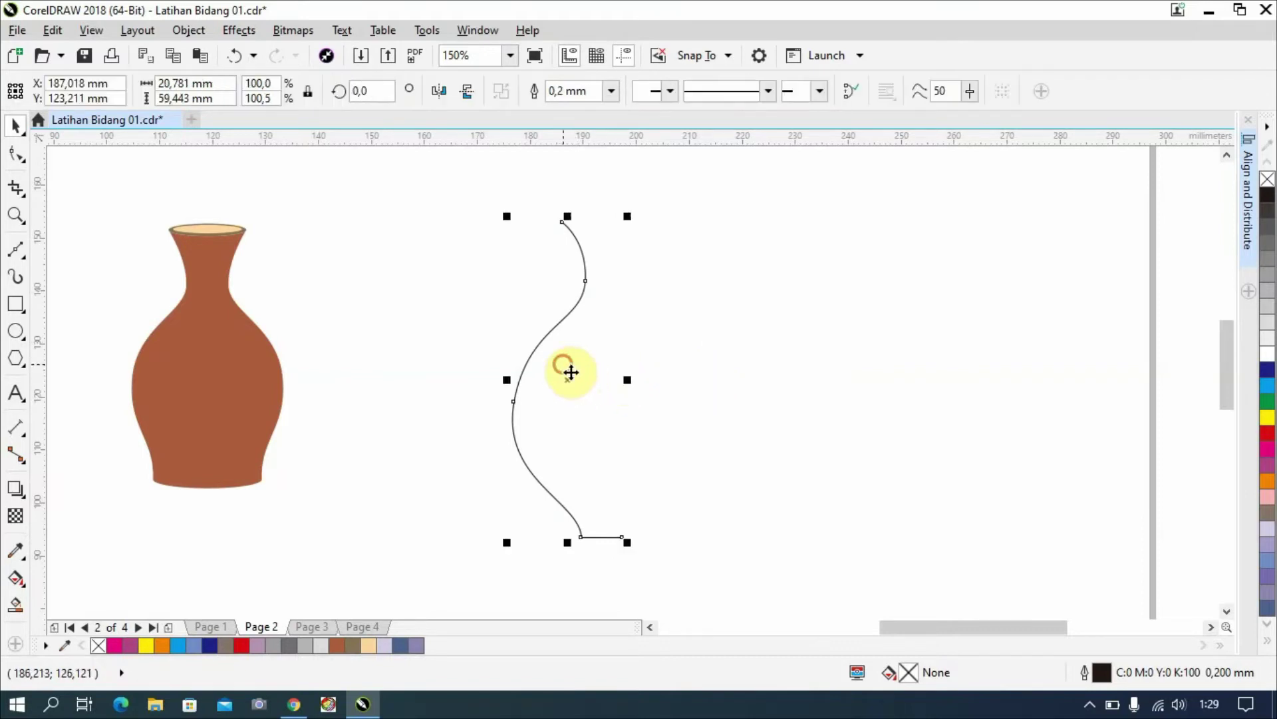
pyautogui.click(570, 345)
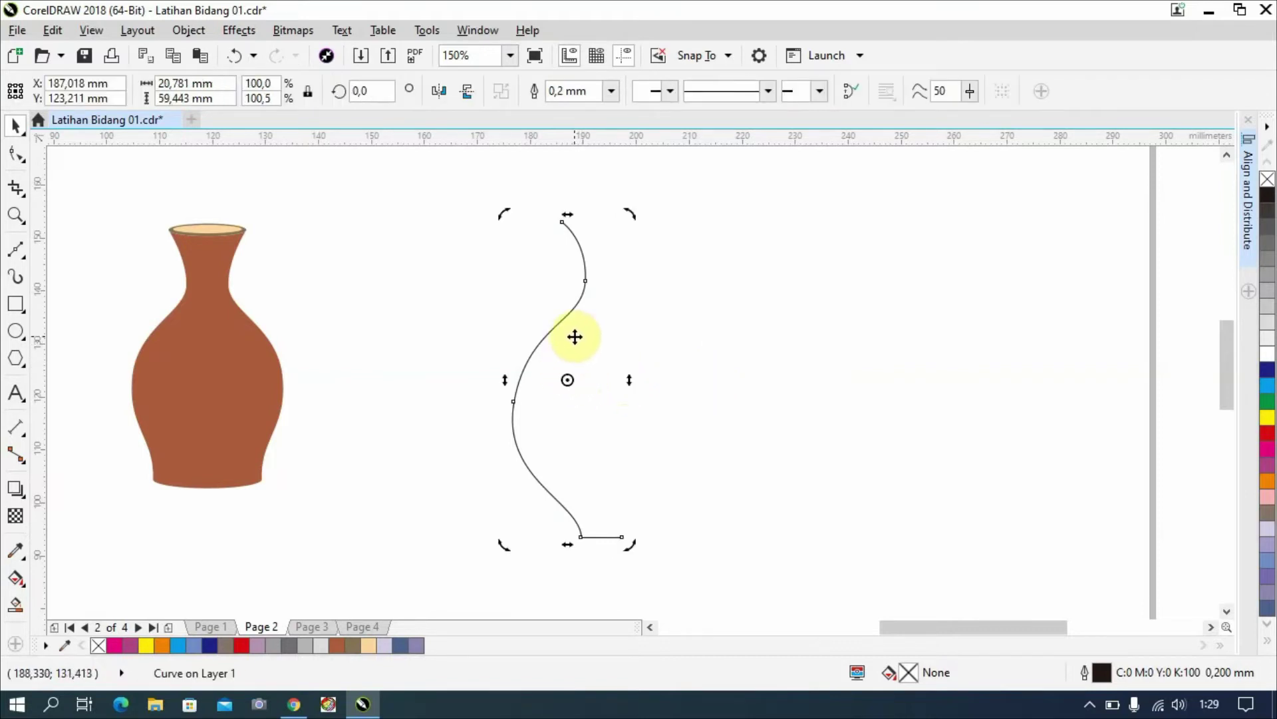
pyautogui.moveTo(569, 216); pyautogui.dragTo(578, 214)
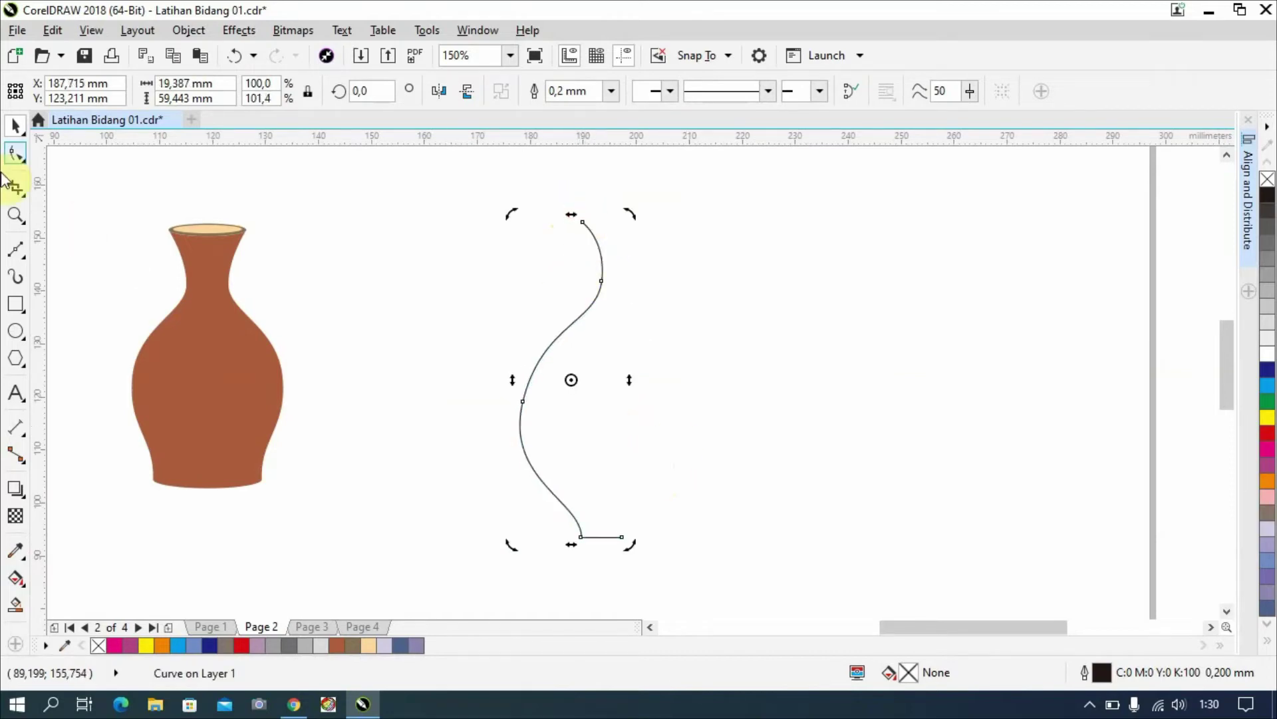
pyautogui.click(336, 248)
# Create a horizontally mirrored copy of the half profile that meets it at the centre of the vase base.
pyautogui.click(539, 397)
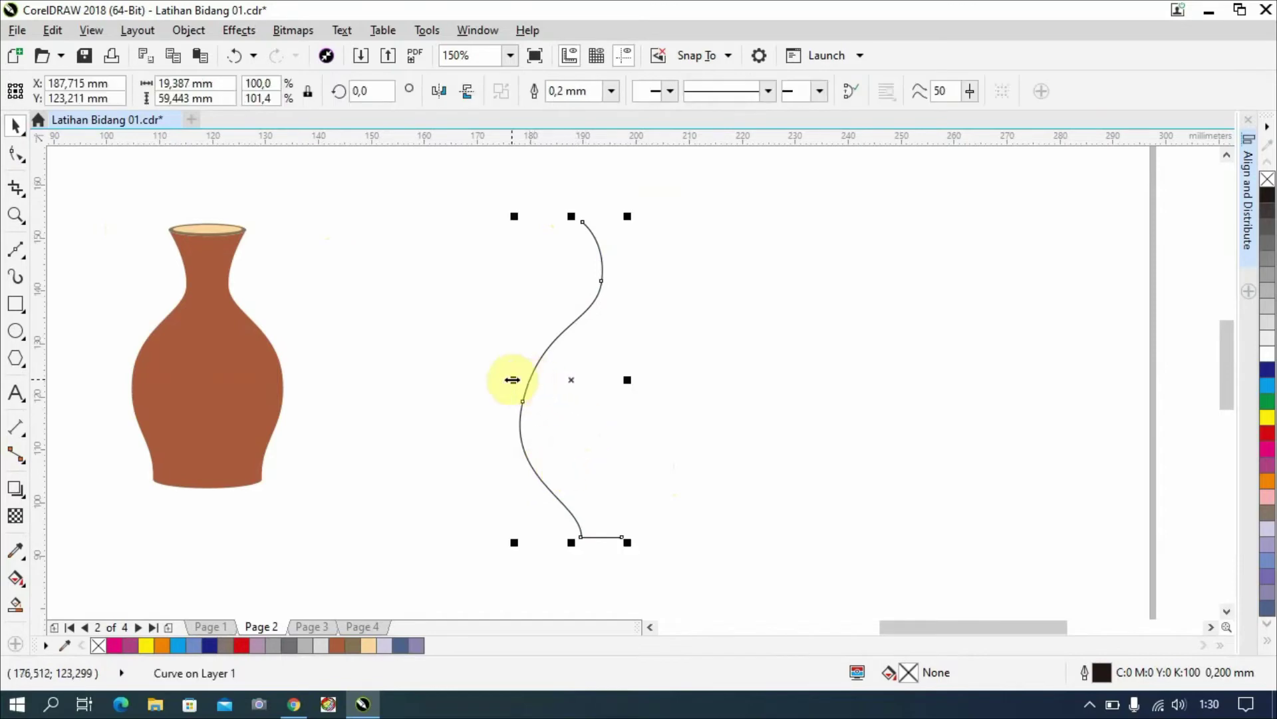
pyautogui.moveTo(513, 379); pyautogui.dragTo(624, 376)
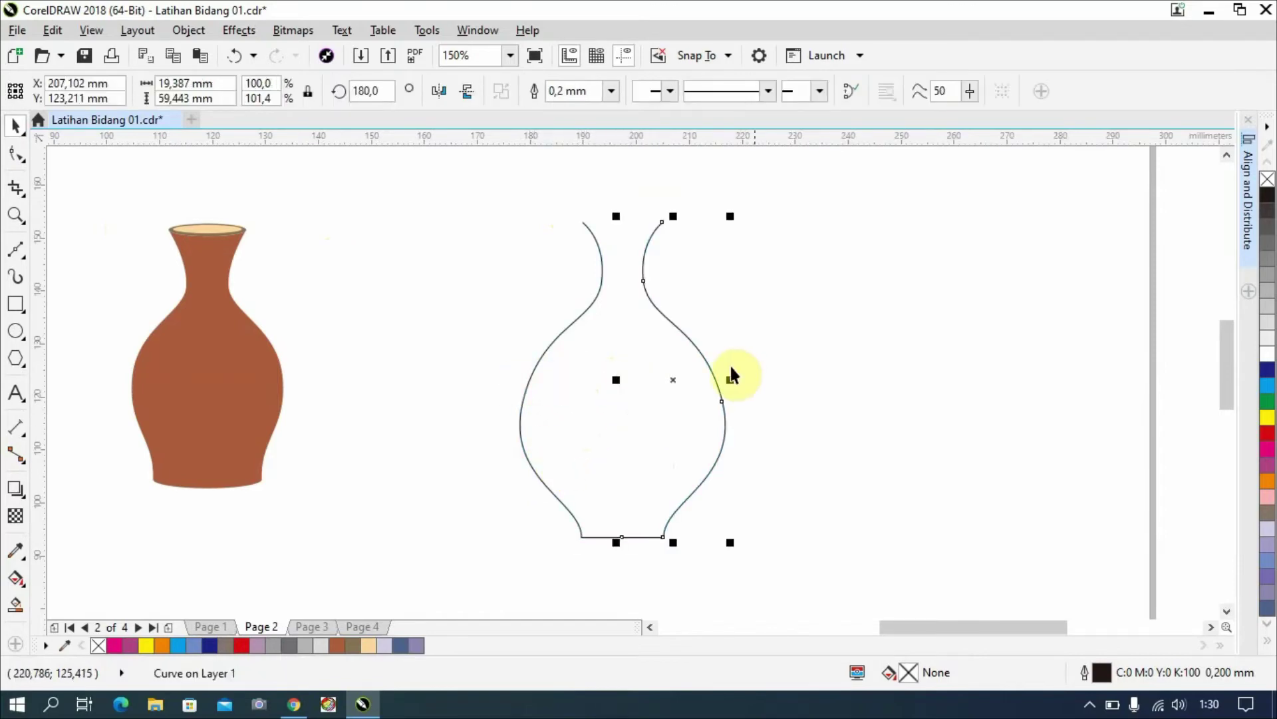
pyautogui.click(773, 358)
# Combine the left and right vase halves into a single curve object.
pyautogui.click(576, 386)
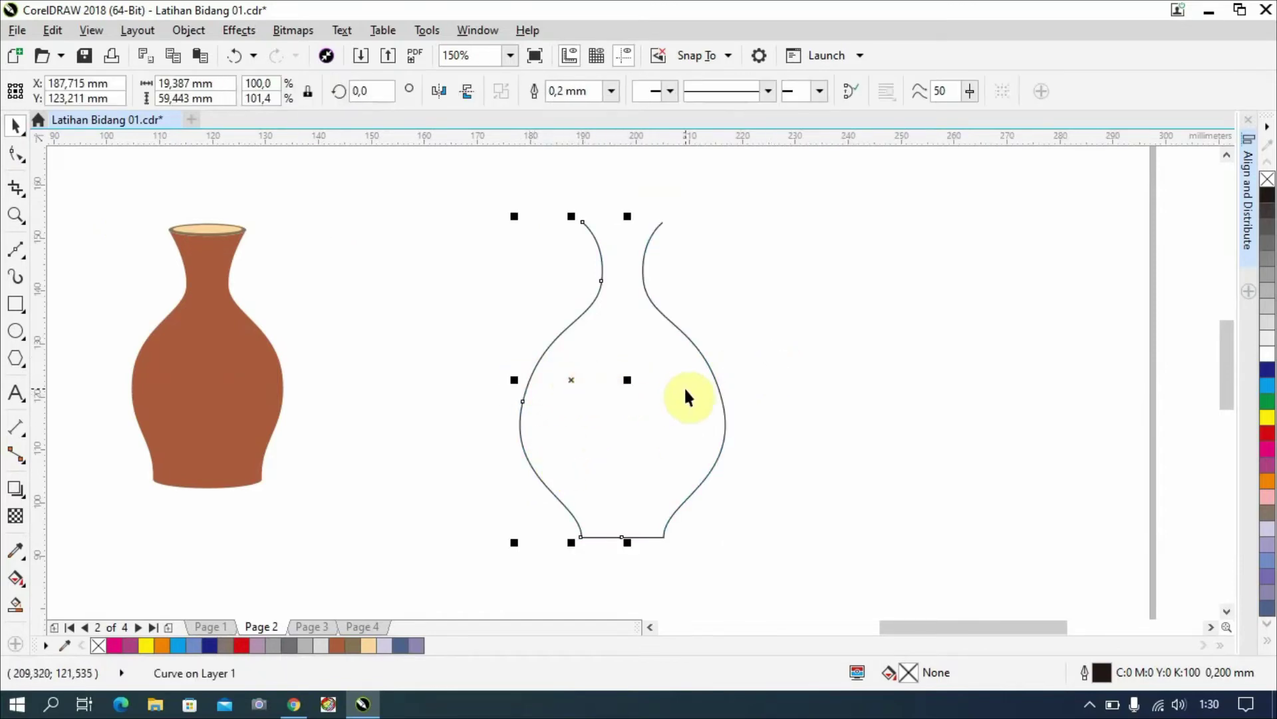
pyautogui.keyDown('shift'); pyautogui.click(693, 340); pyautogui.keyUp('shift')
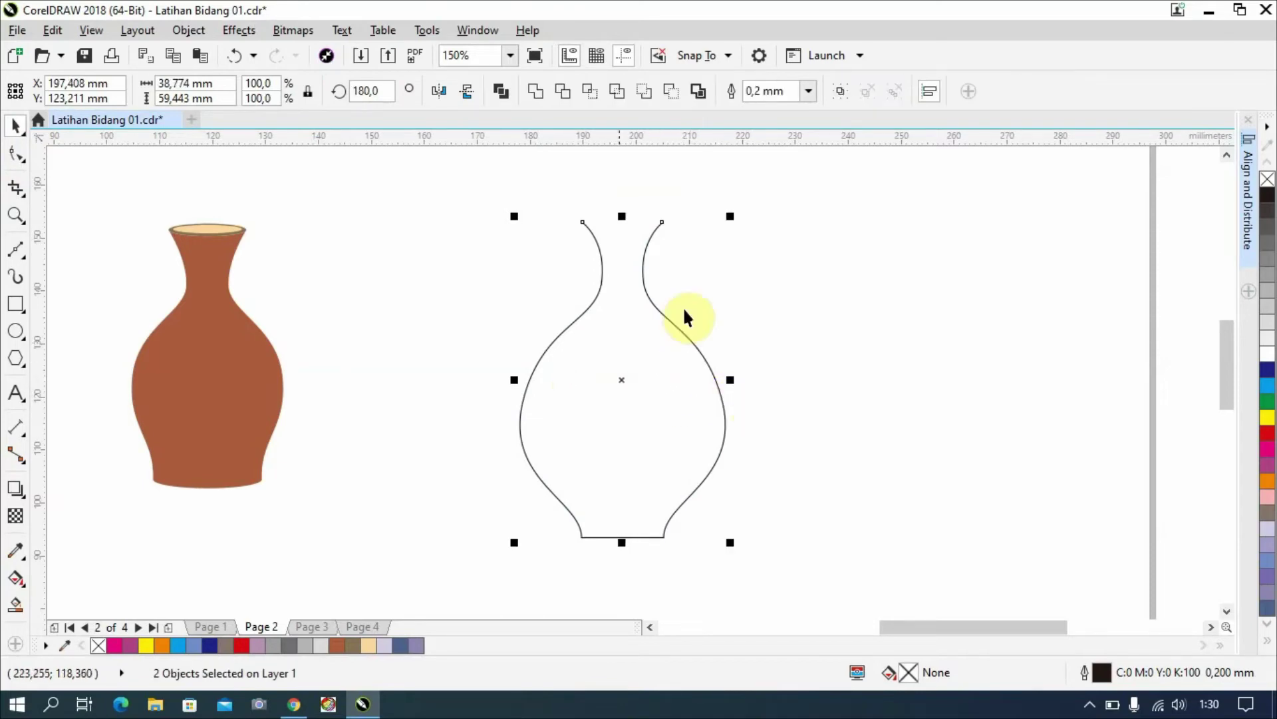
pyautogui.click(503, 93)
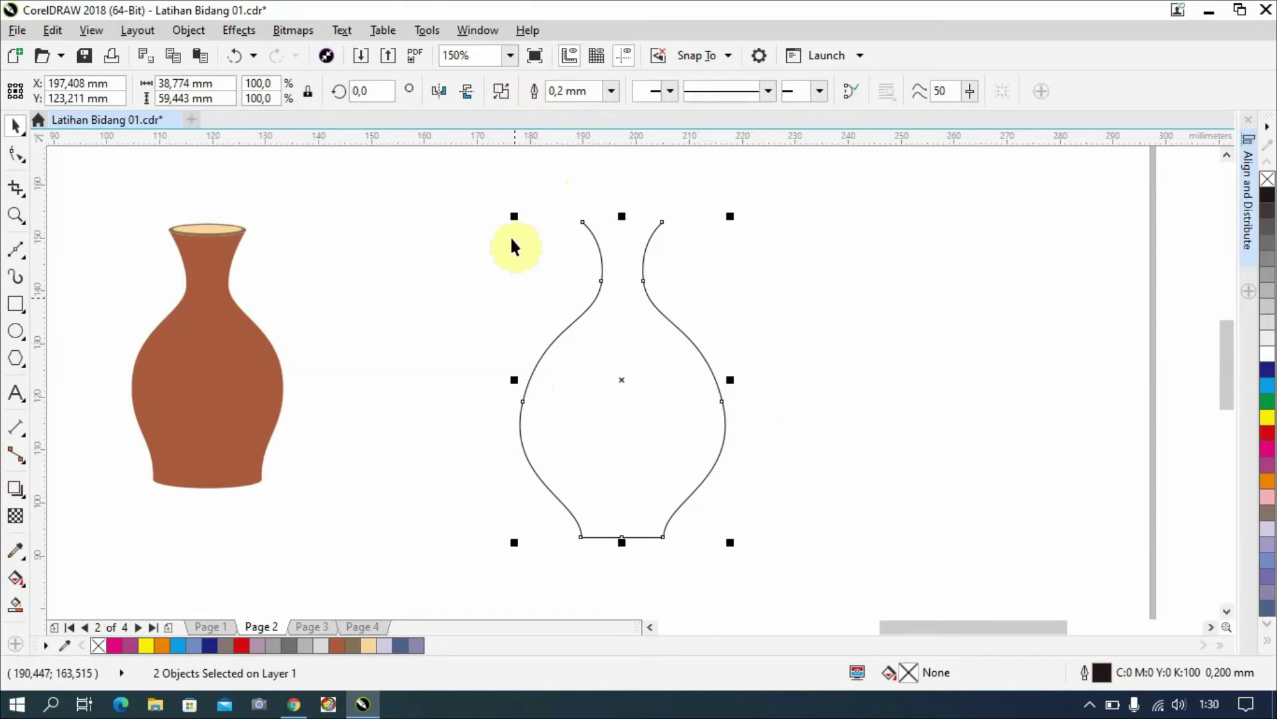
# Join the two overlapping end nodes at the centre of the vase base and close the open mouth with a straight line.
pyautogui.click(14, 156)
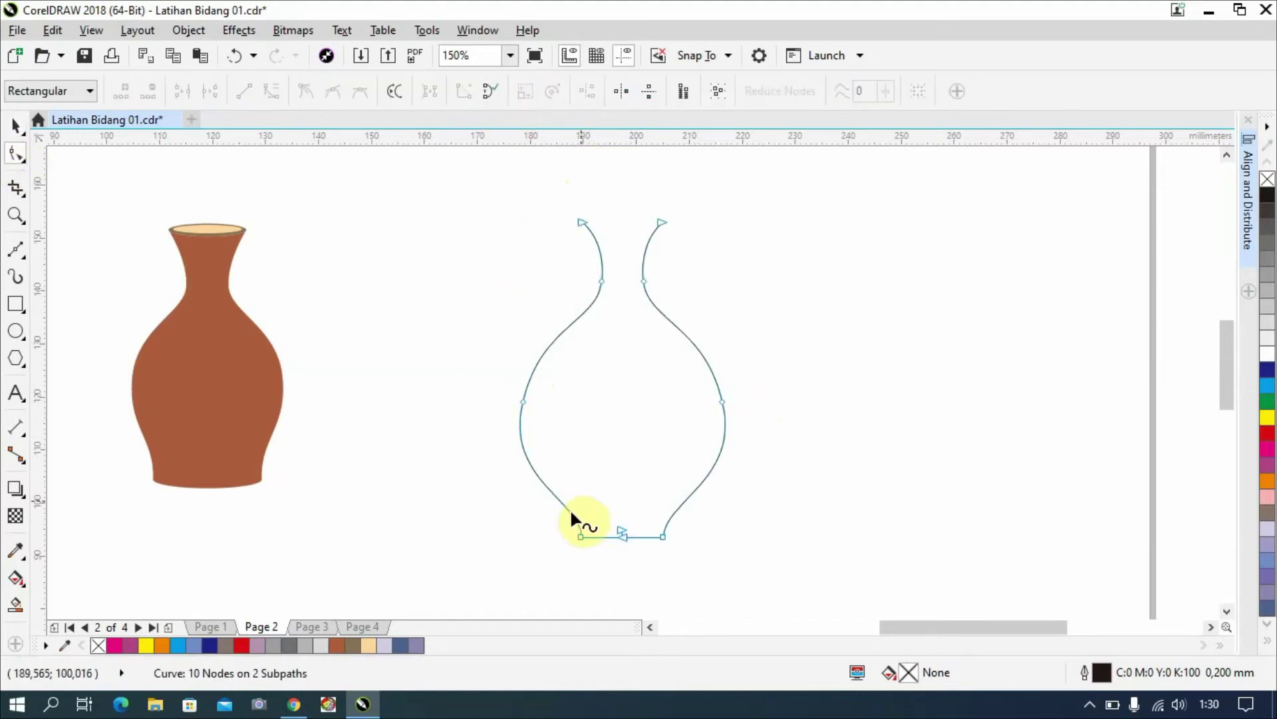
pyautogui.moveTo(621, 543); pyautogui.dragTo(638, 560)
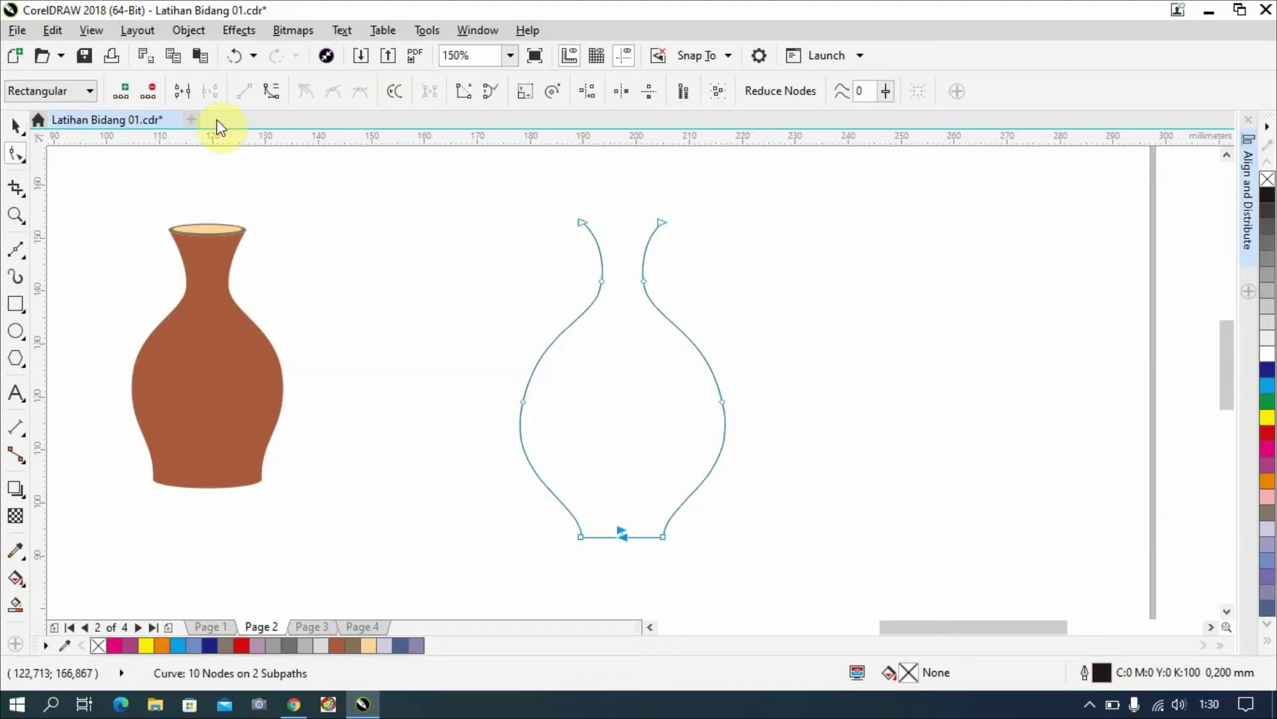
pyautogui.click(182, 91)
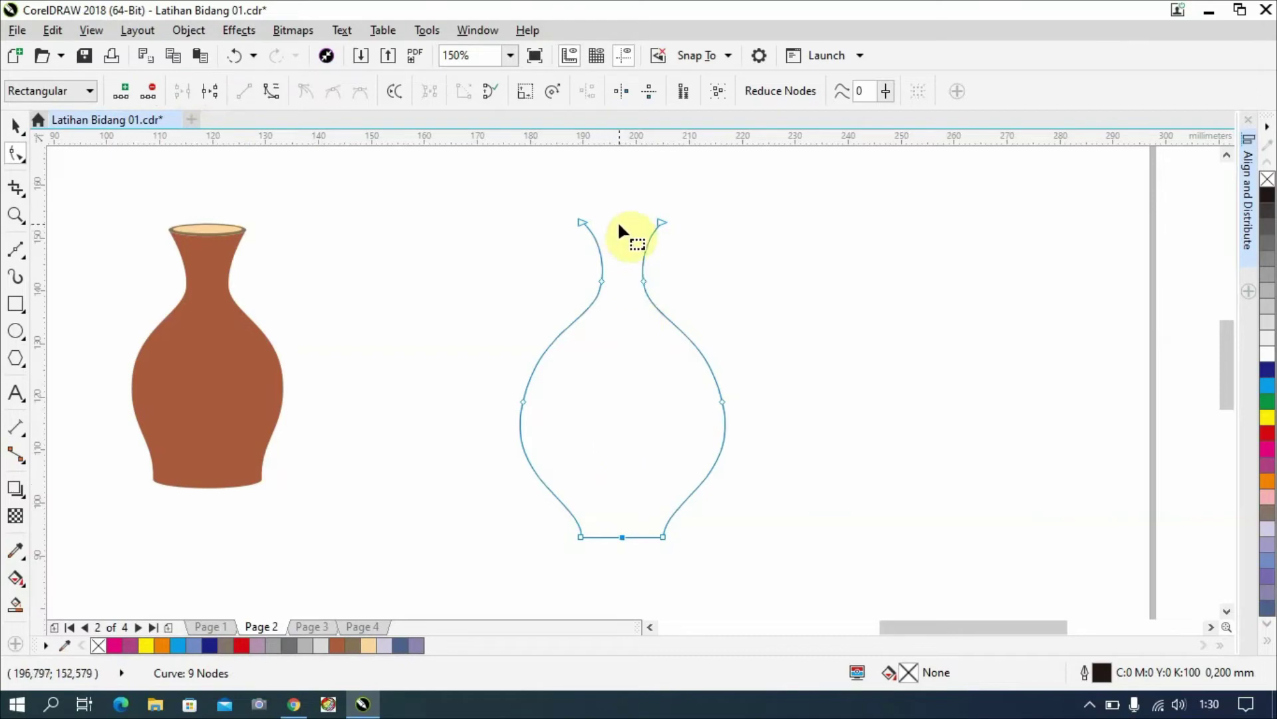
pyautogui.click(488, 89)
pyautogui.click(16, 124)
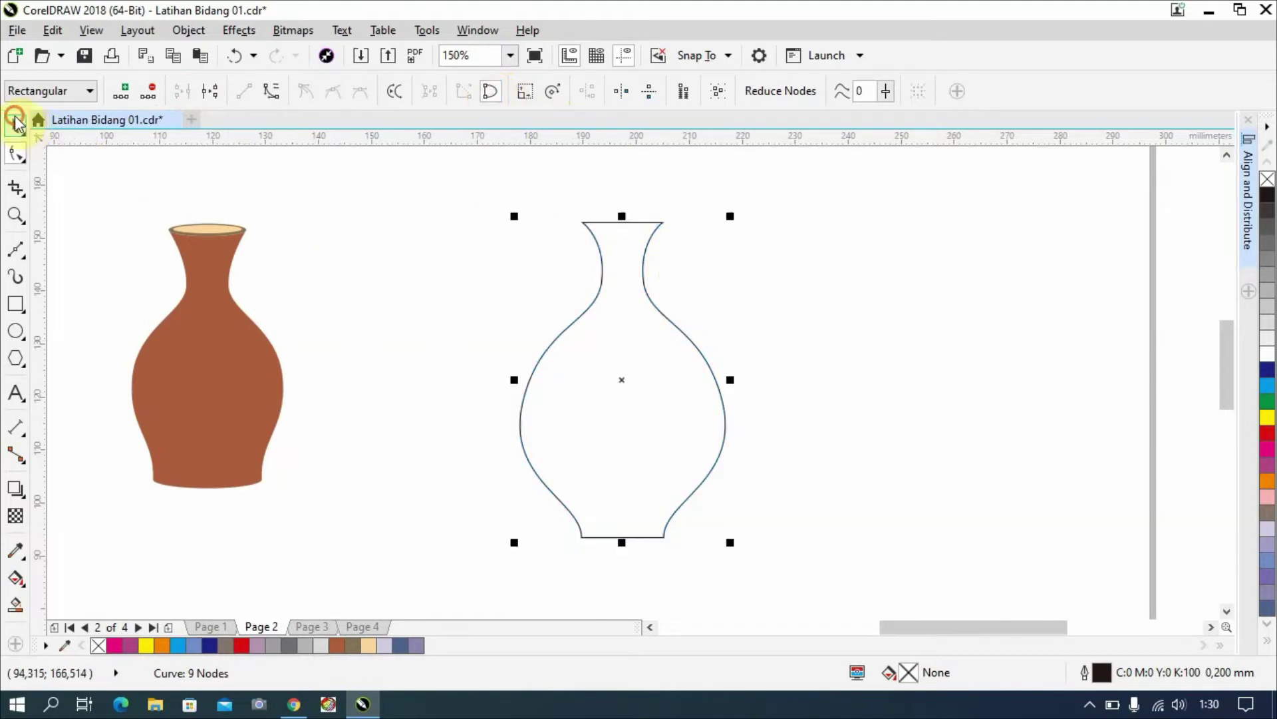
pyautogui.click(435, 279)
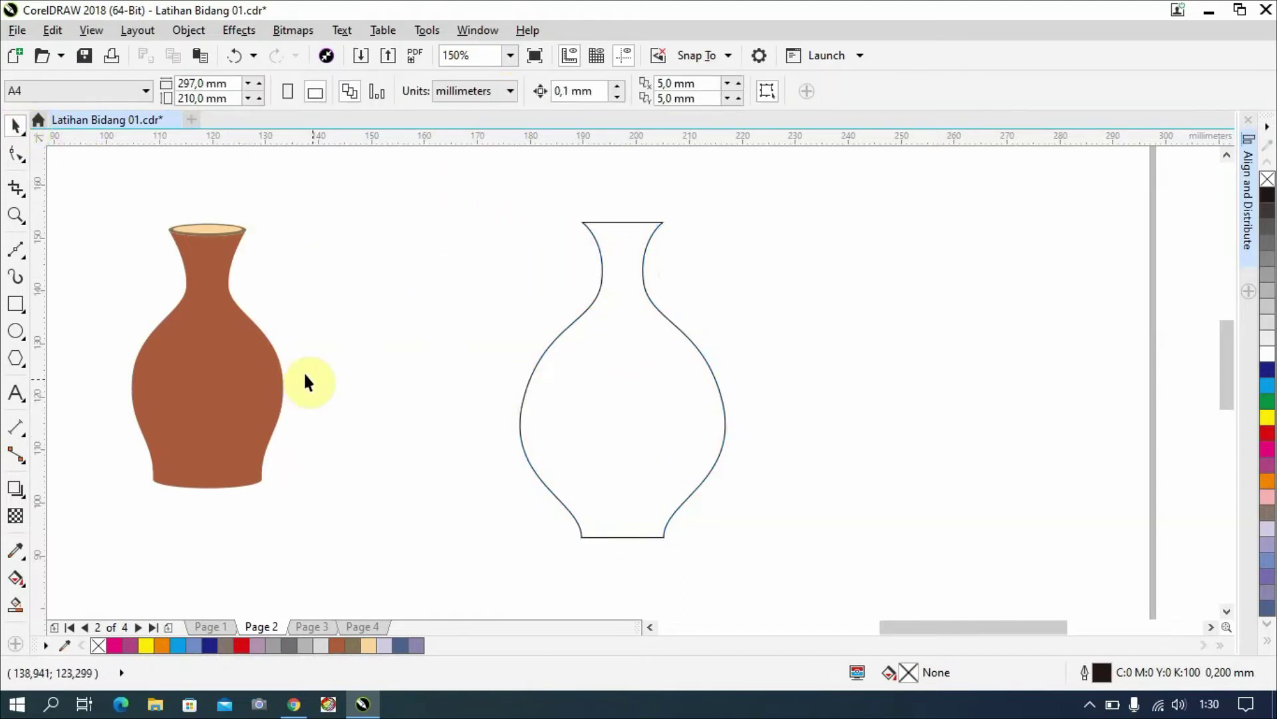
# Draw an ellipse about 16.3 by 6.2 mm over the vase's base and centre it vertically on the base line.
pyautogui.click(16, 331)
pyautogui.moveTo(580, 535); pyautogui.dragTo(623, 557)
pyautogui.click(19, 133)
pyautogui.moveTo(626, 554); pyautogui.dragTo(626, 536)
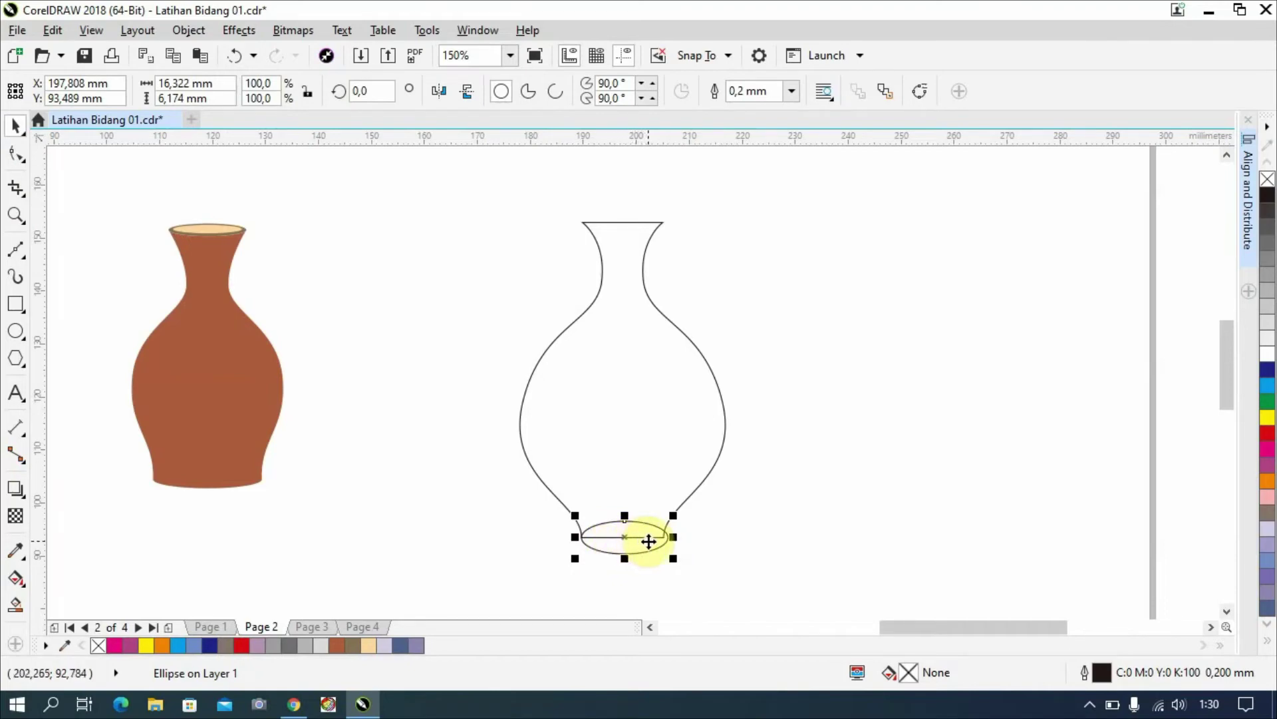
# Narrow the base ellipse to the width of the base line and flatten it, to about 15.5 by 4.8 mm.
pyautogui.scroll(3, 648, 541)
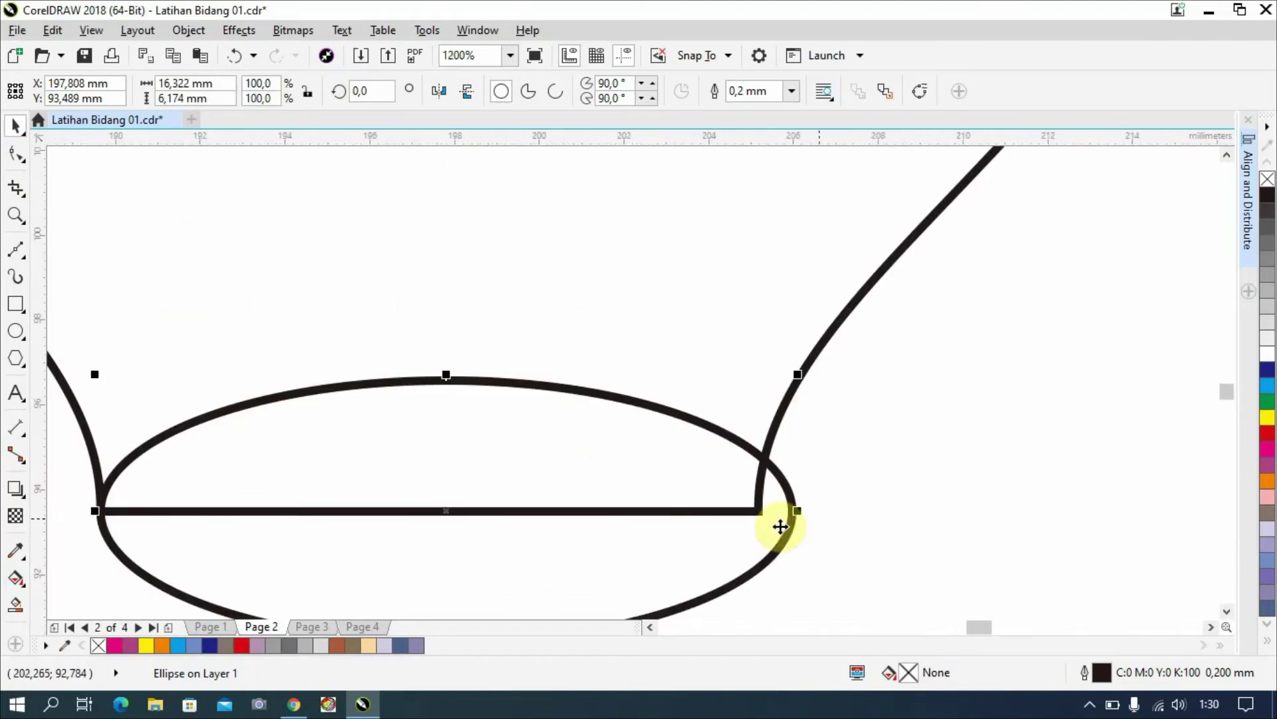
pyautogui.moveTo(798, 511); pyautogui.dragTo(763, 510)
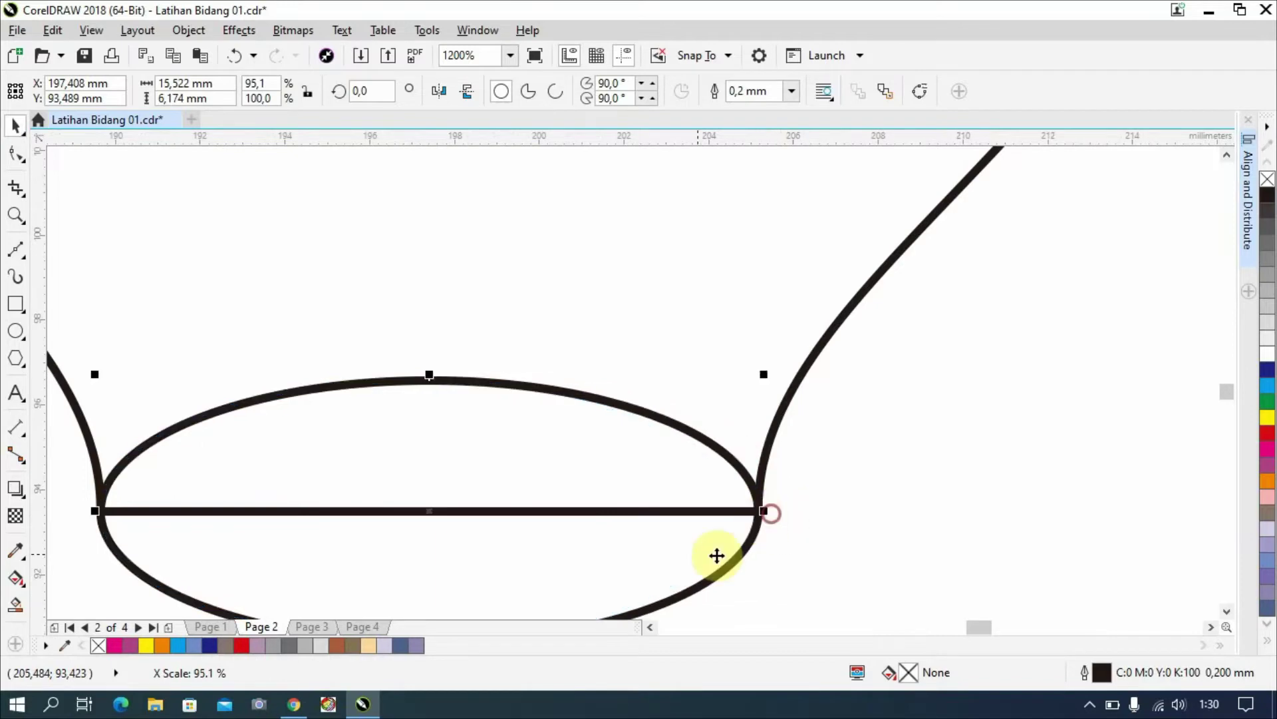
pyautogui.click(1226, 611)
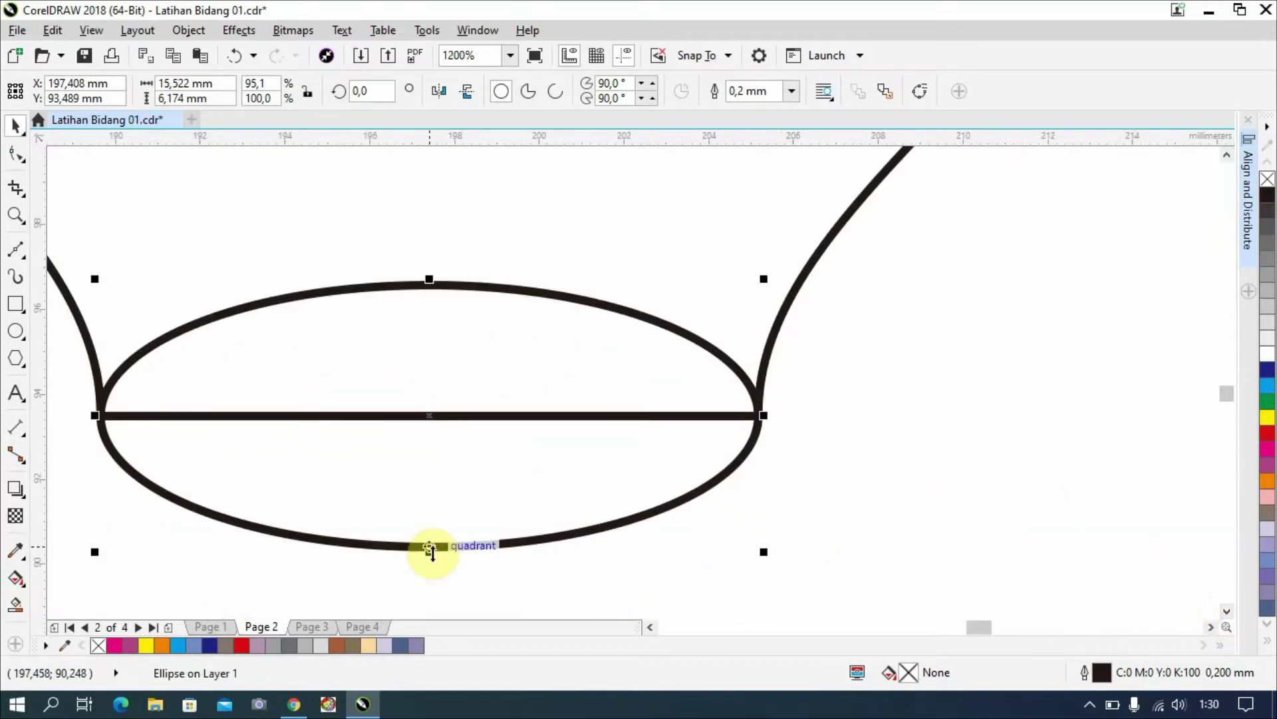
pyautogui.moveTo(426, 552); pyautogui.dragTo(445, 524)
pyautogui.scroll(-4, 491, 442)
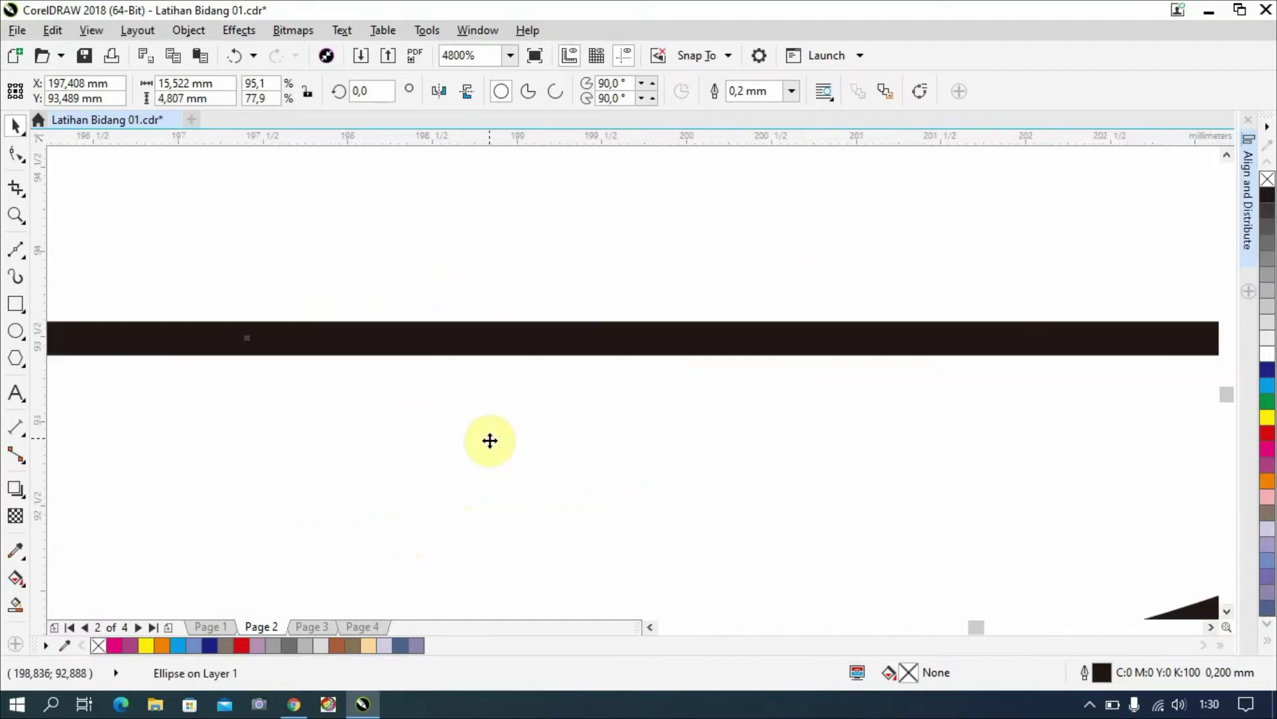
pyautogui.scroll(-1, 478, 423)
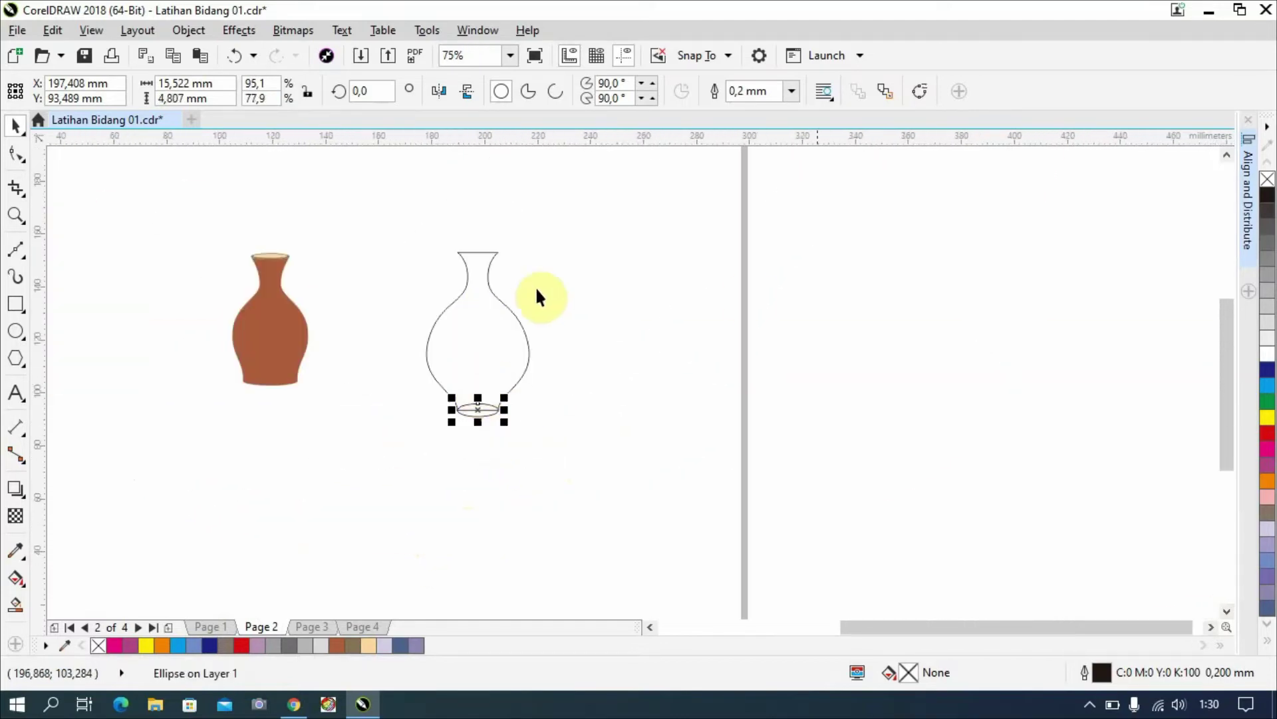
# Place a copy of the base ellipse centred on the midpoint of the vase's straight top edge.
pyautogui.click(1226, 155)
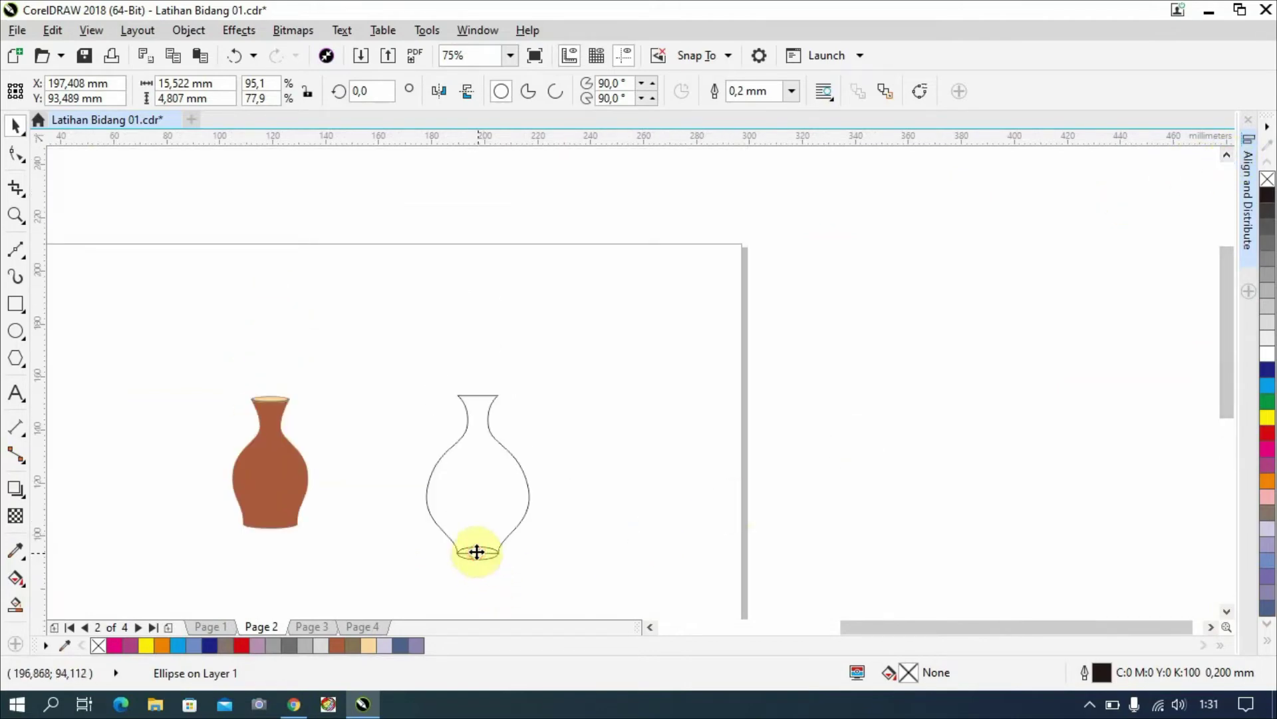
pyautogui.moveTo(478, 551); pyautogui.dragTo(479, 402)
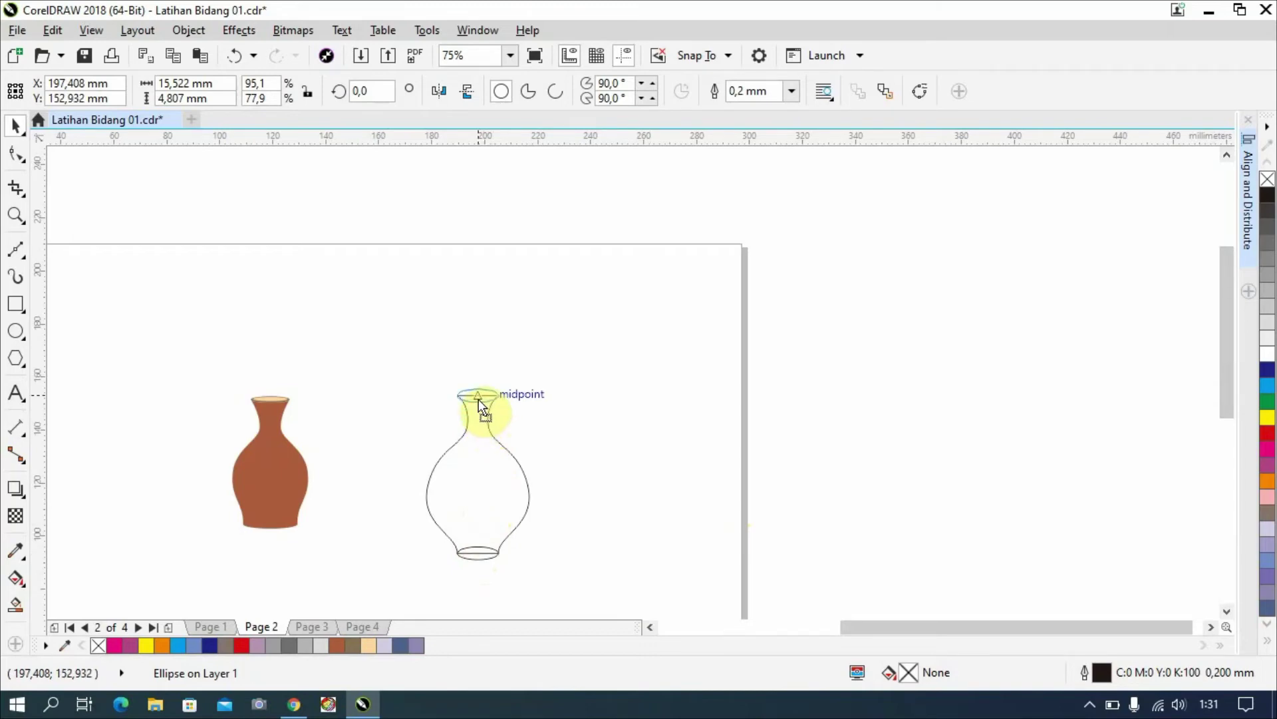
pyautogui.scroll(4, 477, 400)
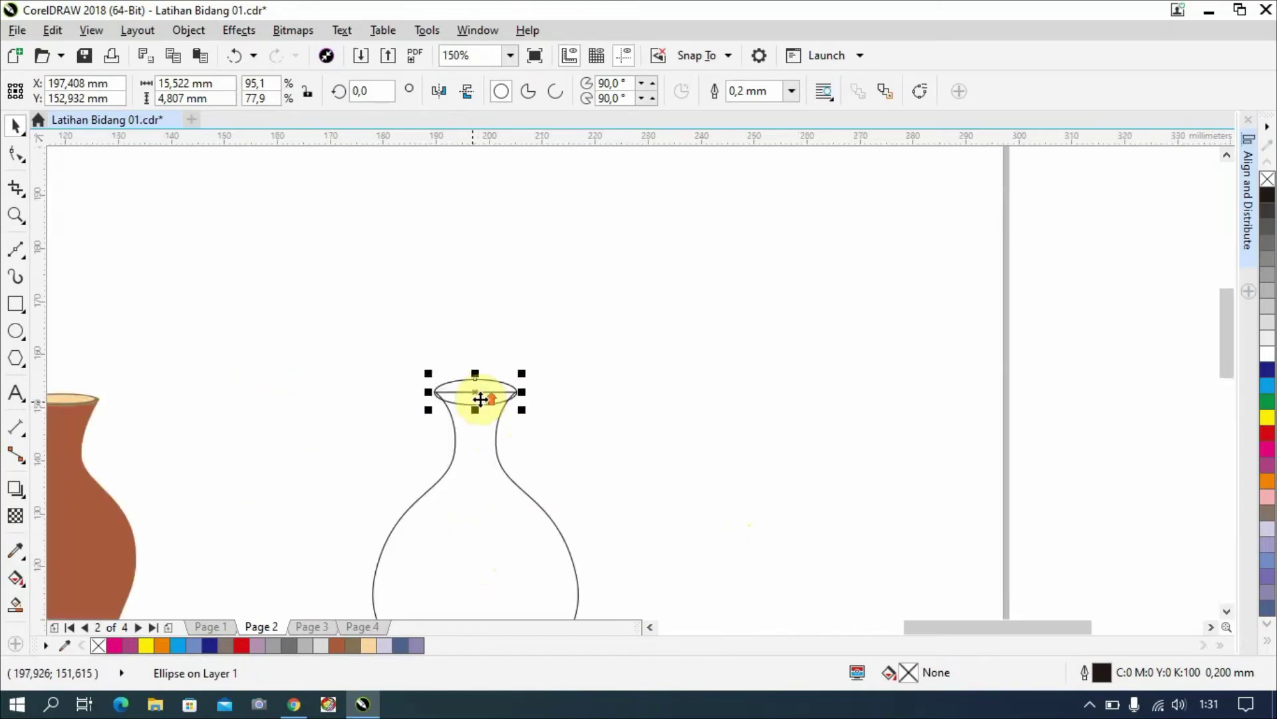
# Resize the mouth ellipse about its centre to fit the vase's top edge, about 15.1 by 2.7 mm.
pyautogui.scroll(1, 480, 397)
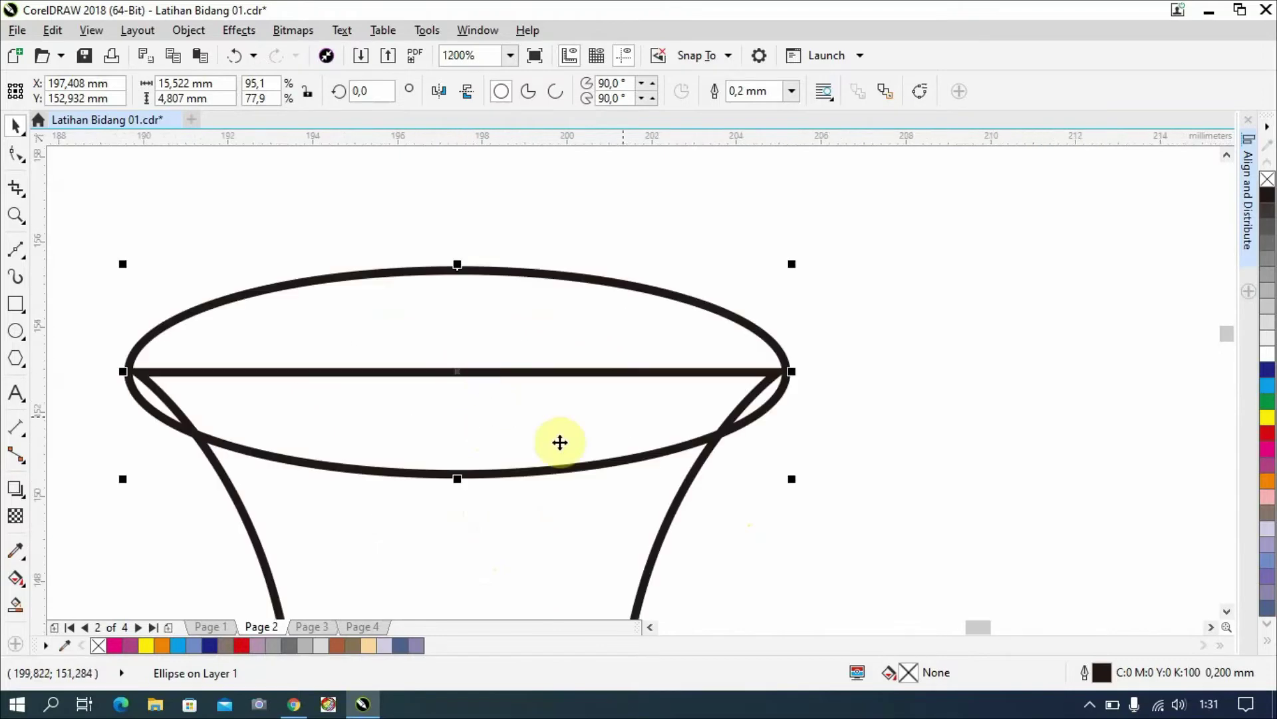
pyautogui.moveTo(790, 477); pyautogui.dragTo(764, 471)
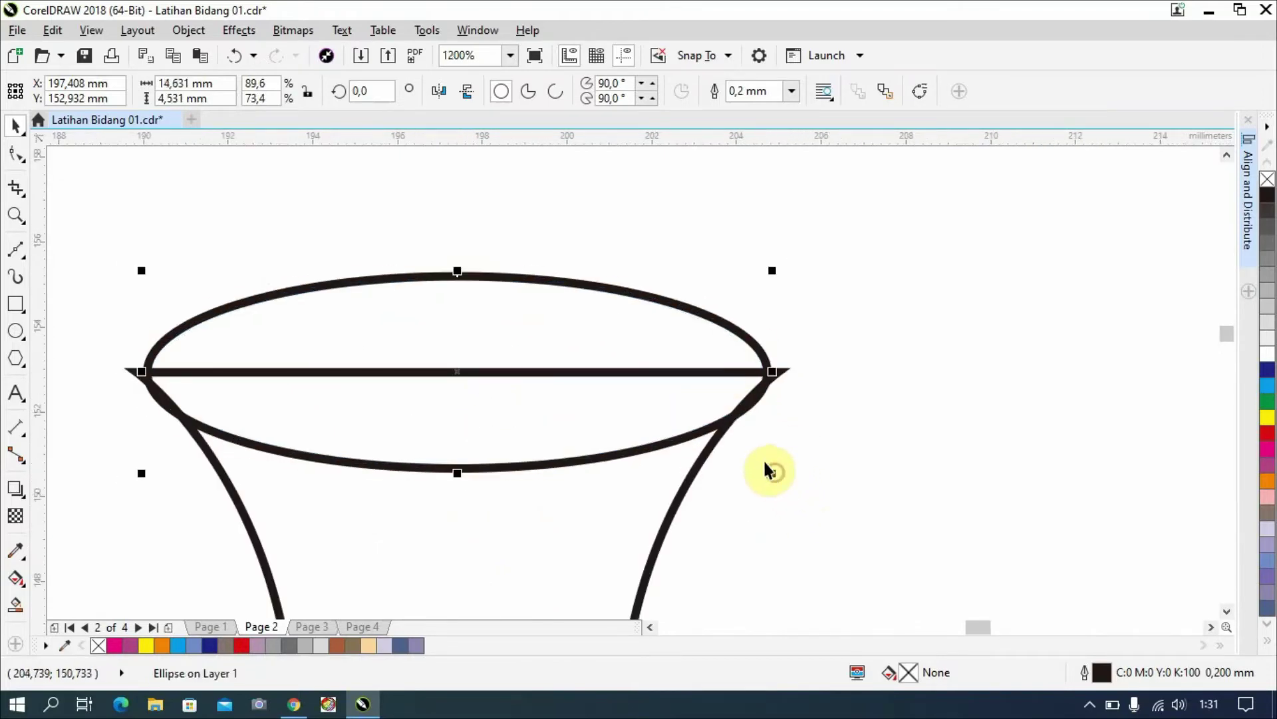
pyautogui.moveTo(774, 373); pyautogui.dragTo(785, 372)
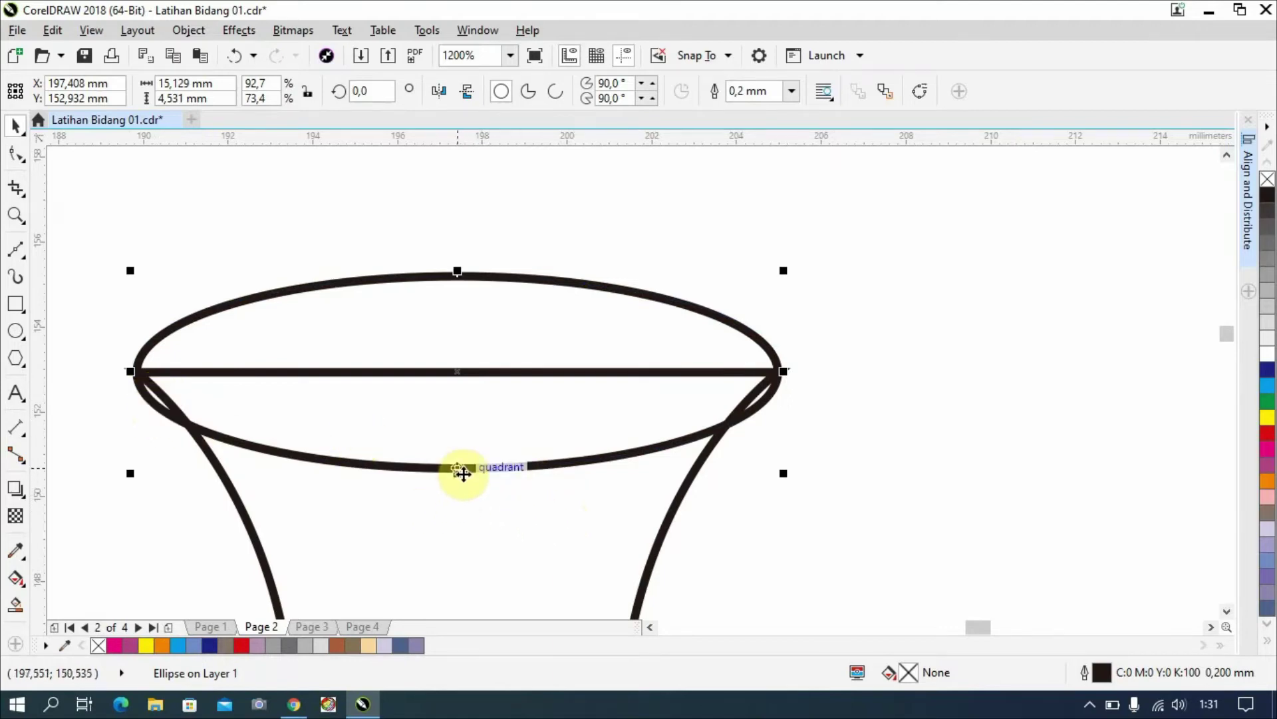
pyautogui.moveTo(461, 470); pyautogui.dragTo(490, 436)
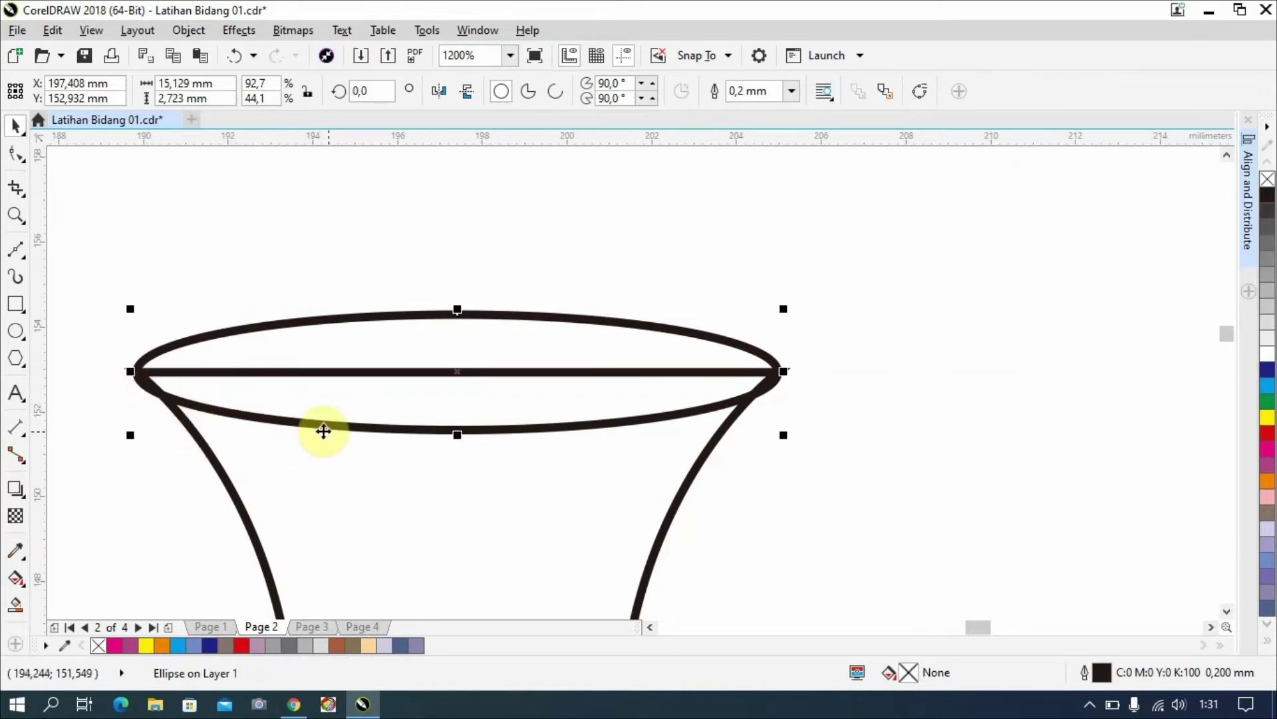
pyautogui.click(793, 493)
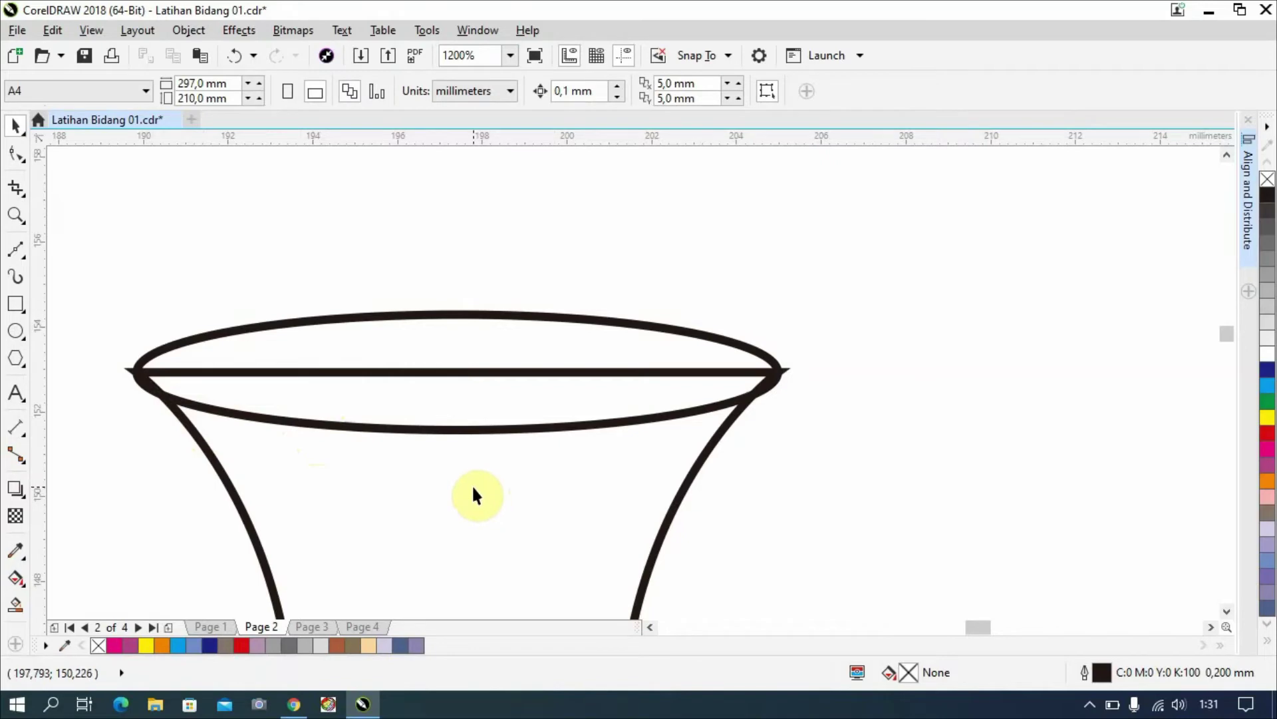
# Place a spare copy of the mouth ellipse a little lower, across the vase's neck.
pyautogui.scroll(-5, 472, 495)
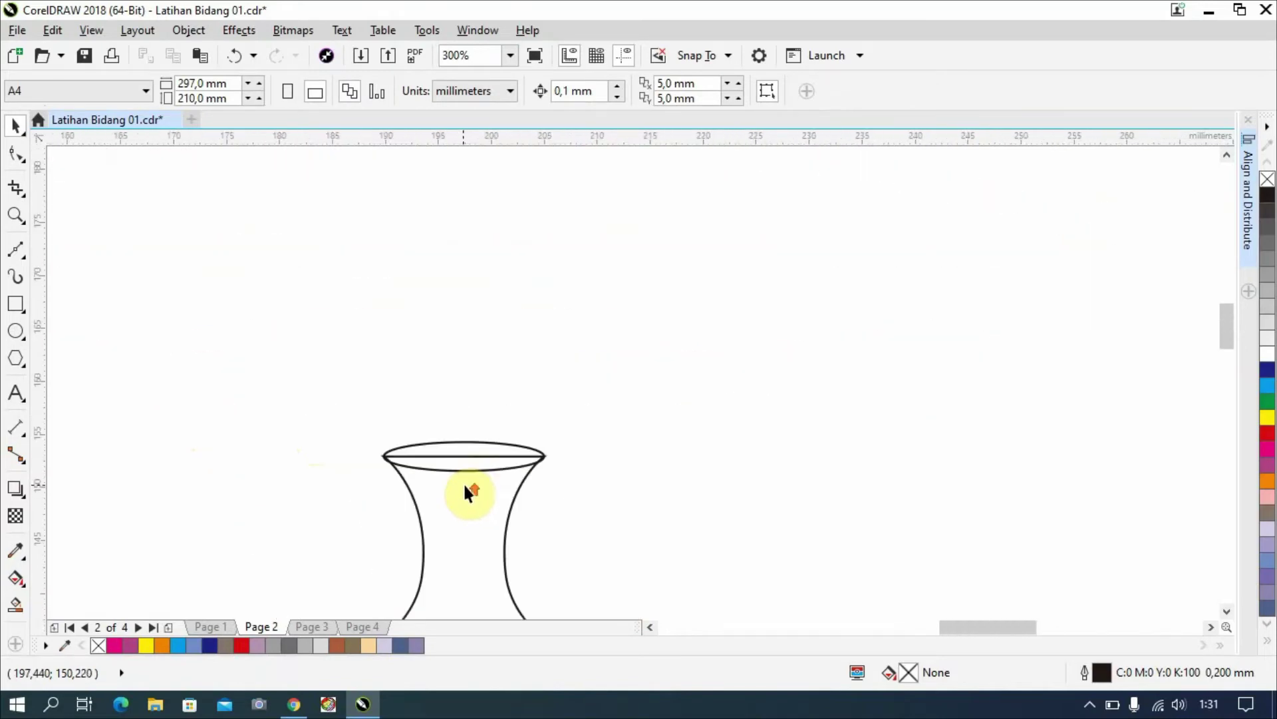
pyautogui.scroll(5, 469, 492)
pyautogui.click(473, 429)
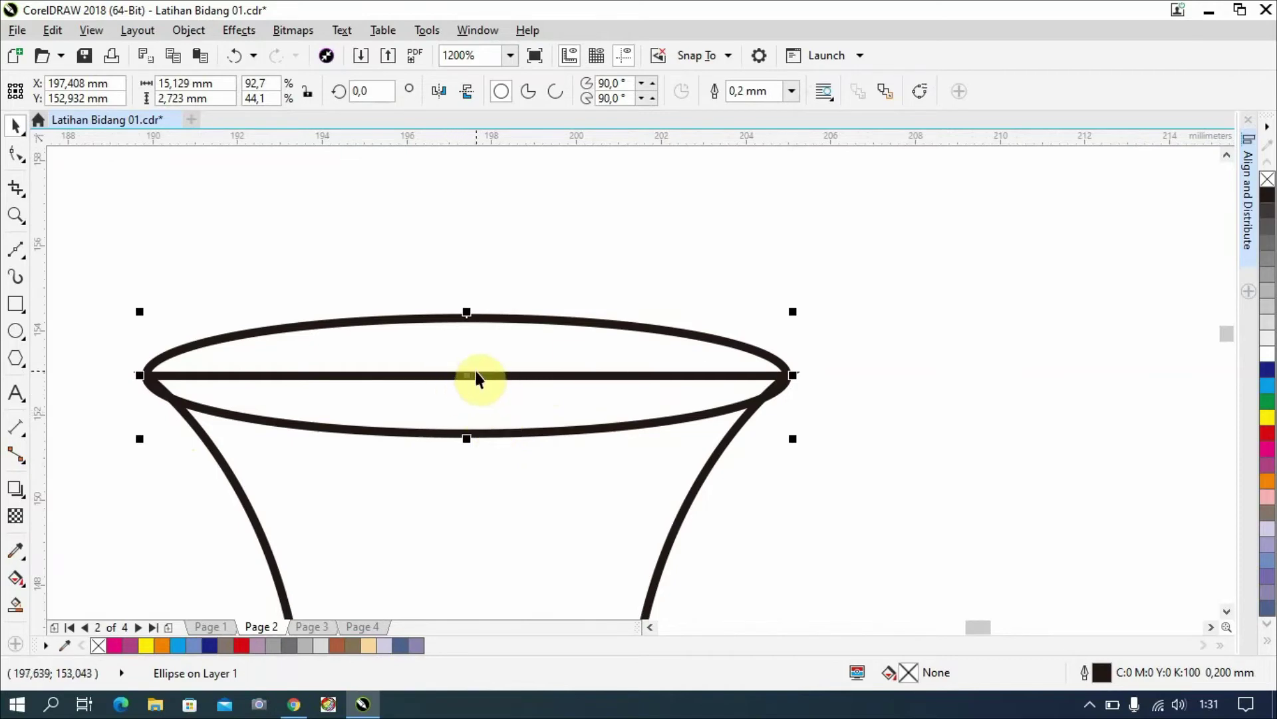
pyautogui.moveTo(471, 374); pyautogui.dragTo(471, 546)
pyautogui.click(464, 512)
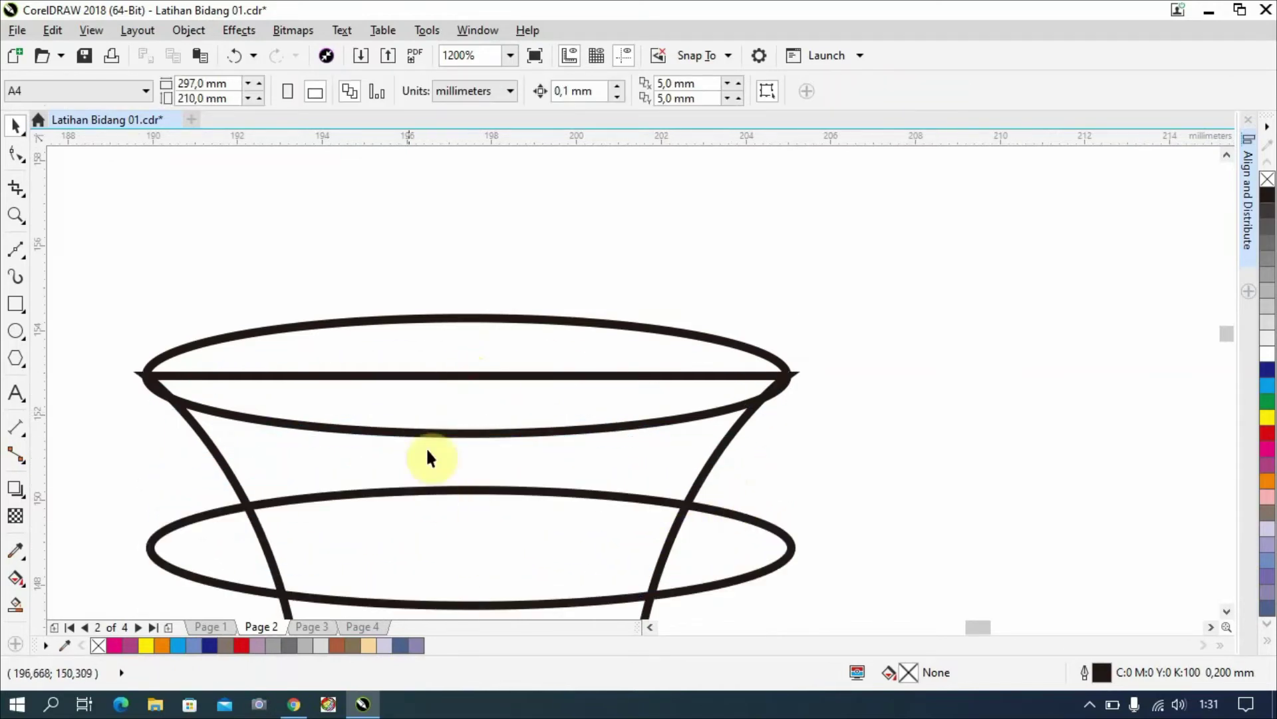
# Create a smaller copy of the mouth ellipse inside it as the inner rim, about 13.4 by 1.8 mm.
pyautogui.click(411, 433)
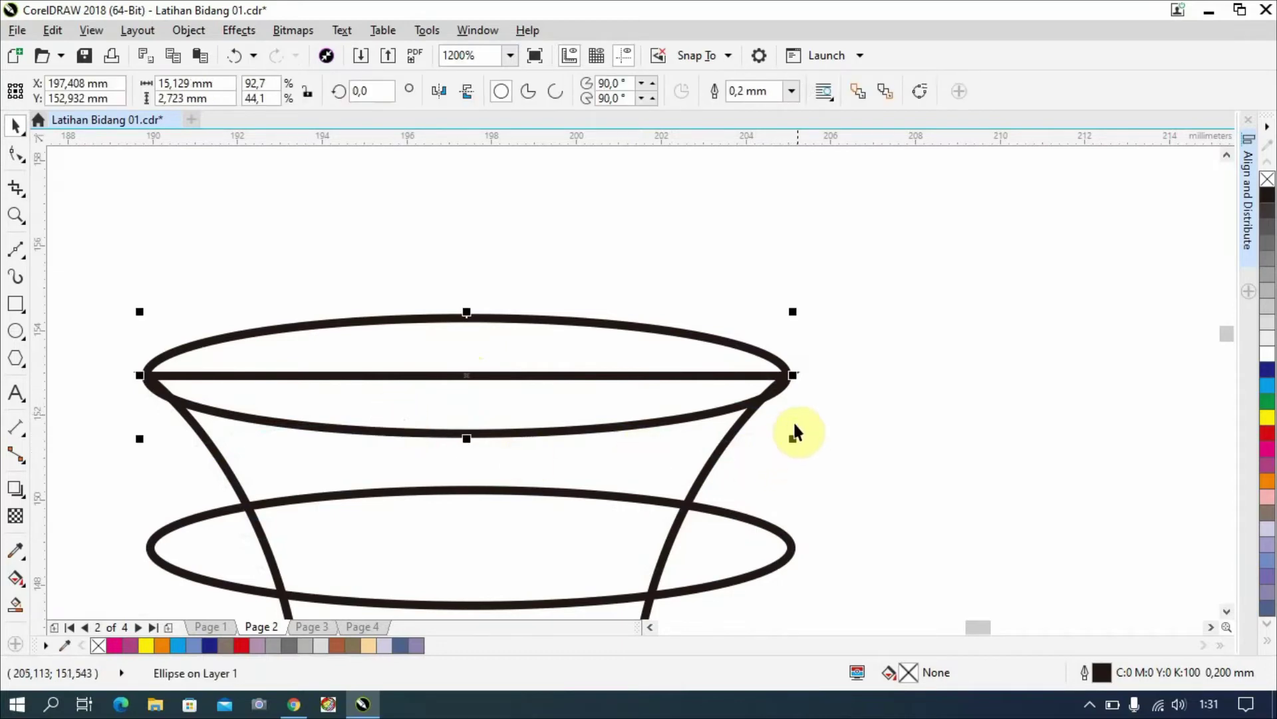
pyautogui.moveTo(792, 375); pyautogui.dragTo(758, 375)
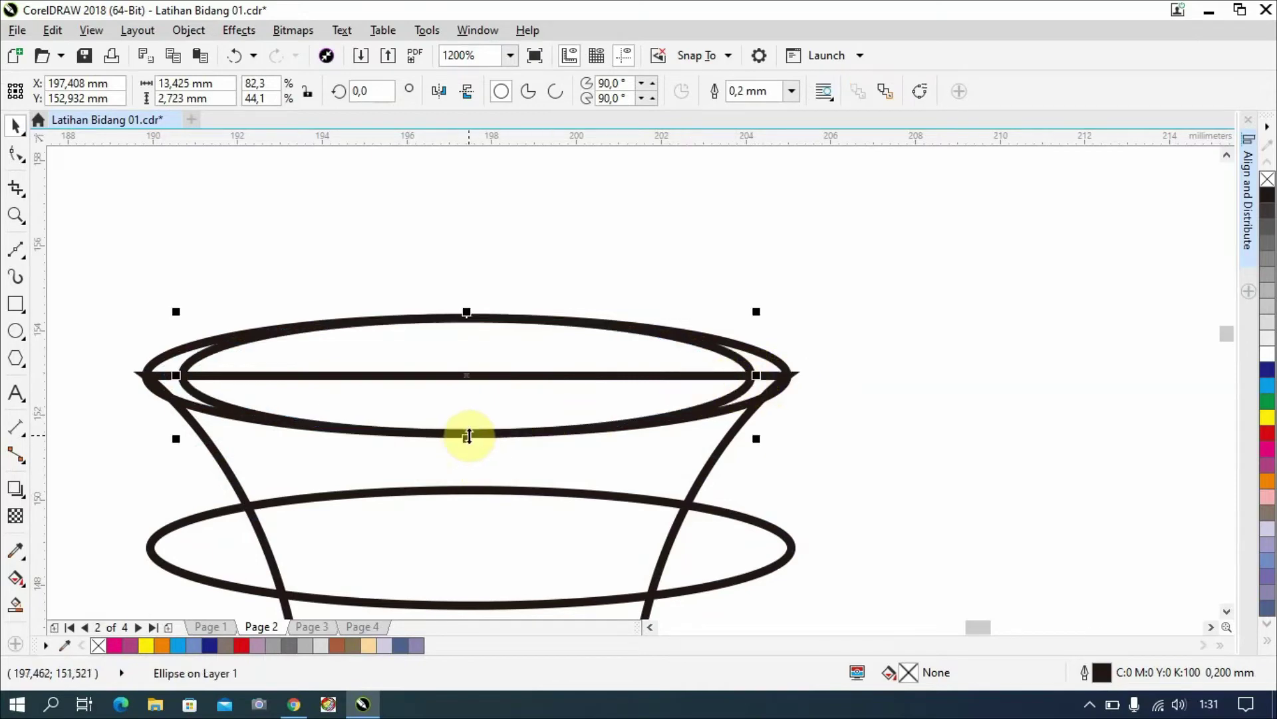
pyautogui.press('Escape')
pyautogui.click(494, 415)
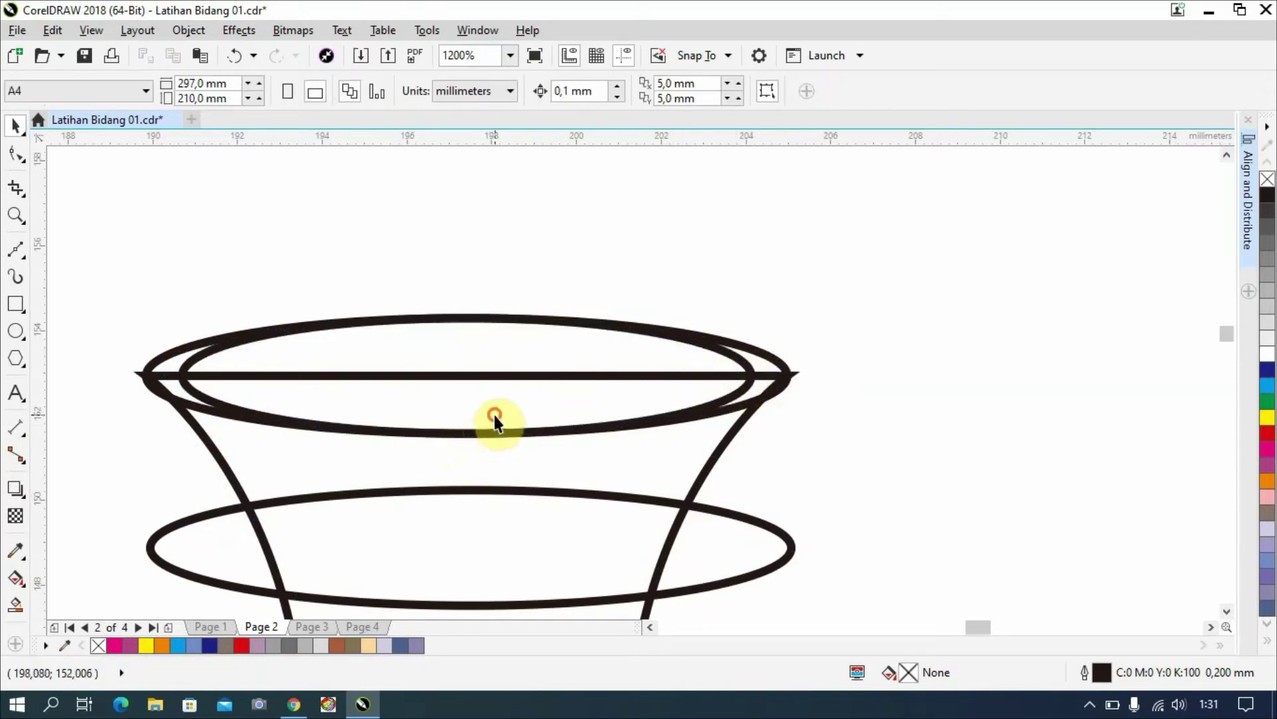
pyautogui.moveTo(467, 439); pyautogui.dragTo(482, 413)
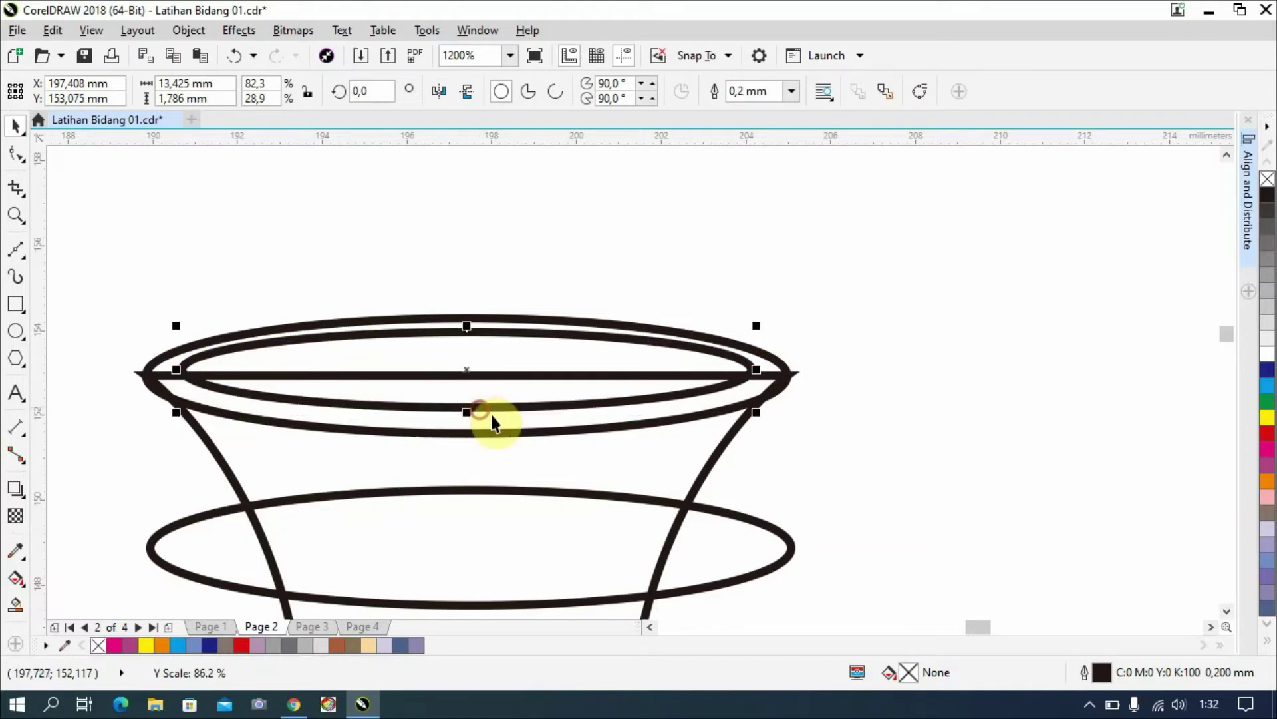
pyautogui.click(840, 452)
pyautogui.scroll(1, 652, 456)
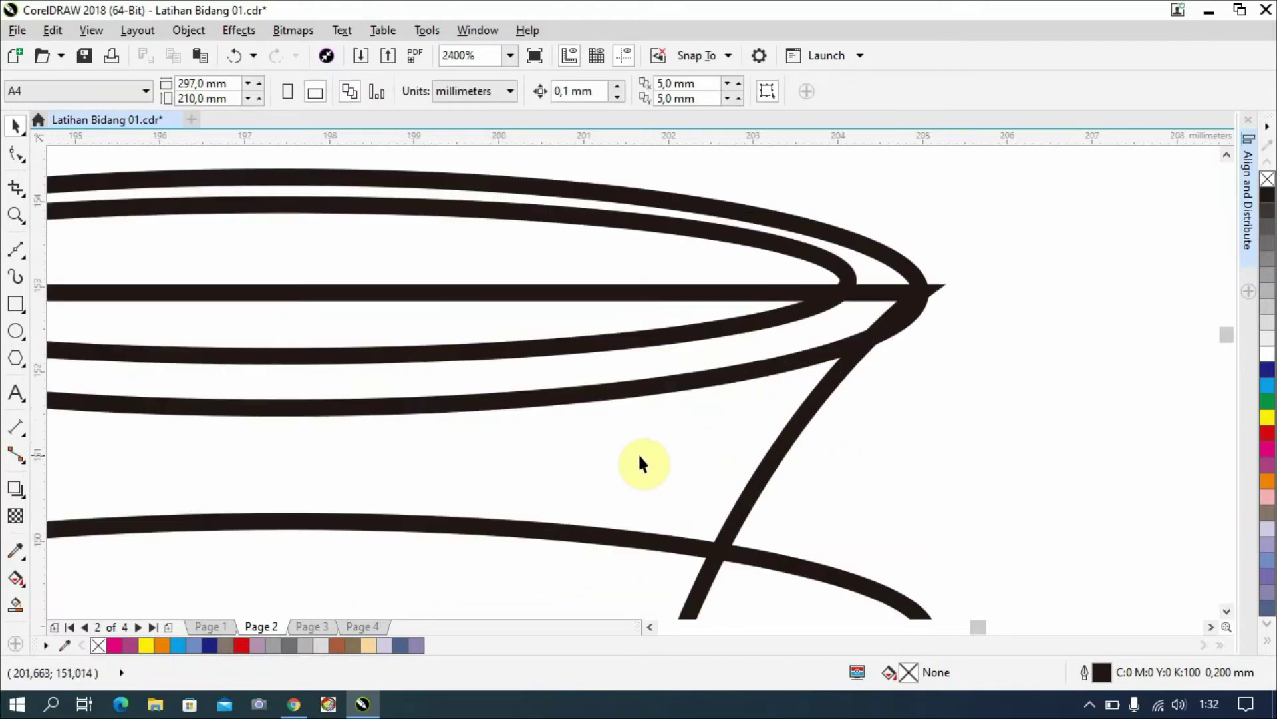
# Move the spare ellipse from the neck straight down into the body of the vase.
pyautogui.scroll(-2, 637, 452)
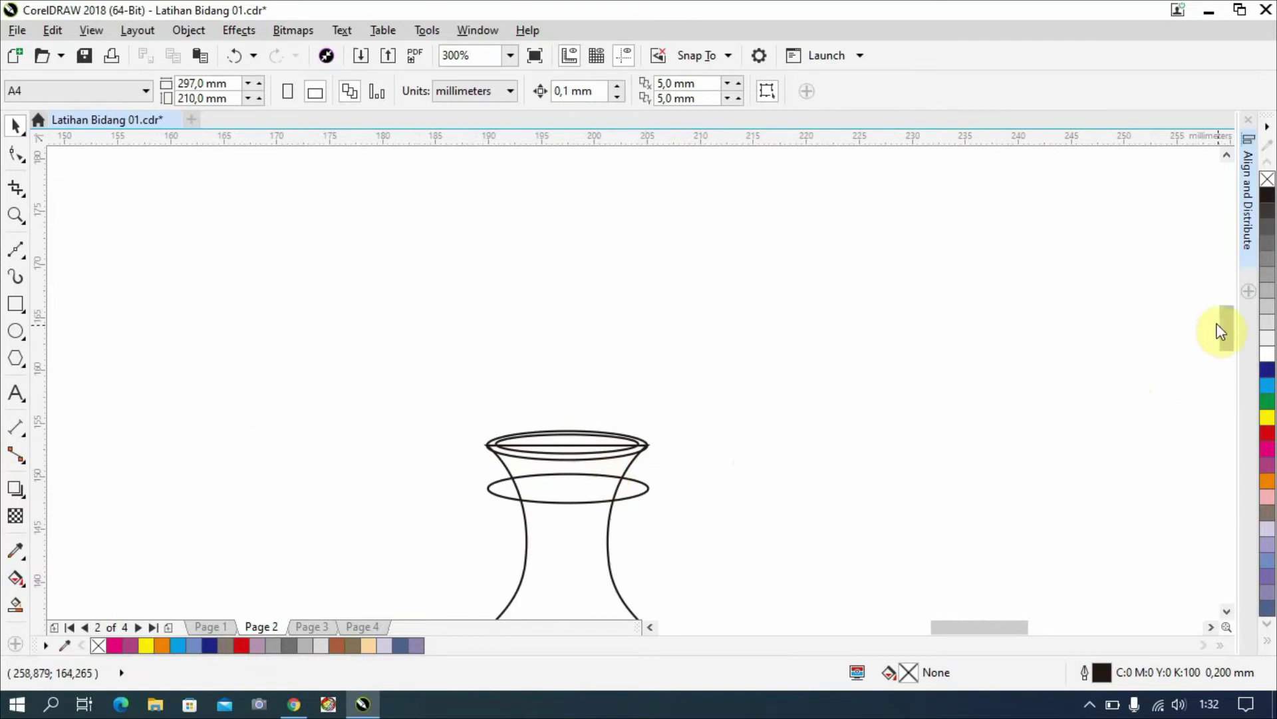
pyautogui.moveTo(1222, 330); pyautogui.dragTo(1227, 353)
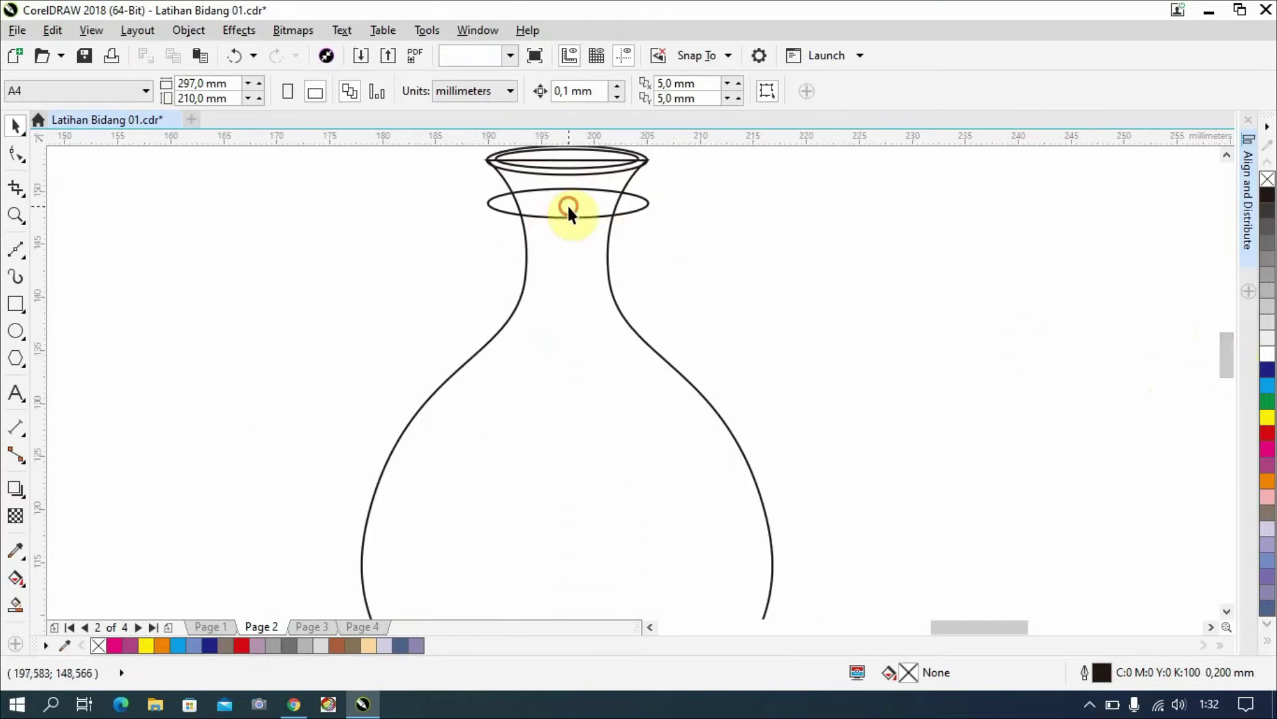
pyautogui.moveTo(568, 208); pyautogui.dragTo(569, 542)
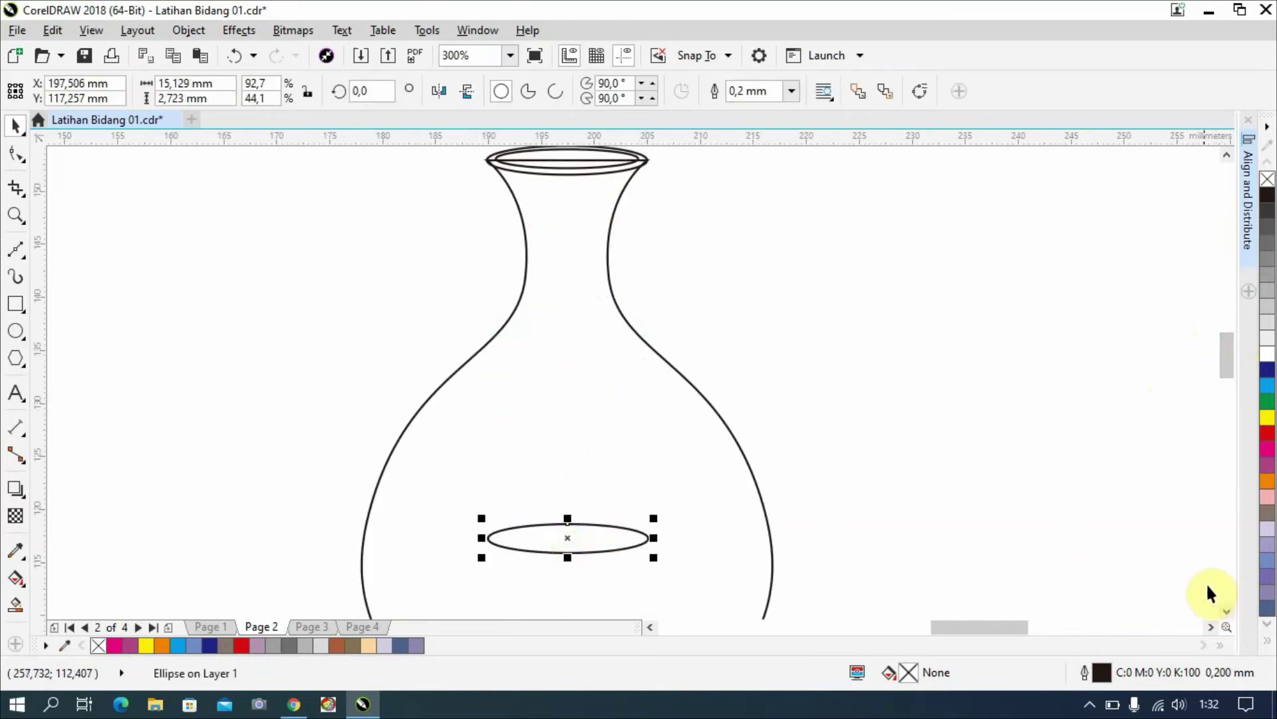
# Delete the taller original ellipse at the vase's base.
pyautogui.click(1226, 612)
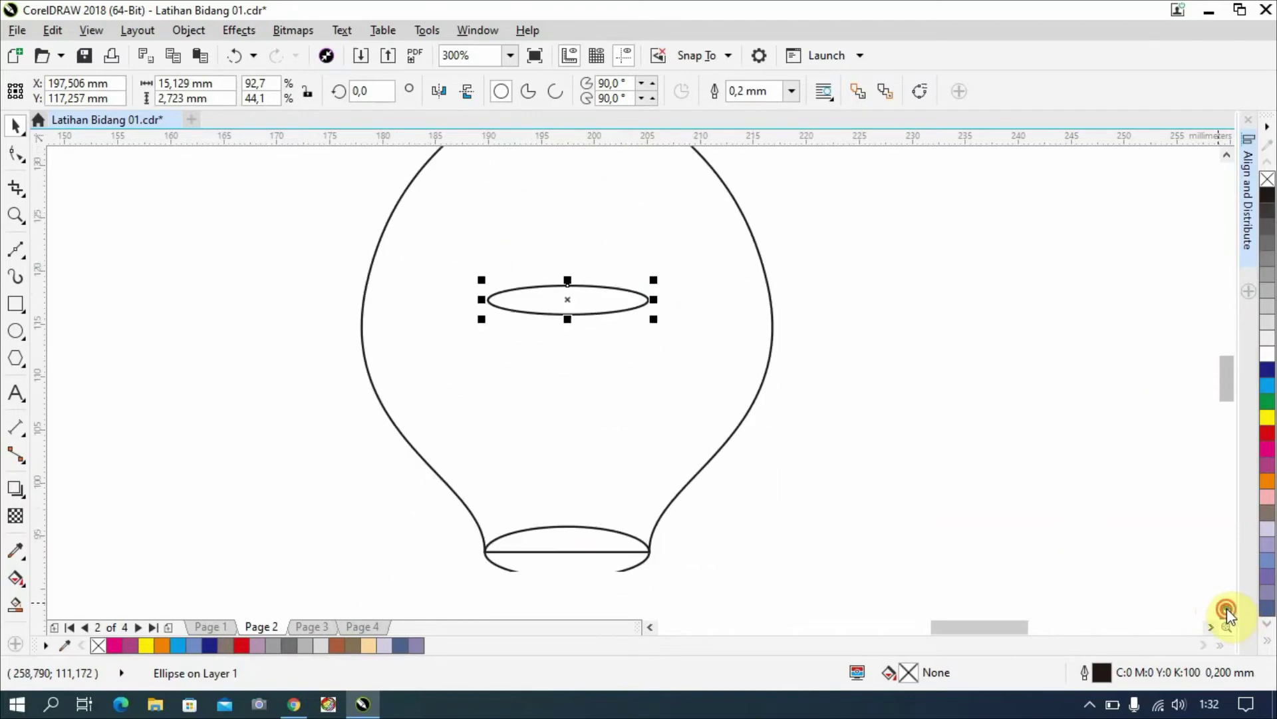
pyautogui.click(581, 520)
pyautogui.press('Delete')
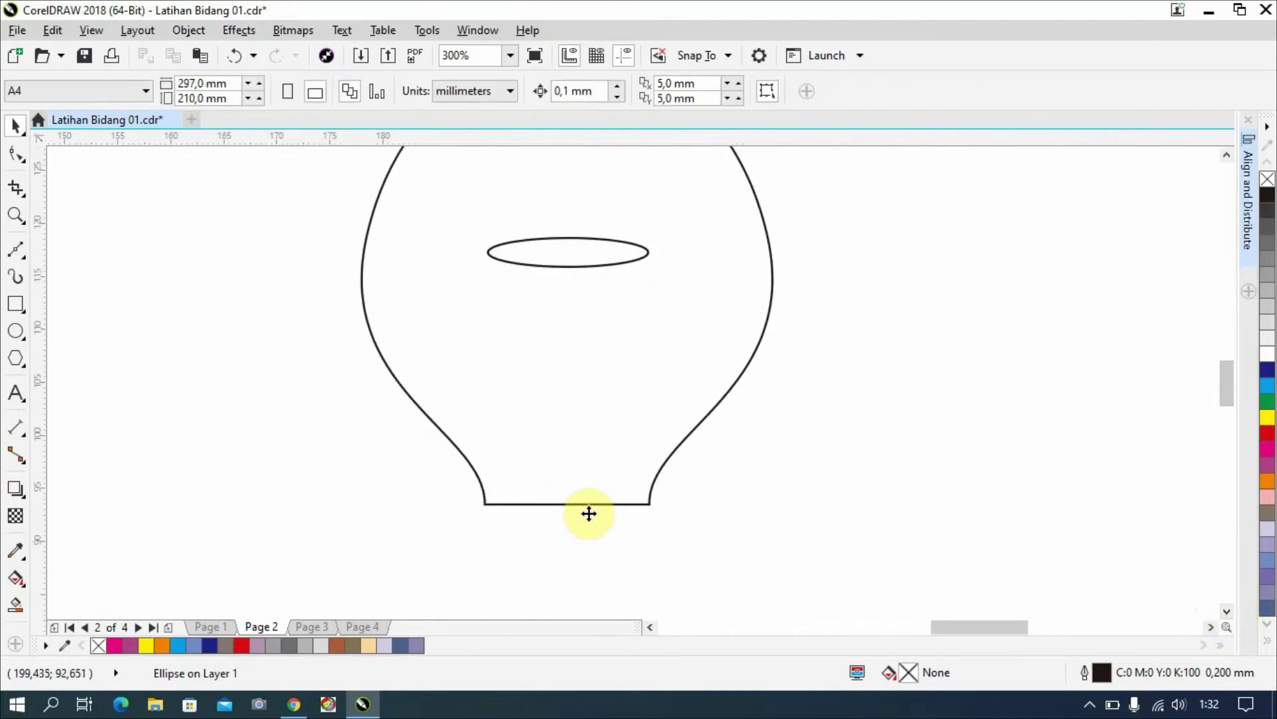
# Move the spare flat ellipse from the vase's body down onto its base line.
pyautogui.click(586, 236)
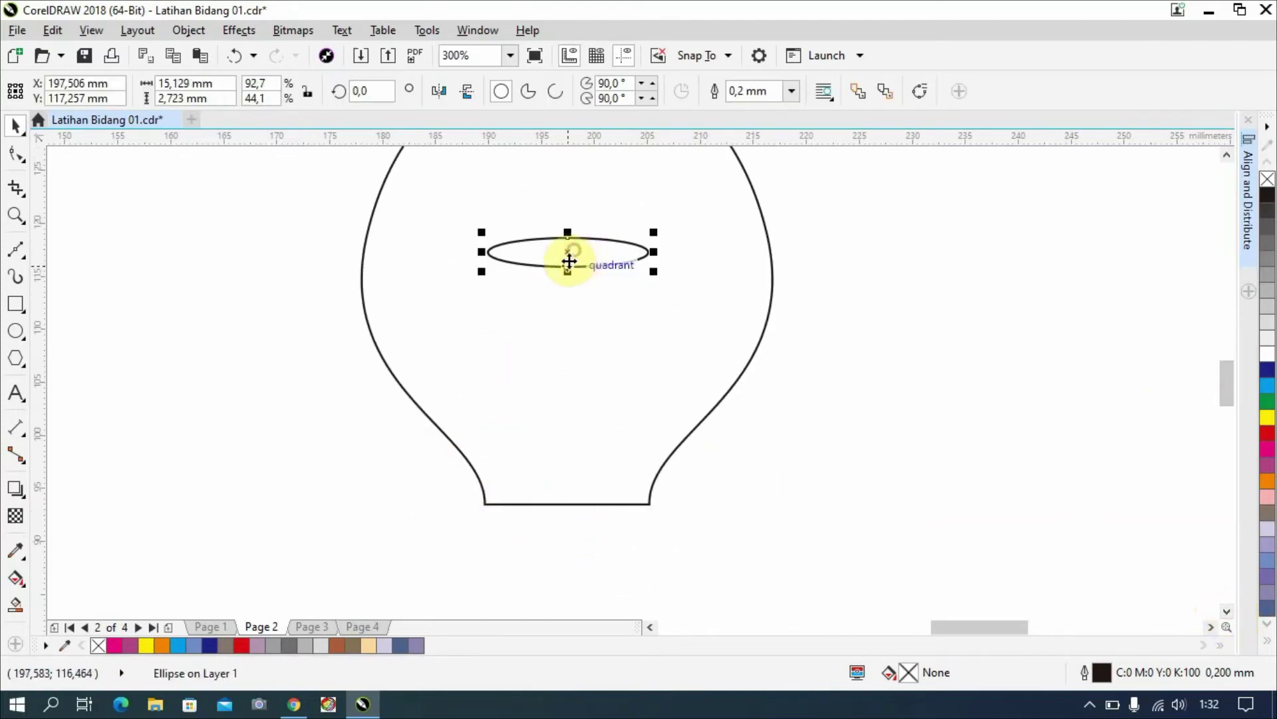
pyautogui.moveTo(568, 254); pyautogui.dragTo(565, 513)
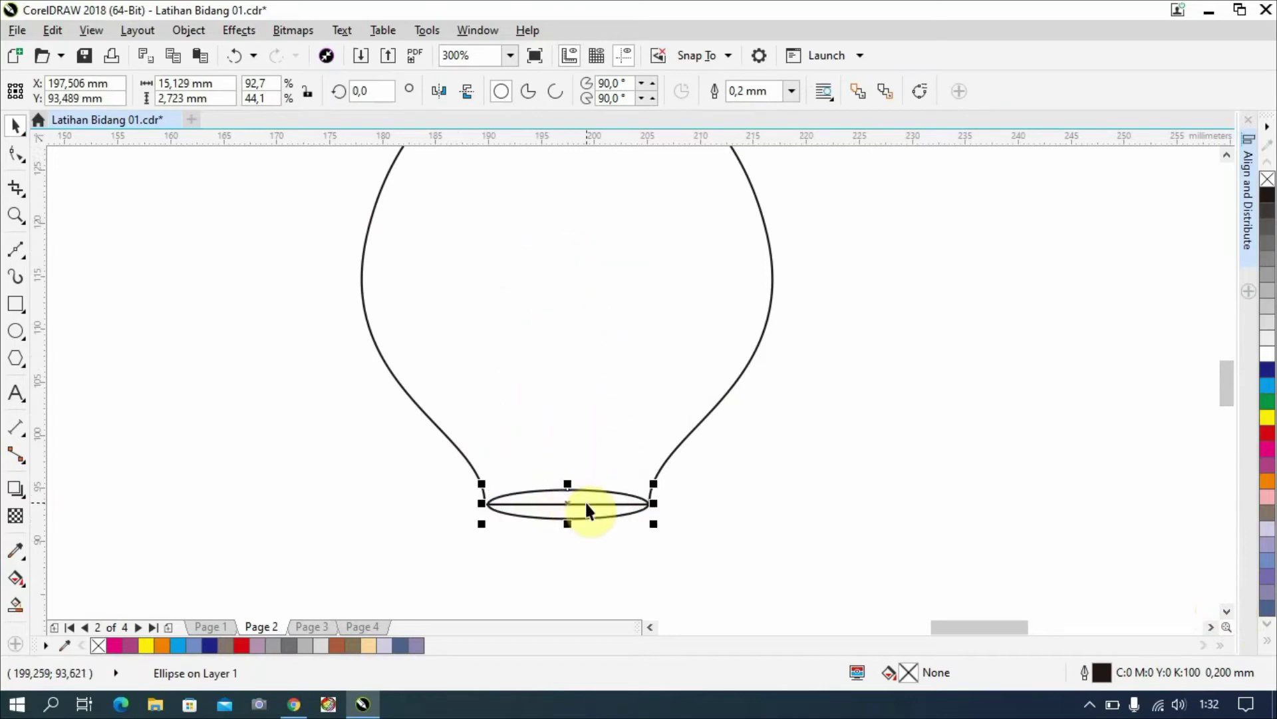
pyautogui.scroll(2, 569, 506)
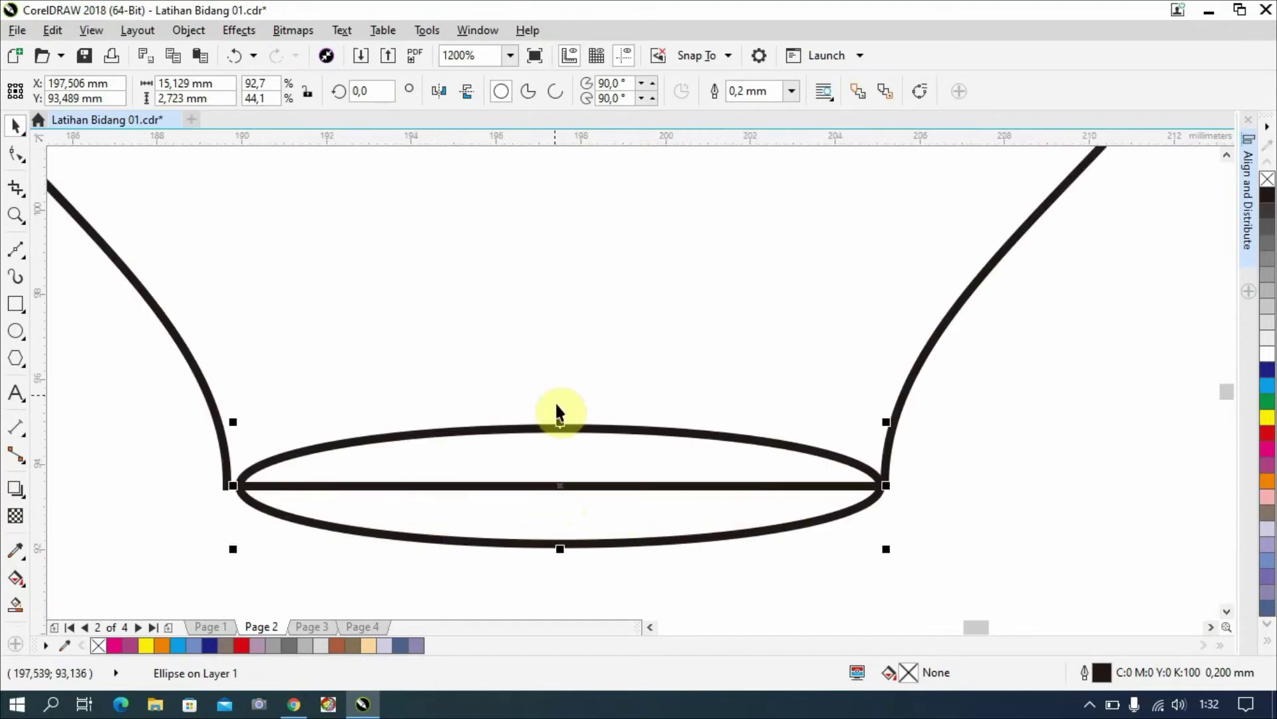
# Widen the flat base ellipse to about 15.5 mm so both ends reach the corners of the vase outline.
pyautogui.click(816, 536)
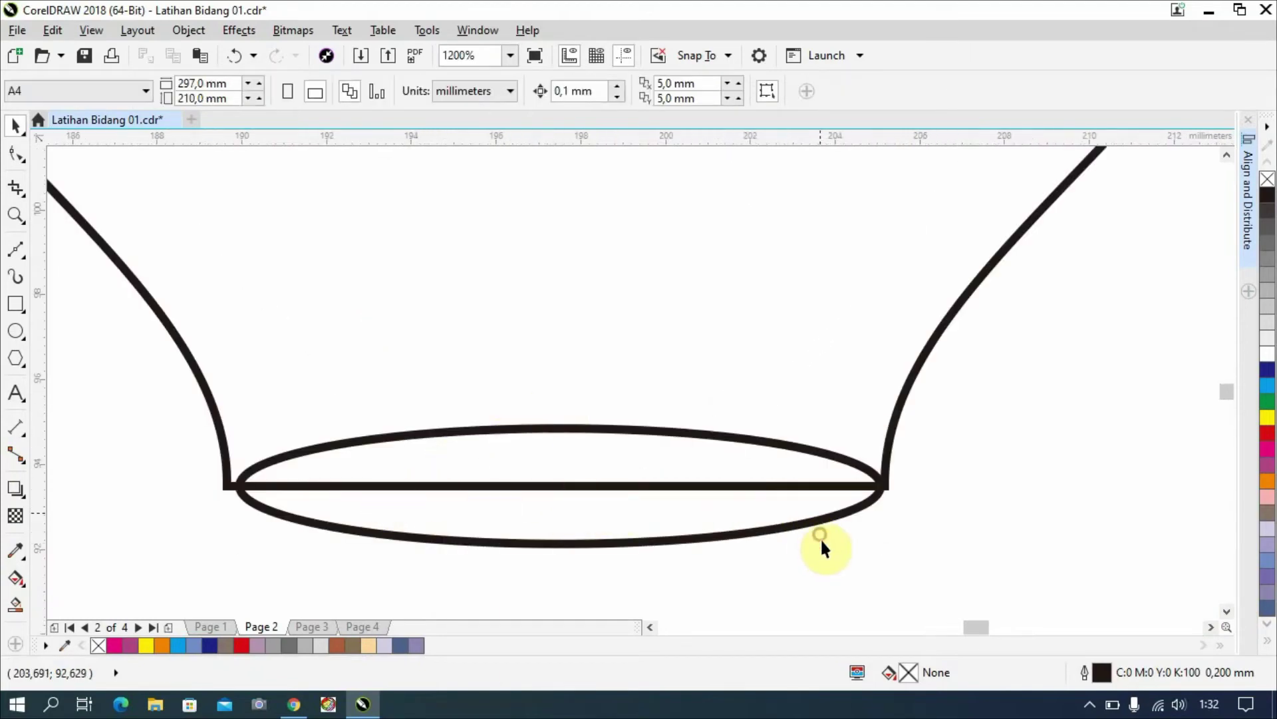
pyautogui.click(817, 486)
pyautogui.click(775, 551)
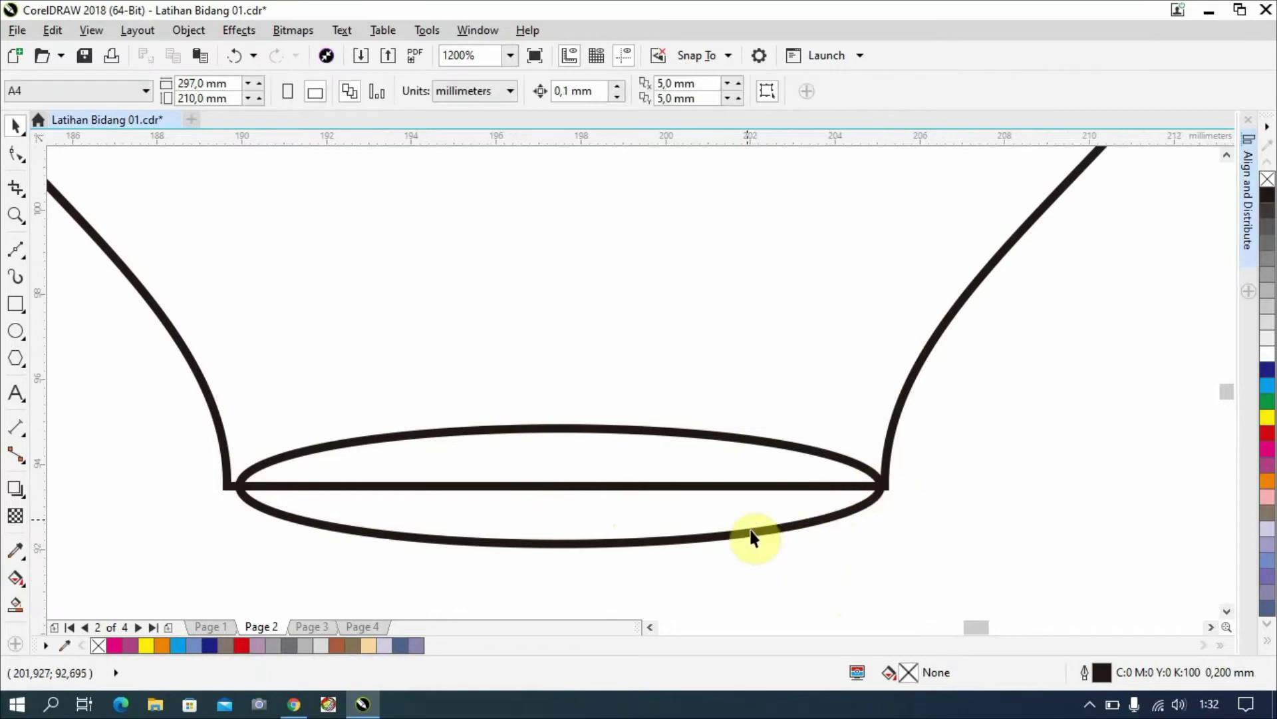
pyautogui.click(752, 536)
pyautogui.moveTo(884, 485); pyautogui.dragTo(897, 486)
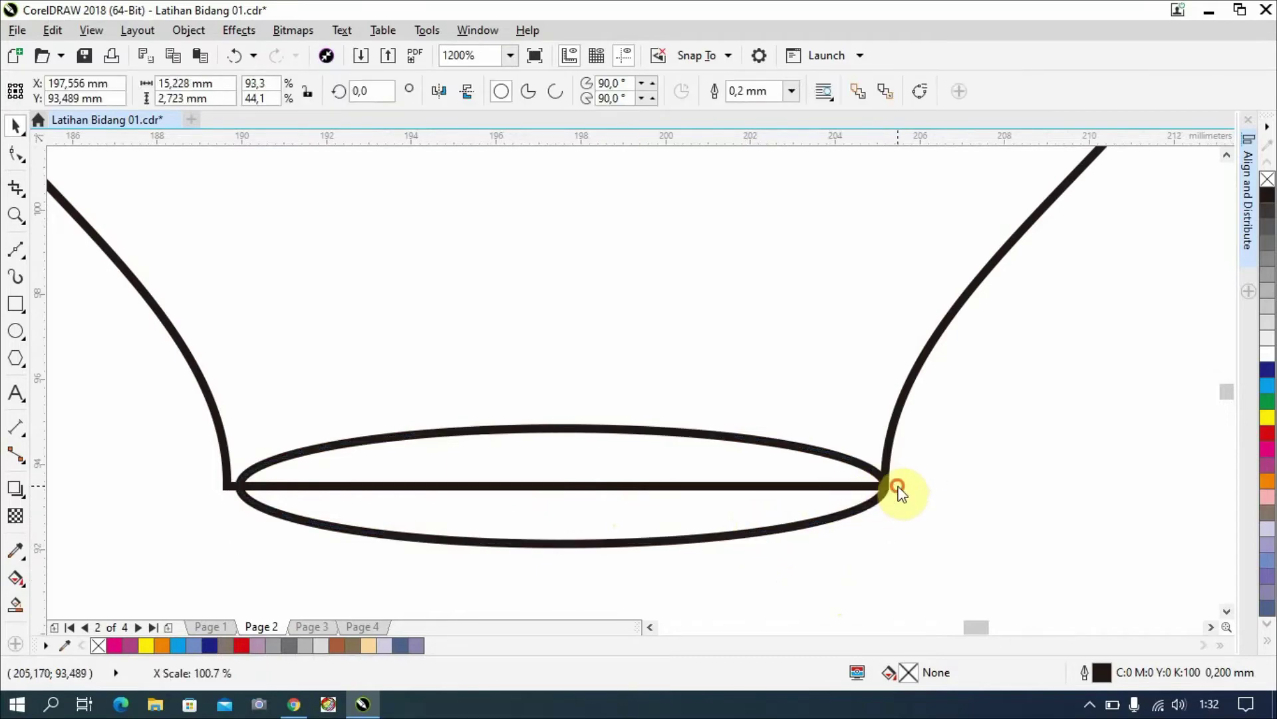
pyautogui.moveTo(232, 486); pyautogui.dragTo(223, 488)
pyautogui.click(163, 472)
# Weld the base ellipse and the vase outline into one shape with a rounded bottom edge.
pyautogui.scroll(2, 351, 465)
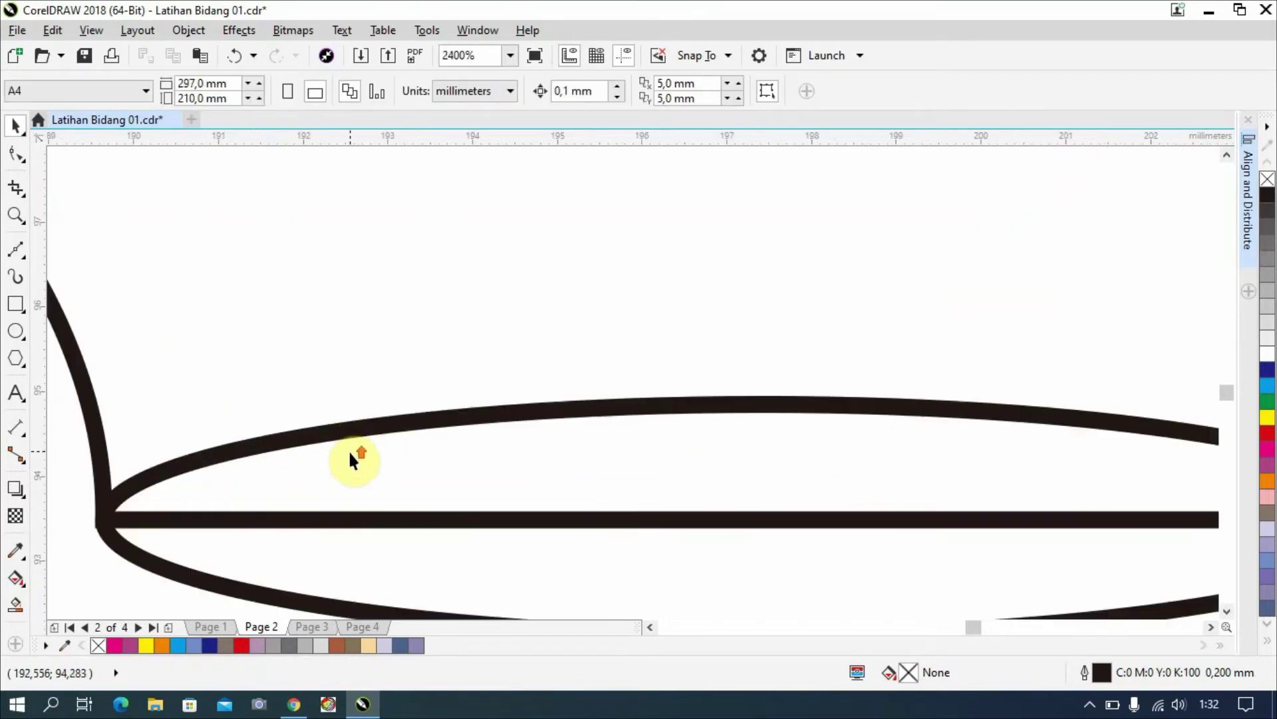
pyautogui.scroll(-5, 351, 459)
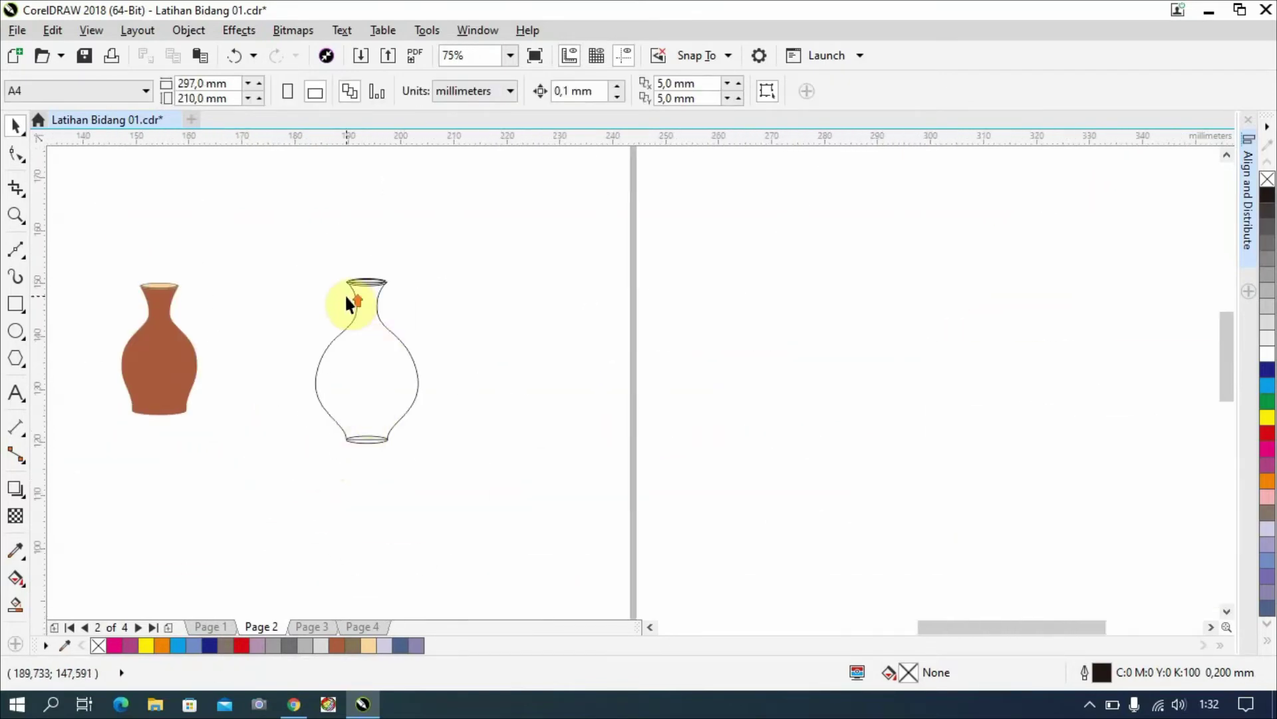
pyautogui.scroll(1, 345, 293)
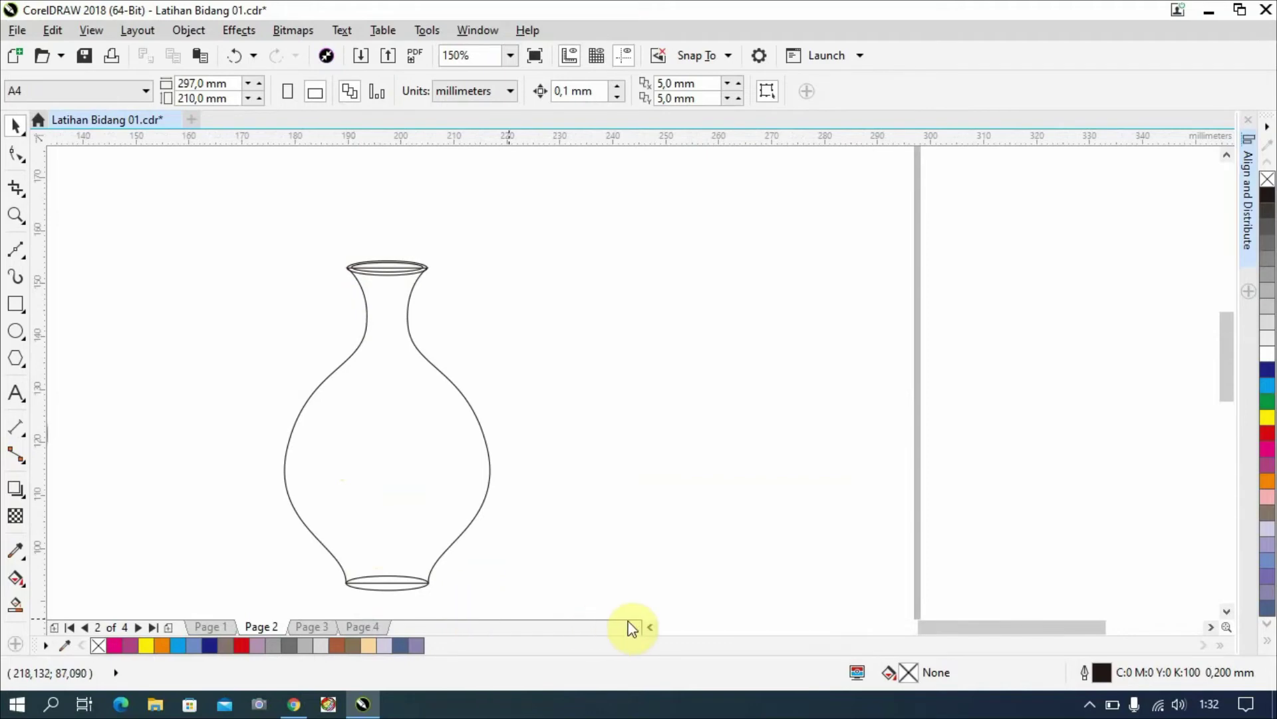
pyautogui.click(652, 627)
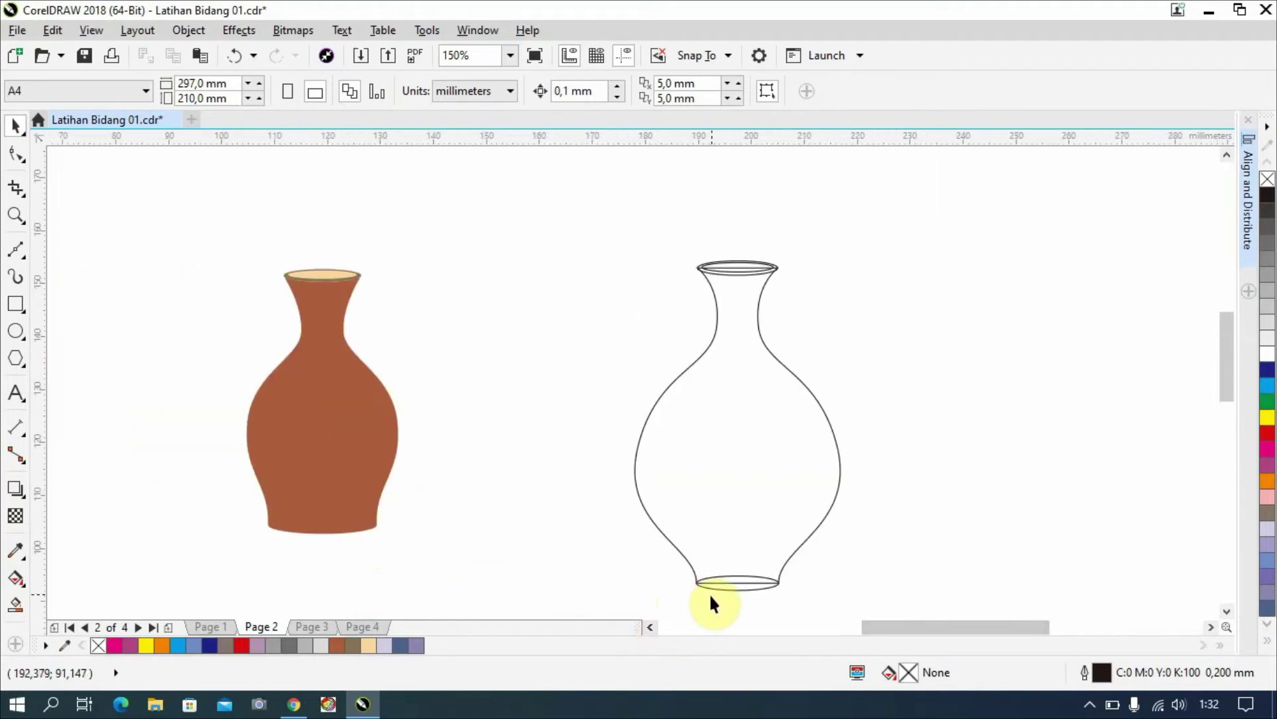
pyautogui.click(713, 587)
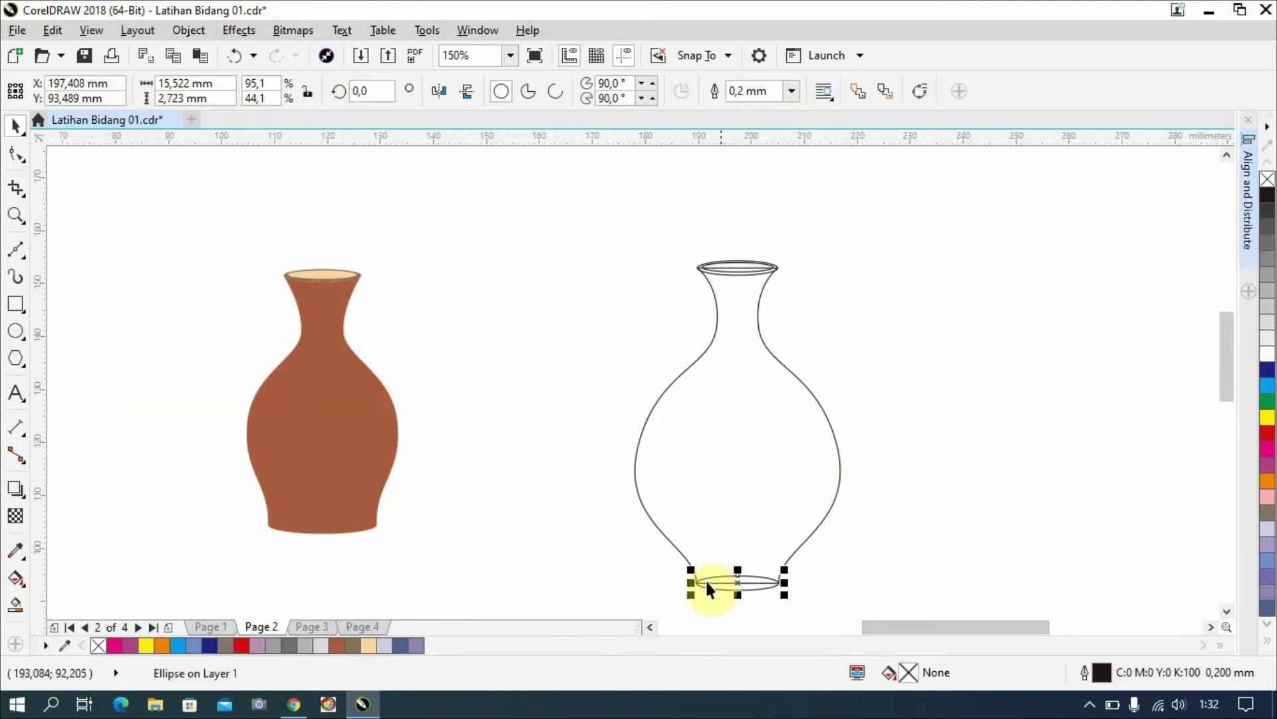
pyautogui.keyDown('shift'); pyautogui.click(719, 478); pyautogui.keyUp('shift')
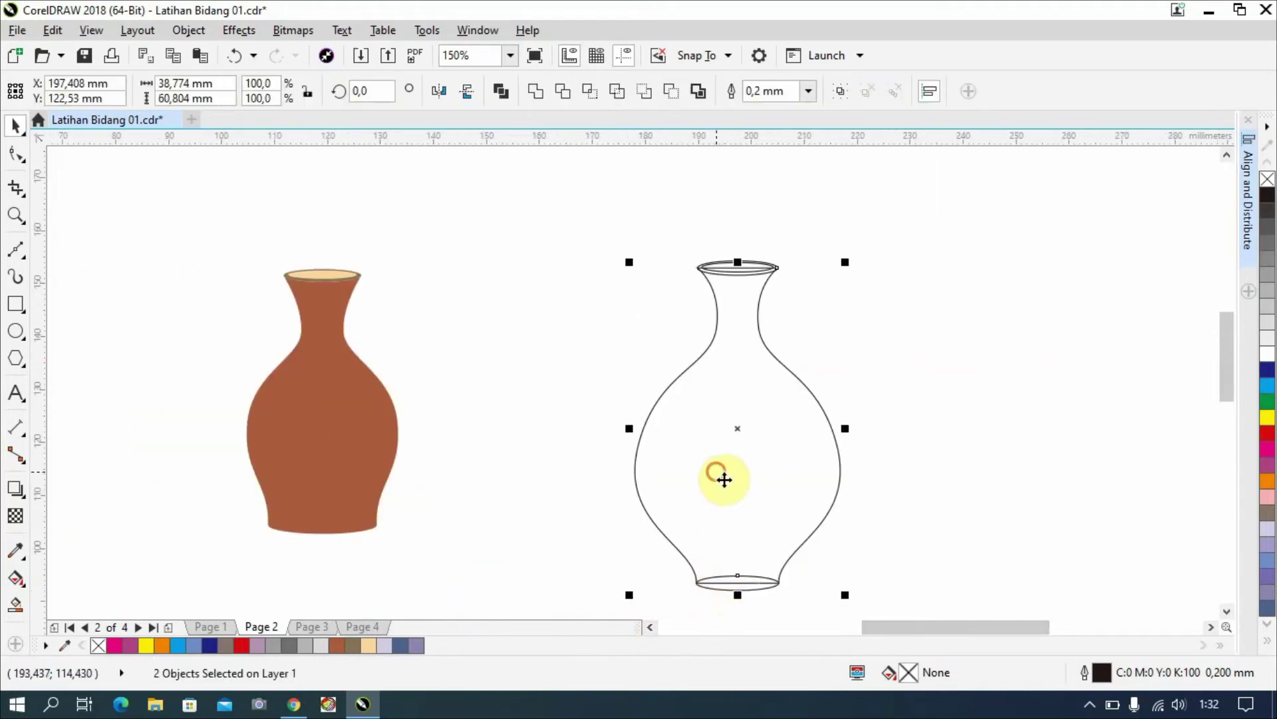
pyautogui.click(535, 94)
pyautogui.click(574, 318)
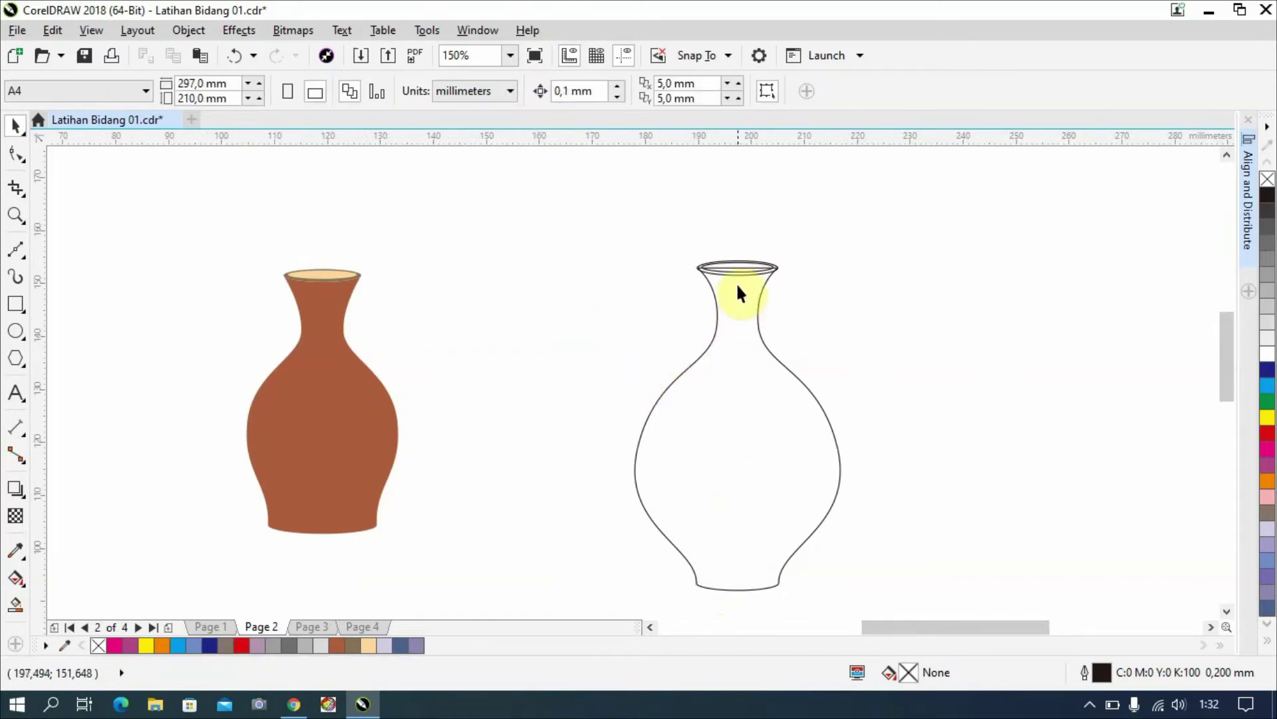
# Trim the vase outline with the outer mouth ellipse to remove the straight line crossing the rim.
pyautogui.scroll(-1, 737, 263)
pyautogui.scroll(5, 736, 260)
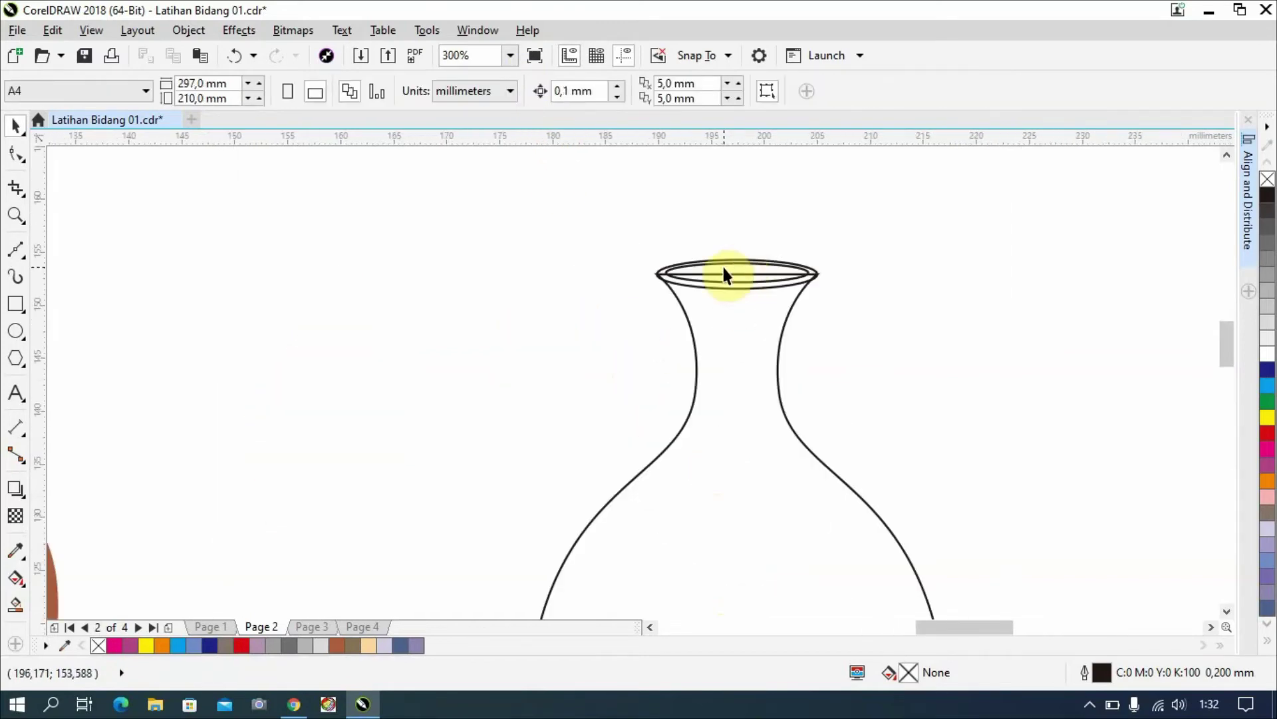
pyautogui.click(605, 342)
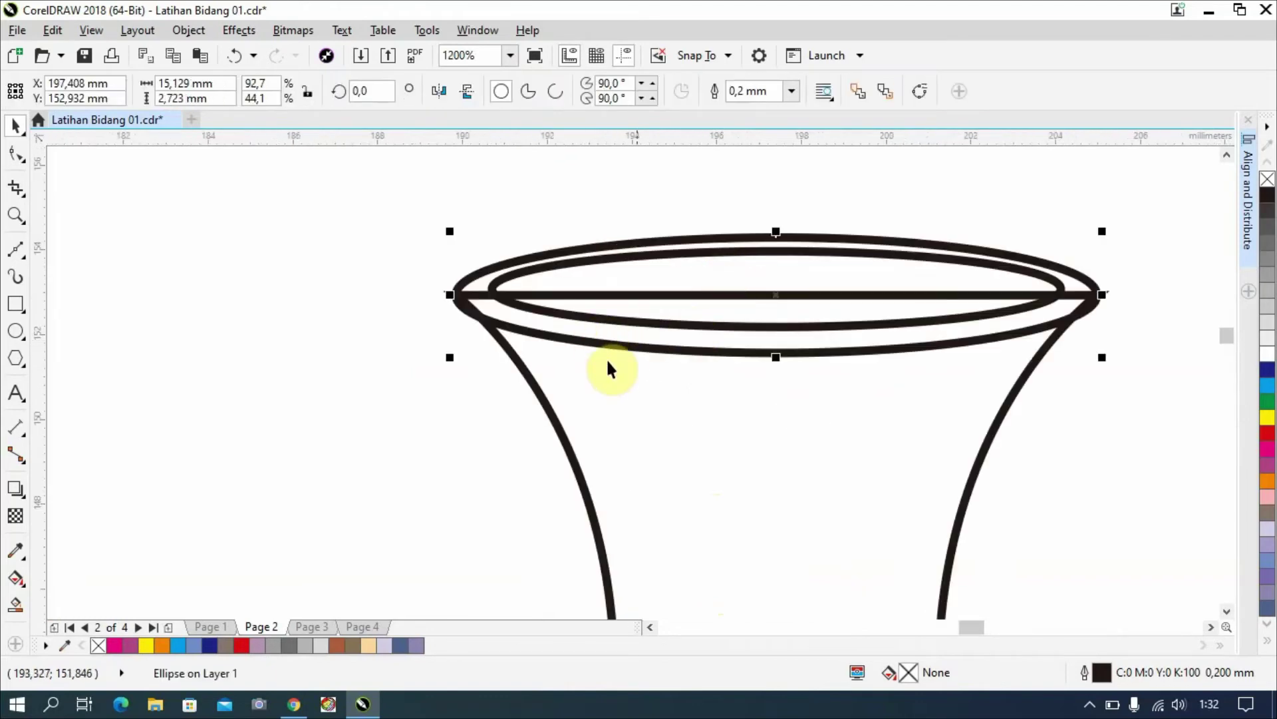
pyautogui.hotkey('ctrl', 'a')
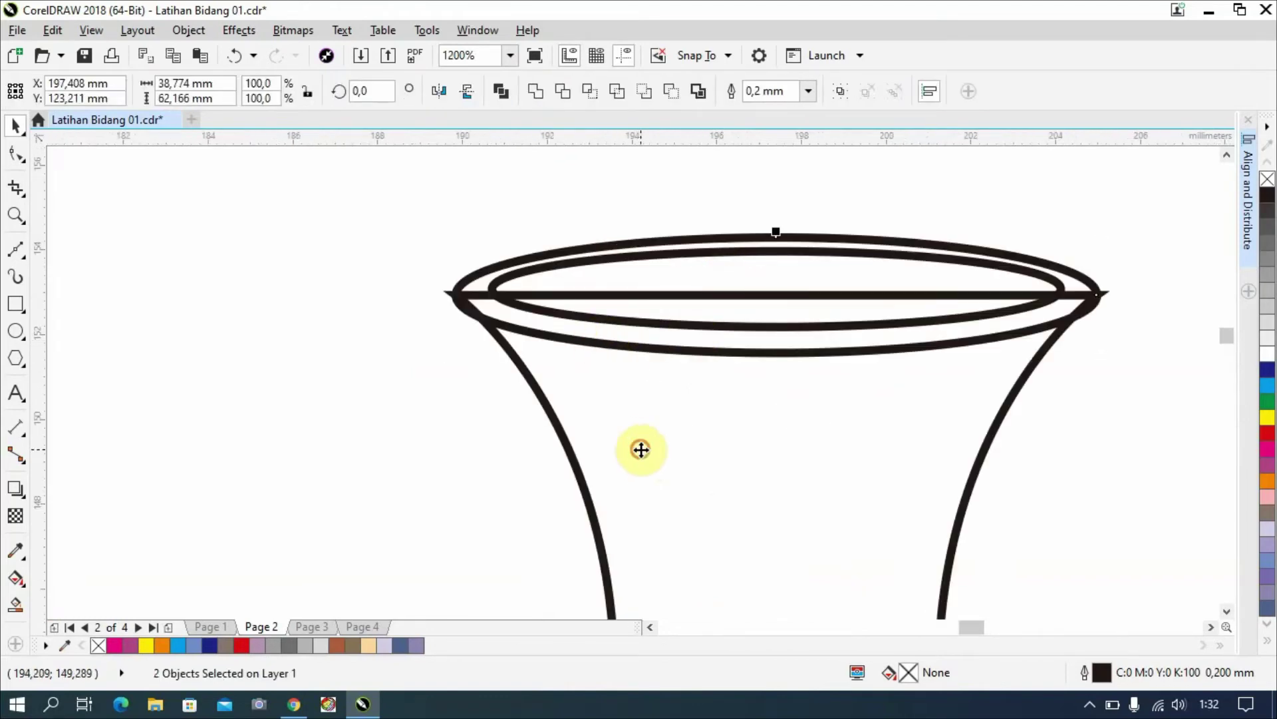
pyautogui.click(563, 91)
pyautogui.click(344, 263)
# Fill the vase body with lime green from the colour palette.
pyautogui.scroll(-5, 528, 324)
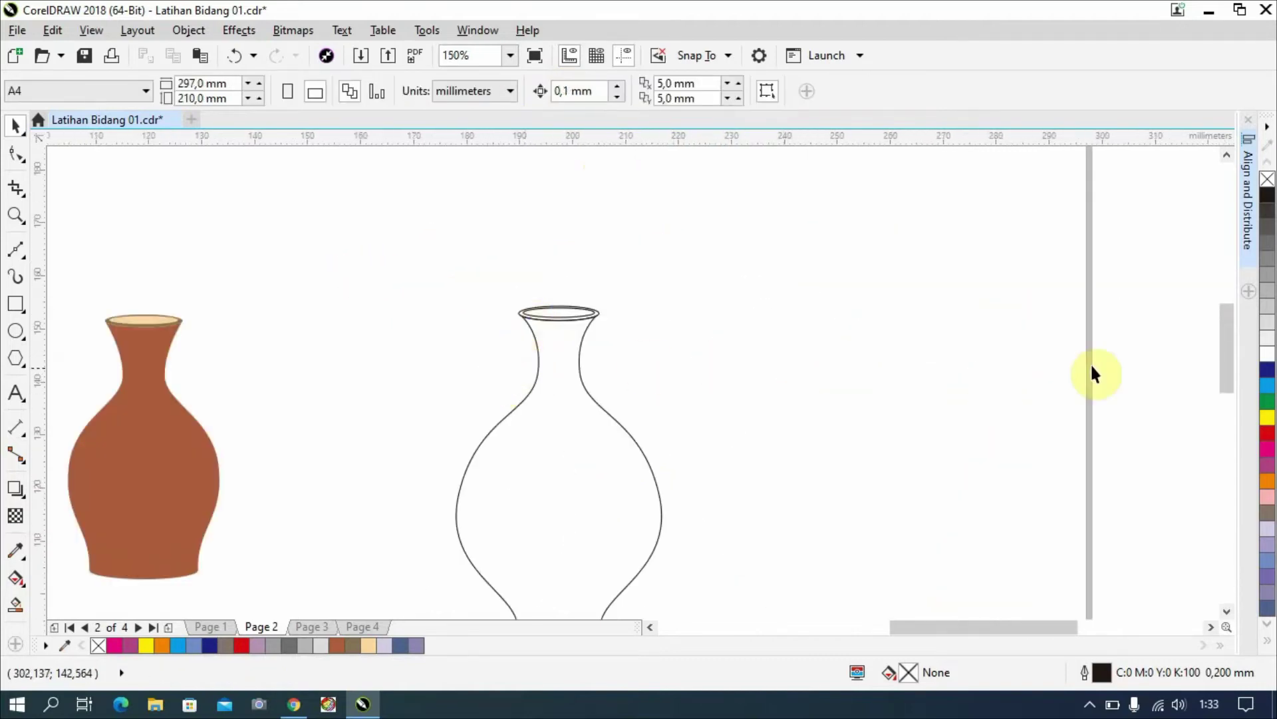
pyautogui.moveTo(1223, 350); pyautogui.dragTo(1219, 368)
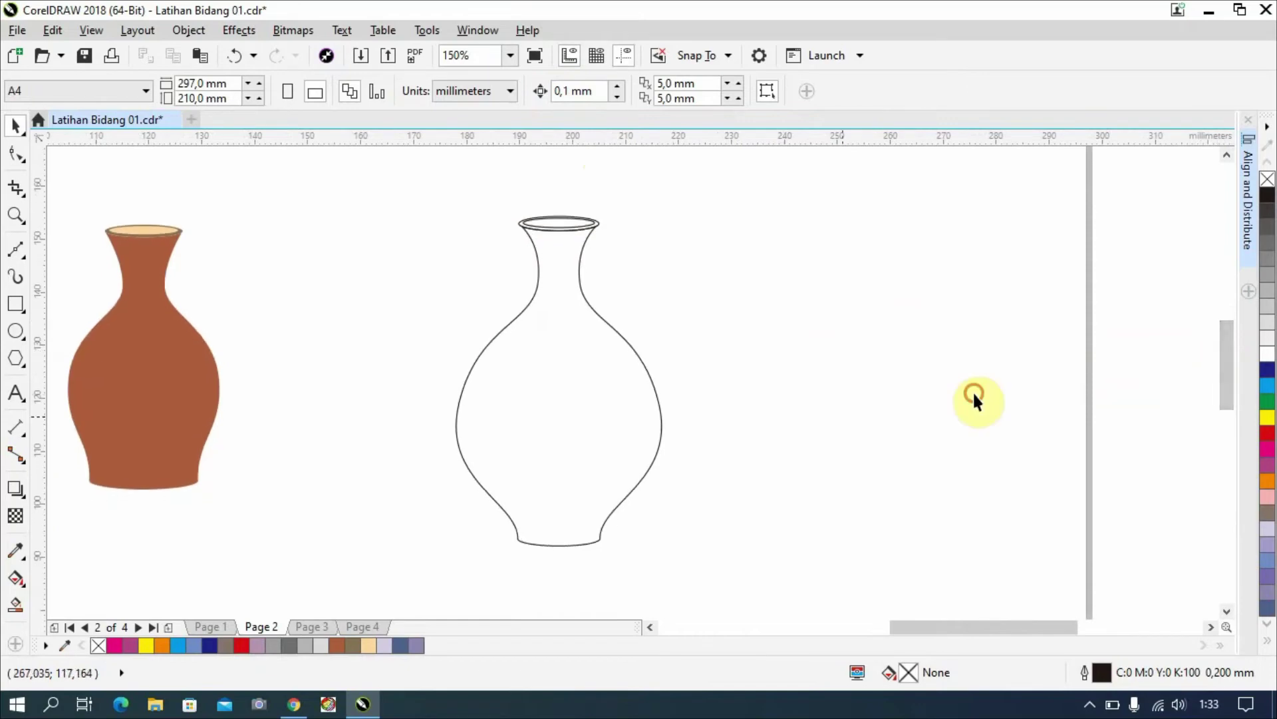
pyautogui.click(1266, 640)
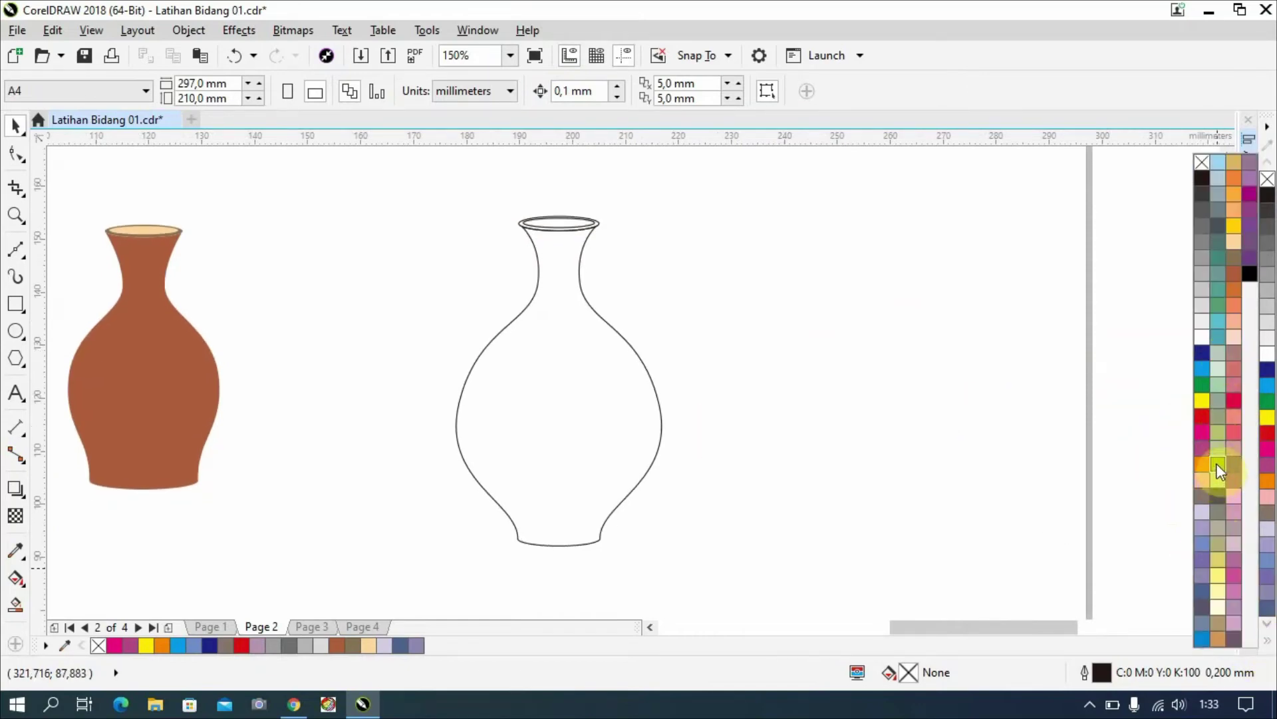
pyautogui.moveTo(1217, 463); pyautogui.dragTo(587, 398)
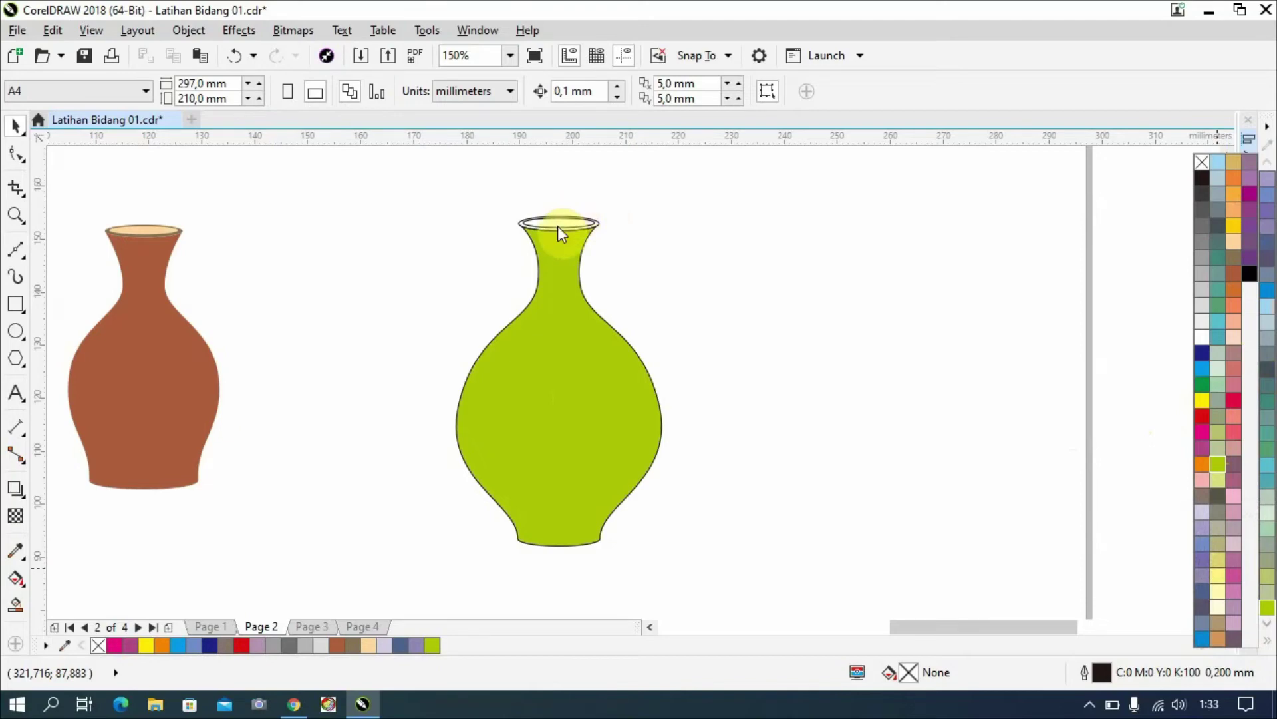
# Fill the inner mouth ellipse with pale yellow-green and the surrounding rim with grey-green.
pyautogui.scroll(5, 556, 222)
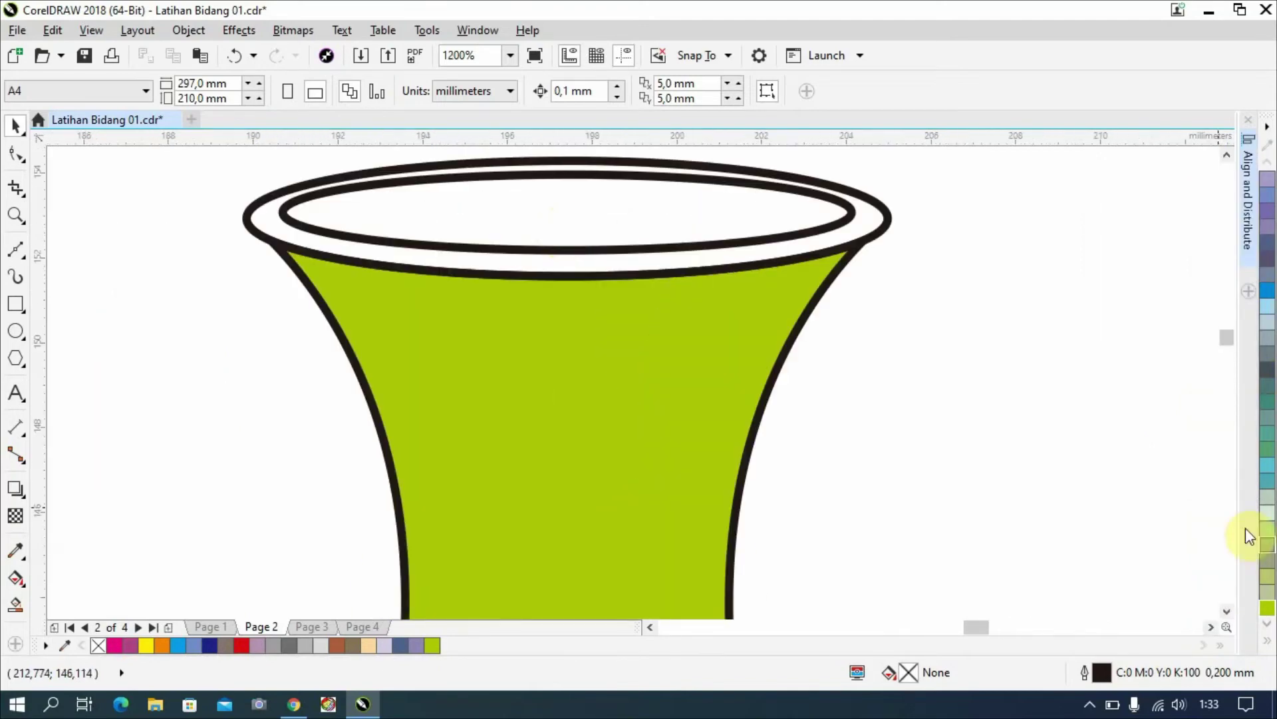
pyautogui.click(1268, 643)
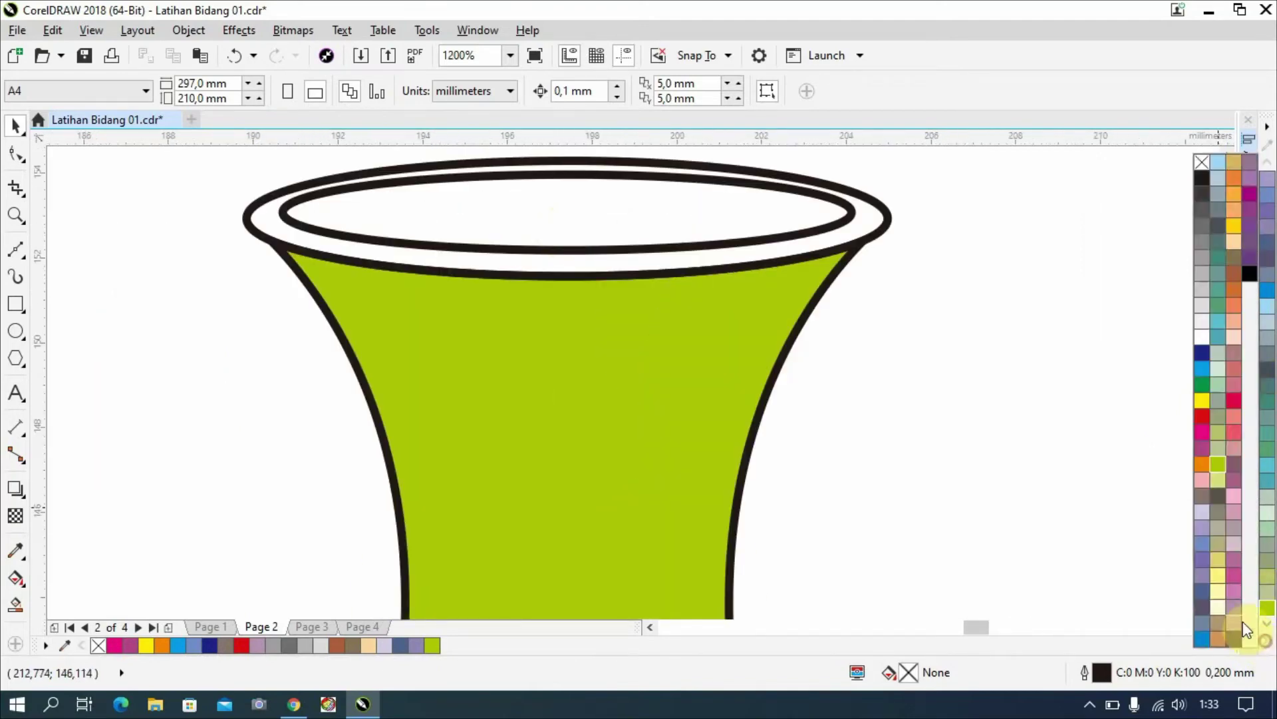
pyautogui.moveTo(1216, 473); pyautogui.dragTo(650, 222)
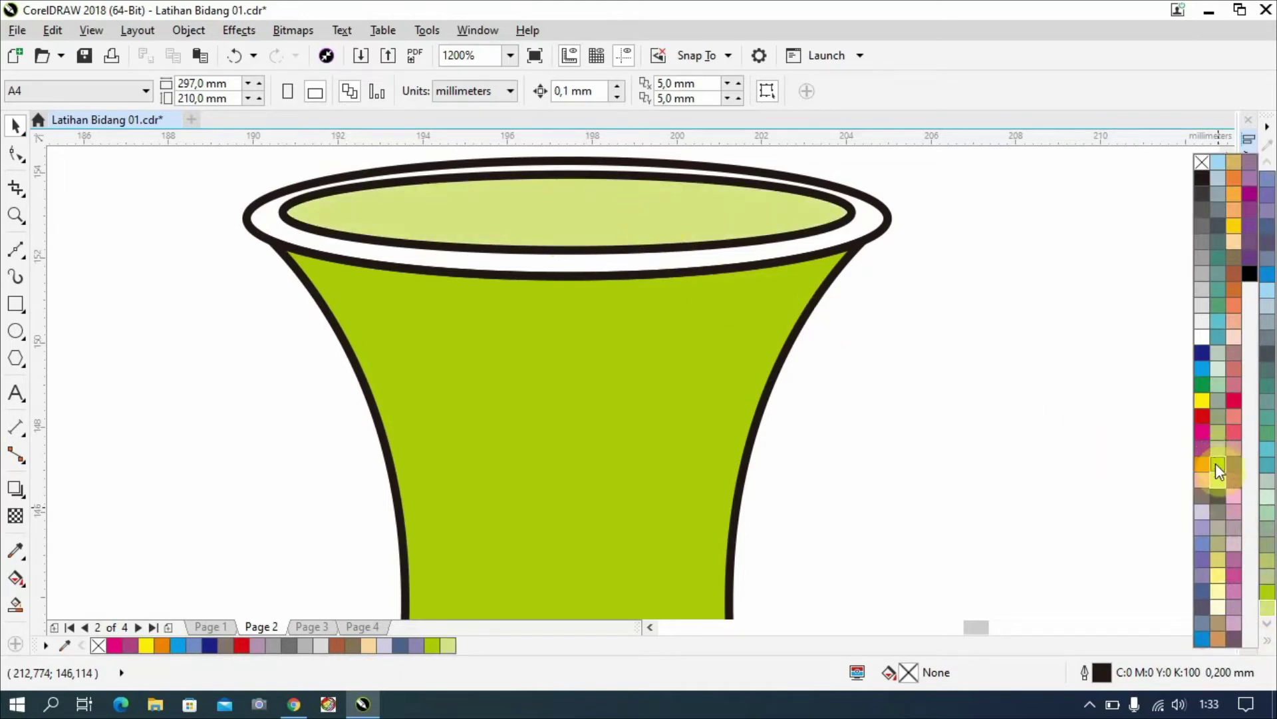
pyautogui.moveTo(1215, 406); pyautogui.dragTo(714, 259)
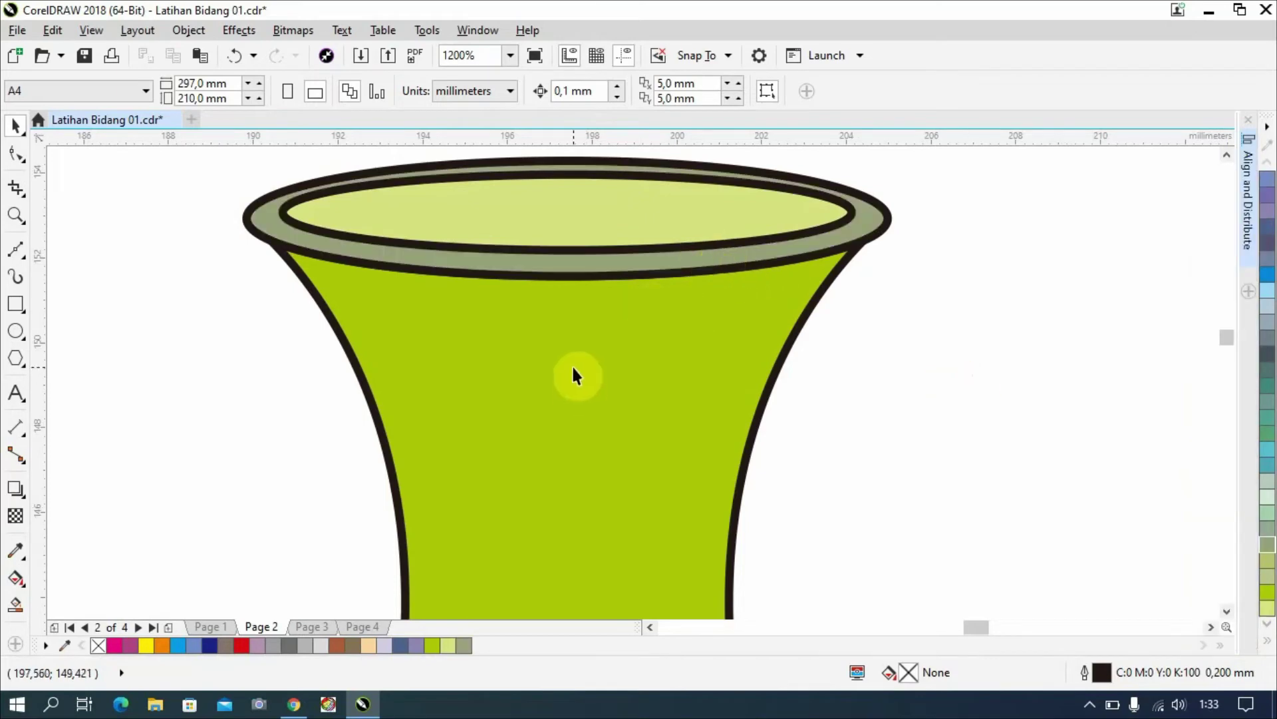
# Remove the outlines from the vase body and both mouth ellipses.
pyautogui.scroll(-2, 571, 364)
pyautogui.scroll(-3, 571, 364)
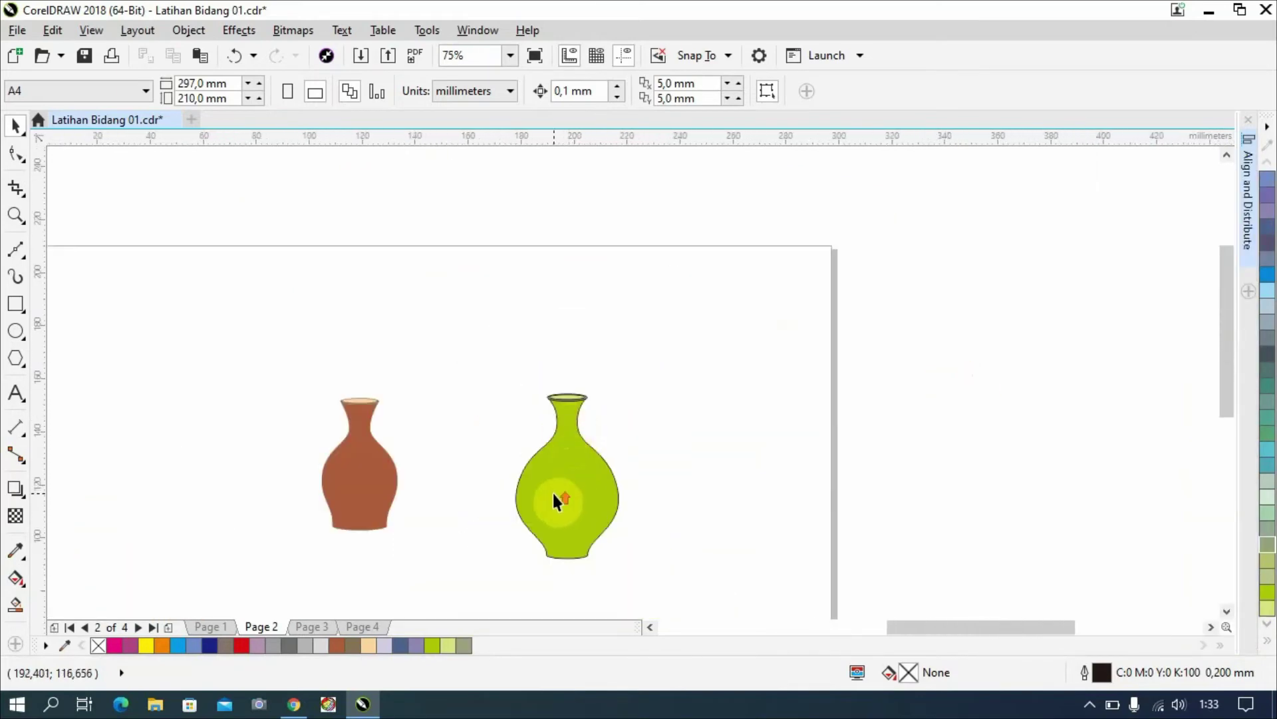
pyautogui.scroll(1, 553, 491)
pyautogui.scroll(-1, 545, 526)
pyautogui.scroll(1, 546, 547)
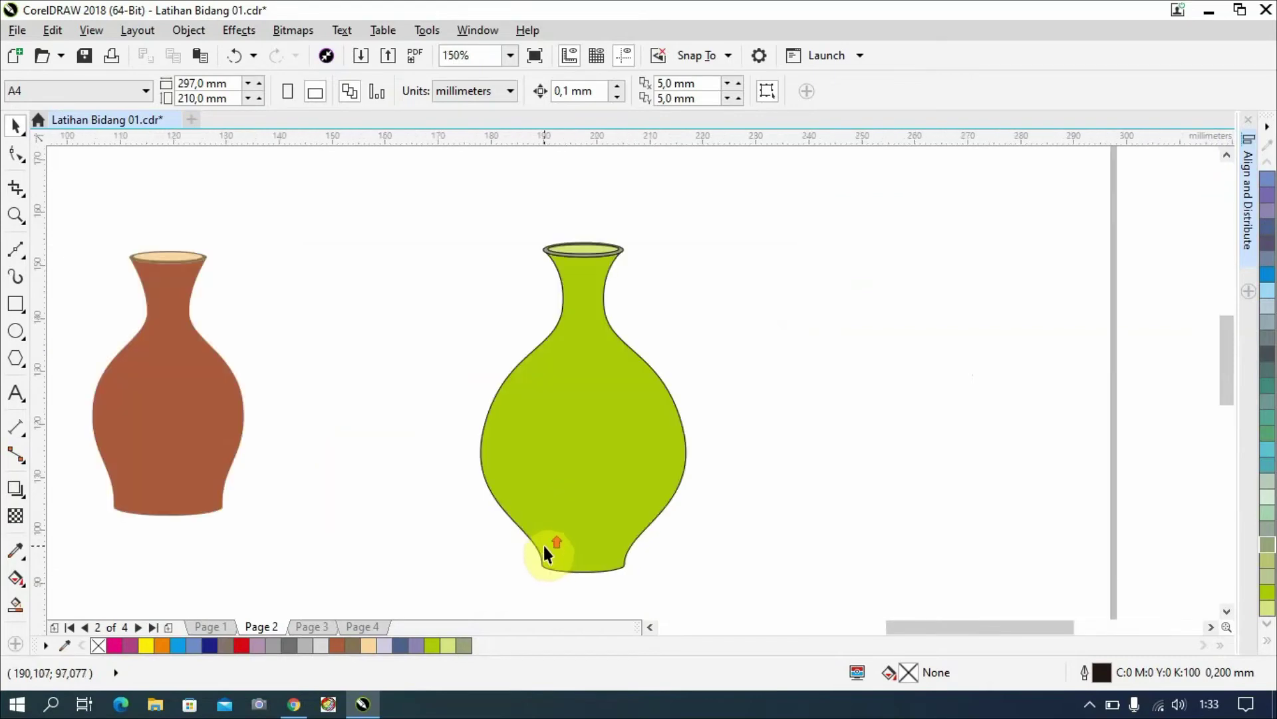
pyautogui.moveTo(409, 212); pyautogui.dragTo(731, 580)
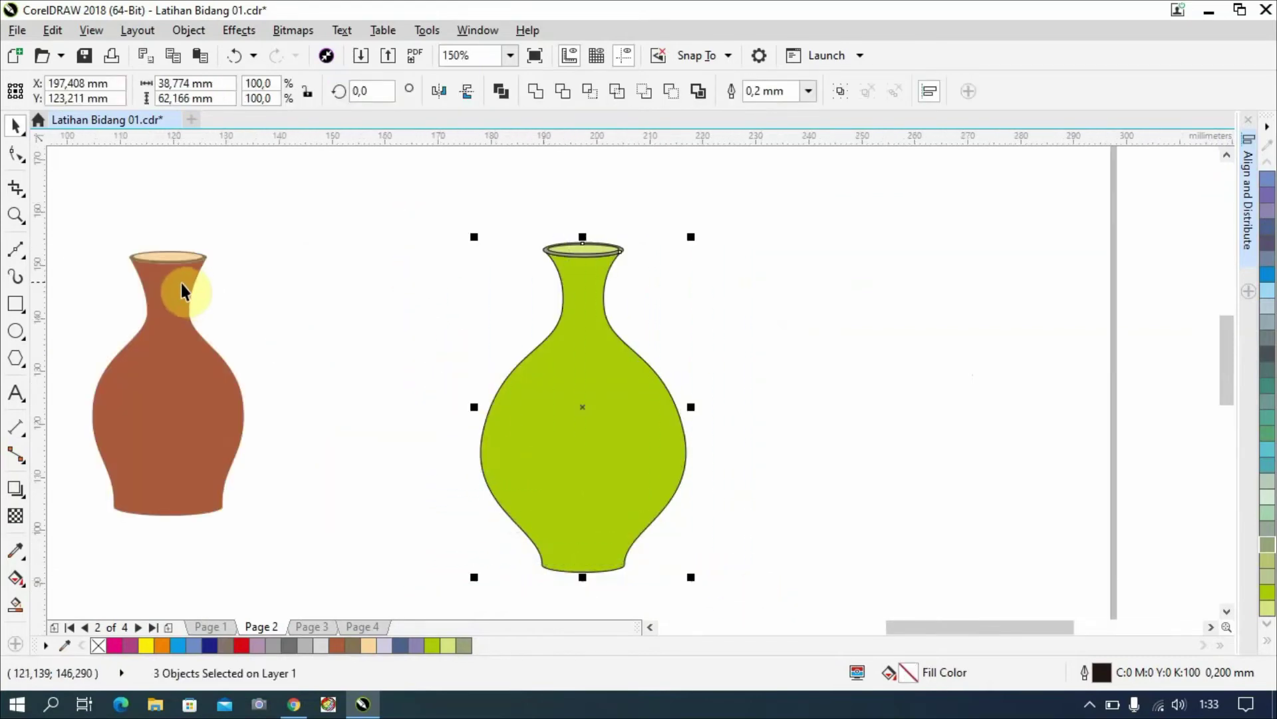
pyautogui.click(1268, 640)
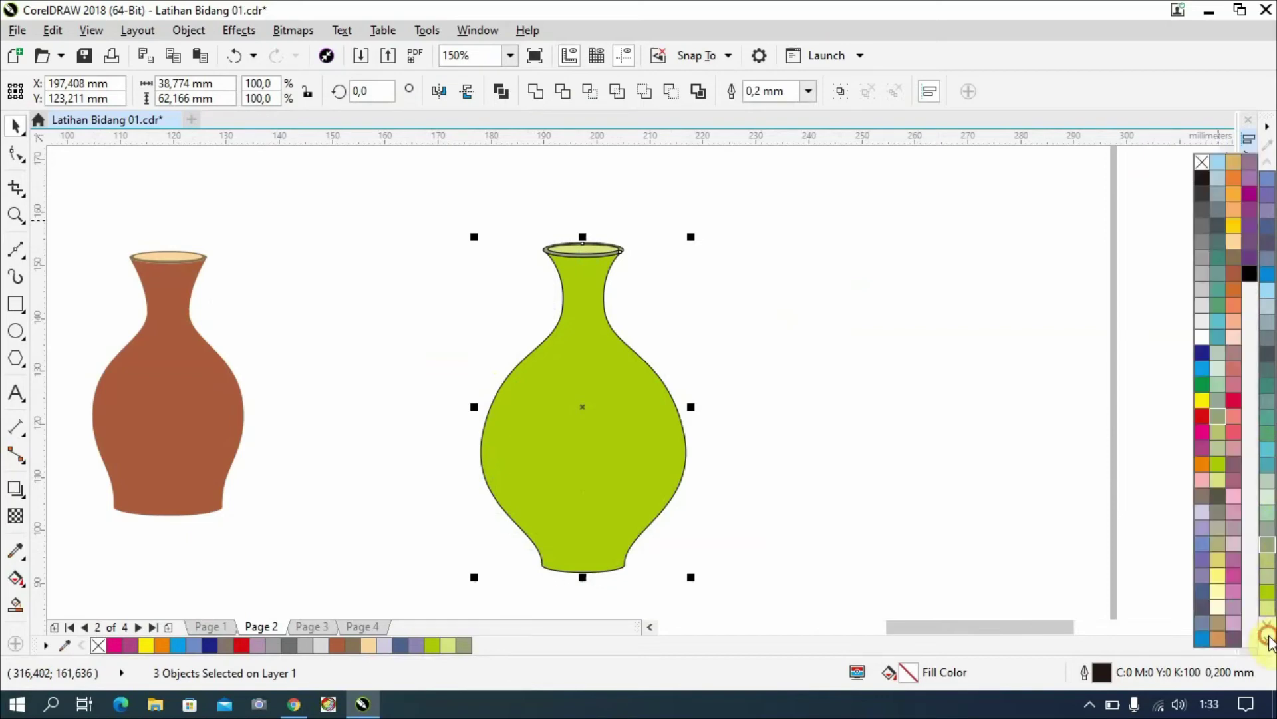
pyautogui.rightClick(1198, 158)
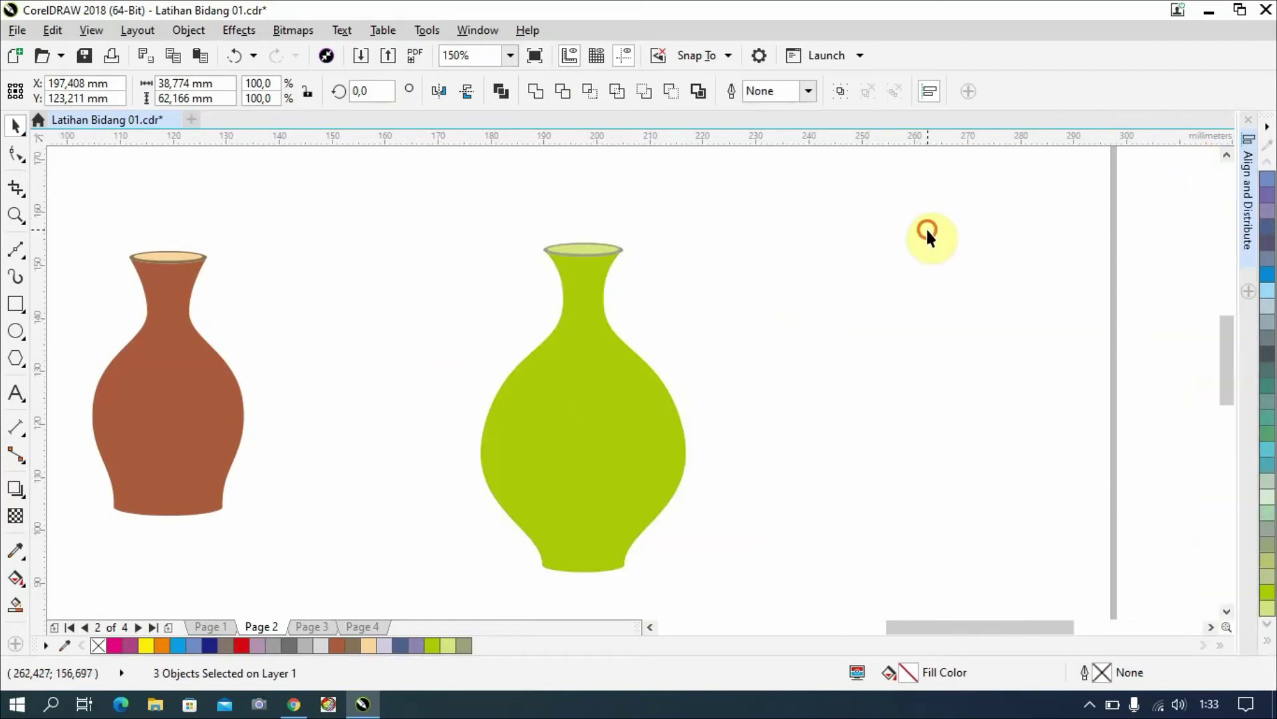
pyautogui.click(925, 228)
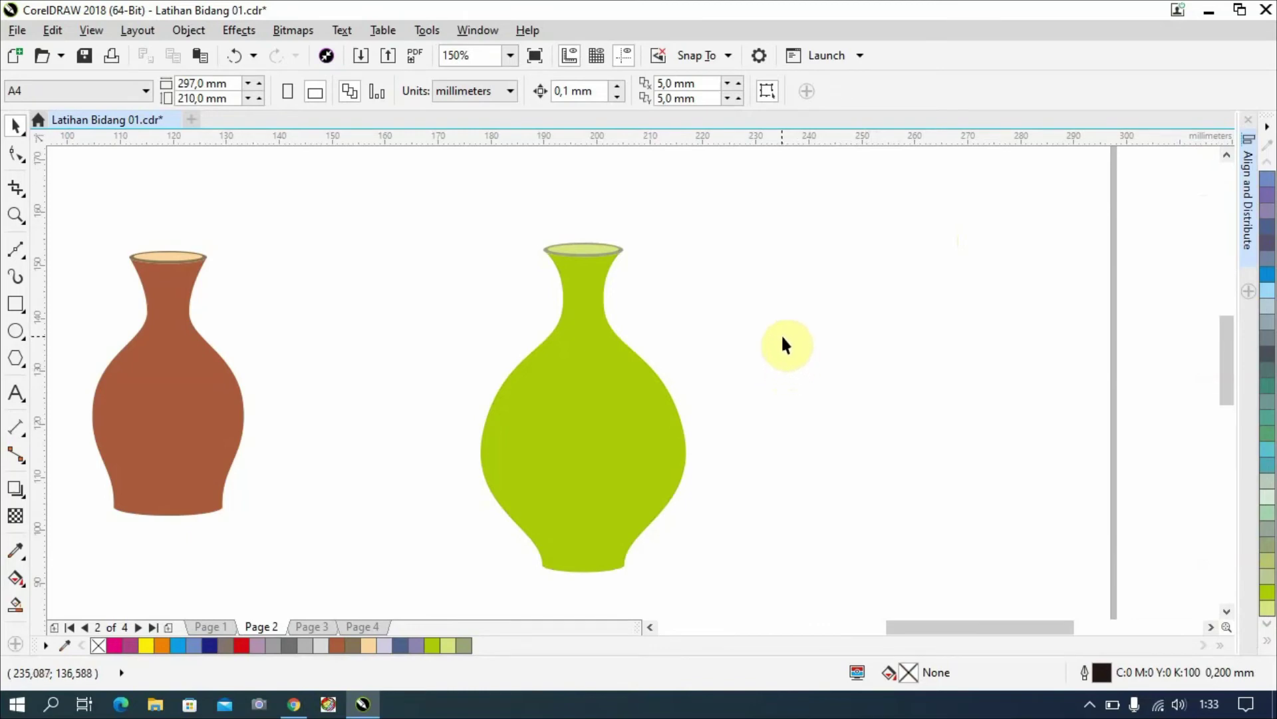
# Copy the red hand from Page 1 and paste it onto a new page added after Page 4.
pyautogui.click(210, 626)
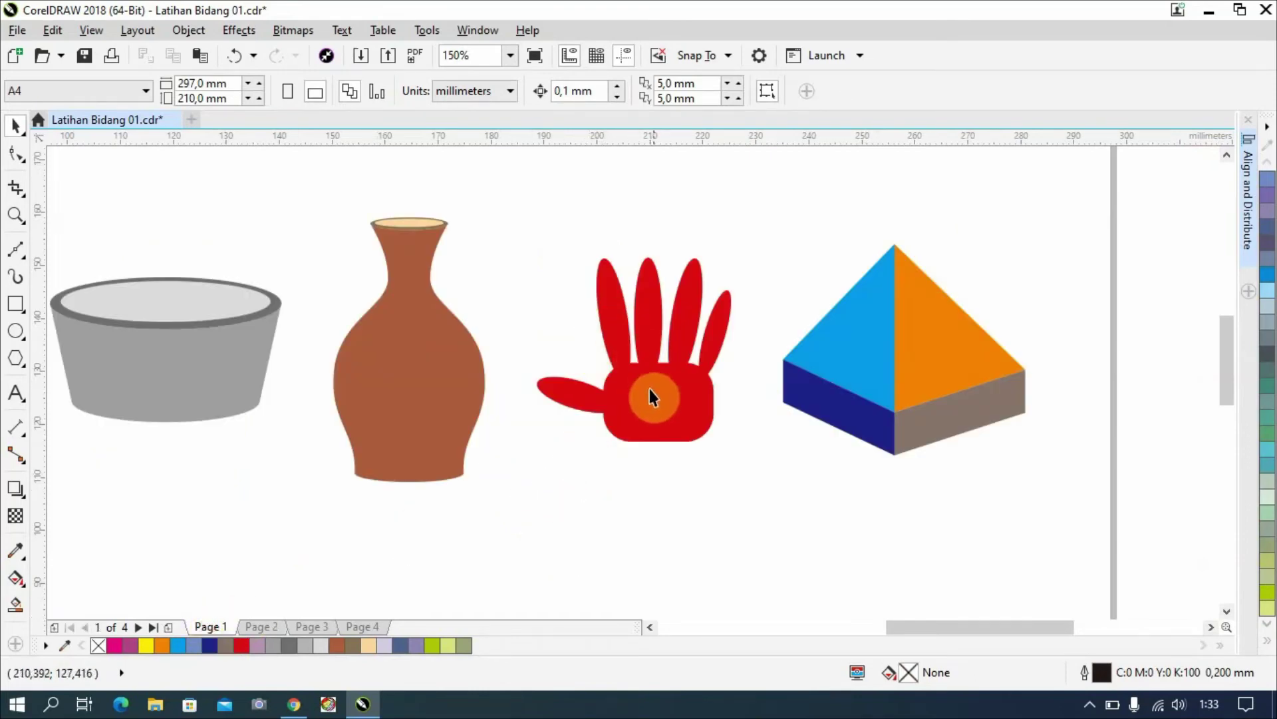
pyautogui.click(654, 406)
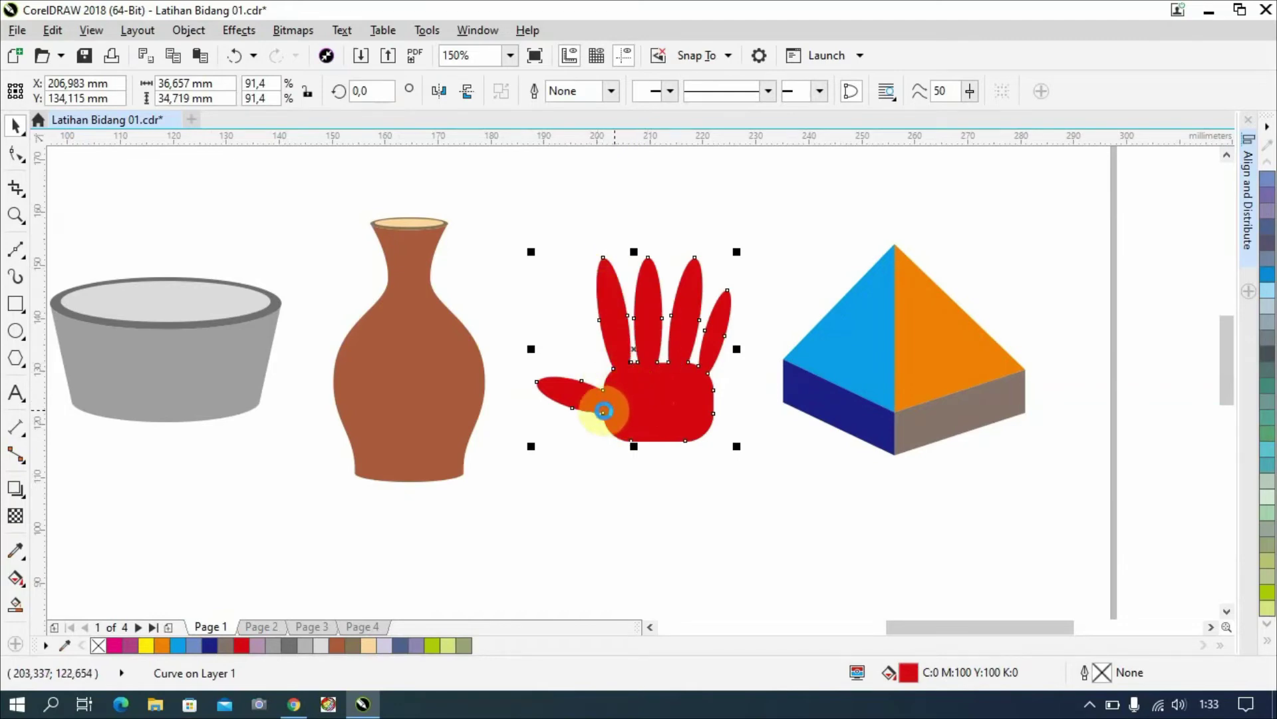
pyautogui.click(165, 627)
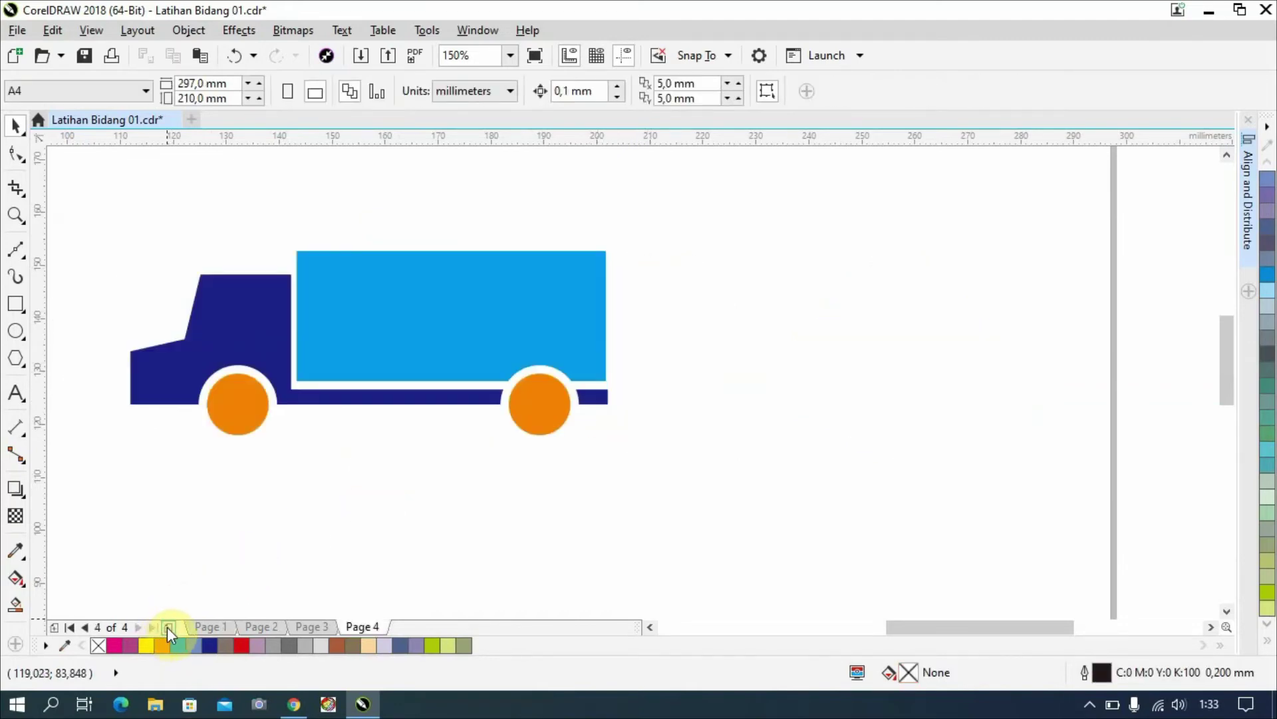
pyautogui.click(168, 627)
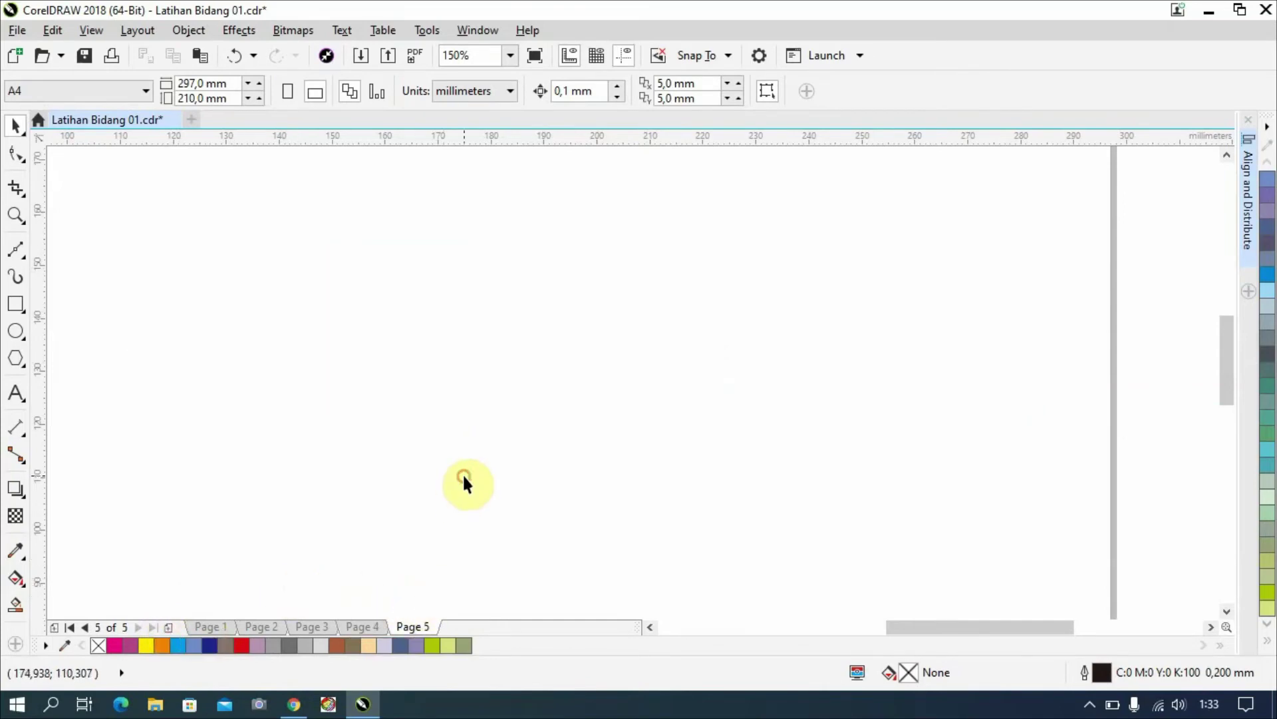
pyautogui.hotkey('ctrl', 'v')
pyautogui.click(677, 410)
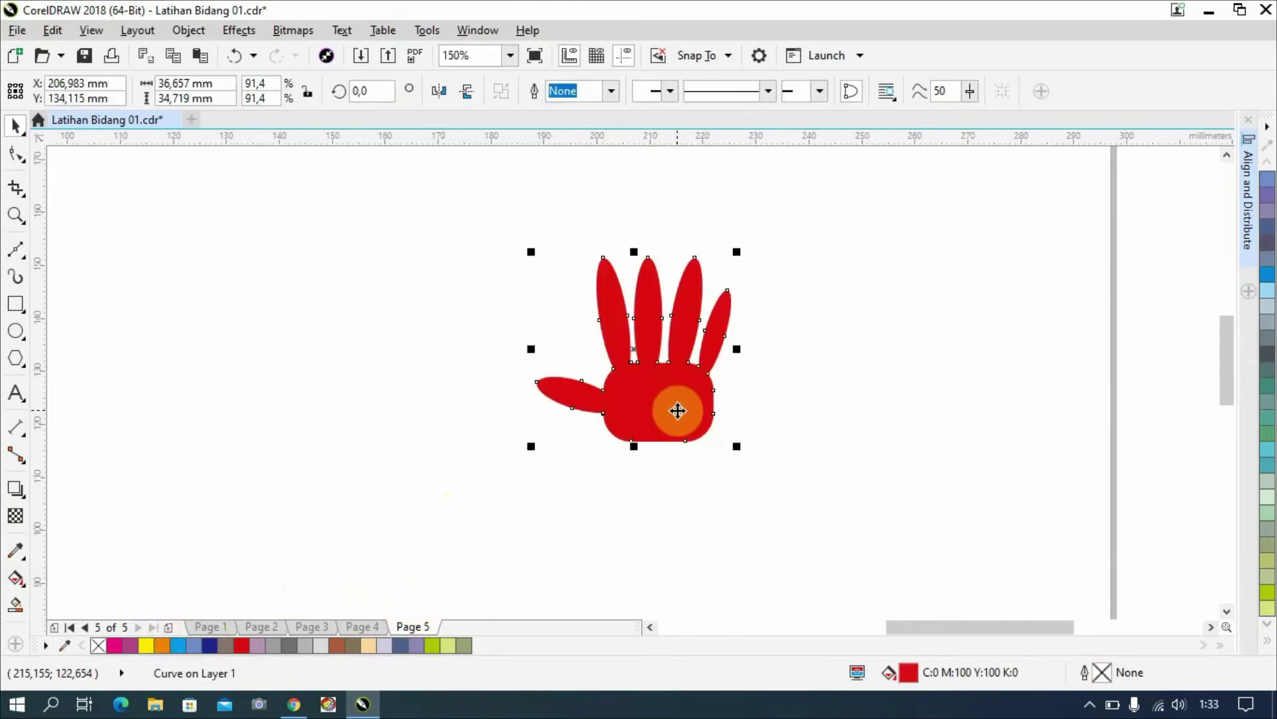
# Move the pasted red hand into the left half of the page, leaving empty drawing space beside it.
pyautogui.moveTo(678, 410); pyautogui.dragTo(248, 399)
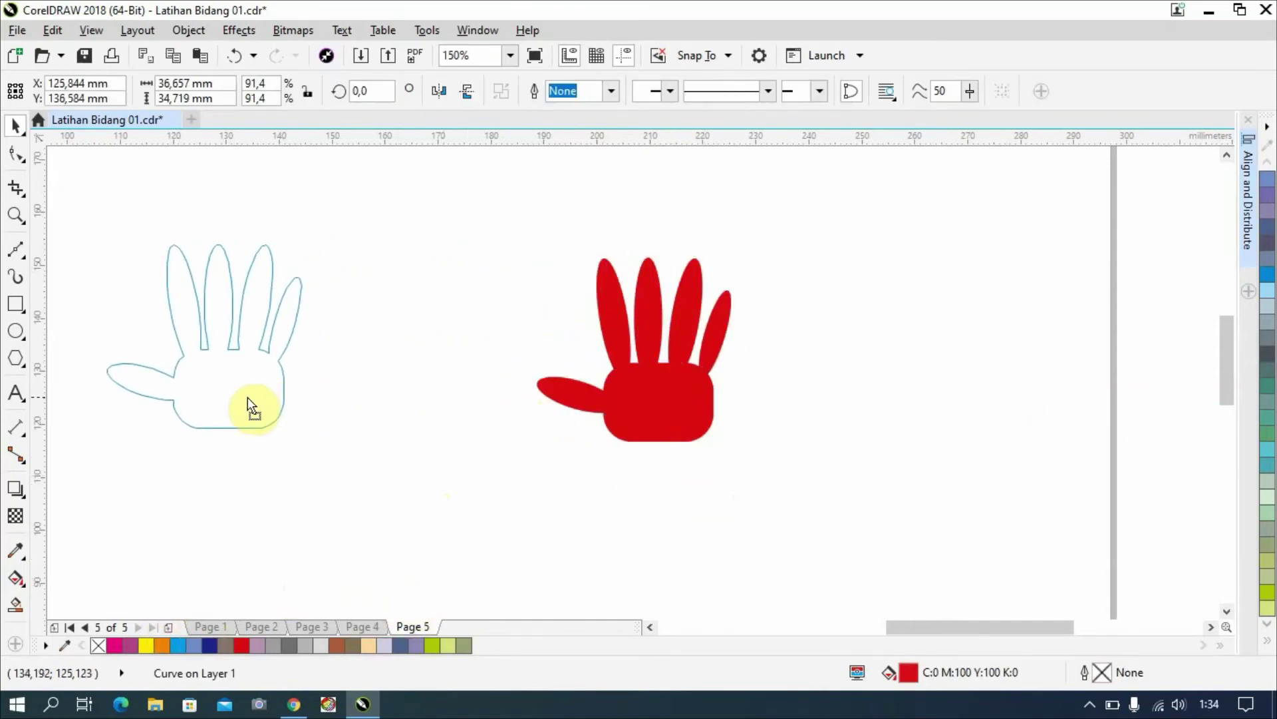
pyautogui.click(649, 626)
pyautogui.click(650, 626)
pyautogui.moveTo(455, 372); pyautogui.dragTo(333, 378)
pyautogui.click(593, 390)
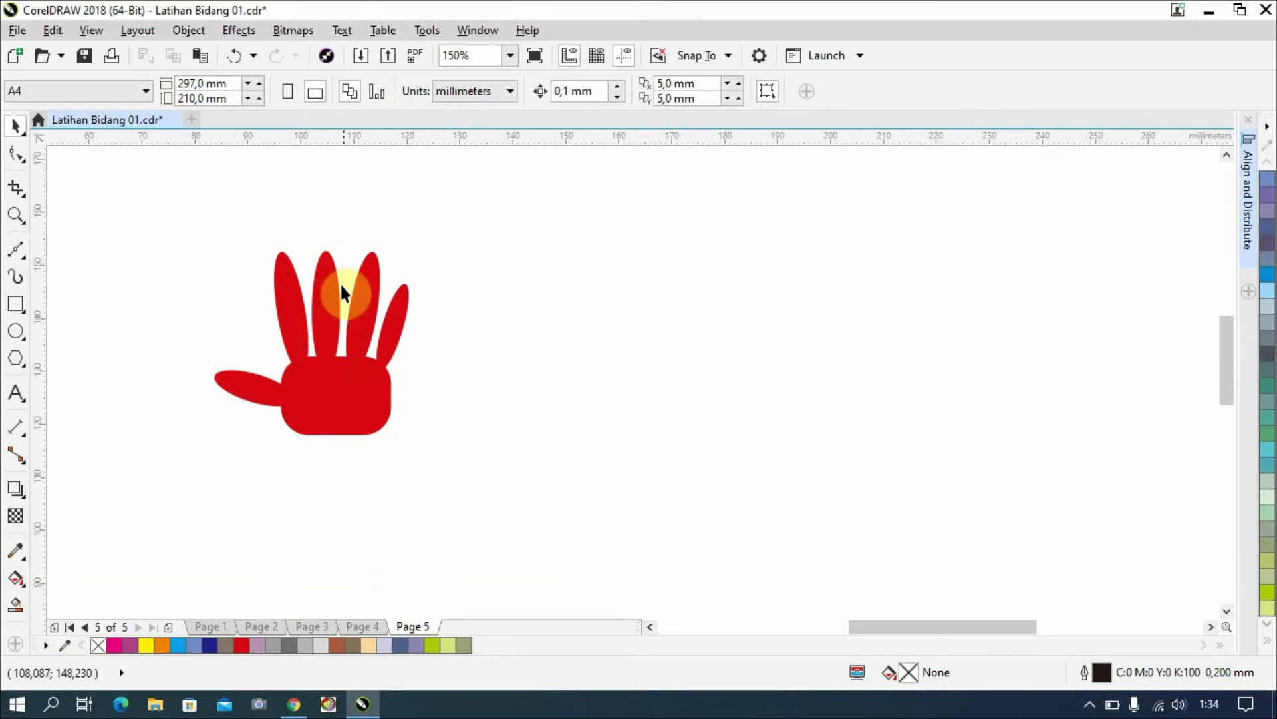
# Draw a tall vertical ellipse about 10 × 38 mm in the empty space beside the red hand as the middle finger.
pyautogui.click(19, 333)
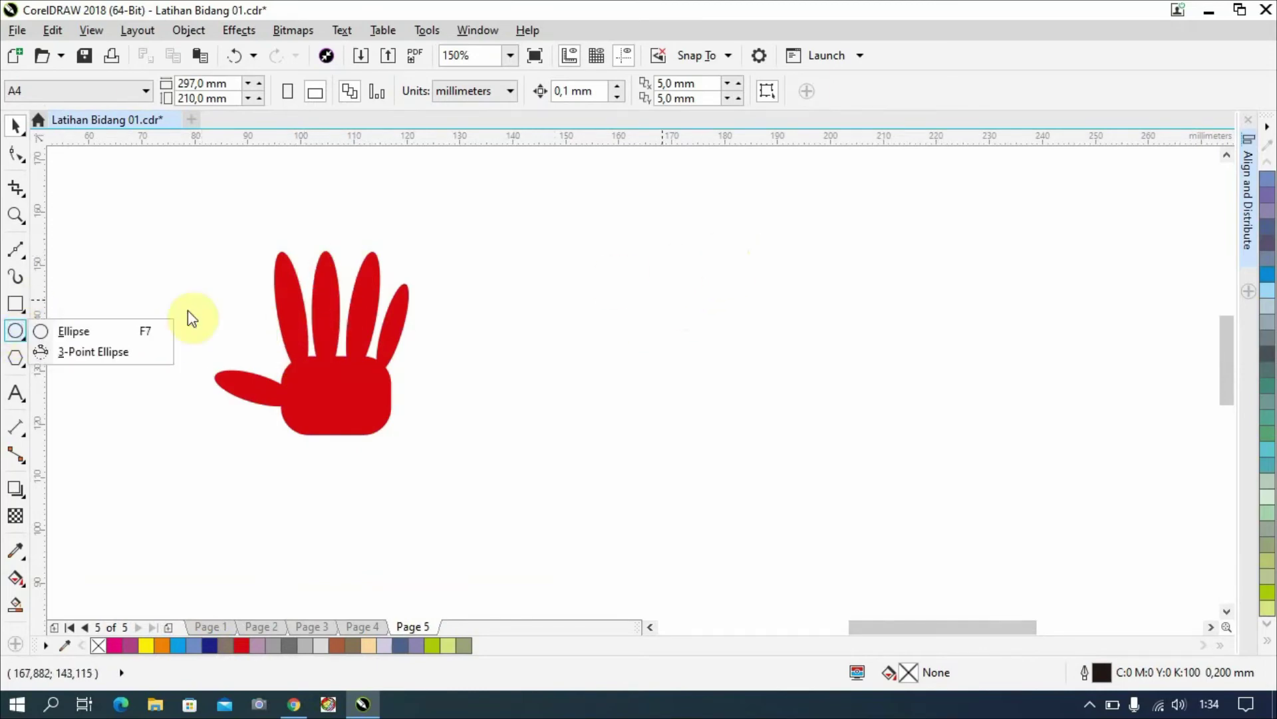
pyautogui.click(112, 329)
pyautogui.moveTo(747, 242)
pyautogui.mouseDown()
pyautogui.moveTo(764, 367)
pyautogui.moveTo(805, 450)
pyautogui.mouseUp()
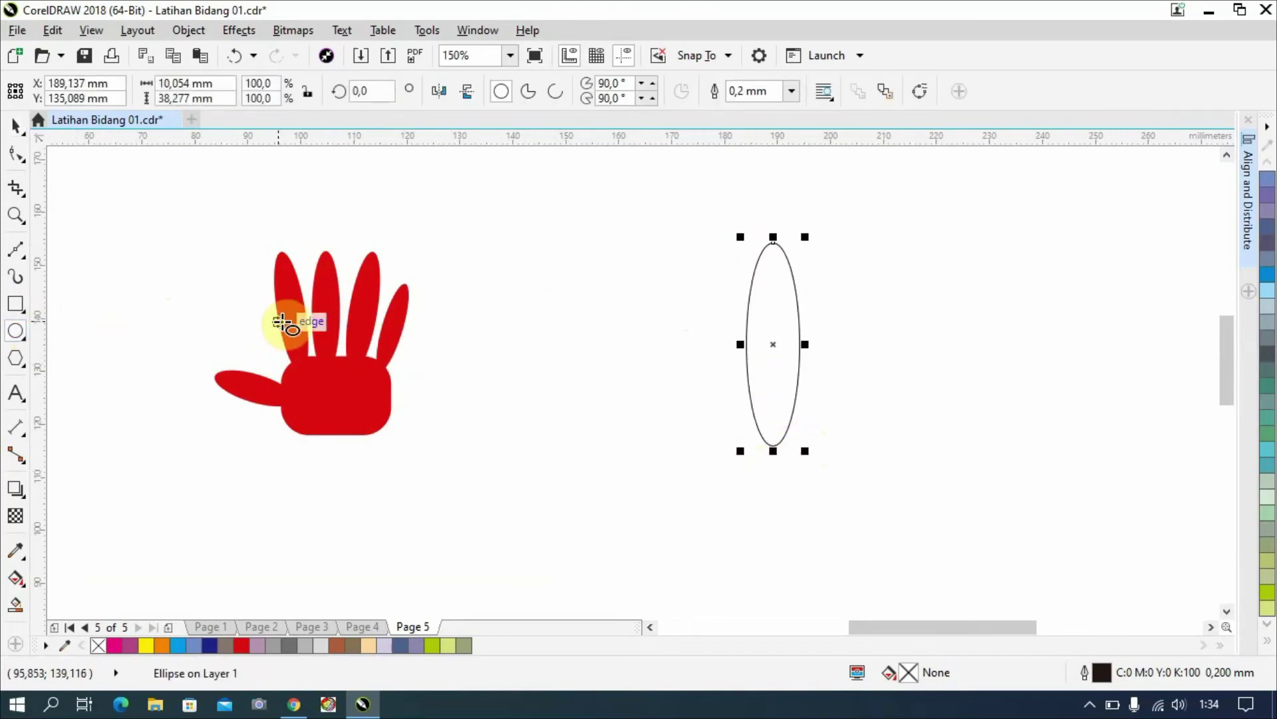
# Place a copy of the ellipse just right of the original, tilted clockwise to about 351°, with a small gap between them.
pyautogui.click(22, 135)
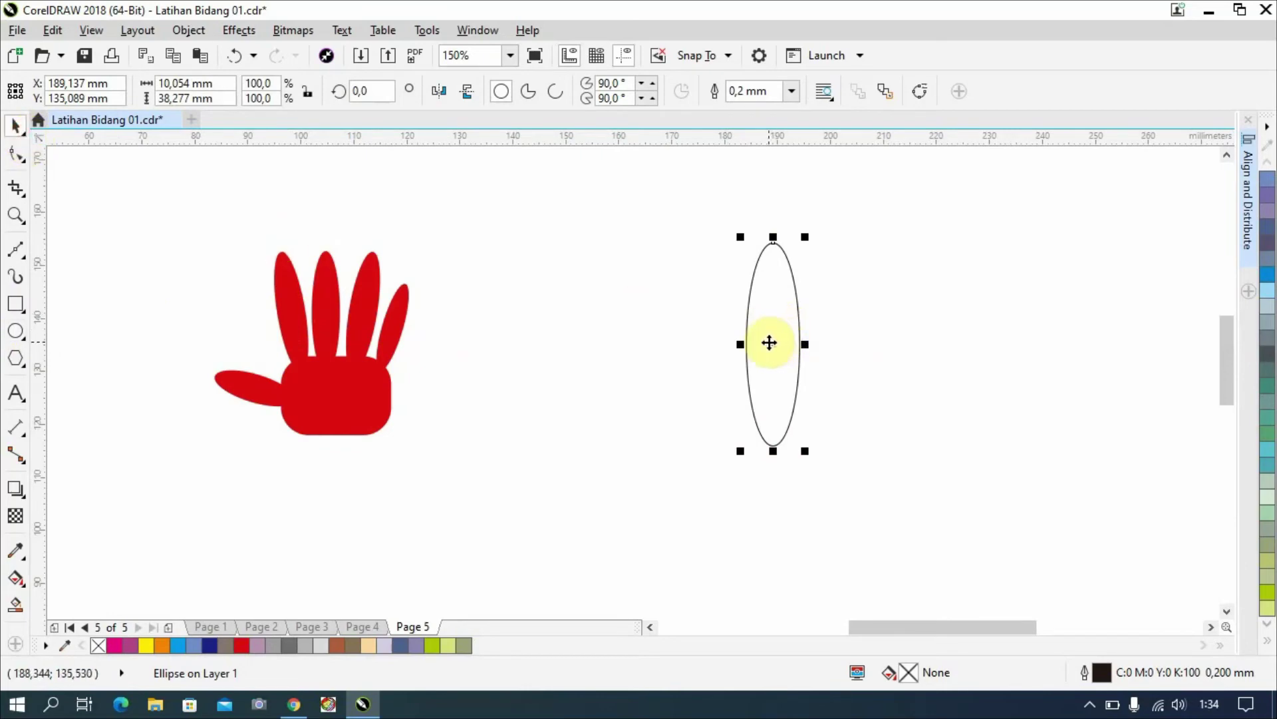
pyautogui.moveTo(769, 342); pyautogui.dragTo(831, 346)
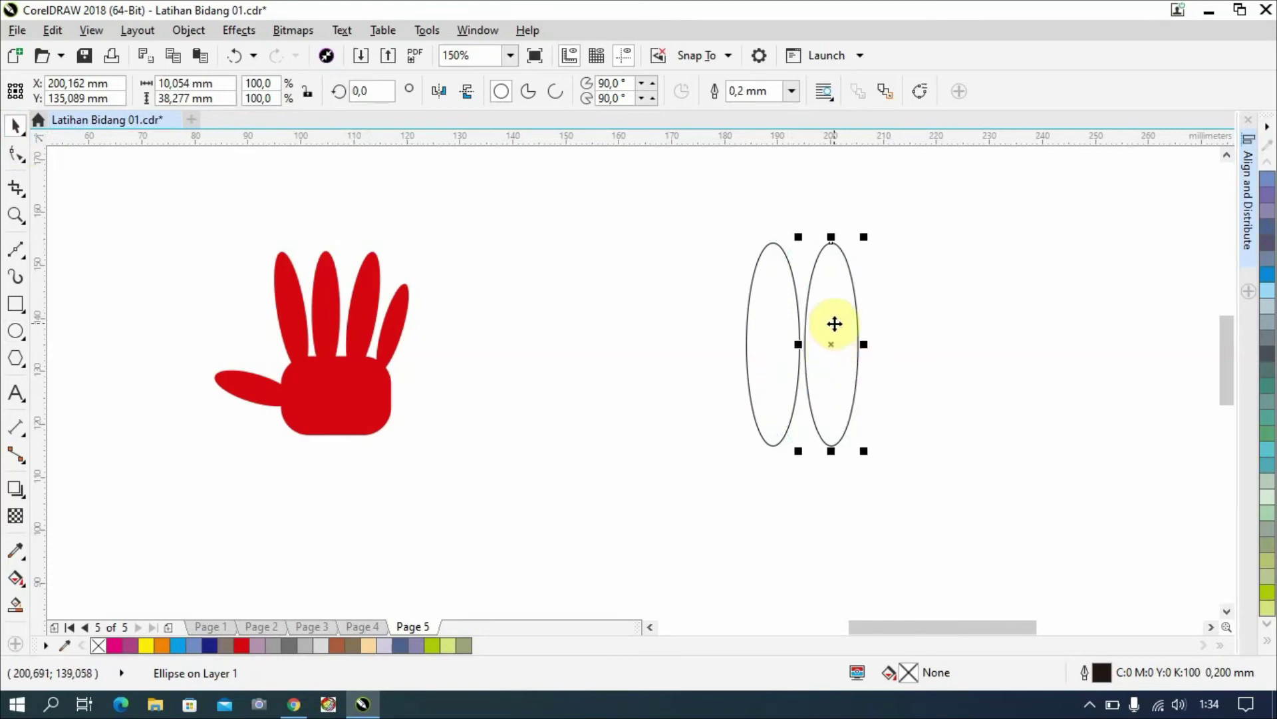
pyautogui.click(834, 323)
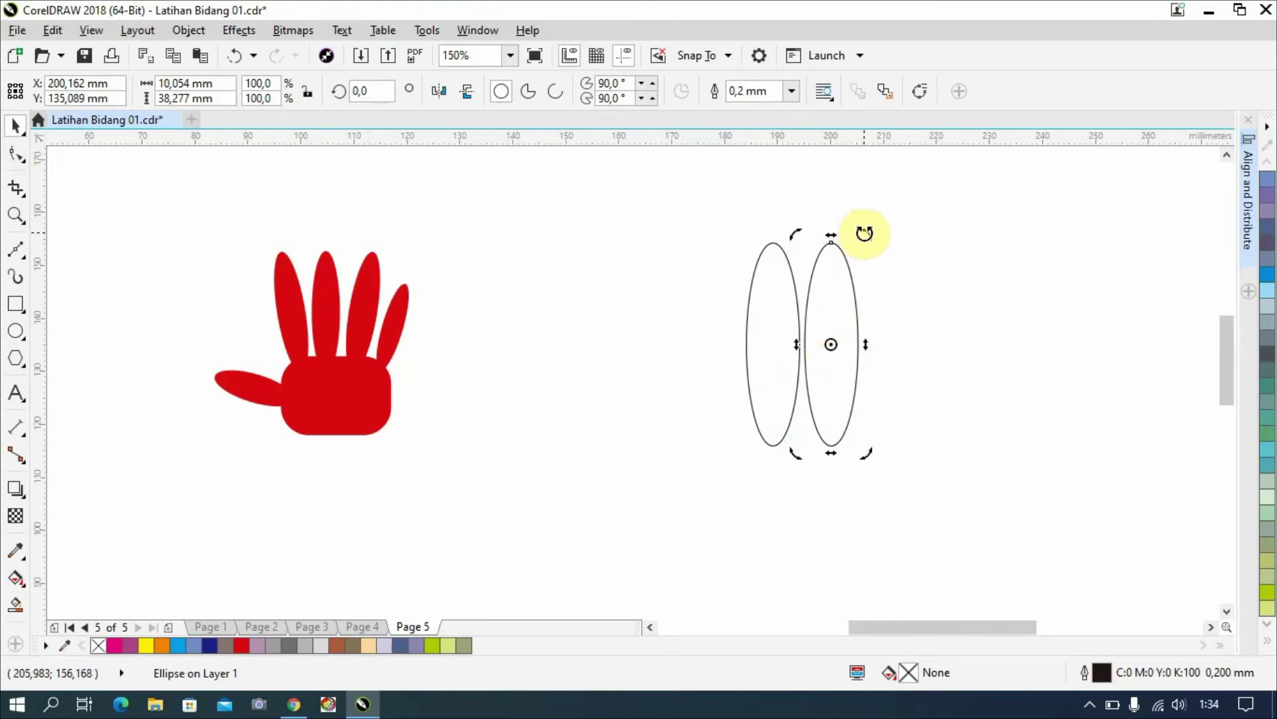
pyautogui.moveTo(866, 235); pyautogui.dragTo(884, 254)
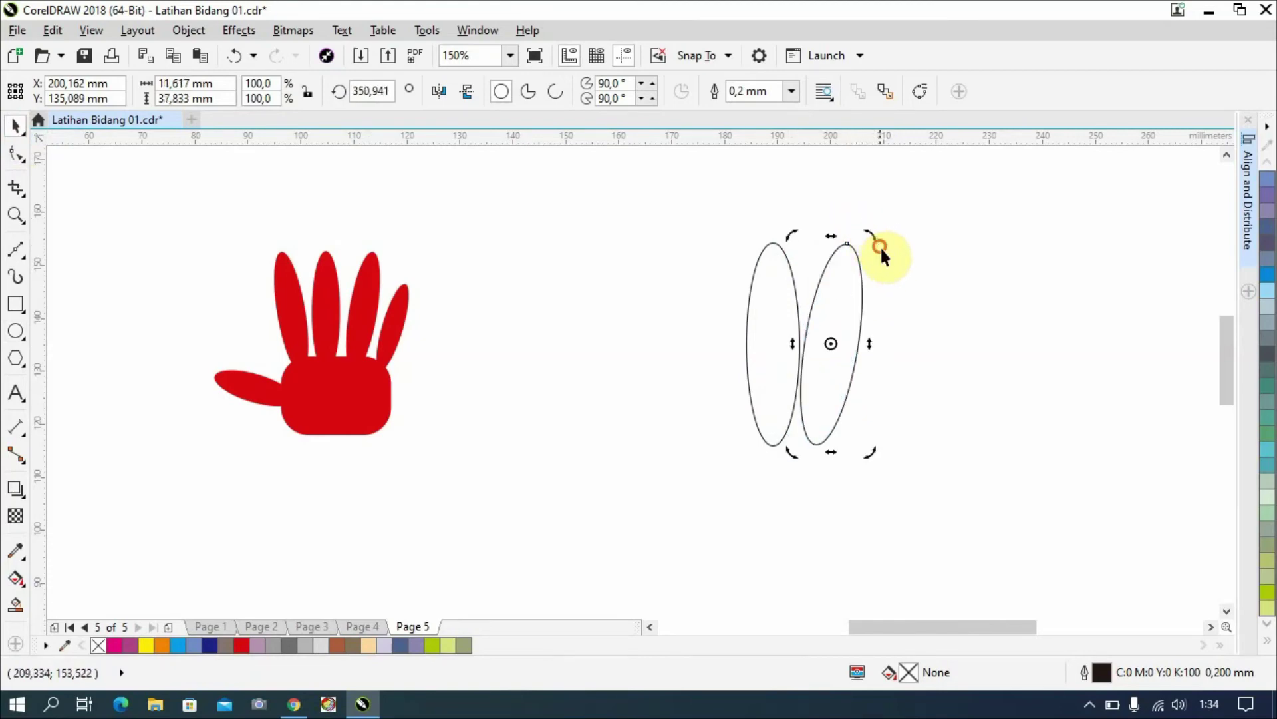
pyautogui.moveTo(830, 374); pyautogui.dragTo(840, 377)
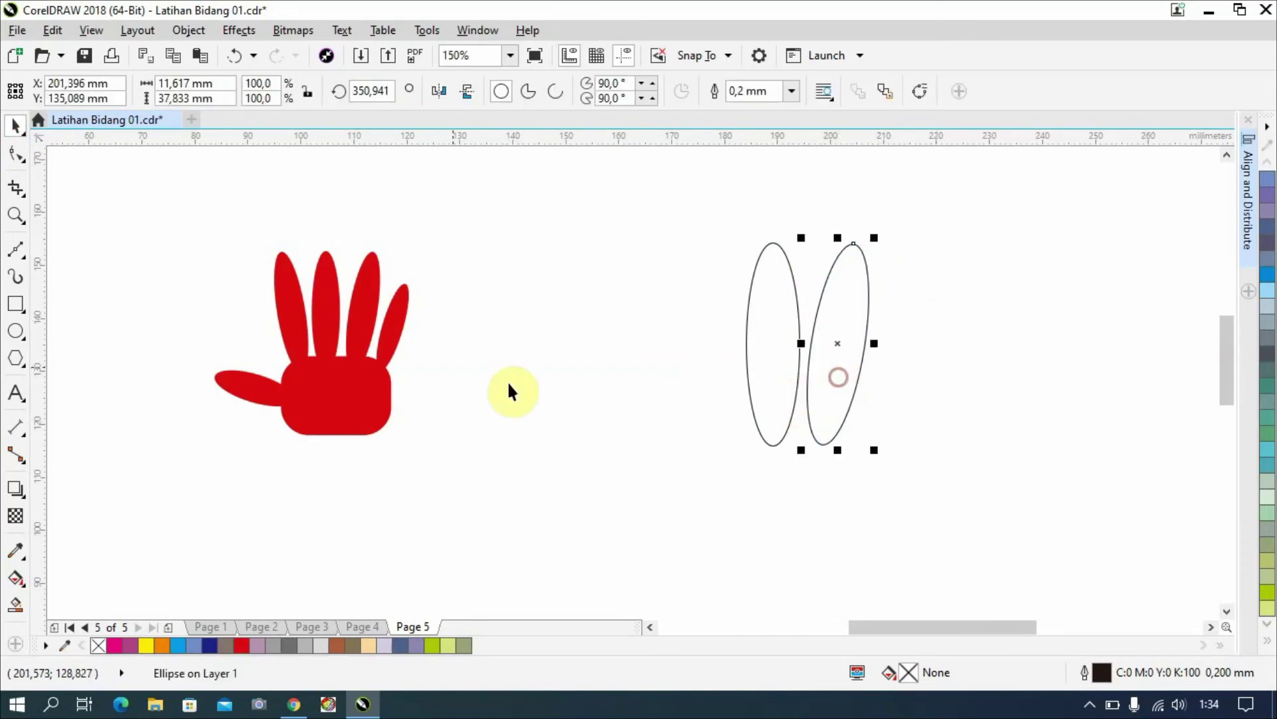
# Place a copy of the upright ellipse to its left, tilted counterclockwise to about 9.5°, with a small gap between them.
pyautogui.click(792, 376)
pyautogui.moveTo(771, 343); pyautogui.dragTo(711, 343)
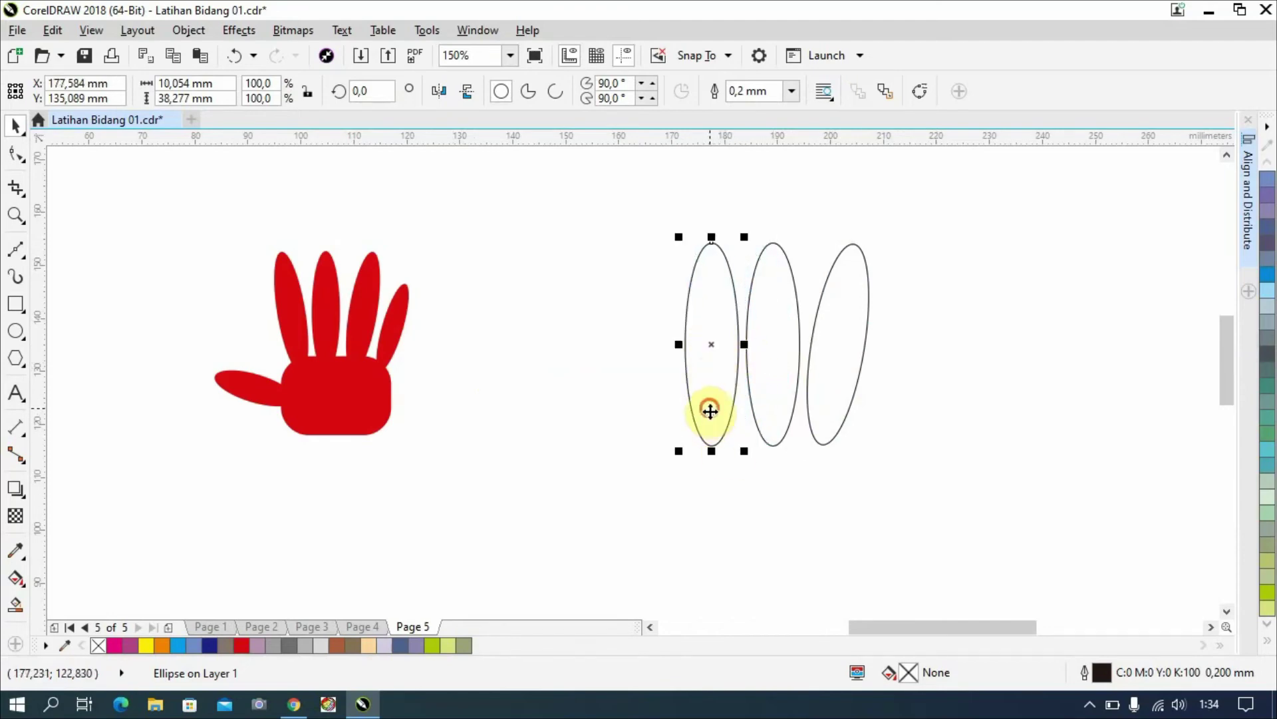
pyautogui.click(710, 411)
pyautogui.moveTo(748, 451); pyautogui.dragTo(768, 455)
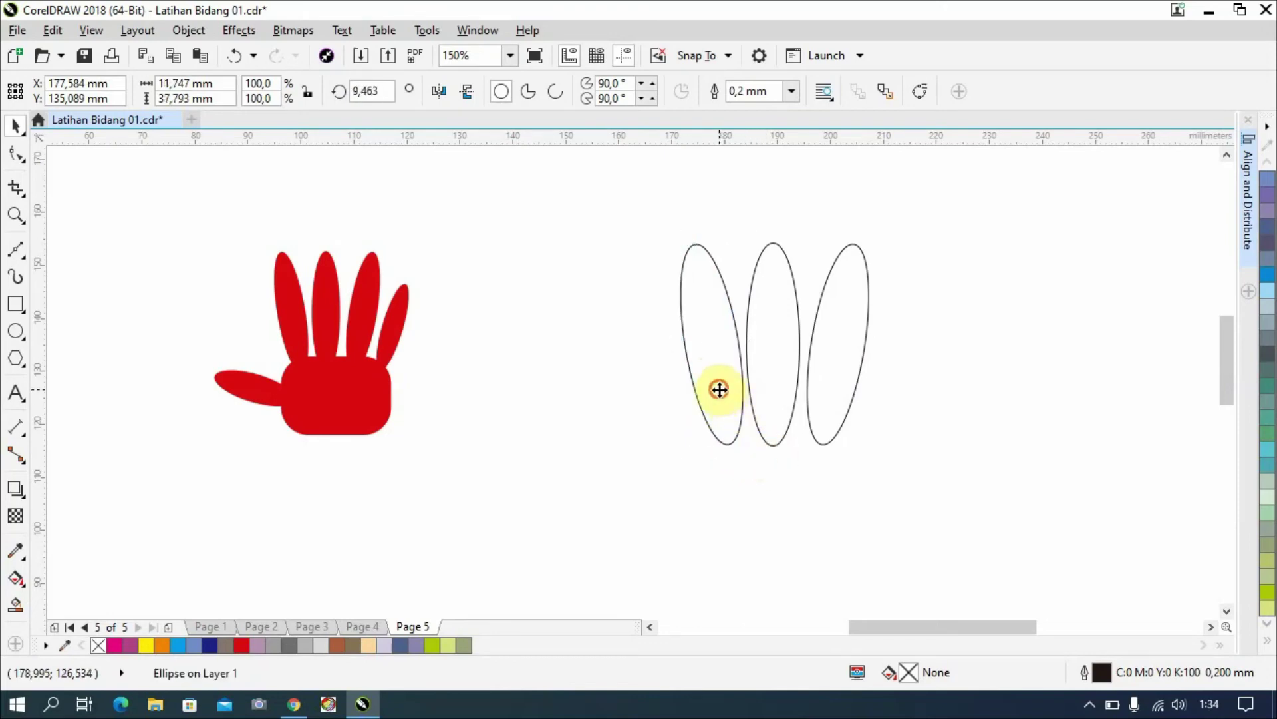
pyautogui.moveTo(722, 387); pyautogui.dragTo(713, 382)
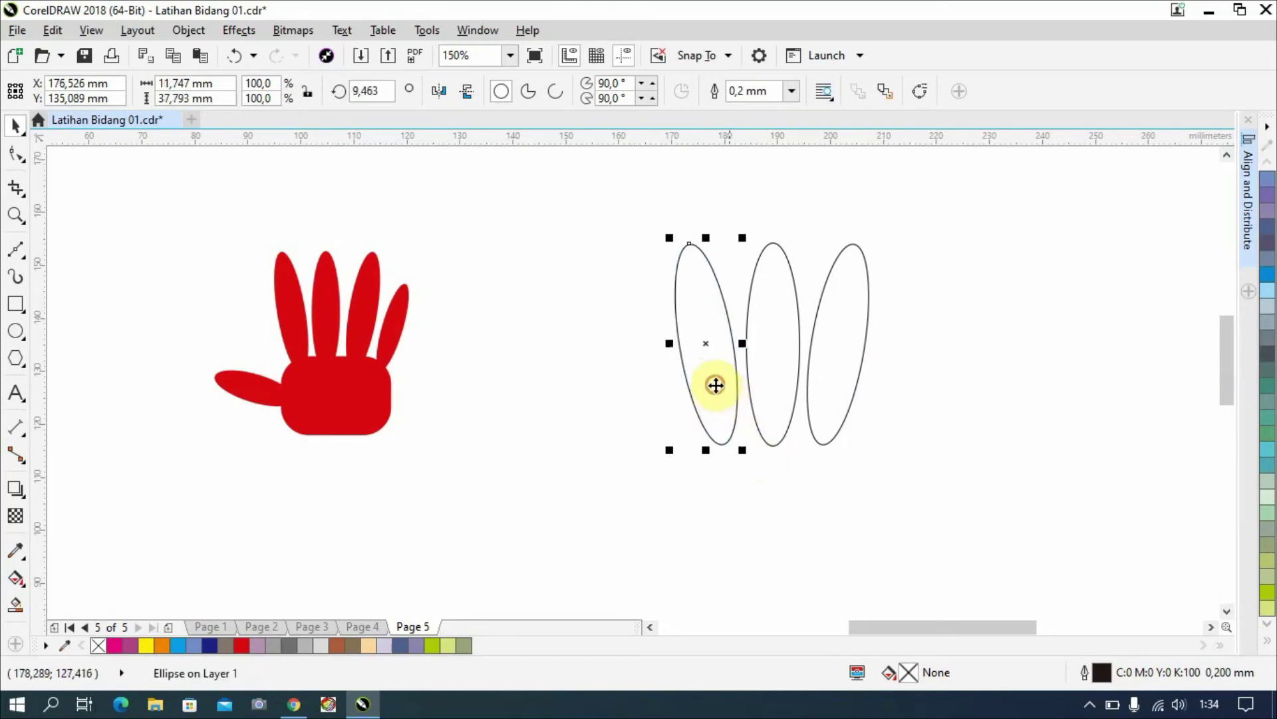
pyautogui.click(937, 404)
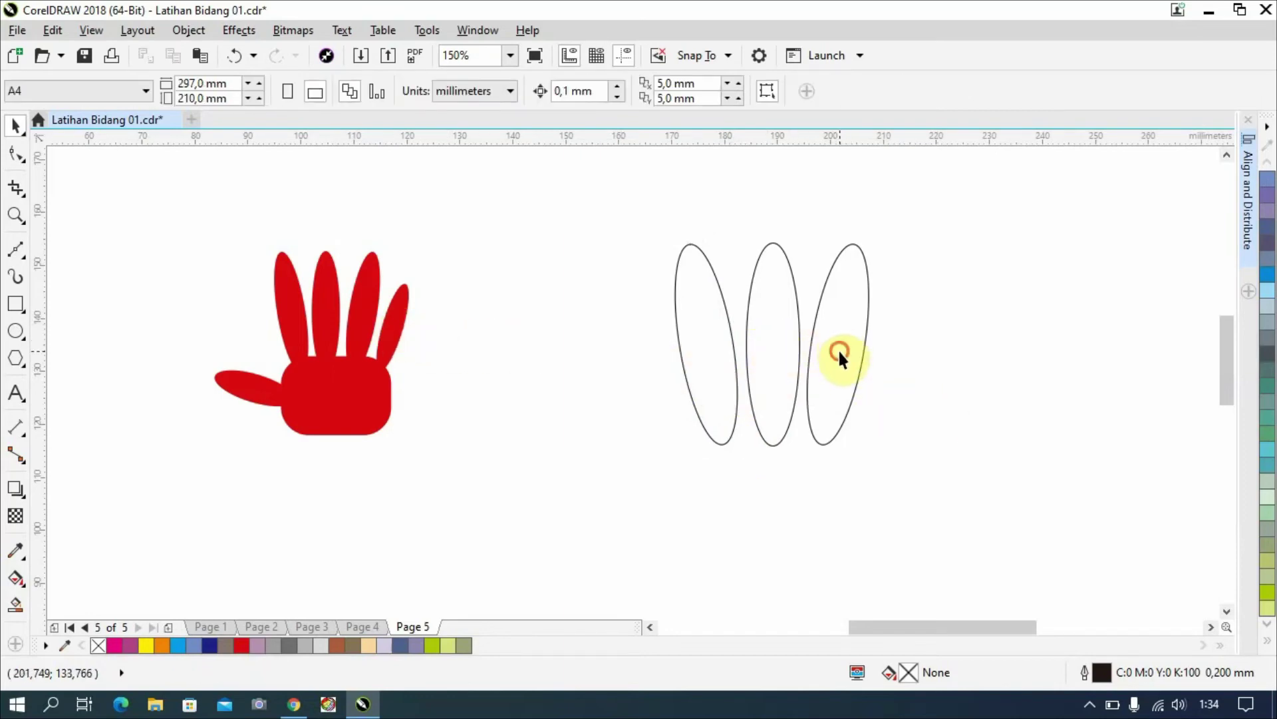
# Copy the right tilted ellipse further right and scale the copy to about 84% for the little finger.
pyautogui.moveTo(840, 353); pyautogui.dragTo(897, 372)
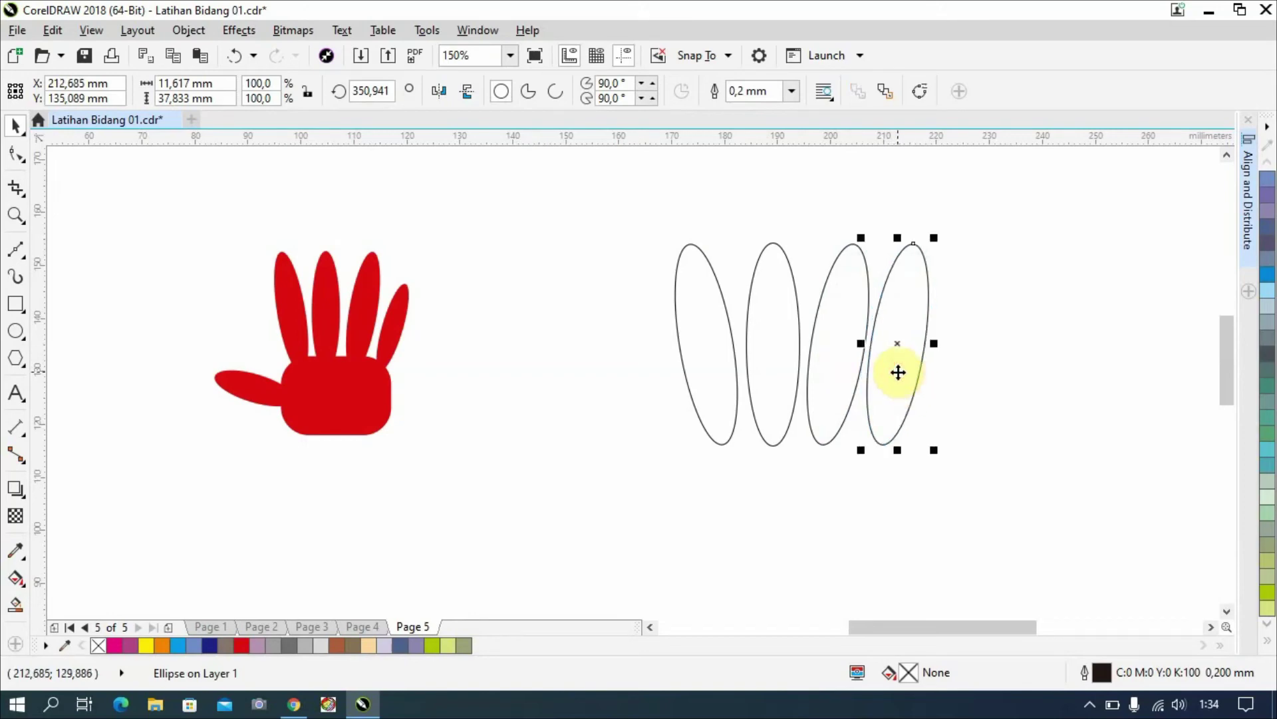
pyautogui.click(898, 370)
pyautogui.click(915, 276)
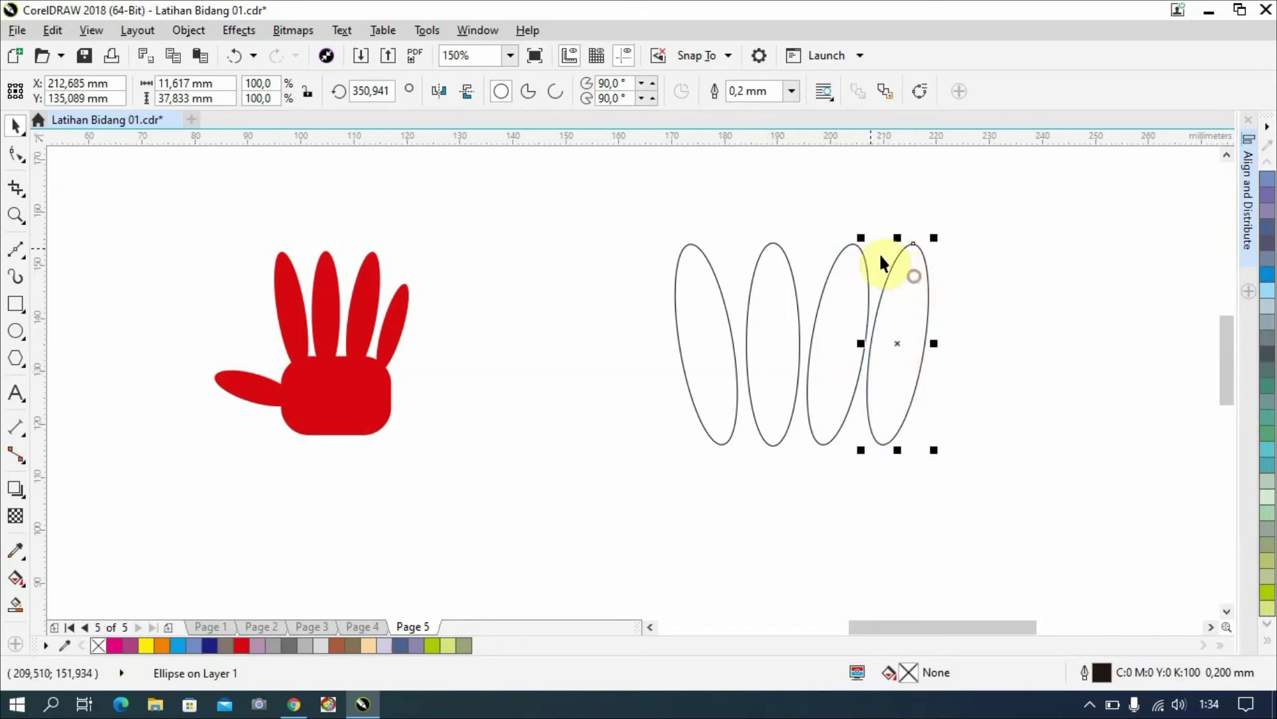
pyautogui.moveTo(858, 238); pyautogui.dragTo(869, 270)
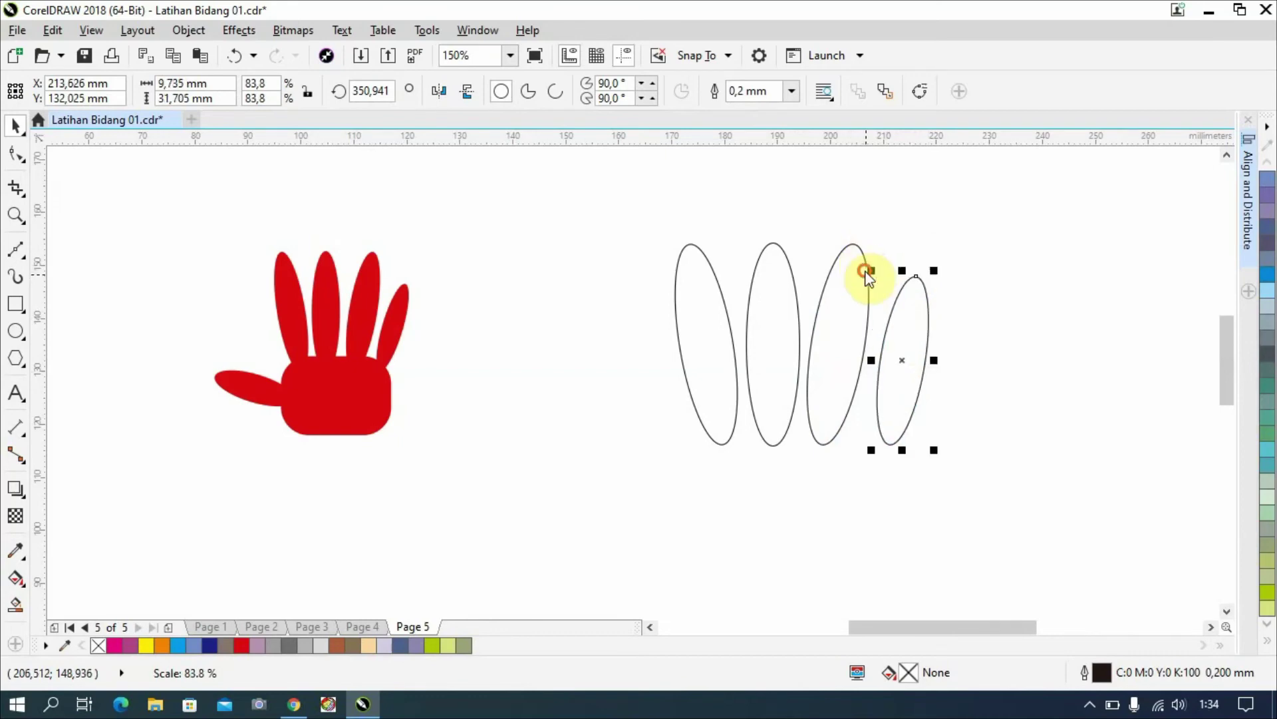
# Tilt the little finger ellipse further clockwise to about 338° and shrink it slightly so its tip sits below the other fingertips.
pyautogui.click(913, 315)
pyautogui.moveTo(941, 269); pyautogui.dragTo(915, 346)
pyautogui.click(916, 319)
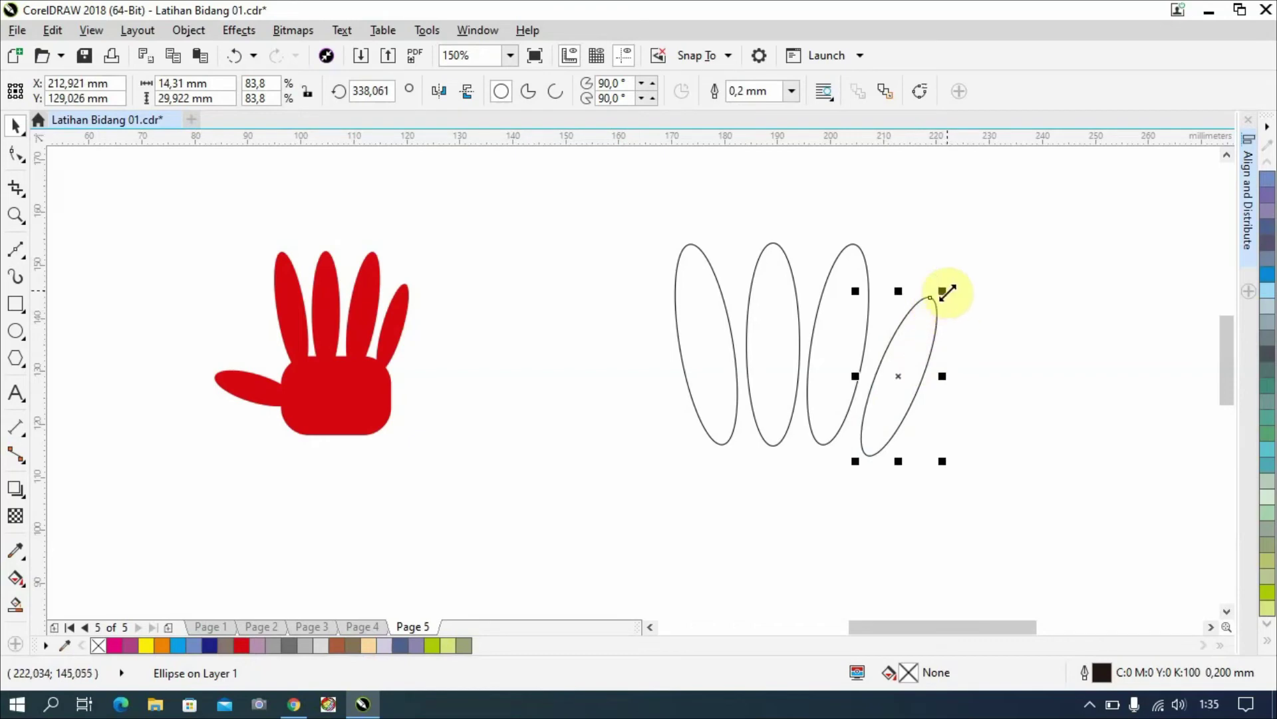
pyautogui.moveTo(942, 291)
pyautogui.mouseDown()
pyautogui.moveTo(939, 309)
pyautogui.moveTo(942, 298)
pyautogui.mouseUp()
pyautogui.click(942, 356)
pyautogui.click(893, 352)
pyautogui.click(1010, 361)
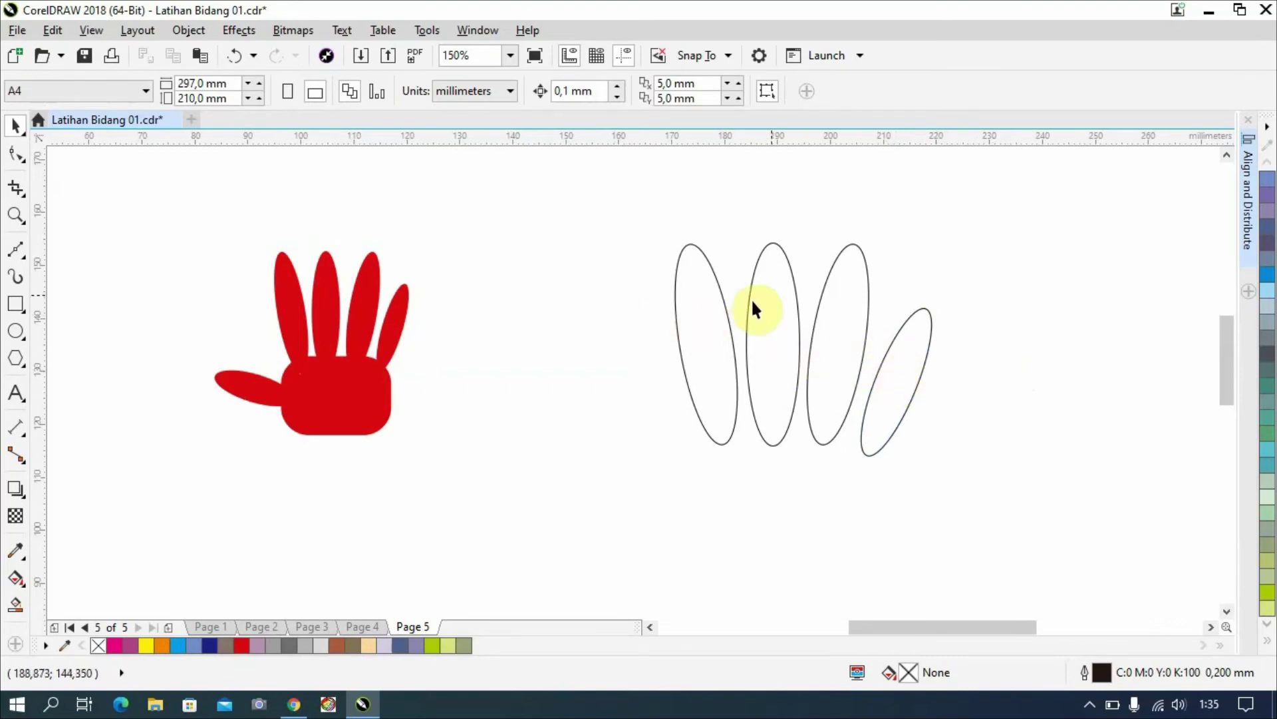
# Place a copy of the upright ellipse at the lower left of the fingers and tilt it to about 62° for the thumb.
pyautogui.click(774, 293)
pyautogui.moveTo(774, 292); pyautogui.dragTo(637, 364)
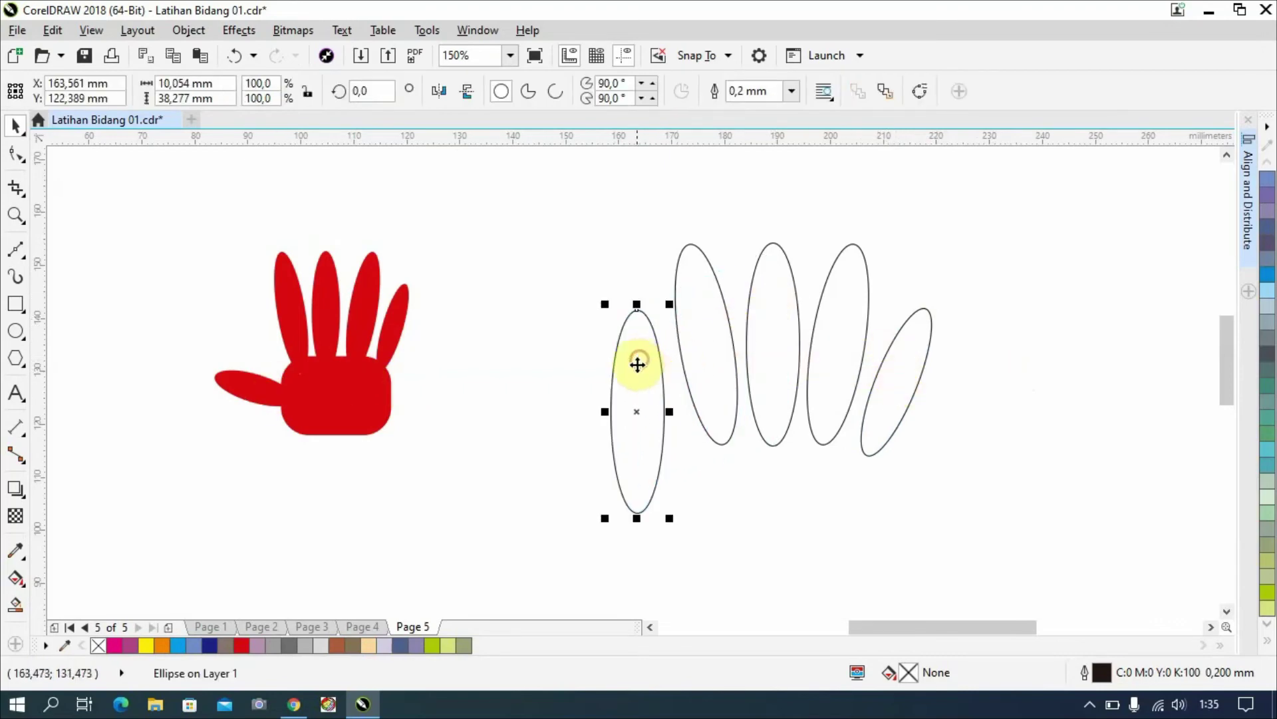
pyautogui.click(628, 373)
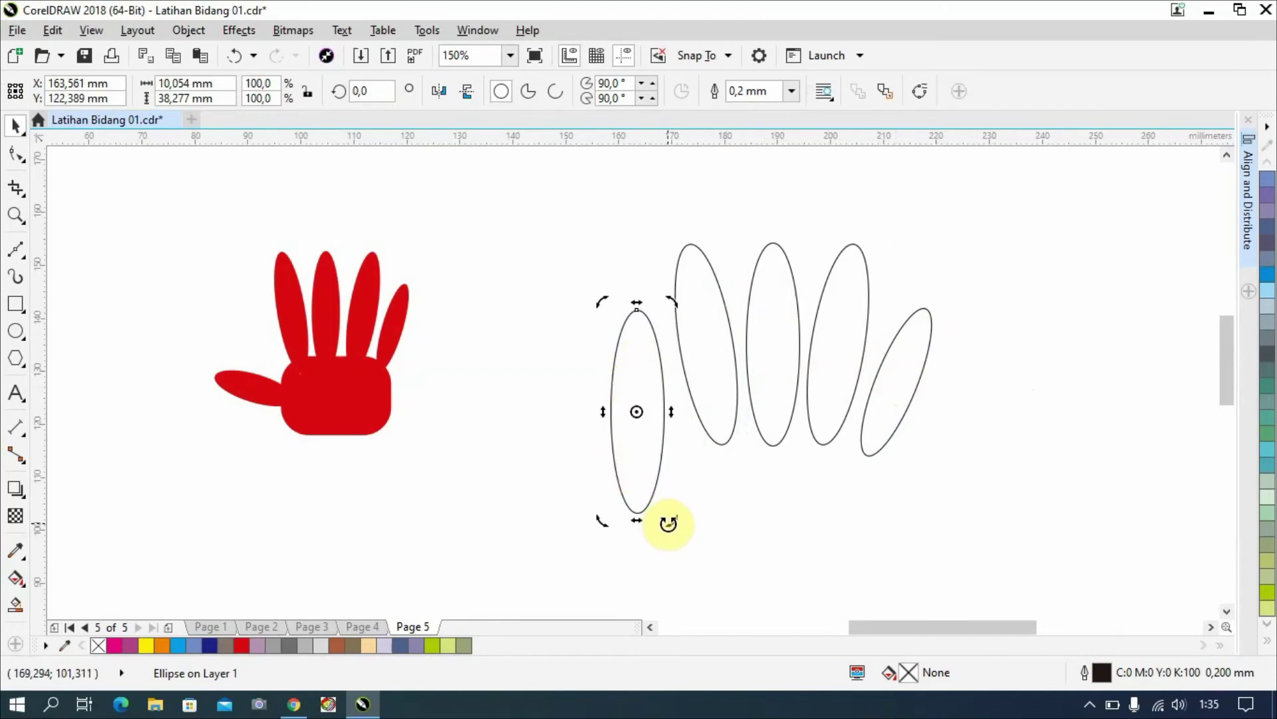
pyautogui.moveTo(668, 524); pyautogui.dragTo(764, 433)
pyautogui.click(619, 402)
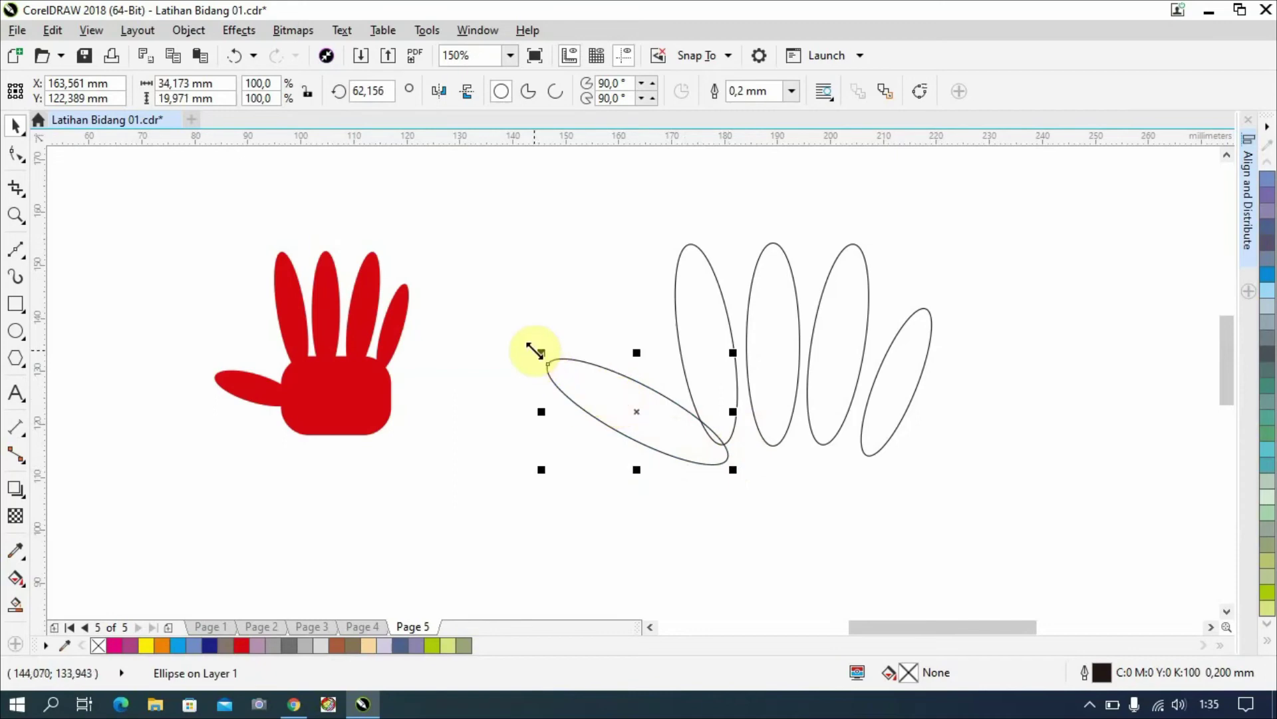
# Shrink and flatten the thumb ellipse to about 25 × 10 mm and position it below and left of the leftmost finger.
pyautogui.moveTo(541, 352); pyautogui.dragTo(618, 397)
pyautogui.moveTo(667, 444); pyautogui.dragTo(628, 517)
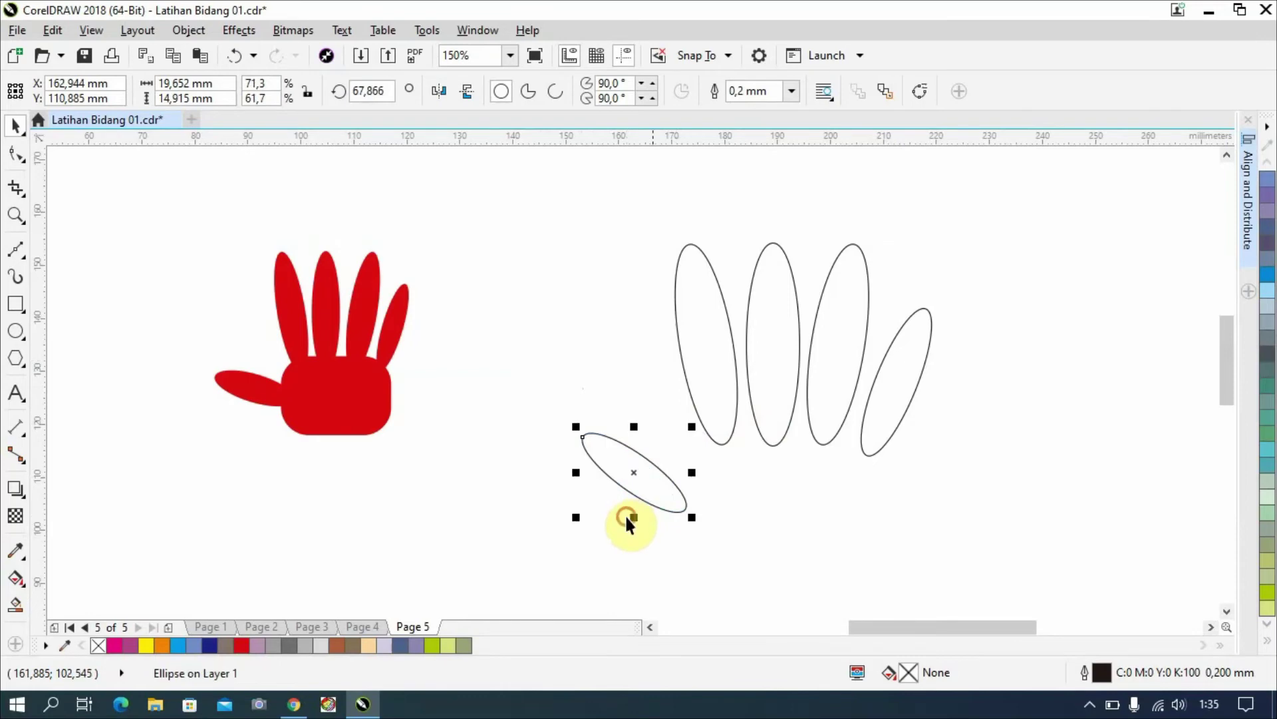
pyautogui.click(665, 487)
pyautogui.moveTo(693, 473); pyautogui.dragTo(665, 480)
pyautogui.click(652, 465)
pyautogui.click(650, 470)
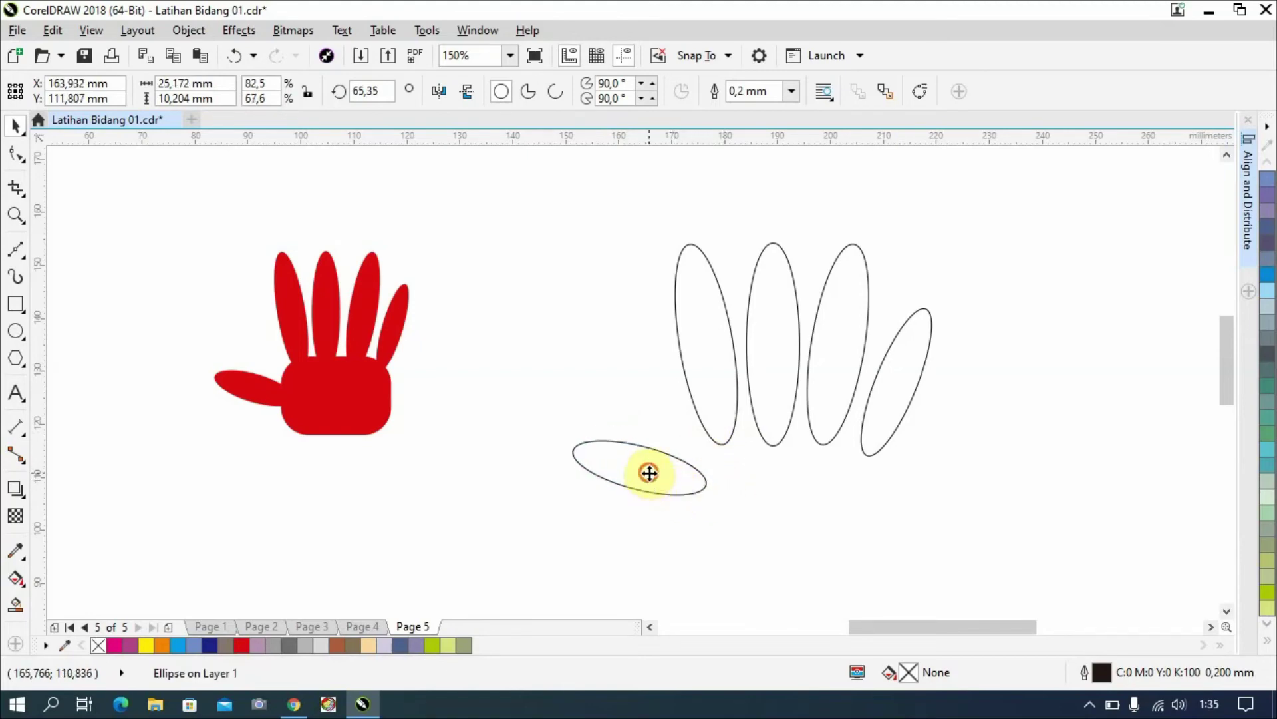
pyautogui.click(608, 506)
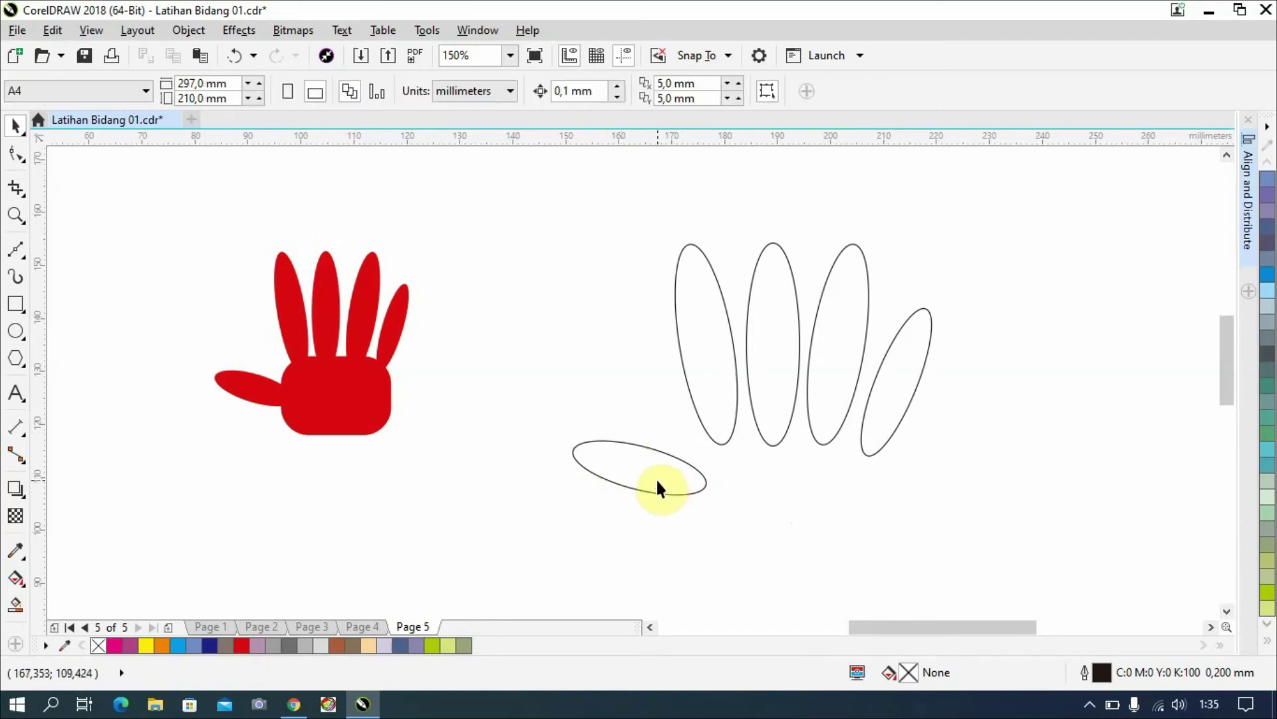
pyautogui.moveTo(656, 477); pyautogui.dragTo(659, 493)
pyautogui.click(805, 511)
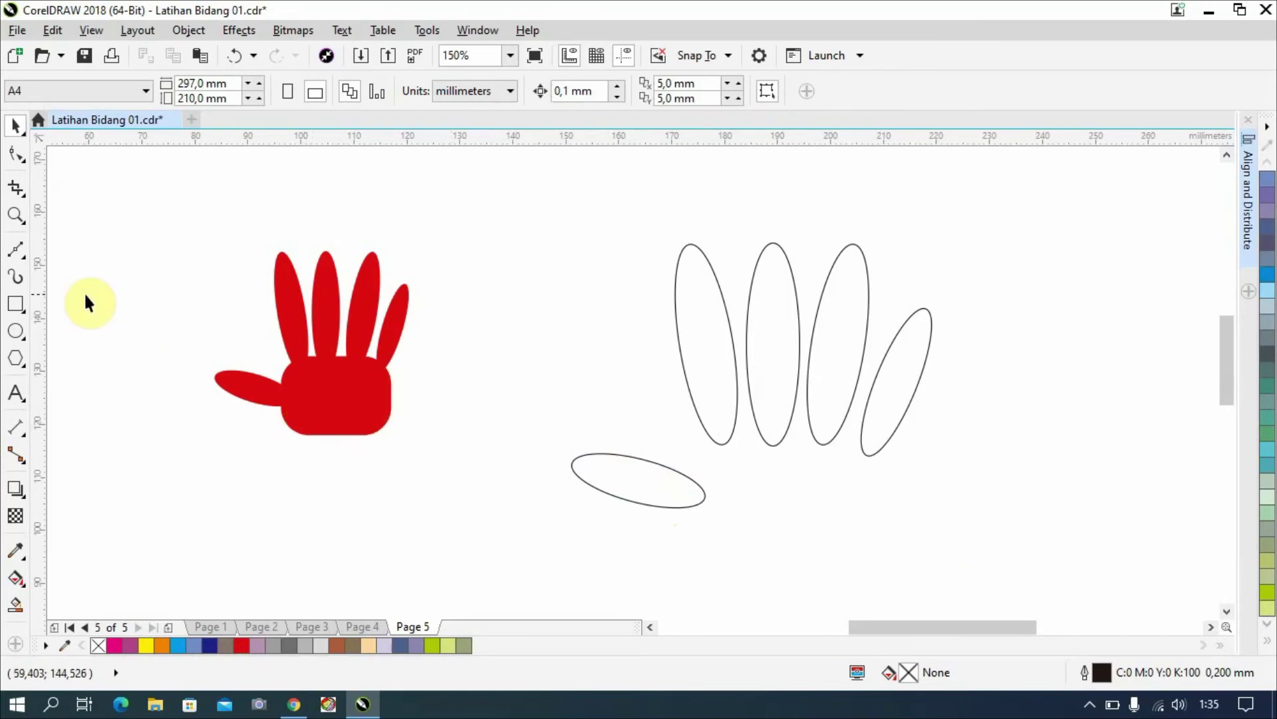
# Draw a palm rectangle about 41 × 25 mm overlapping the finger bases and thumb, and round its corners to about 7.8 mm.
pyautogui.click(16, 303)
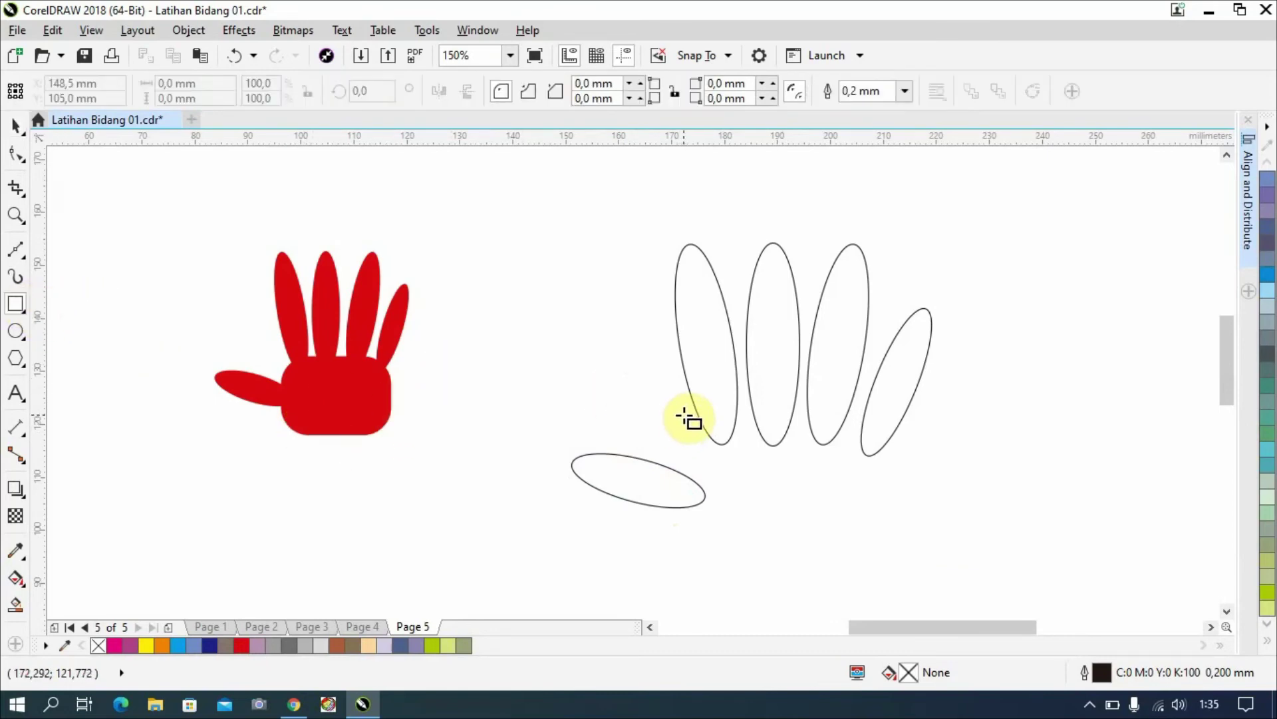
pyautogui.moveTo(683, 415); pyautogui.dragTo(899, 546)
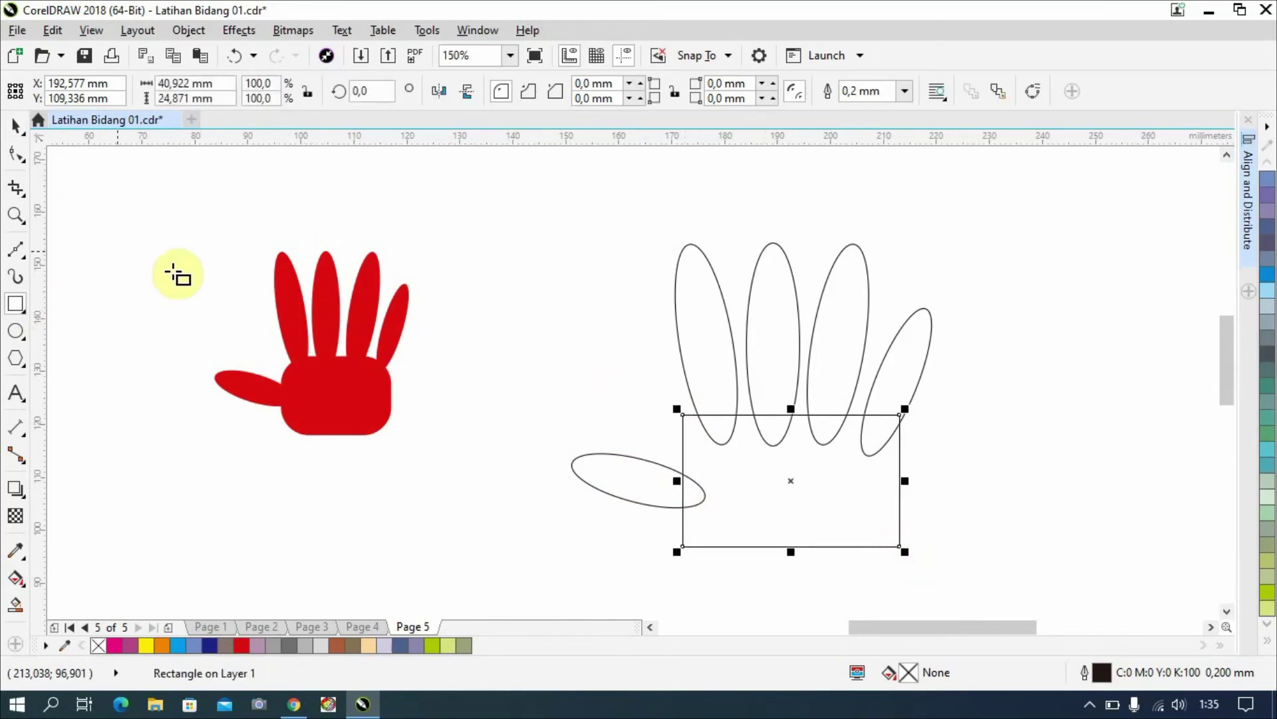
pyautogui.click(16, 154)
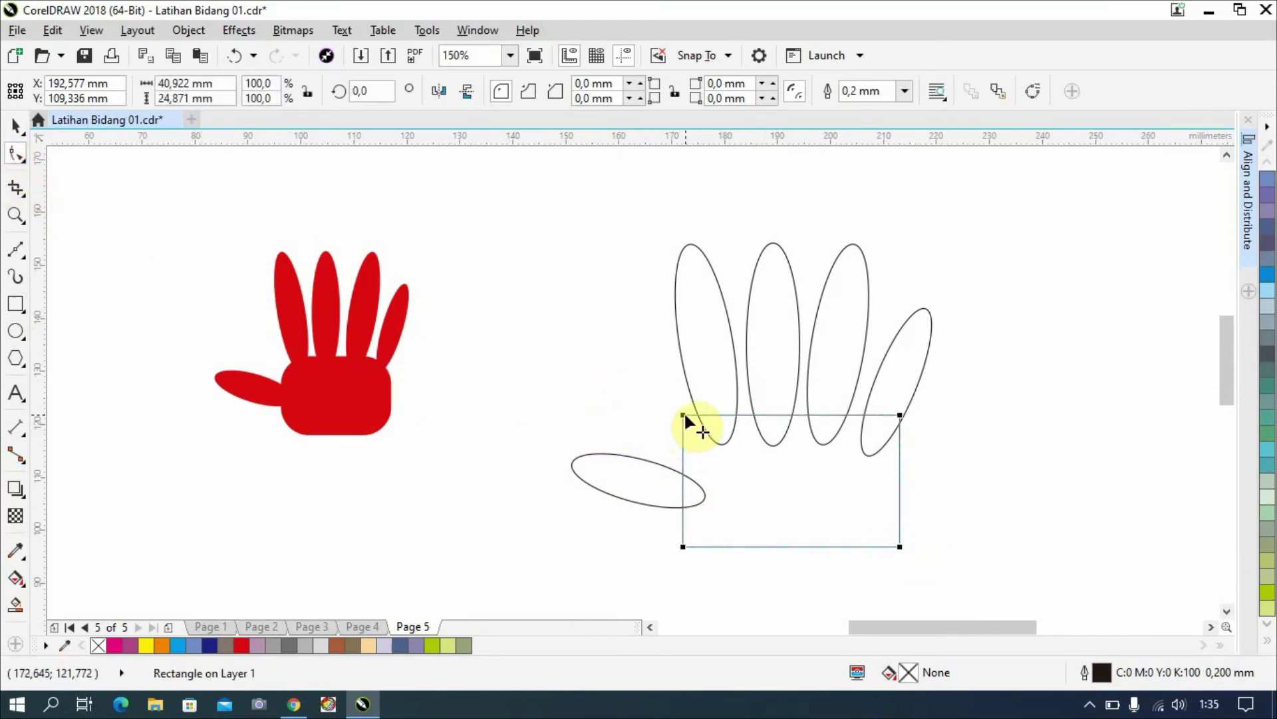
pyautogui.moveTo(684, 413); pyautogui.dragTo(674, 455)
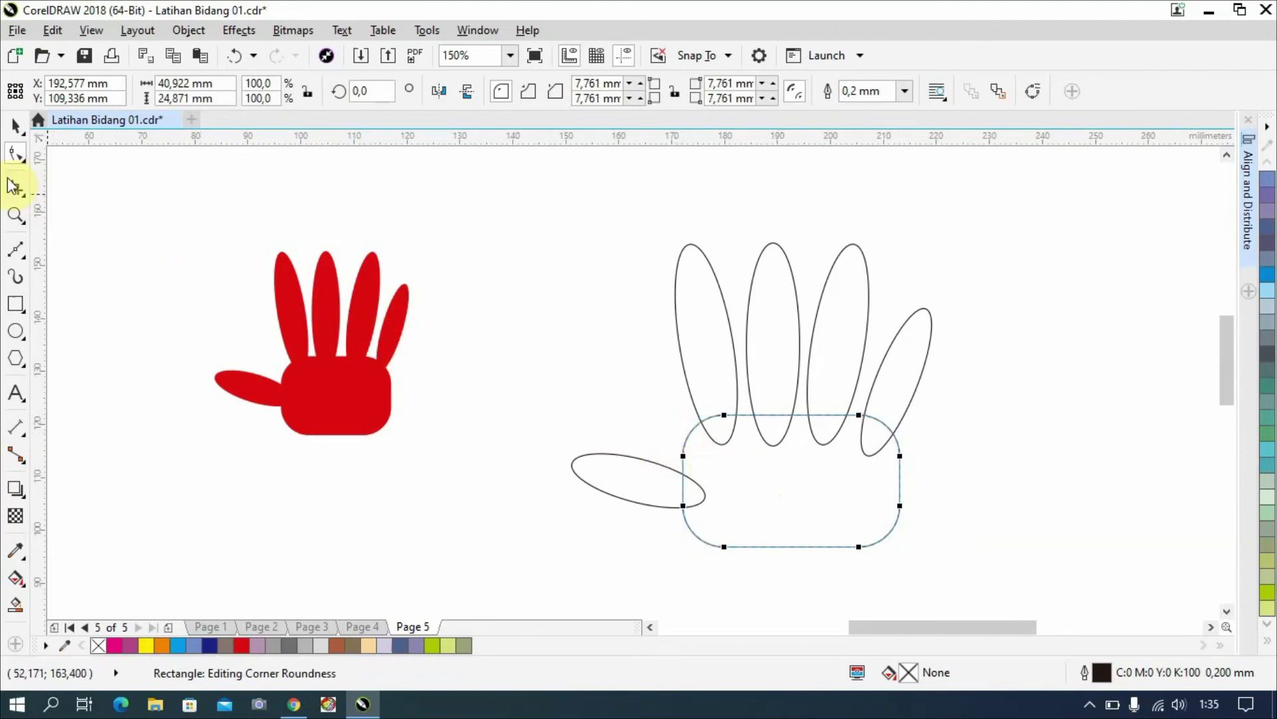
# Weld the five finger ellipses and the rounded palm rectangle into a single hand shape.
pyautogui.click(26, 128)
pyautogui.moveTo(503, 192); pyautogui.dragTo(1011, 578)
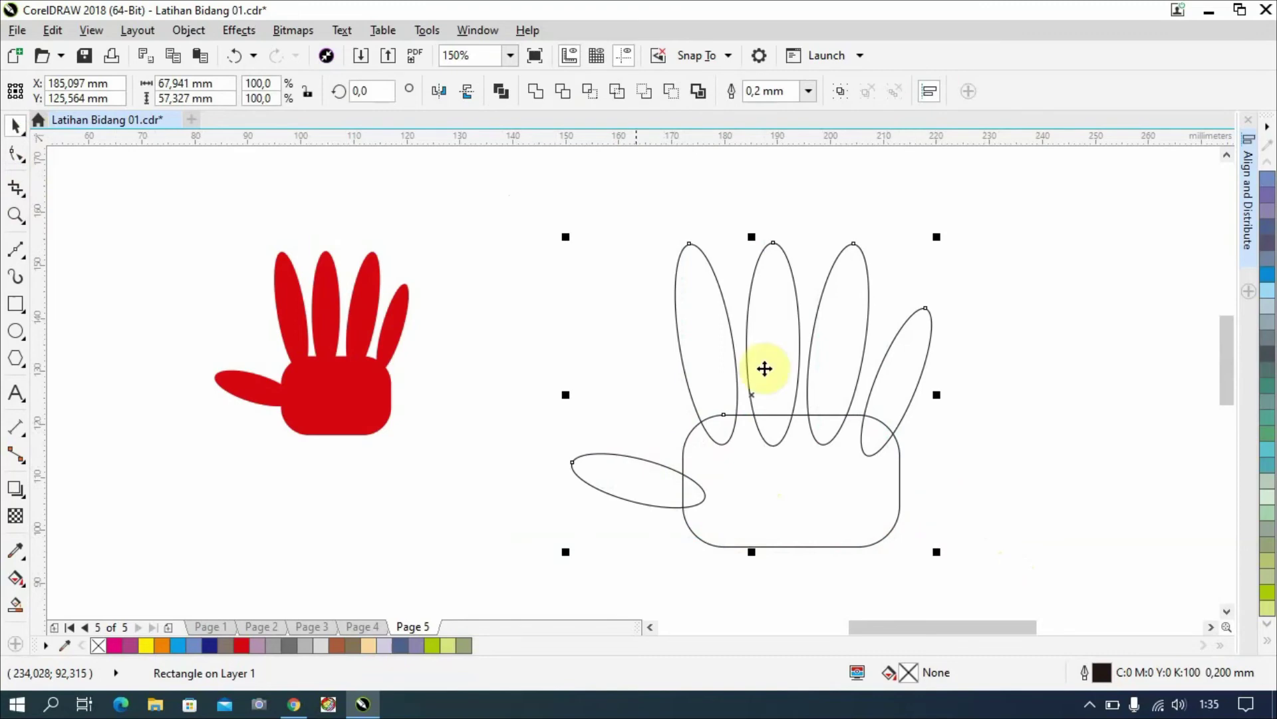
pyautogui.click(538, 95)
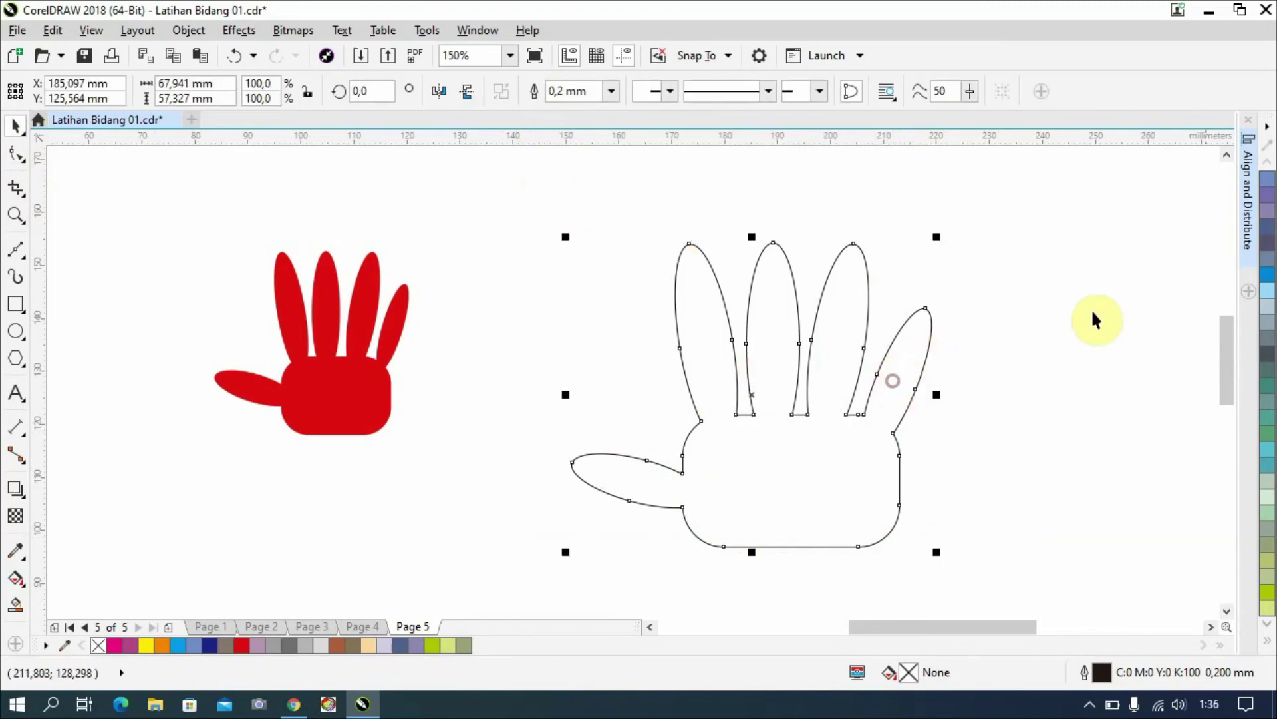
# Fill the welded hand with blue and remove its outline.
pyautogui.click(1267, 274)
pyautogui.click(1124, 337)
pyautogui.click(832, 481)
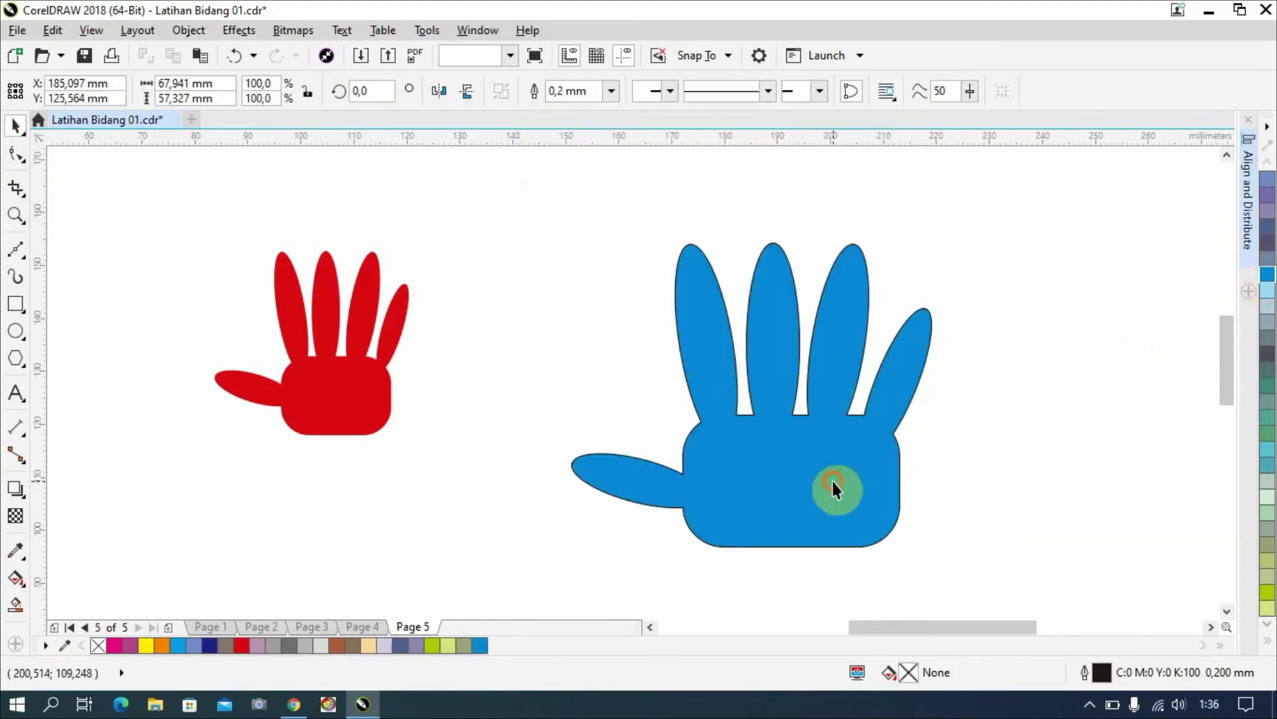
pyautogui.click(1264, 641)
pyautogui.click(1115, 248)
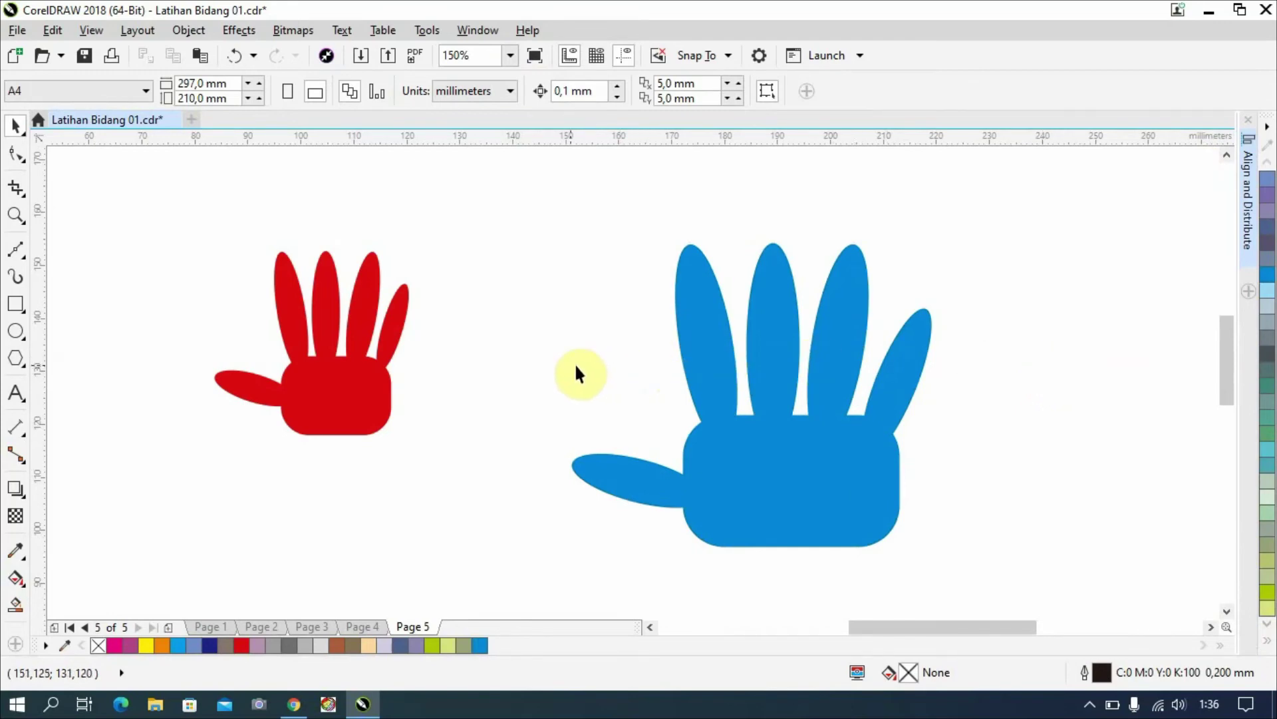
# Copy the pyramid-topped block group from Page 1 and paste it onto a new page added directly after Page 1.
pyautogui.click(209, 625)
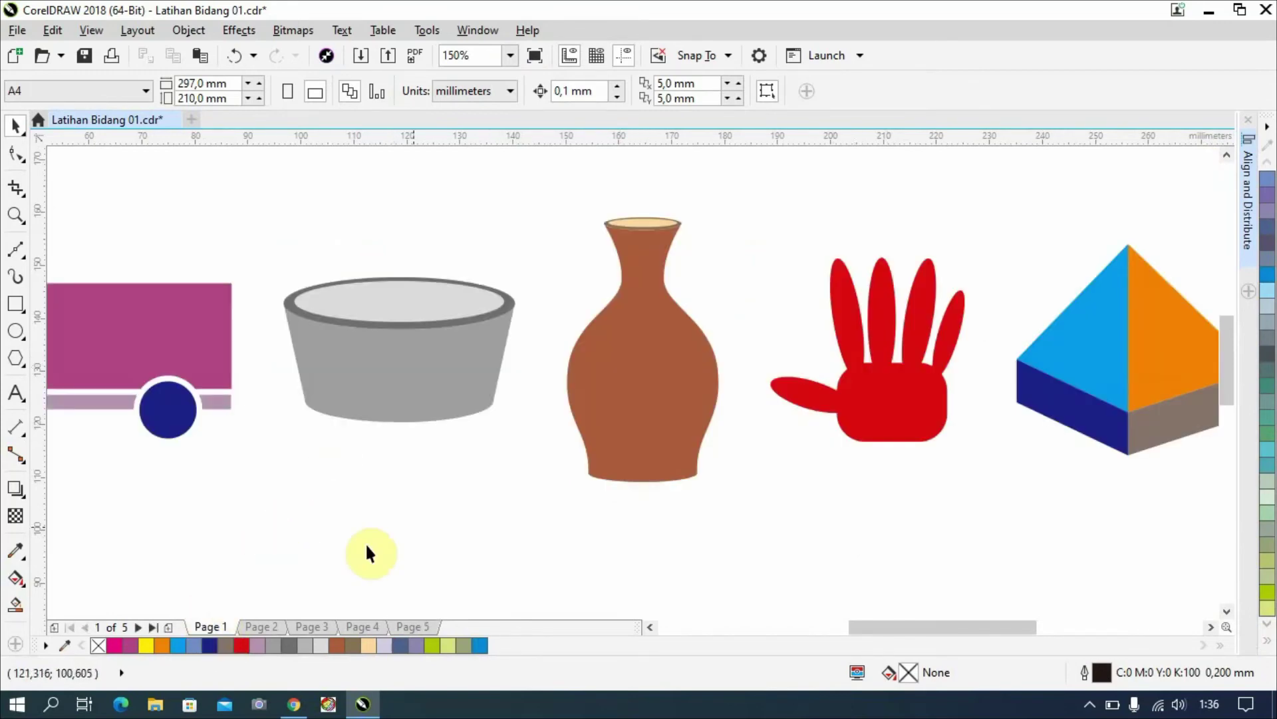
pyautogui.moveTo(932, 627); pyautogui.dragTo(984, 627)
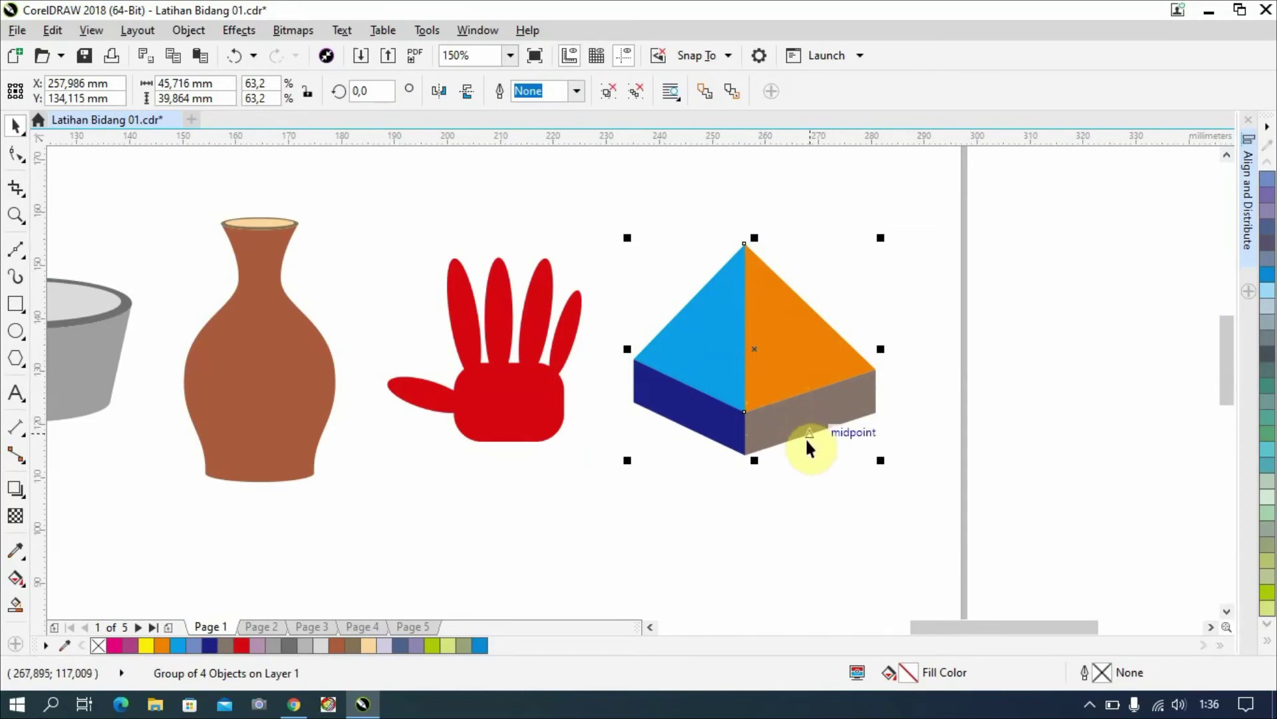
pyautogui.click(170, 626)
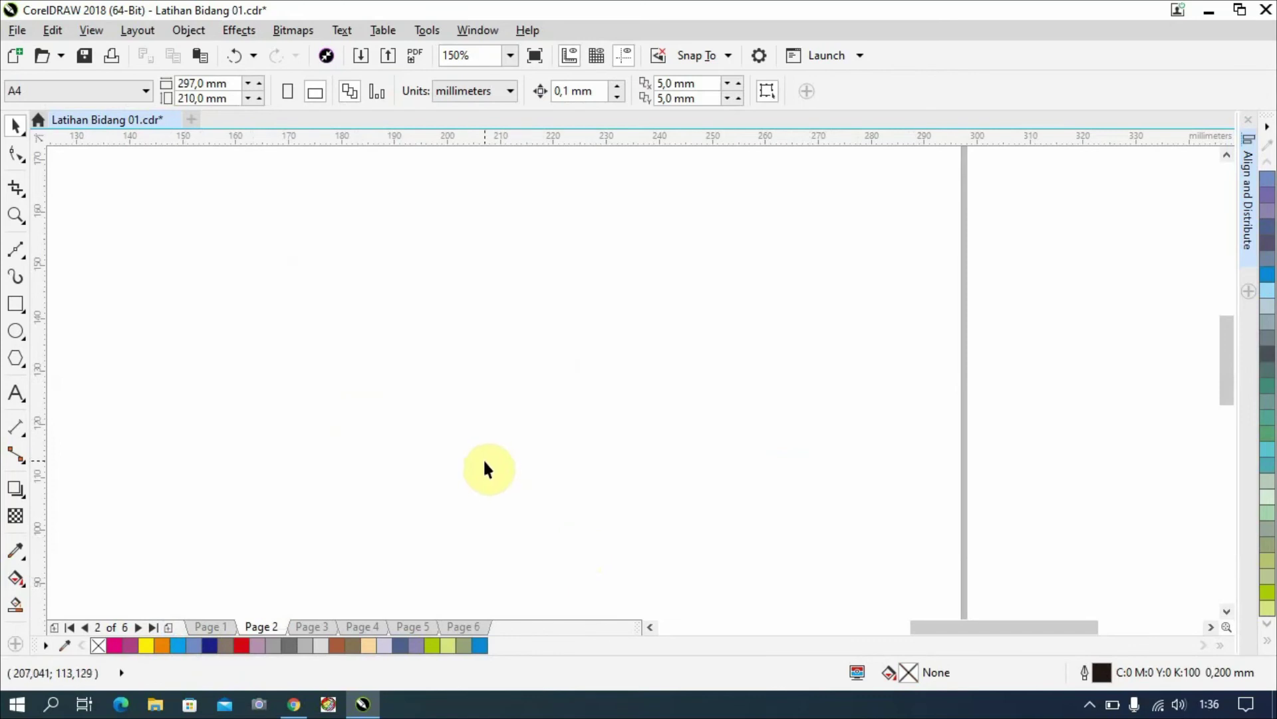
pyautogui.hotkey('ctrl', 'v')
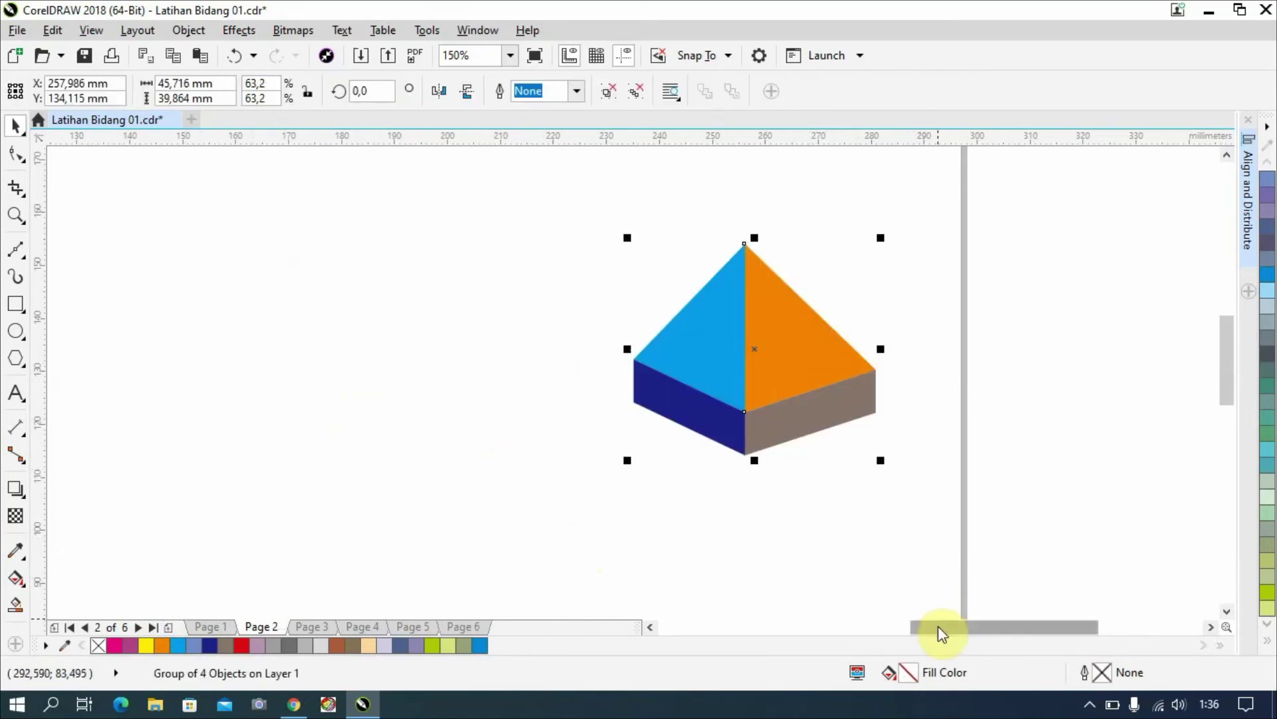
# Move the pasted pyramid block reference to the left part of the page, clearing space beside it.
pyautogui.moveTo(938, 627); pyautogui.dragTo(889, 642)
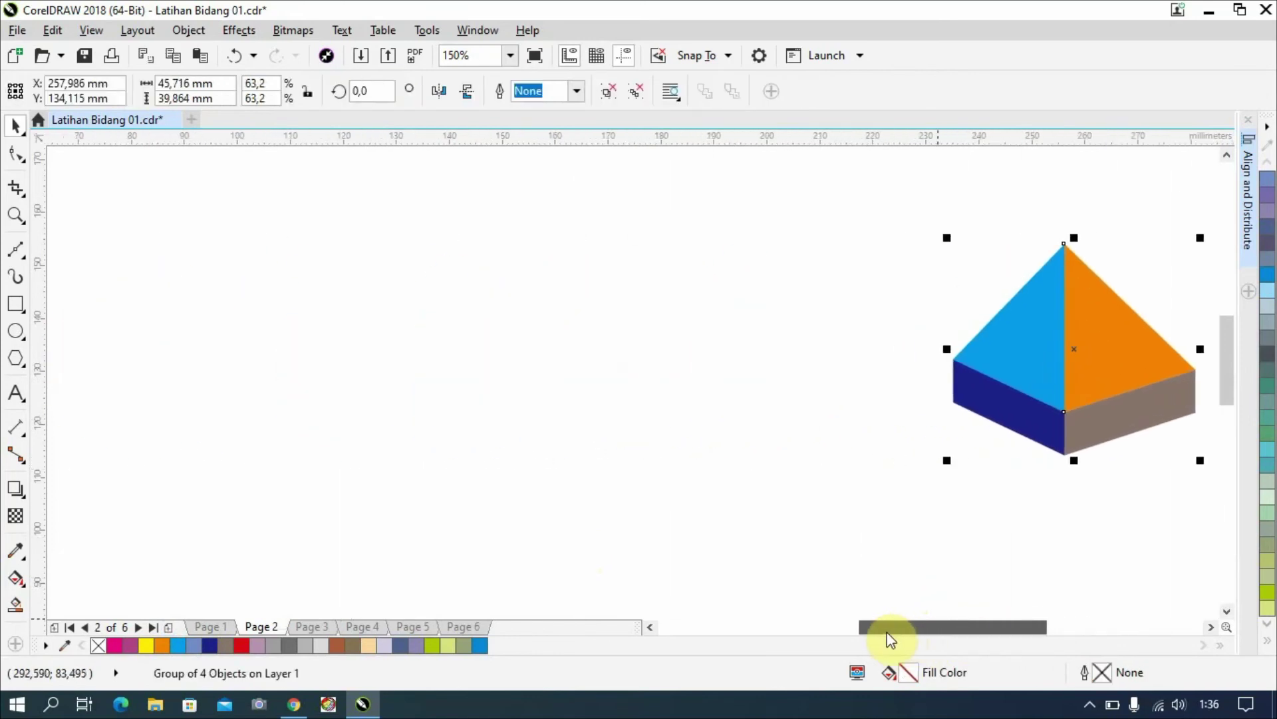
pyautogui.moveTo(1107, 365); pyautogui.dragTo(262, 379)
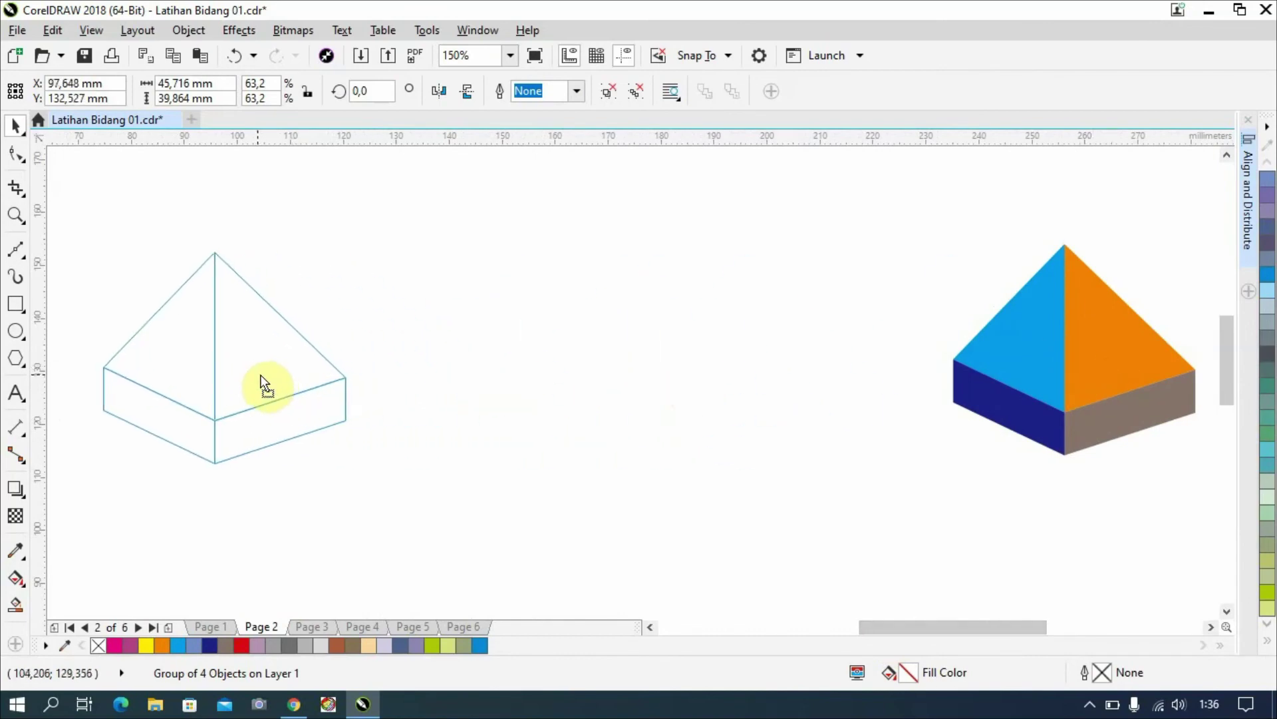
pyautogui.click(516, 408)
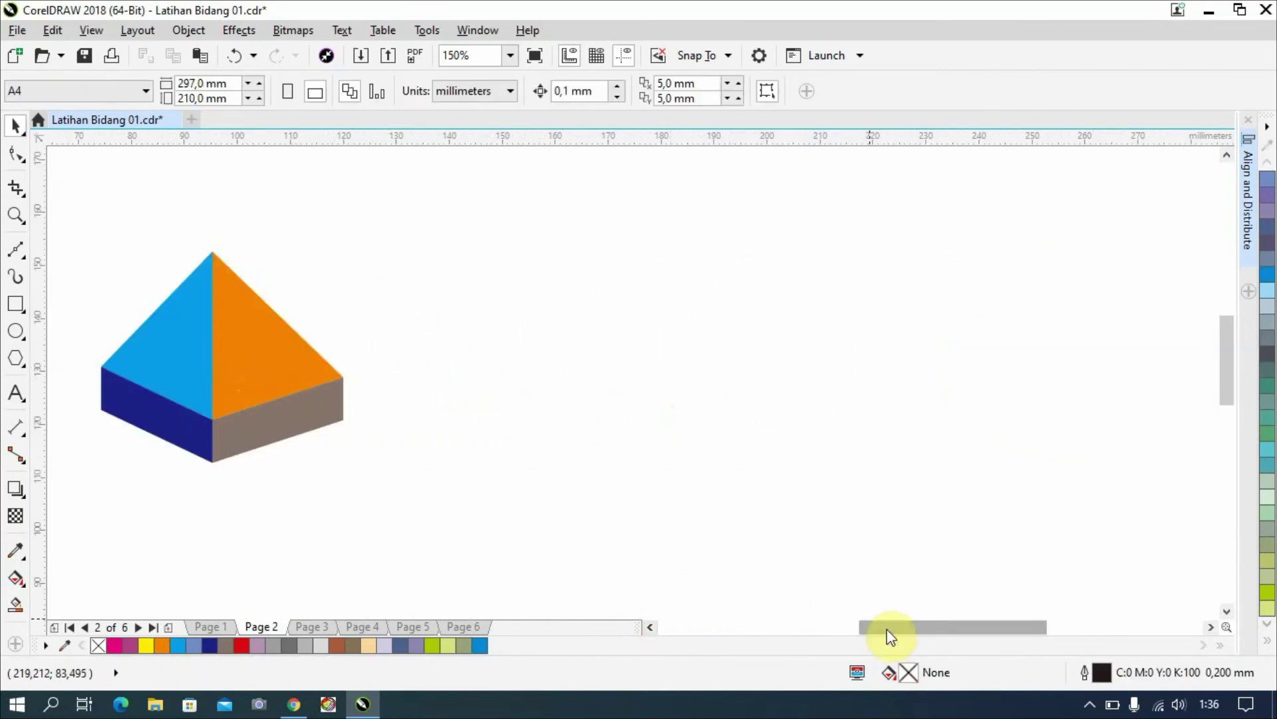
pyautogui.moveTo(896, 629); pyautogui.dragTo(893, 628)
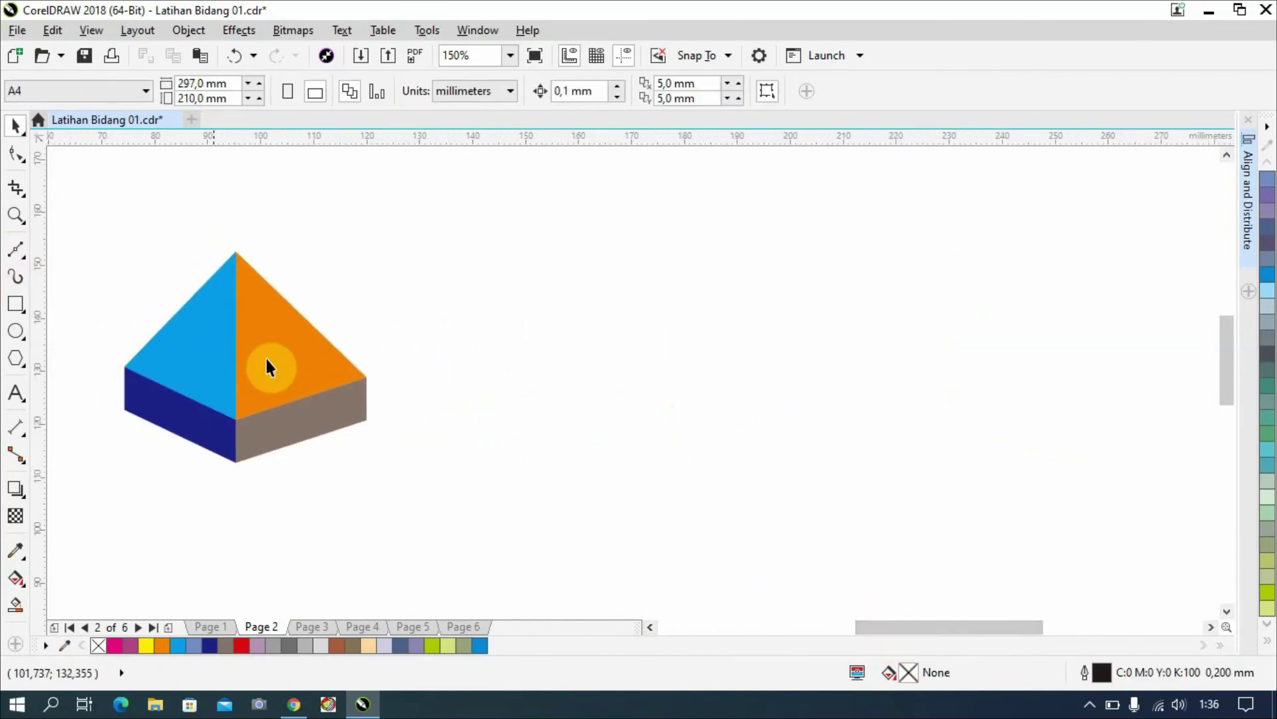
# Draw the pyramid's left face as a closed Bézier triangle about 27 × 42 mm beside the reference.
pyautogui.click(17, 251)
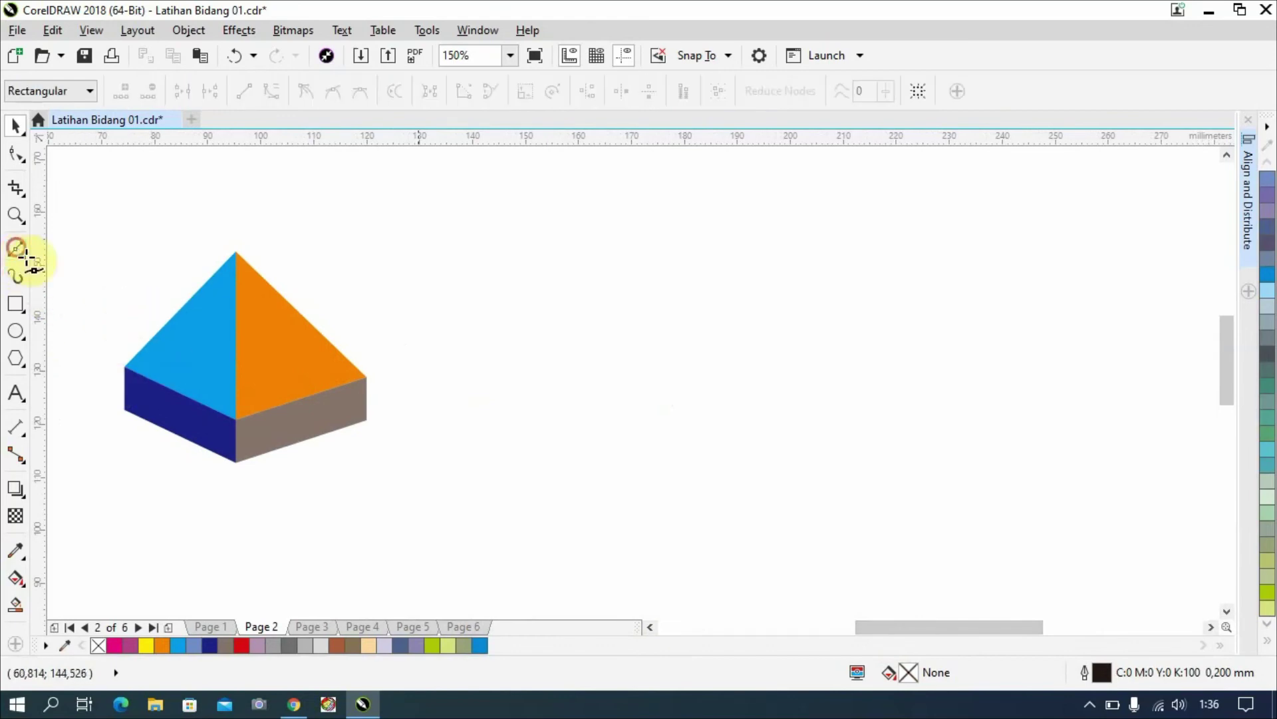
pyautogui.click(631, 221)
pyautogui.click(502, 361)
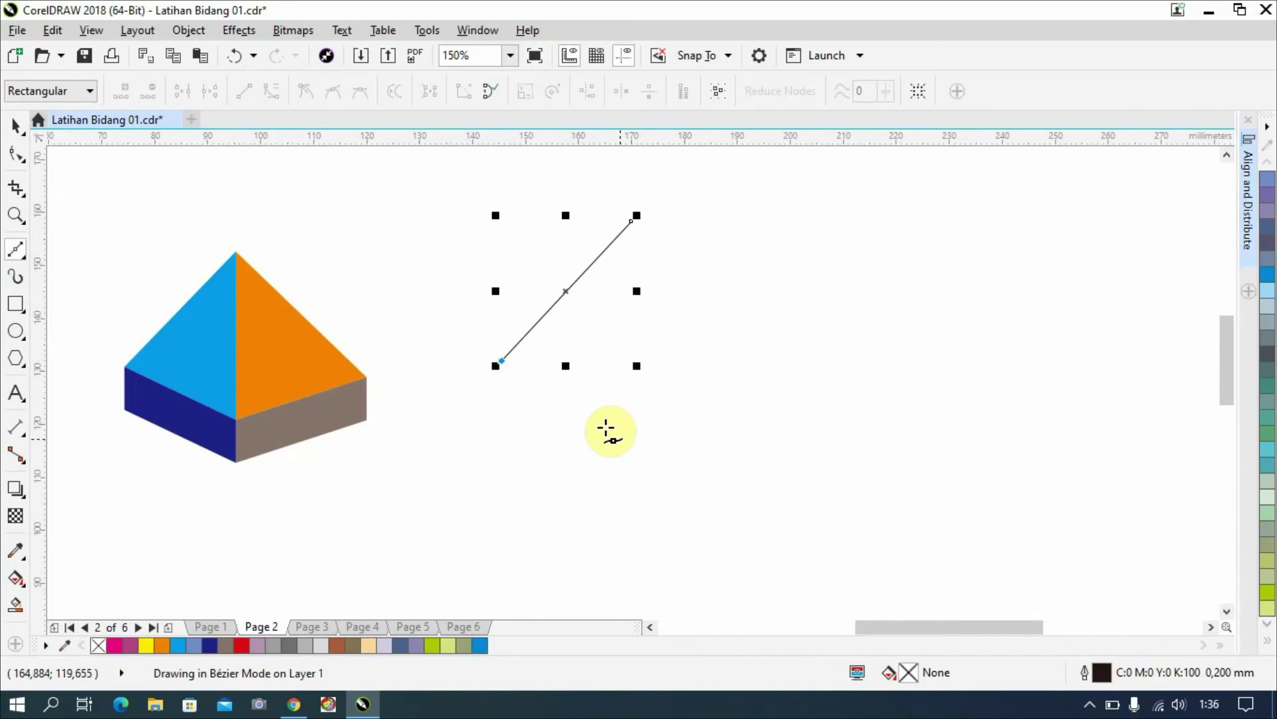
pyautogui.click(643, 443)
pyautogui.click(632, 221)
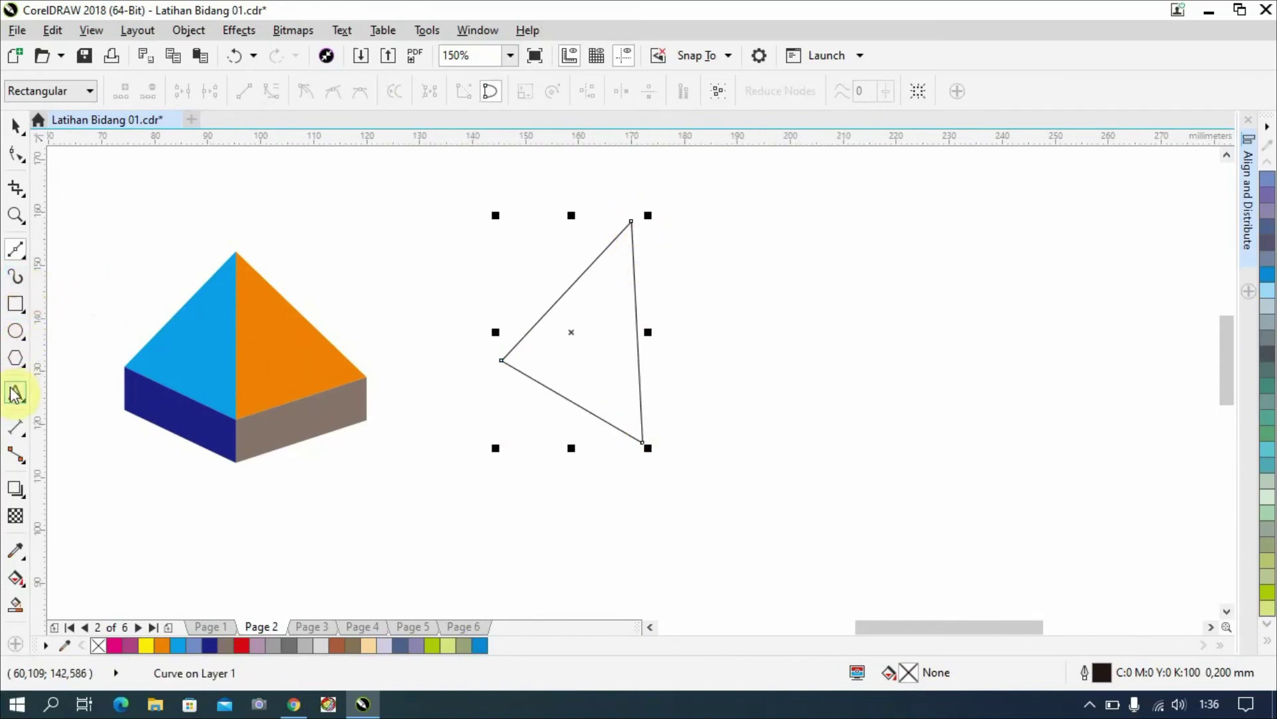
# Draw a three-sided polygon about 29 × 40 mm to the right of the first triangle.
pyautogui.click(16, 359)
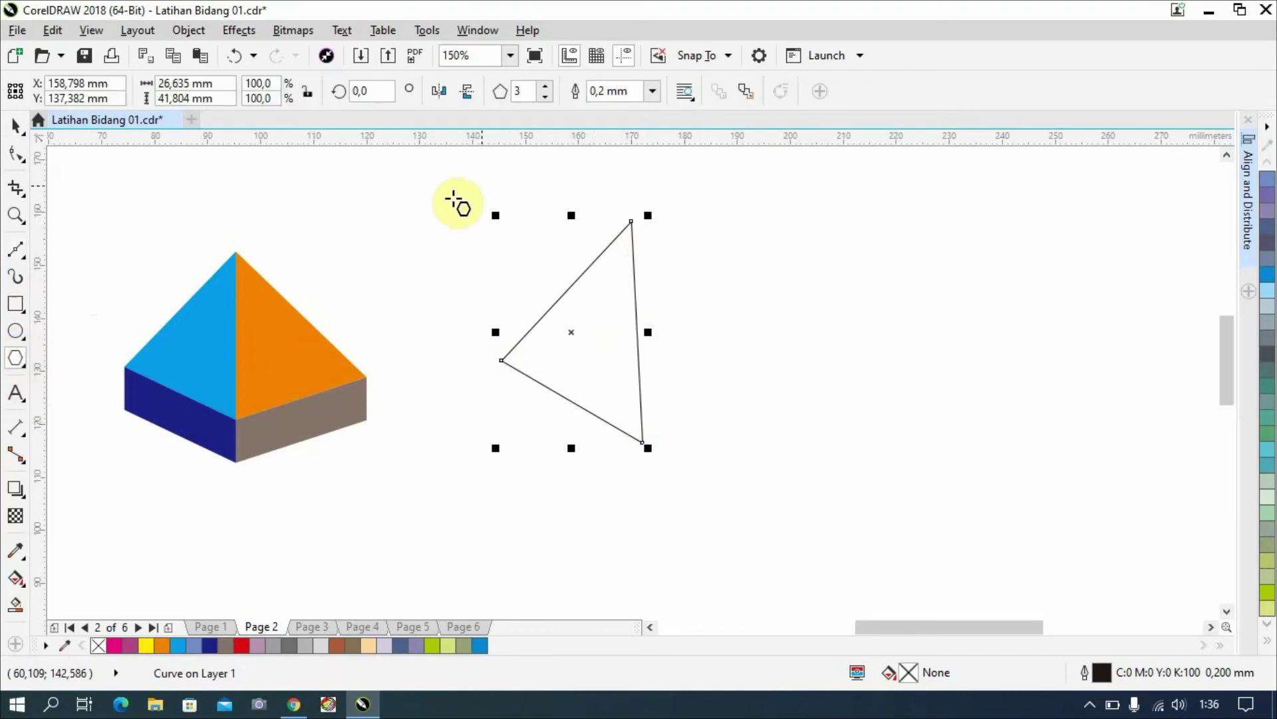
pyautogui.doubleClick(528, 91)
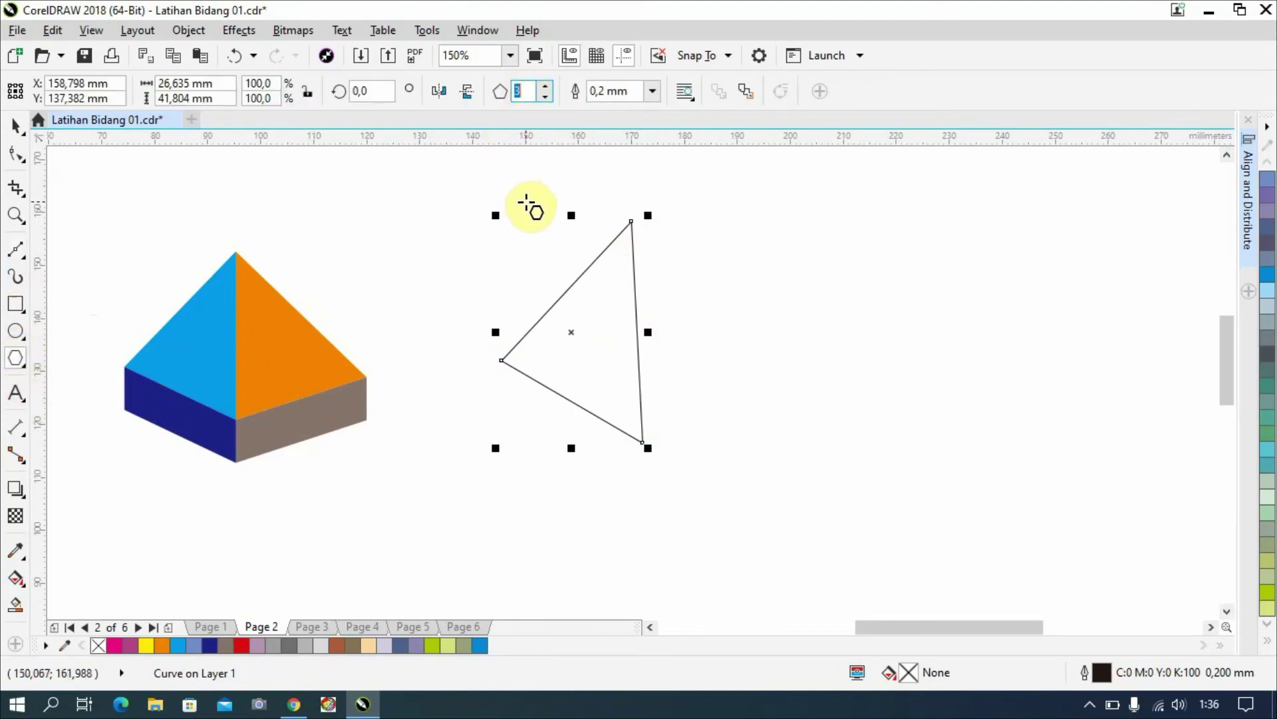
pyautogui.write('3')
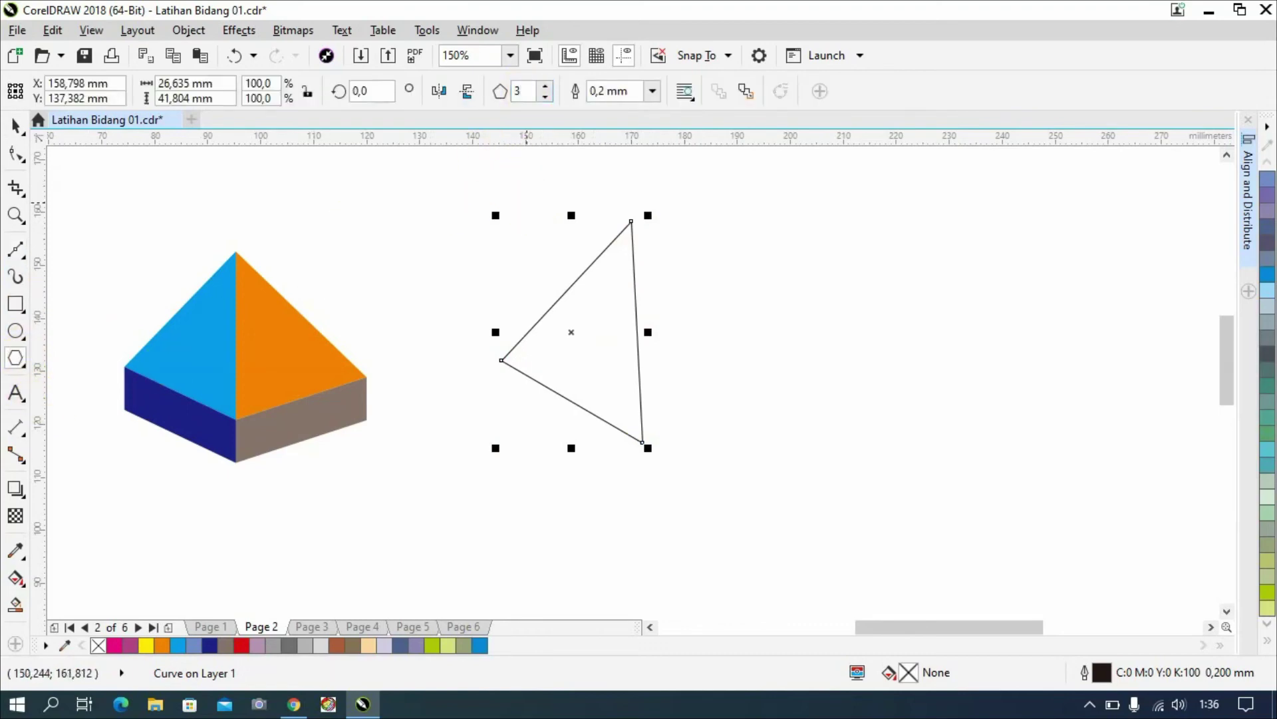
pyautogui.moveTo(764, 233)
pyautogui.mouseDown()
pyautogui.moveTo(892, 457)
pyautogui.moveTo(944, 522)
pyautogui.mouseUp()
pyautogui.click(15, 124)
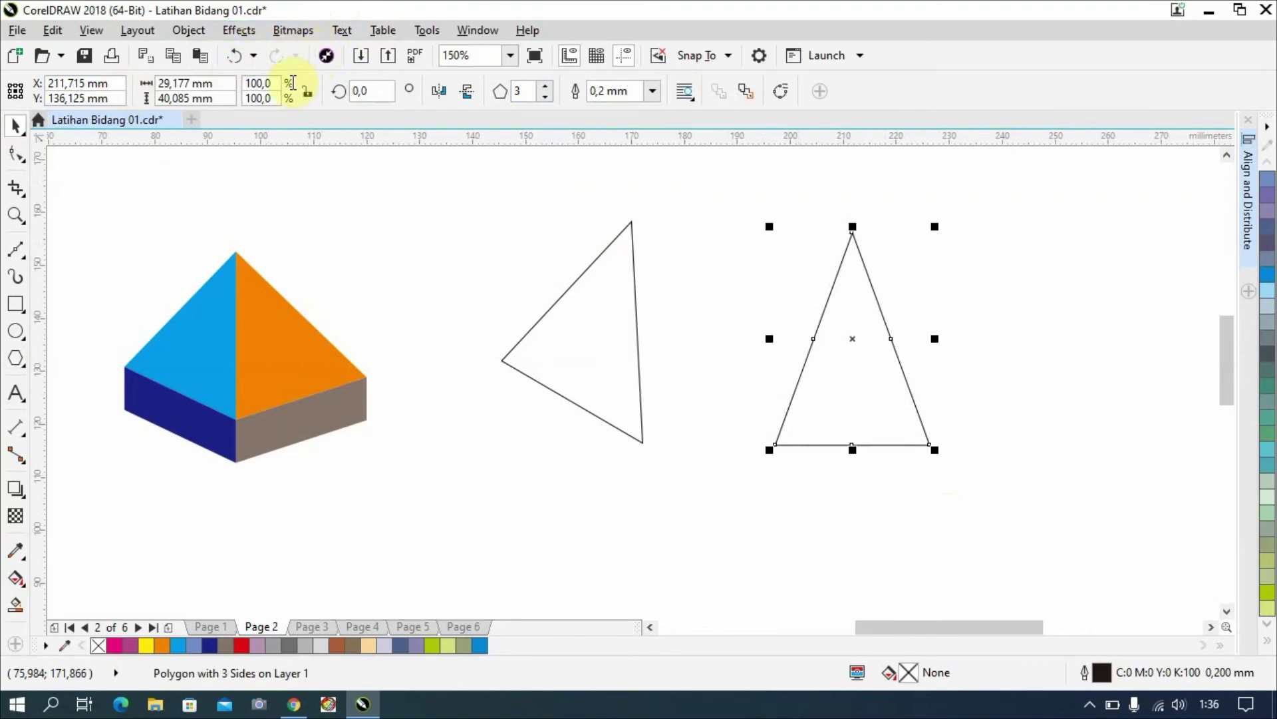
# Convert the polygon to curves and snap its lower-left corner to the first triangle's bottom corner.
pyautogui.click(190, 30)
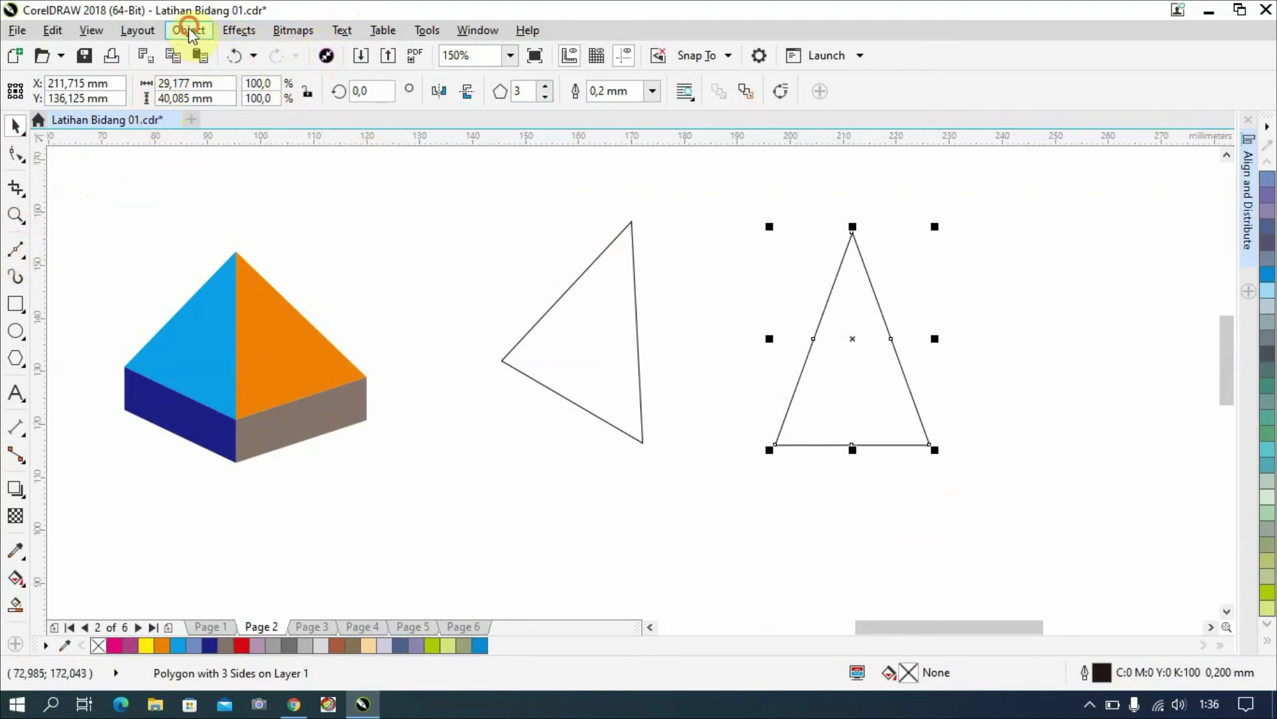
pyautogui.click(242, 493)
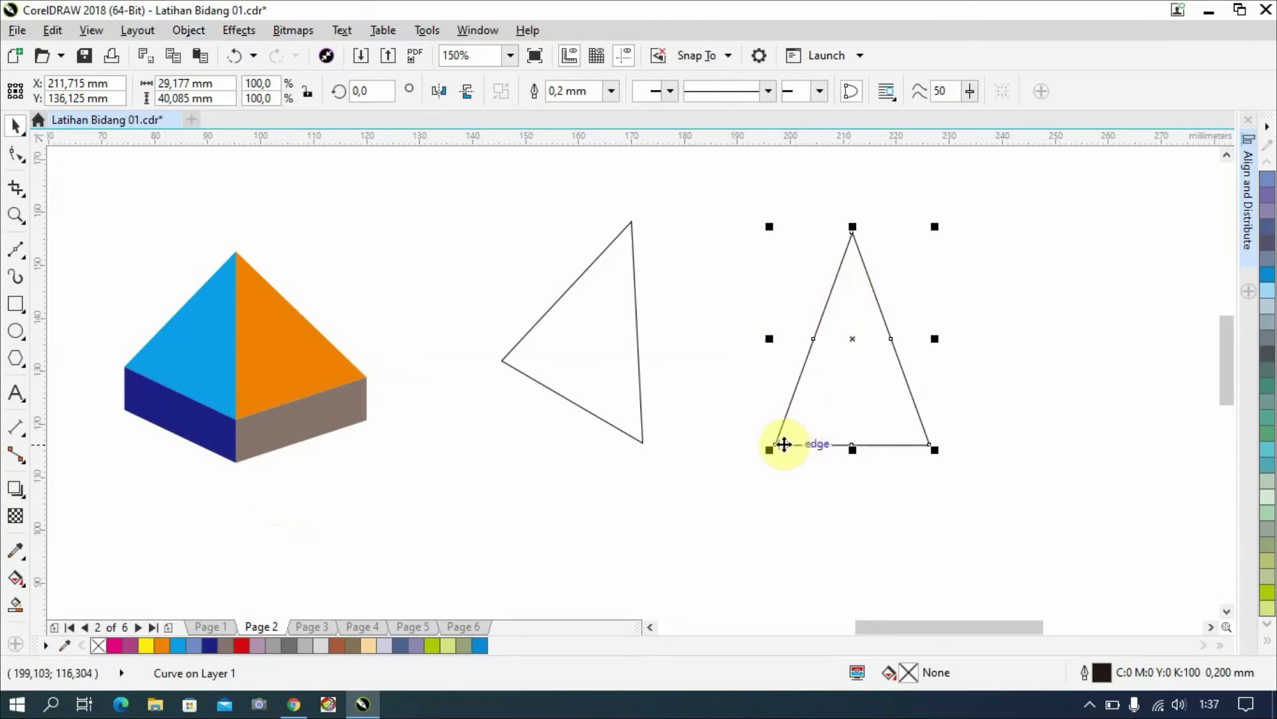
pyautogui.moveTo(777, 445); pyautogui.dragTo(649, 442)
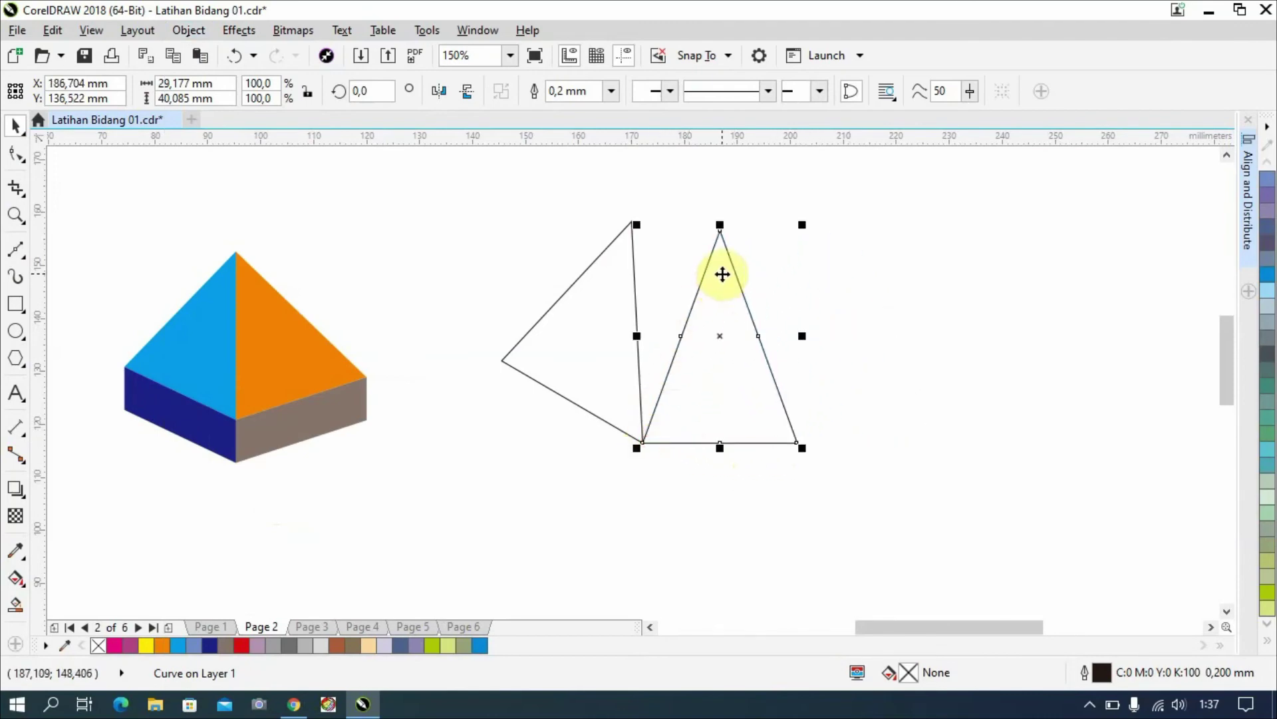
# Delete the polygon's midside nodes, snap its apex to the first triangle's apex, and raise its right corner to form the right face.
pyautogui.click(17, 154)
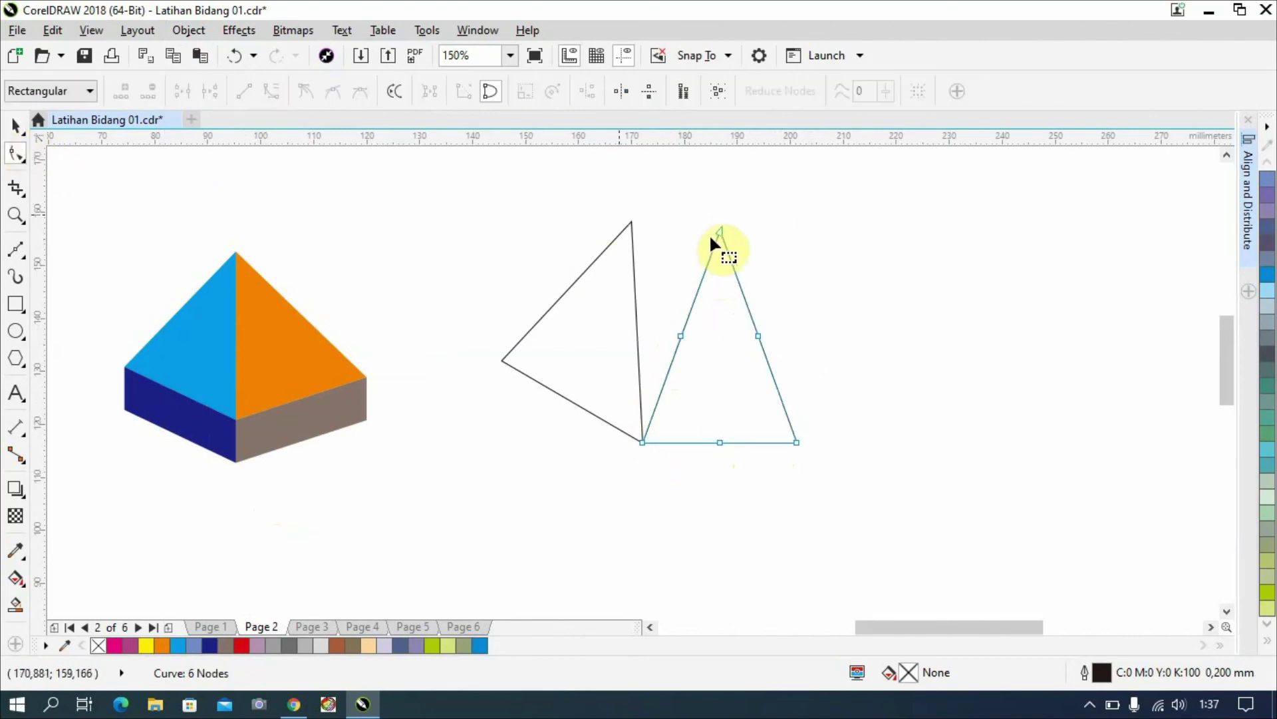
pyautogui.doubleClick(681, 337)
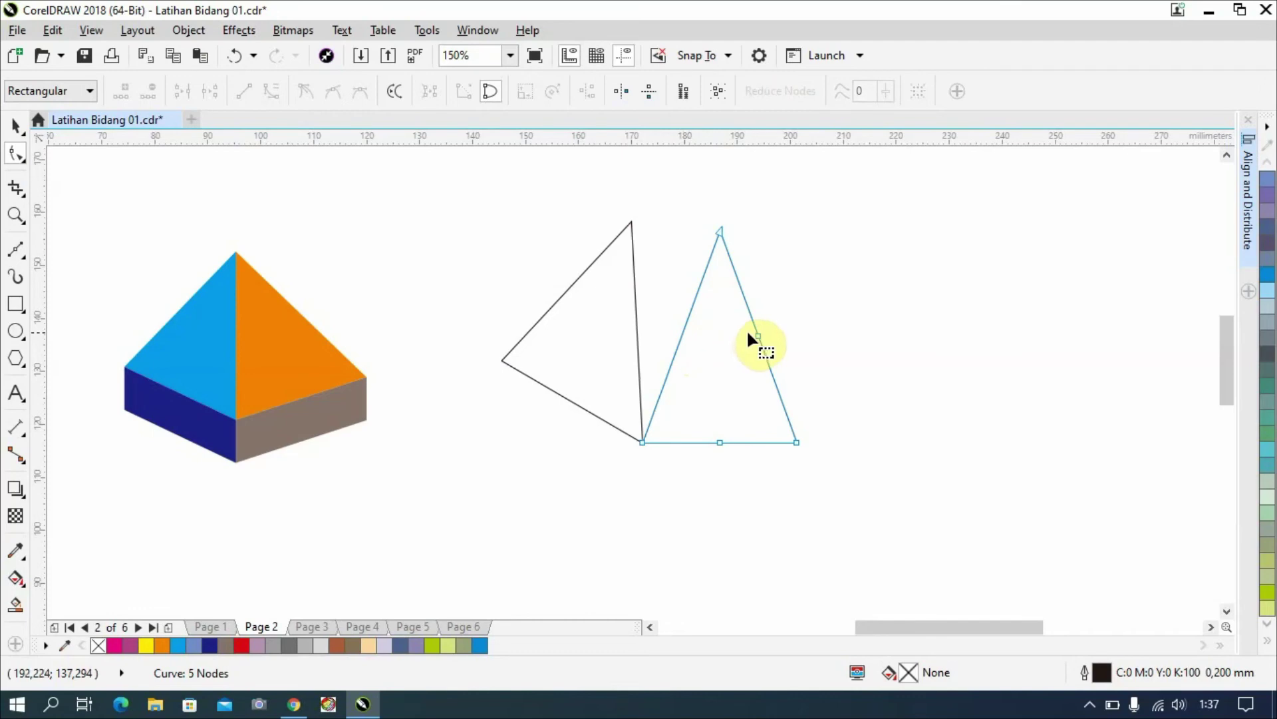
pyautogui.moveTo(720, 231); pyautogui.dragTo(656, 232)
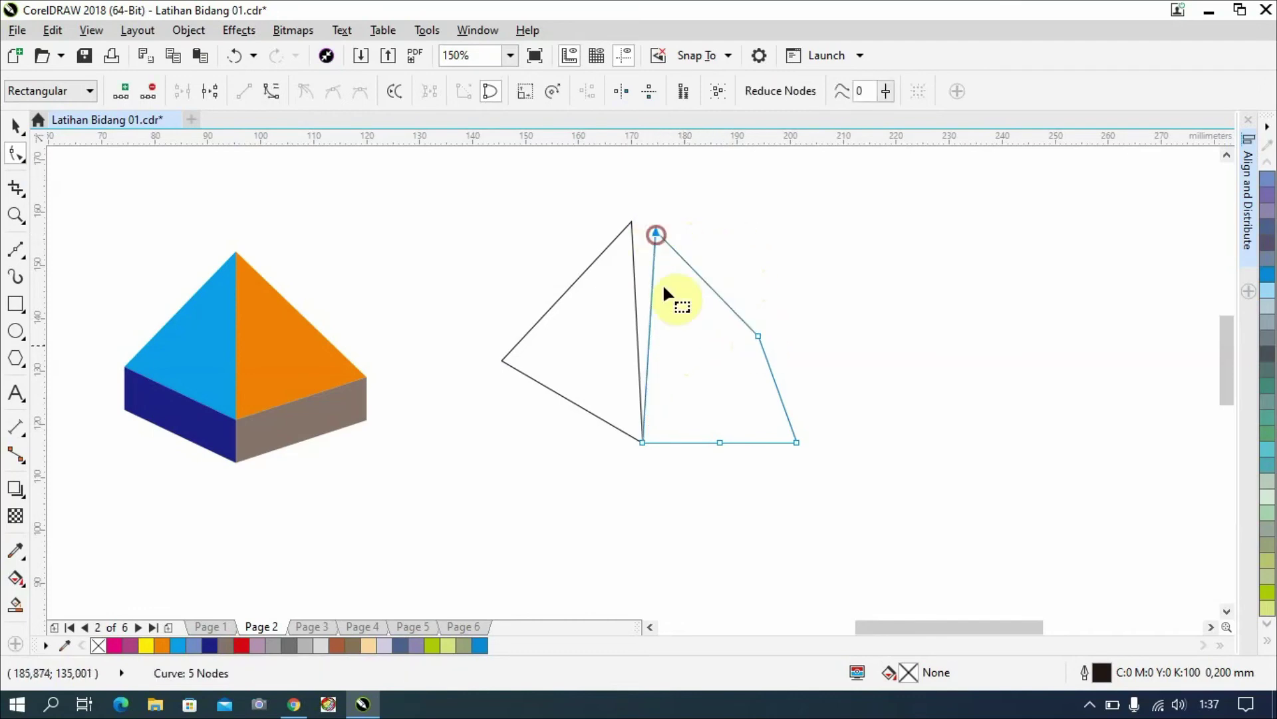
pyautogui.hotkey('ctrl', 'z')
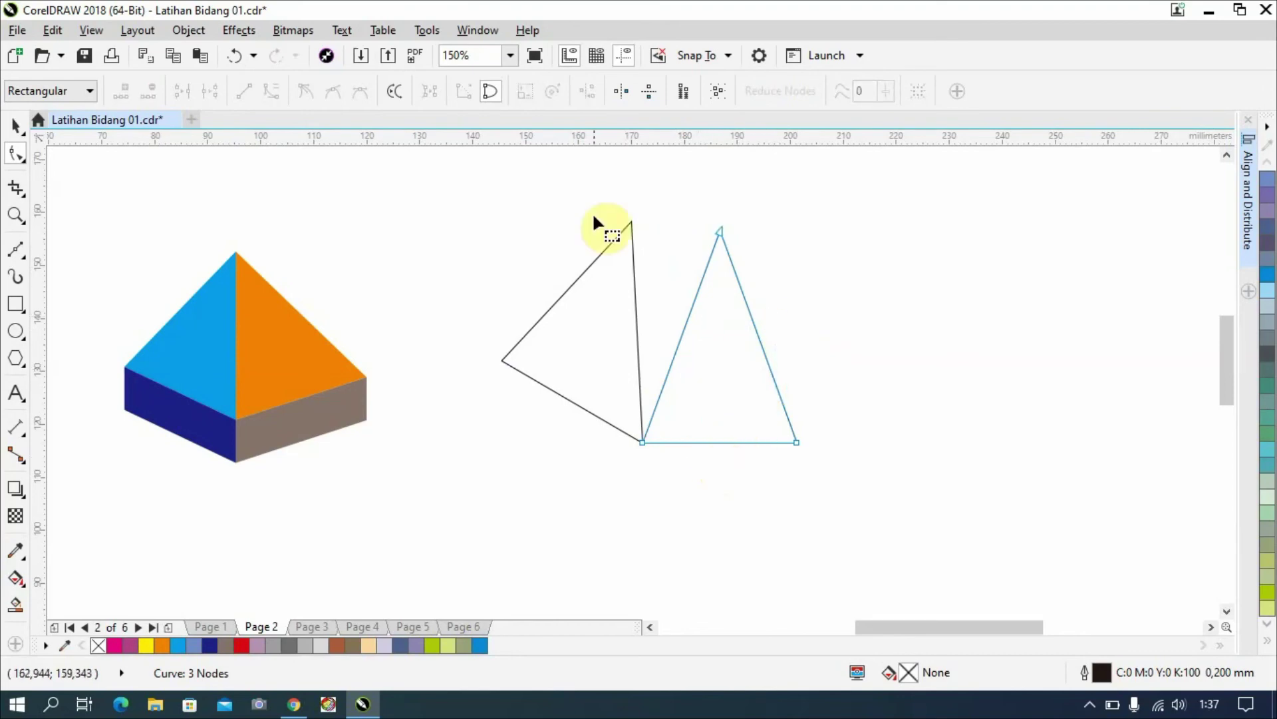
pyautogui.moveTo(718, 236); pyautogui.dragTo(635, 221)
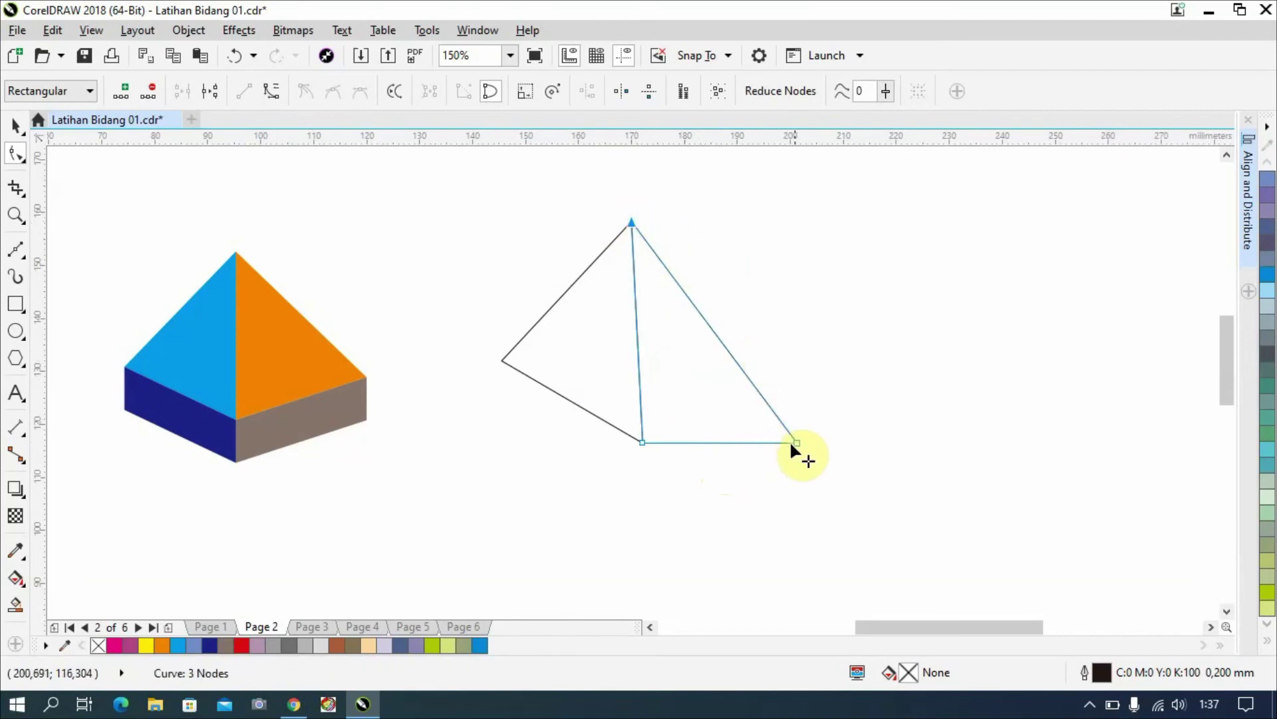
pyautogui.moveTo(795, 440); pyautogui.dragTo(815, 358)
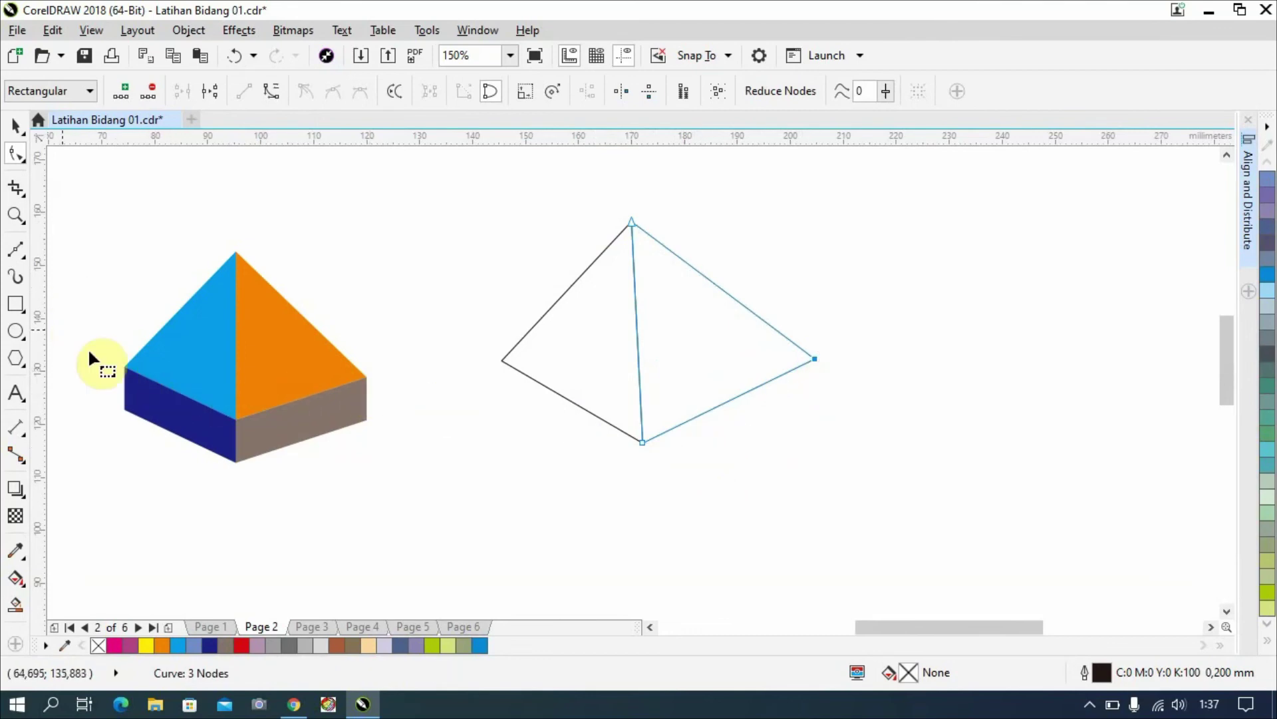
# Draw a rectangle about 36.5 × 10.8 mm leftward from the pyramid's bottom corner and convert it to curves.
pyautogui.click(10, 311)
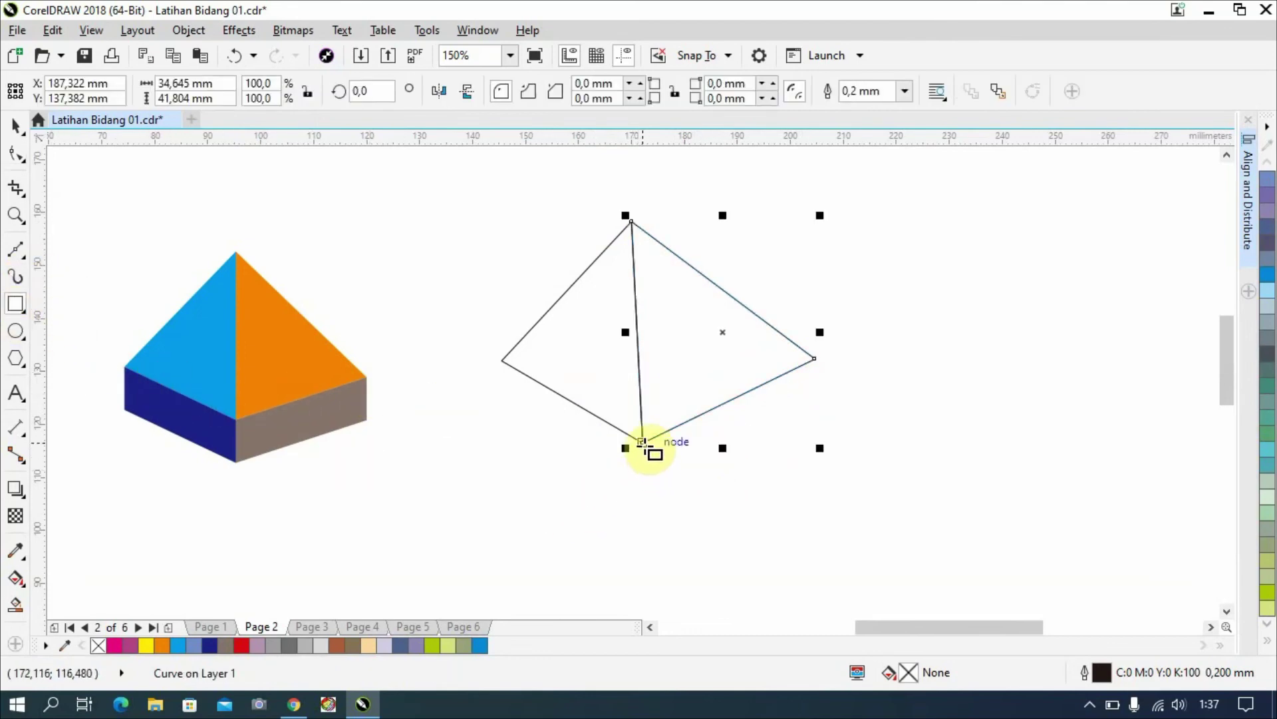
pyautogui.moveTo(649, 446); pyautogui.dragTo(449, 500)
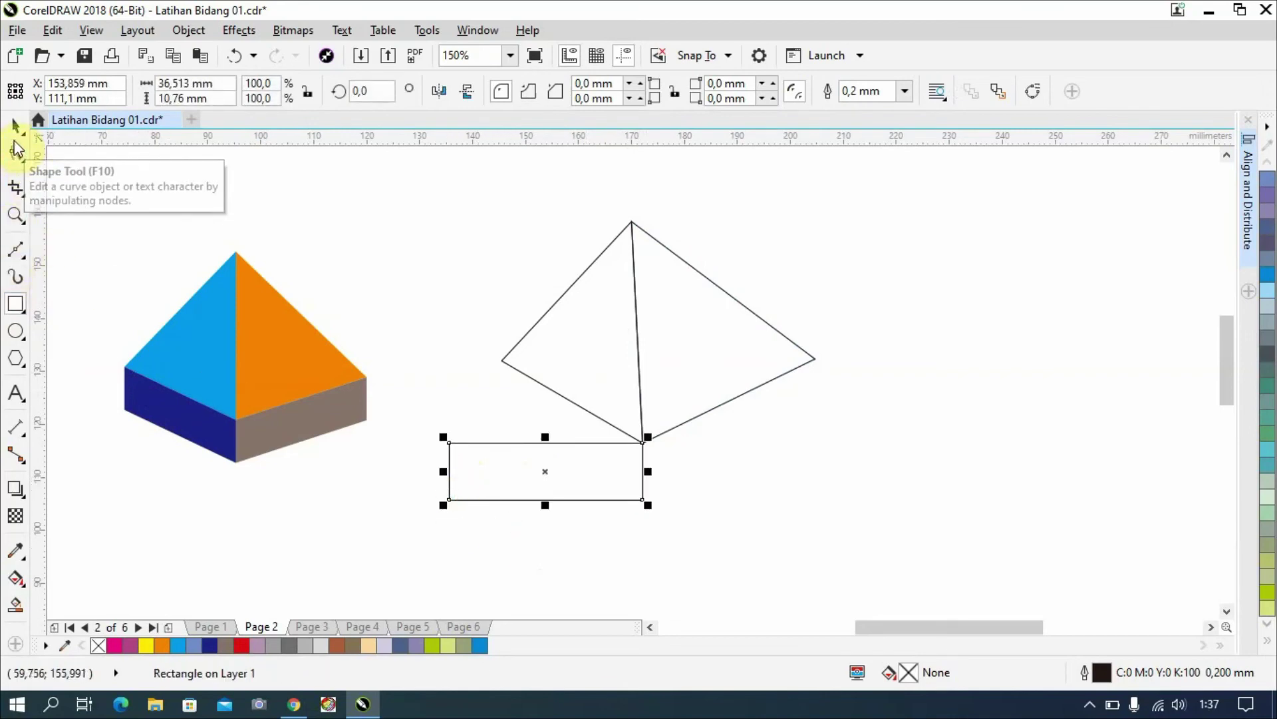
pyautogui.click(202, 31)
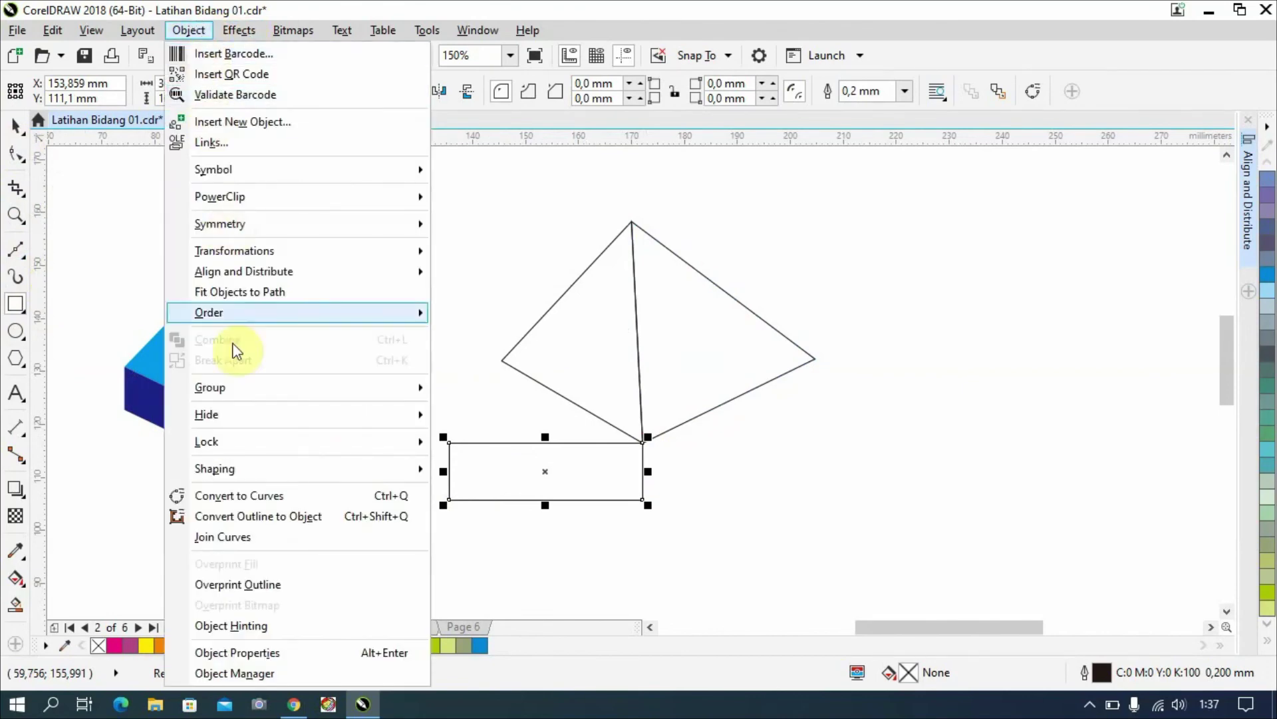
pyautogui.click(239, 492)
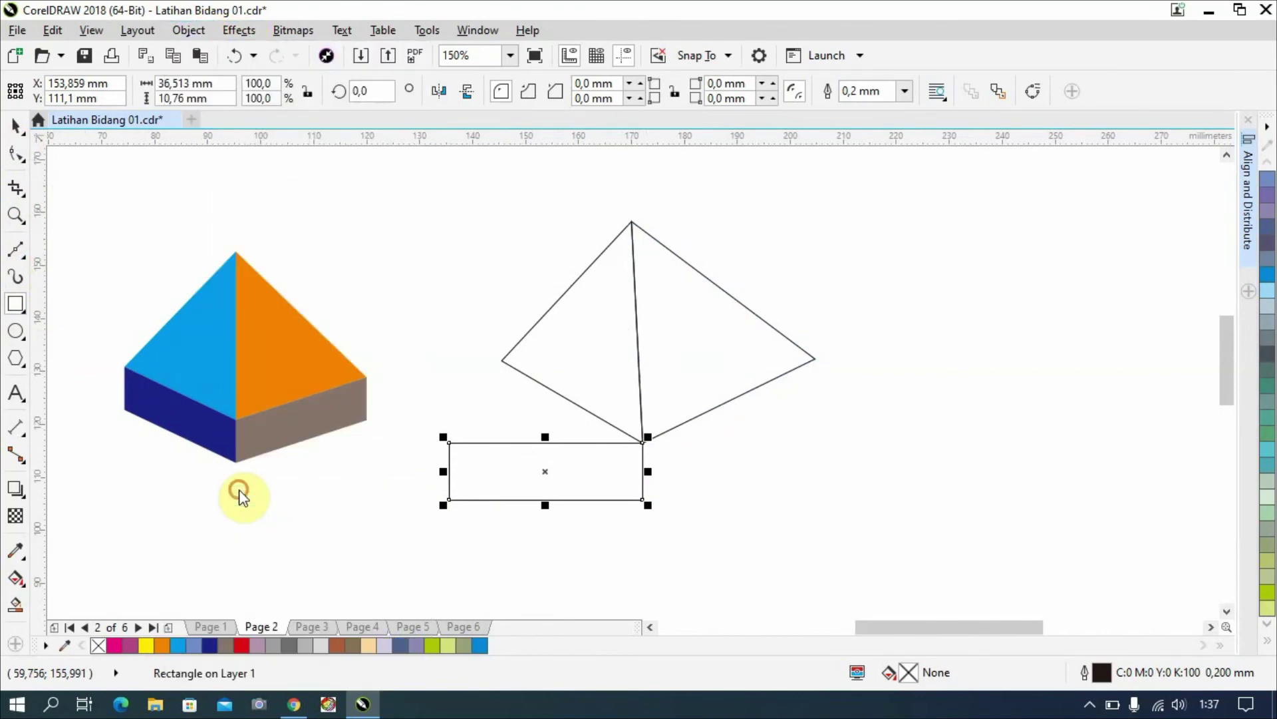
# Move the rectangle's two left nodes together so its upper edge meets the left triangle's lower edge.
pyautogui.click(16, 154)
pyautogui.moveTo(420, 393); pyautogui.dragTo(505, 550)
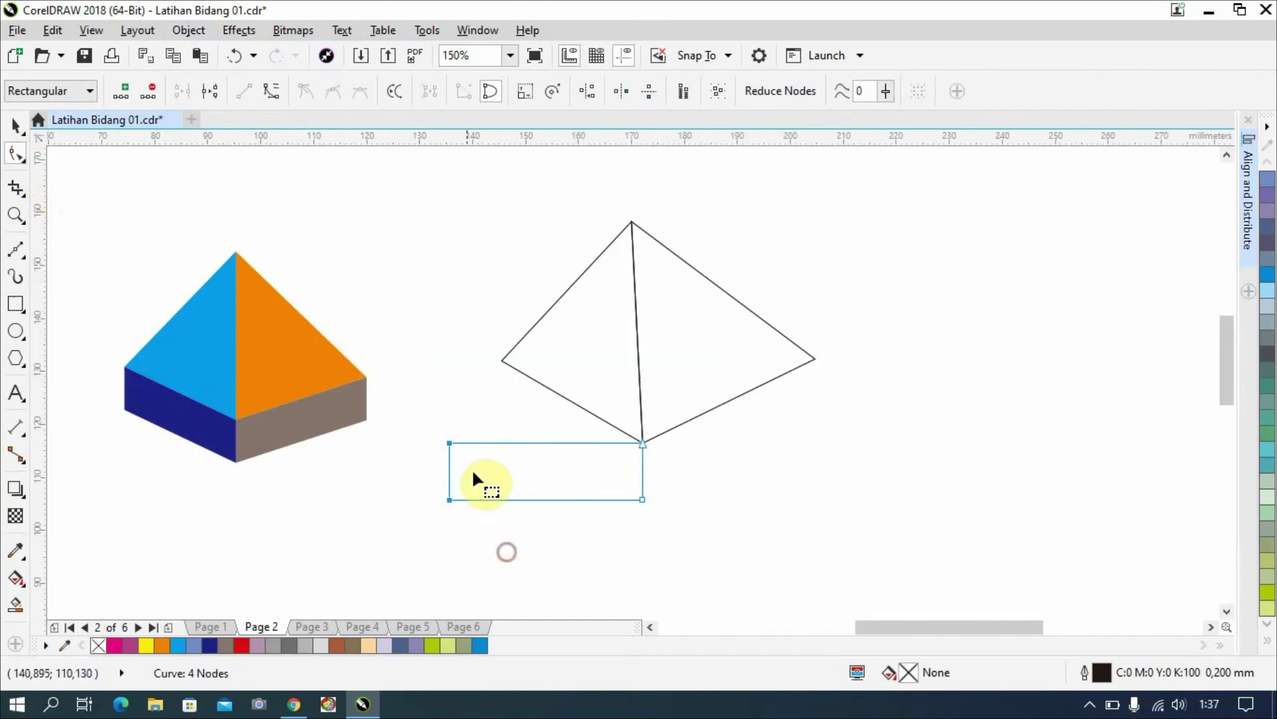
pyautogui.moveTo(447, 440); pyautogui.dragTo(496, 363)
pyautogui.click(19, 124)
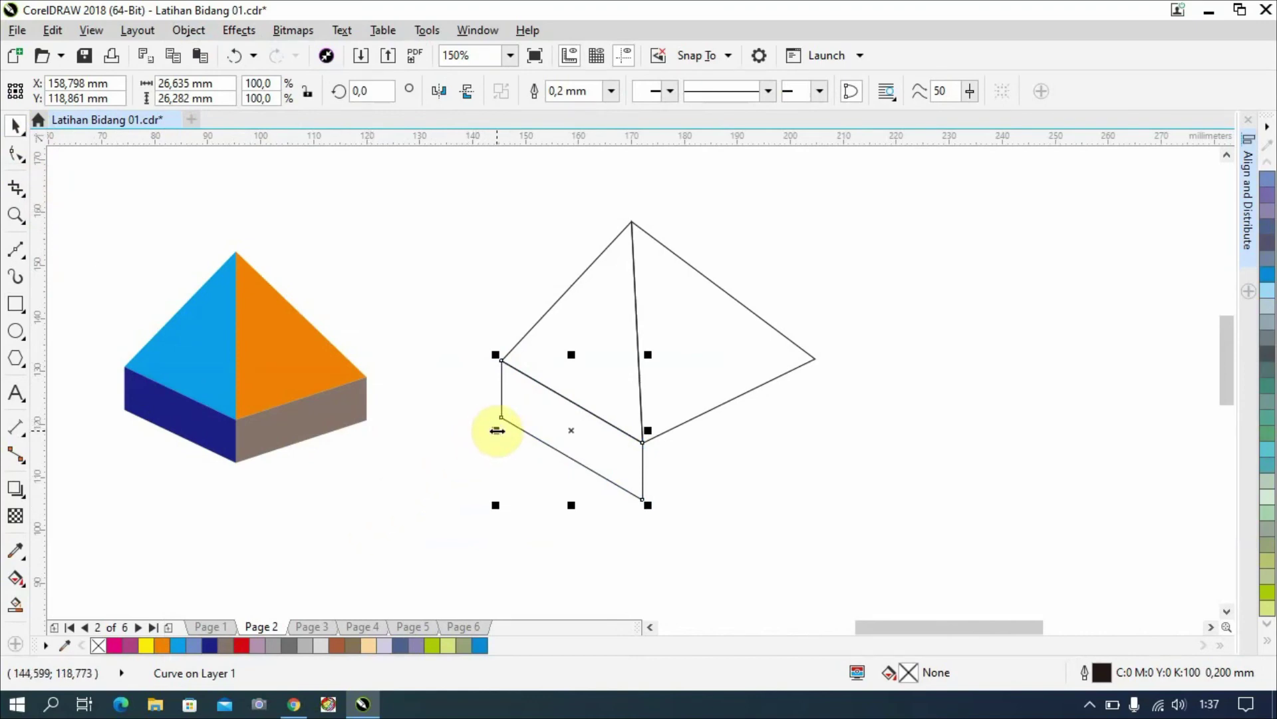
# Create a horizontally mirrored copy of the left base side and move its outer nodes to meet the right triangle's corner.
pyautogui.moveTo(497, 431); pyautogui.dragTo(716, 478)
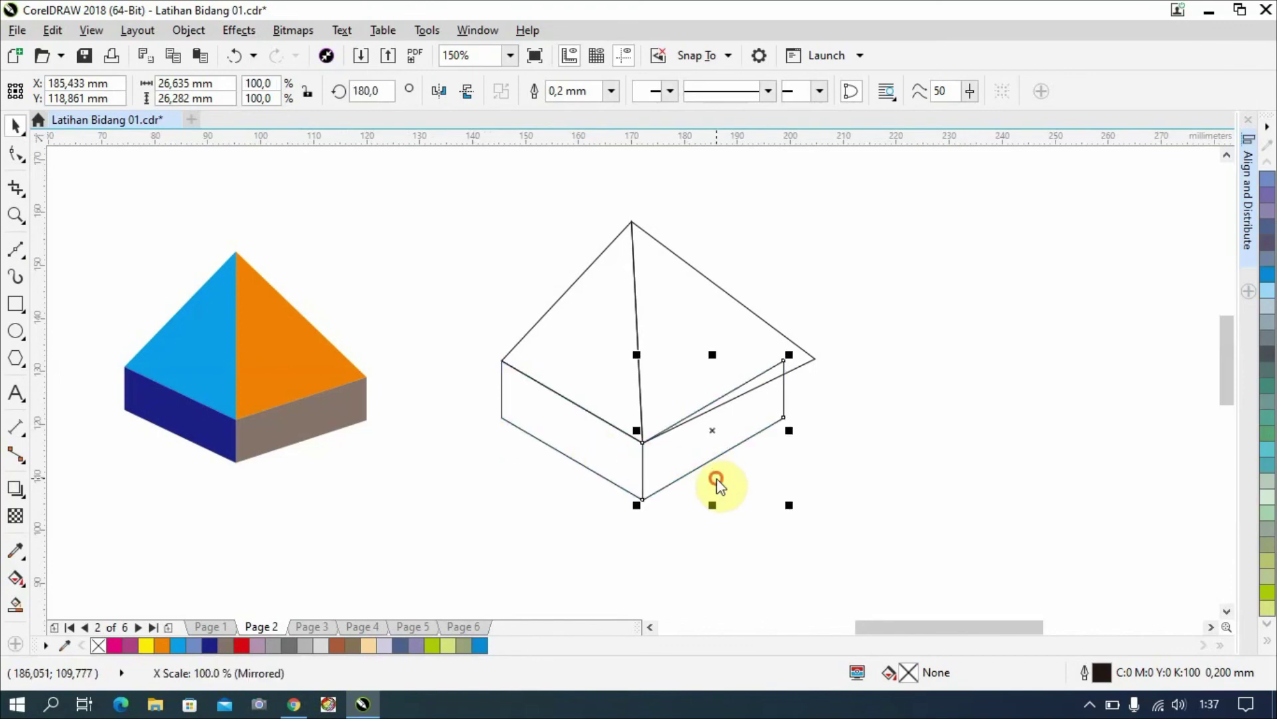
pyautogui.click(10, 155)
pyautogui.moveTo(869, 310); pyautogui.dragTo(747, 449)
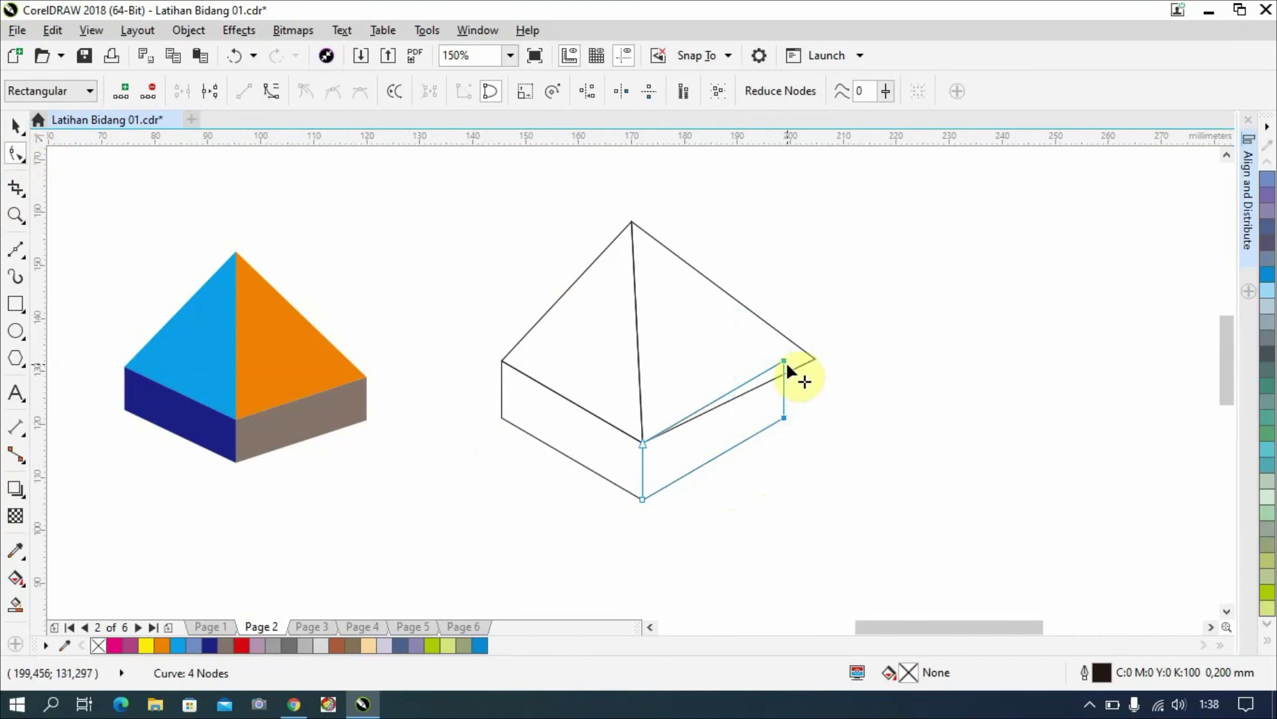
pyautogui.moveTo(782, 359); pyautogui.dragTo(815, 359)
pyautogui.click(24, 127)
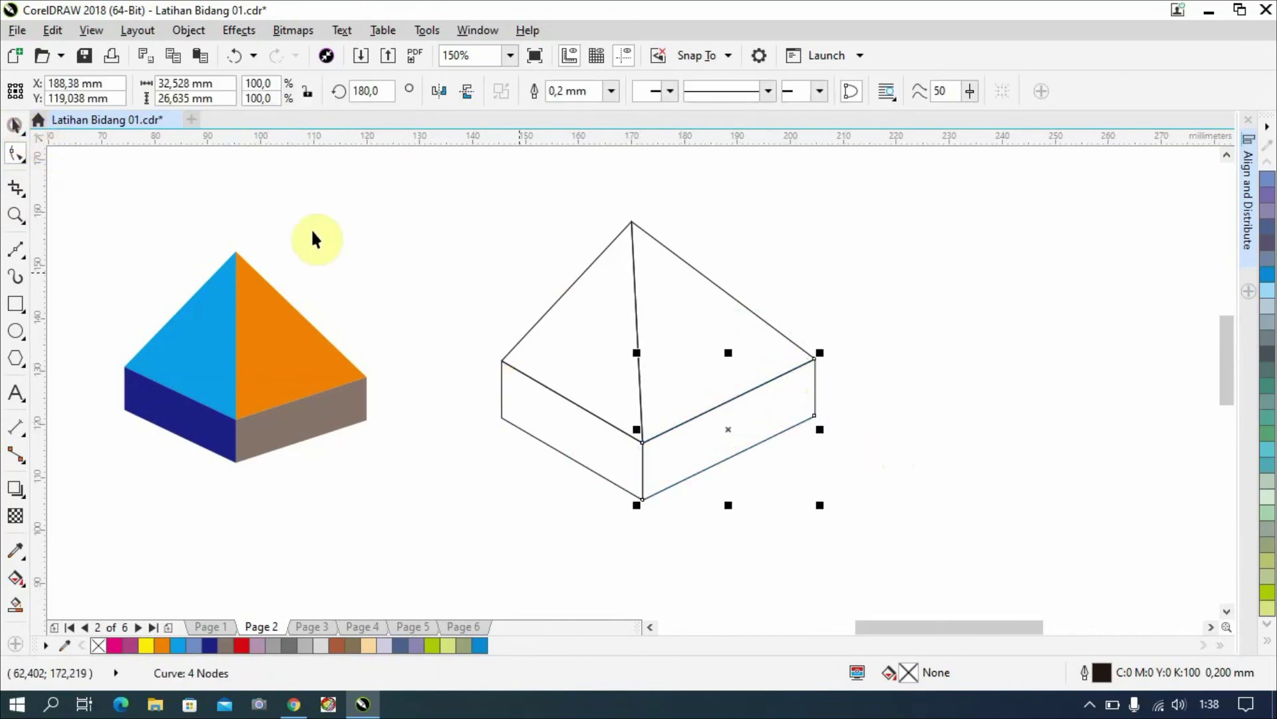
# Fill the left triangle pale green, its base side medium green, the right triangle turquoise, and its base side darker teal.
pyautogui.click(461, 229)
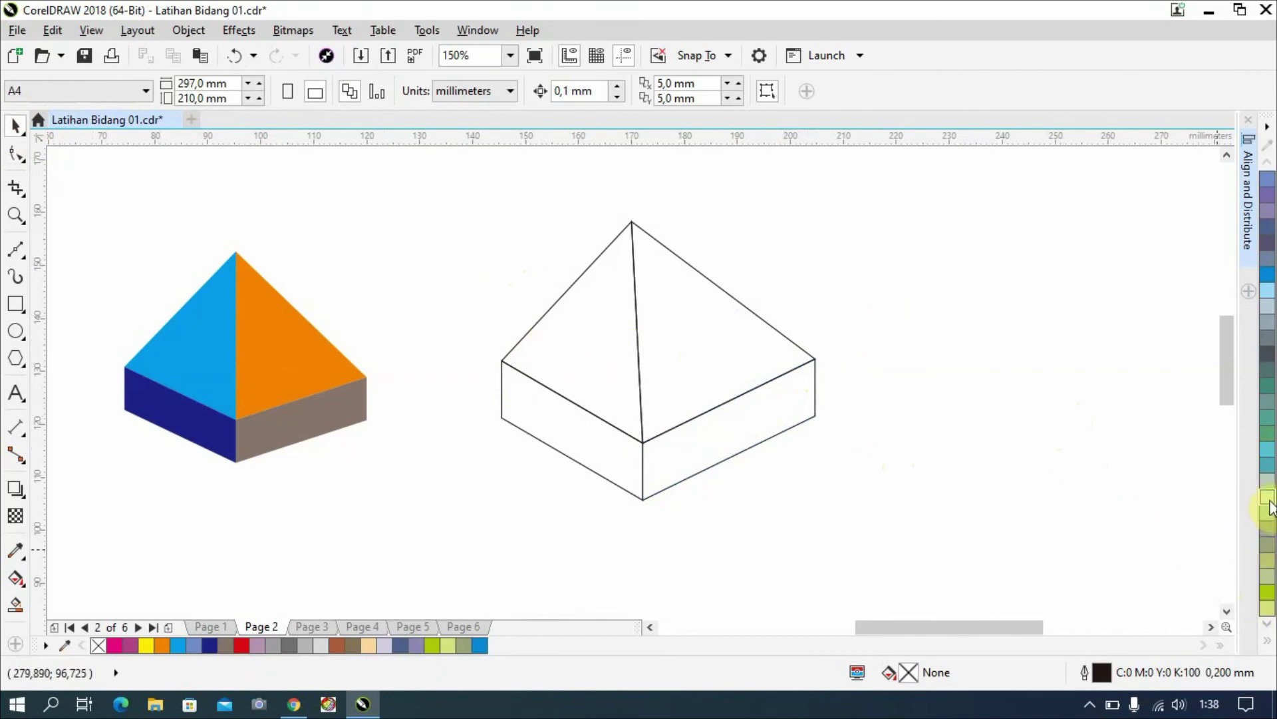
pyautogui.moveTo(1267, 498)
pyautogui.mouseDown()
pyautogui.moveTo(810, 428)
pyautogui.moveTo(613, 340)
pyautogui.mouseUp()
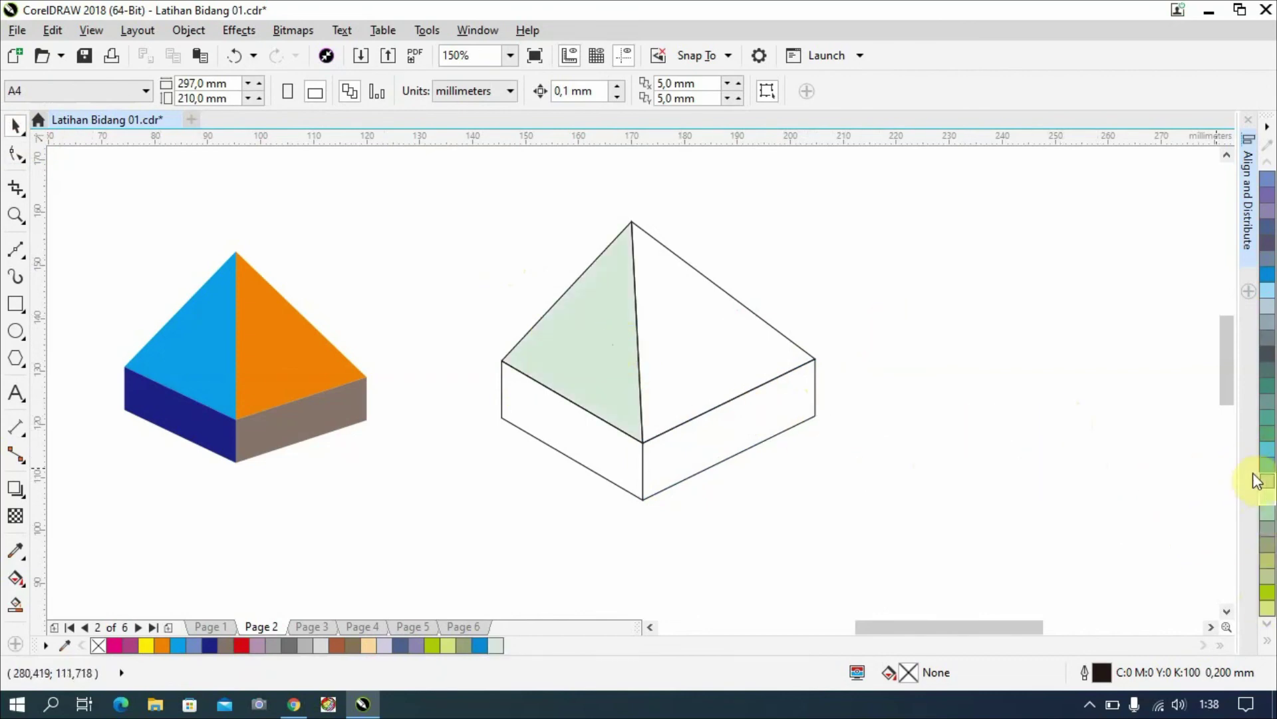
pyautogui.moveTo(1267, 512); pyautogui.dragTo(588, 445)
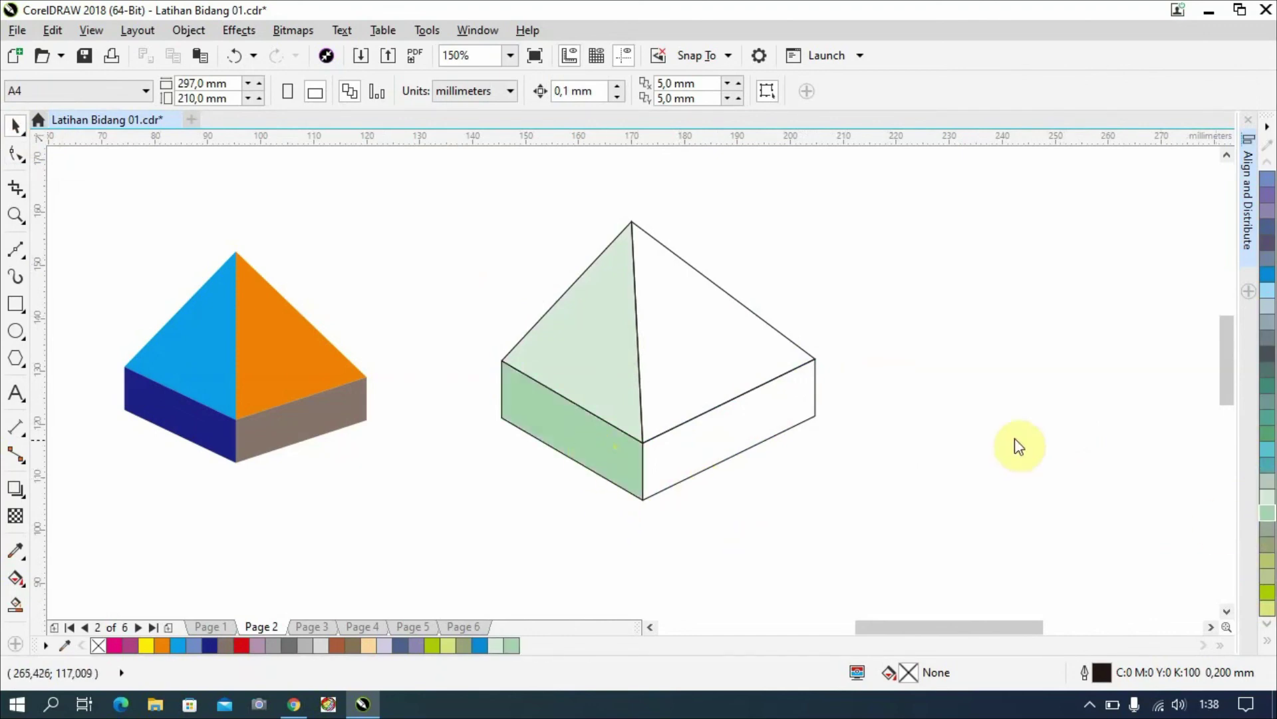
pyautogui.moveTo(1270, 459); pyautogui.dragTo(706, 350)
pyautogui.moveTo(1264, 471); pyautogui.dragTo(733, 439)
# Remove the outlines from all four faces of the new pyramid block.
pyautogui.moveTo(922, 193); pyautogui.dragTo(474, 520)
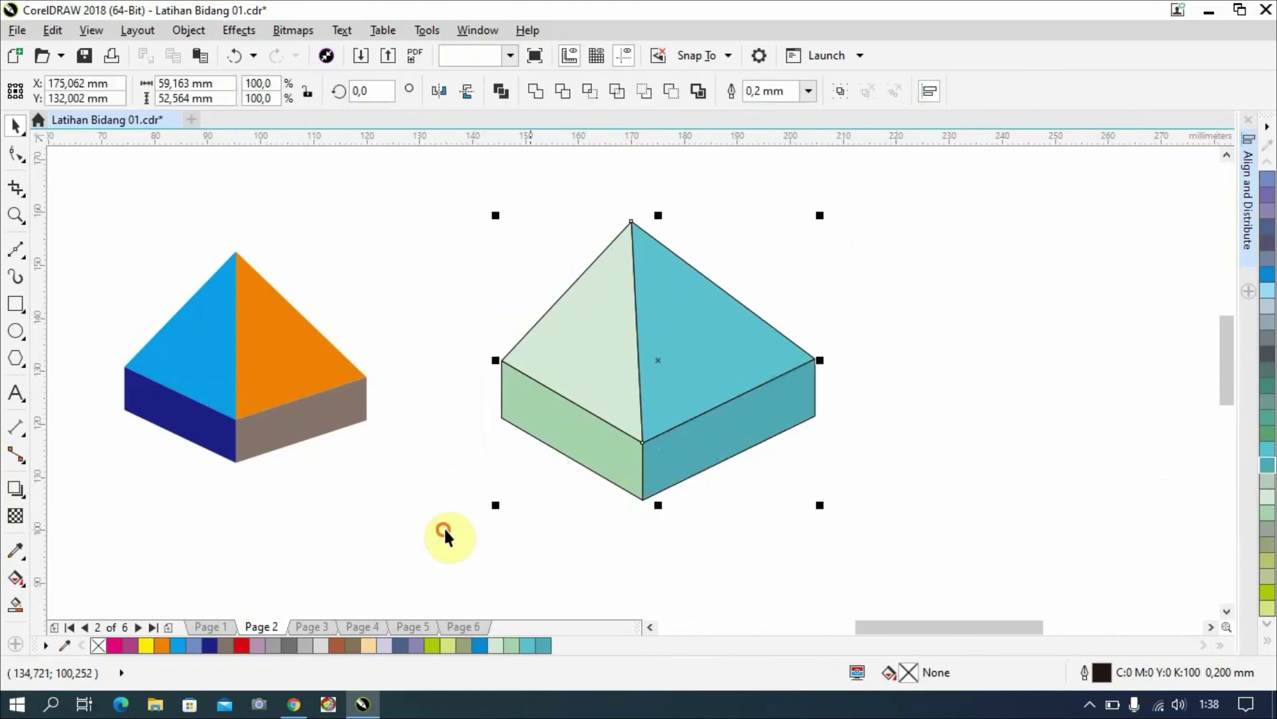
pyautogui.click(1267, 641)
pyautogui.rightClick(1198, 167)
pyautogui.click(1018, 262)
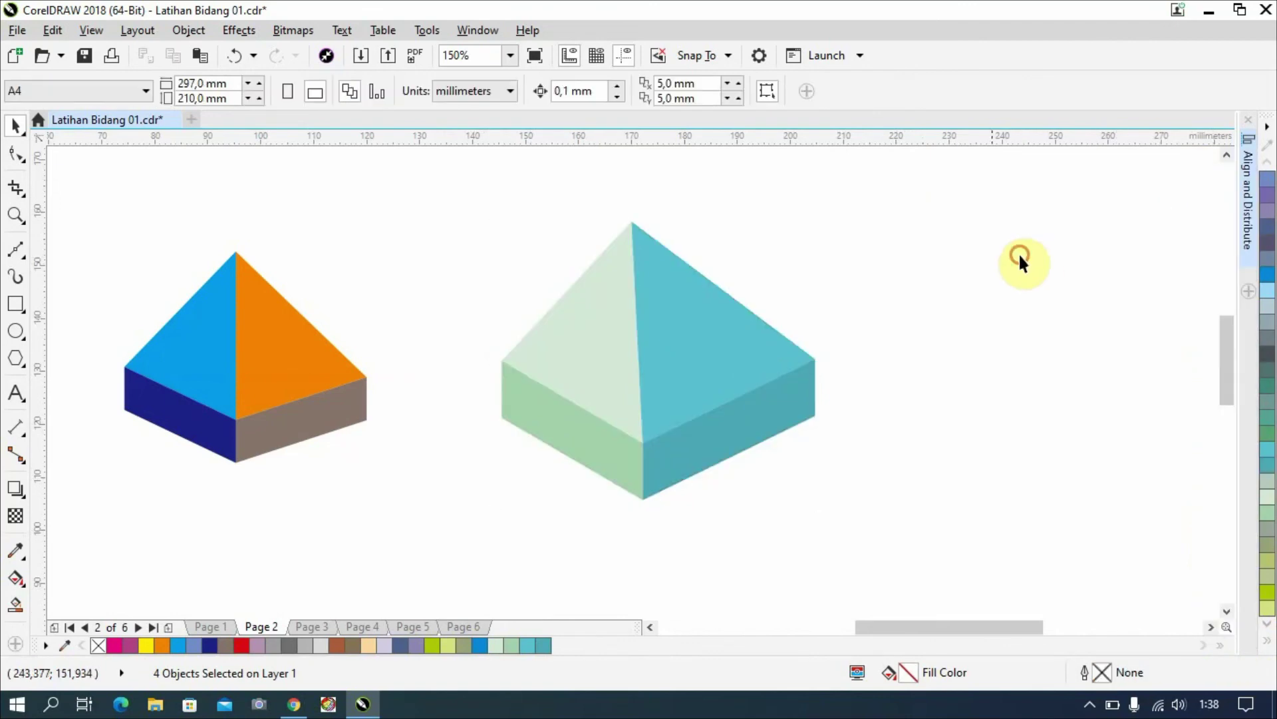